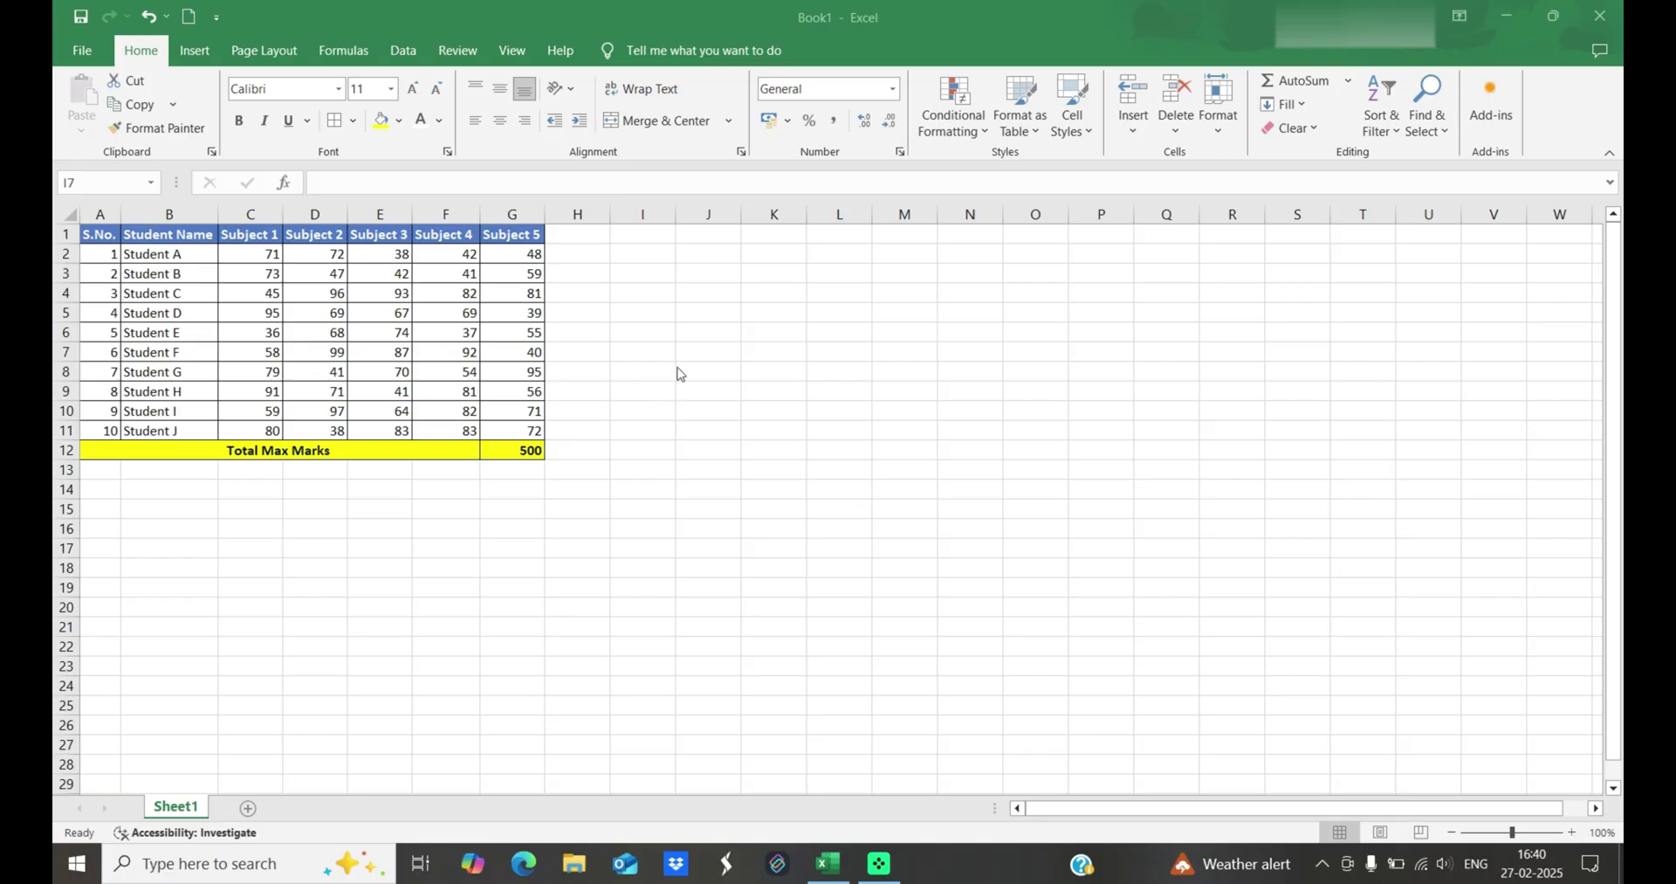
pyautogui.hotkey('alt', 'Tab')
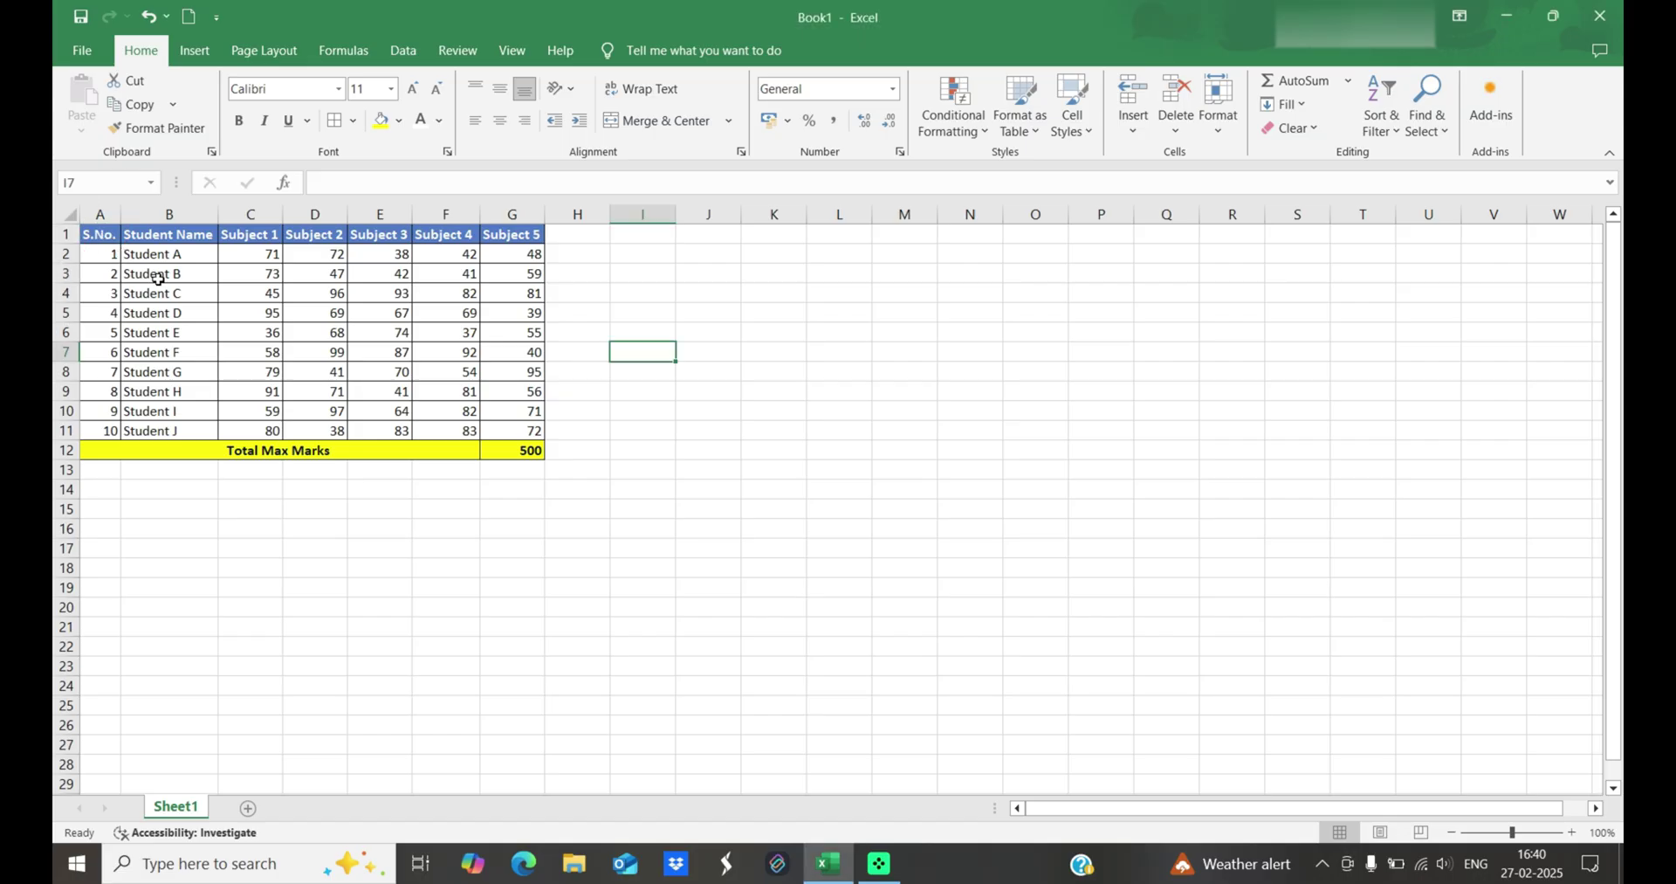
pyautogui.click(570, 252)
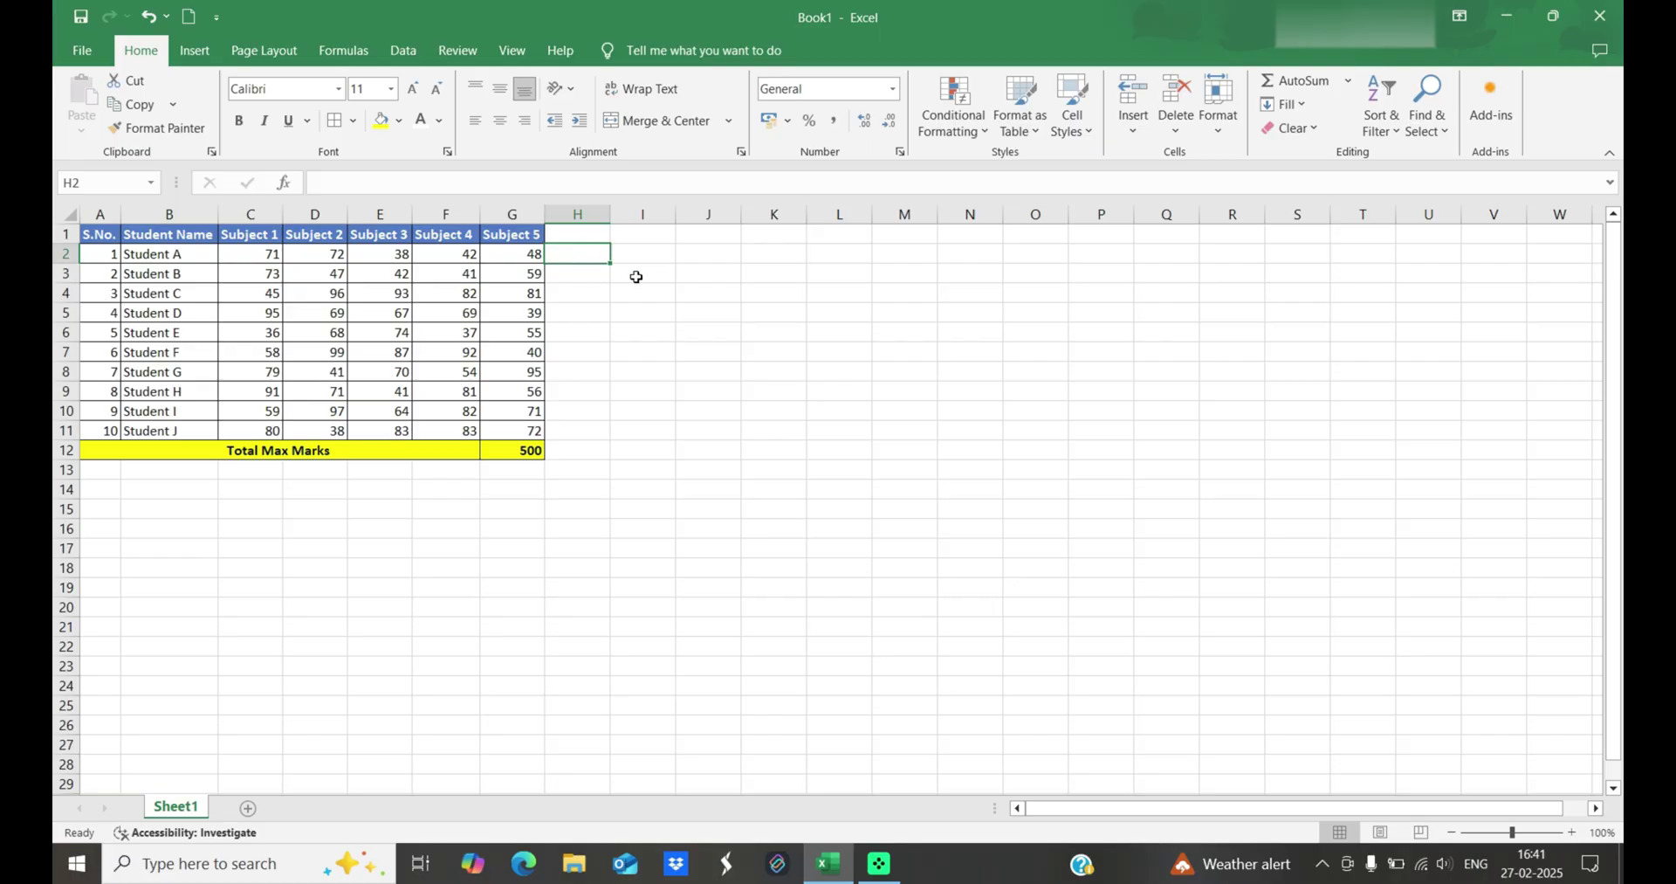
pyautogui.click(725, 301)
pyautogui.click(774, 374)
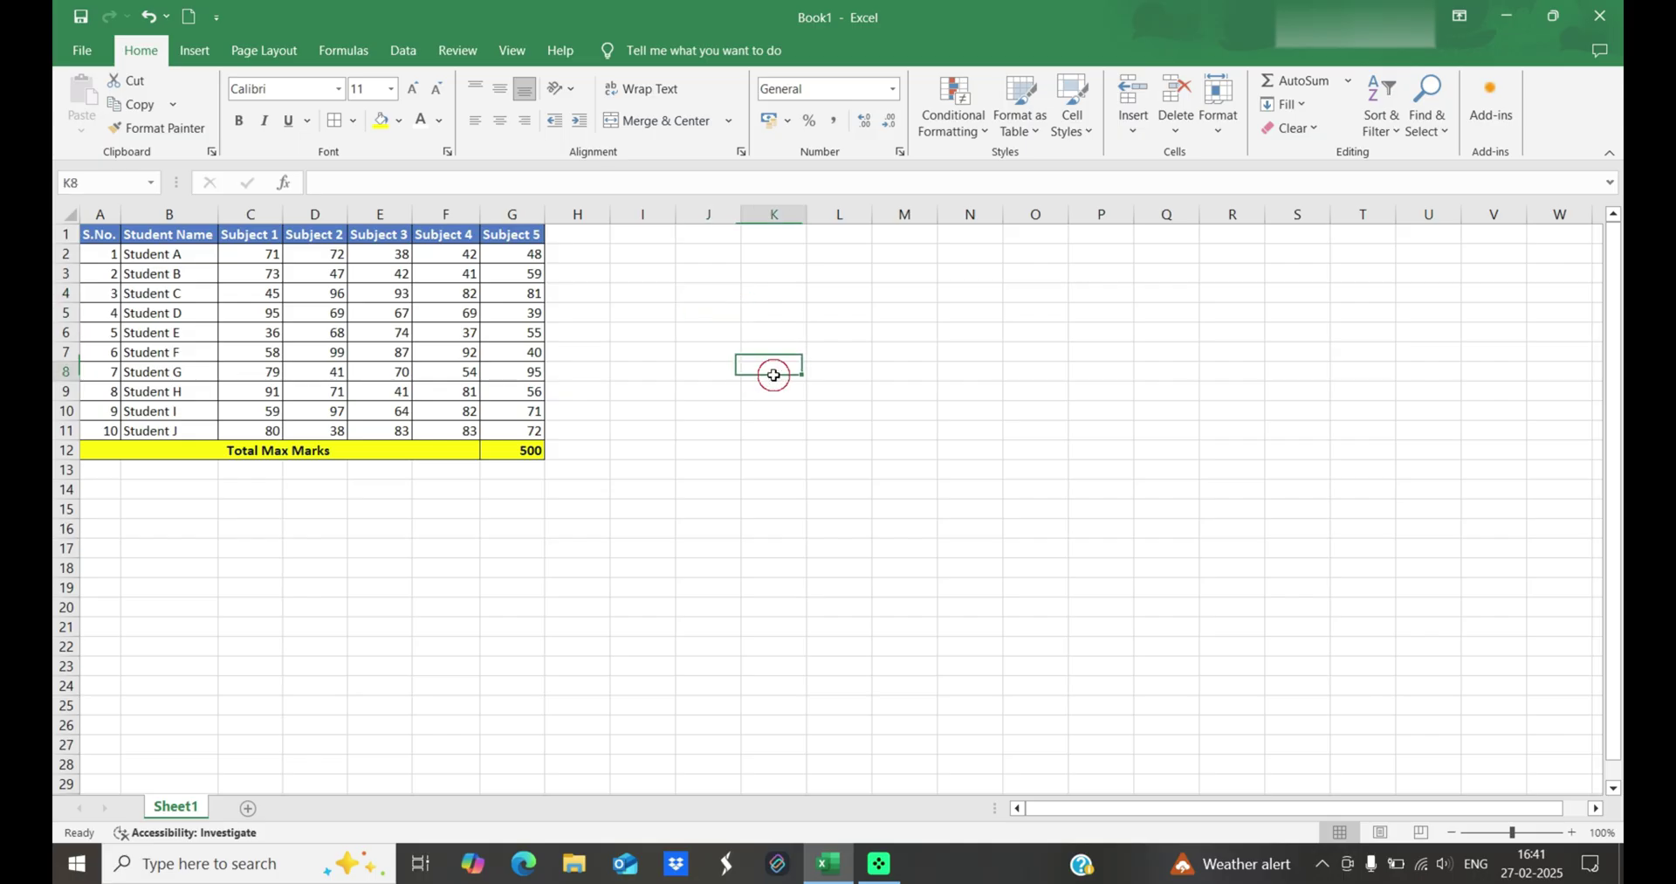
pyautogui.click(733, 312)
pyautogui.click(737, 332)
pyautogui.click(738, 352)
pyautogui.click(773, 293)
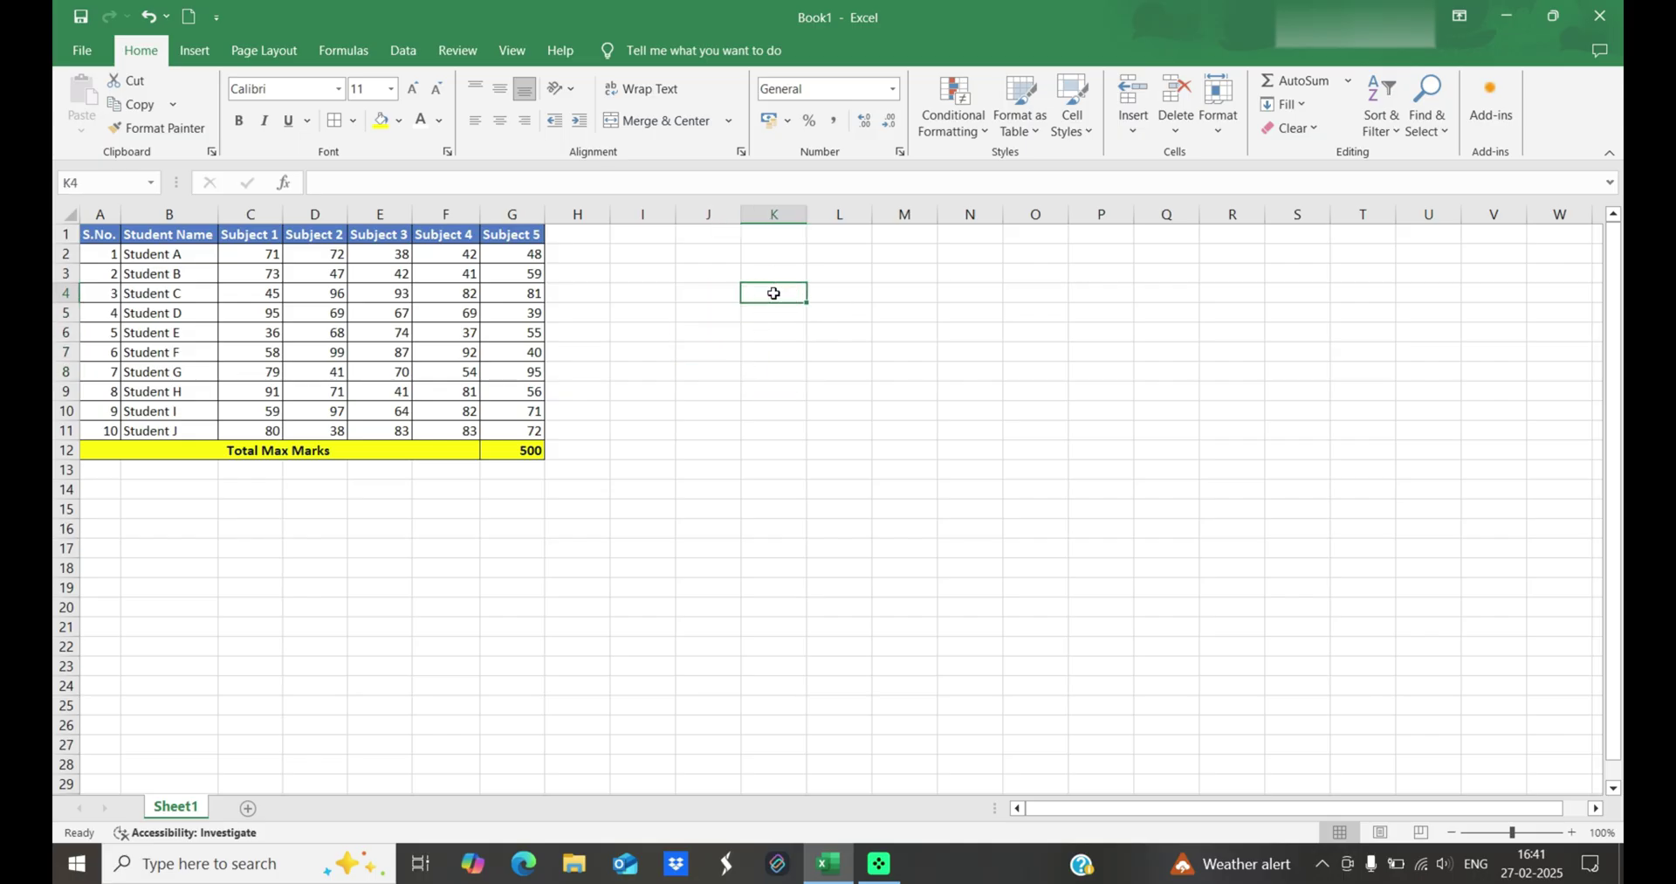
pyautogui.click(700, 277)
pyautogui.click(697, 298)
pyautogui.click(710, 318)
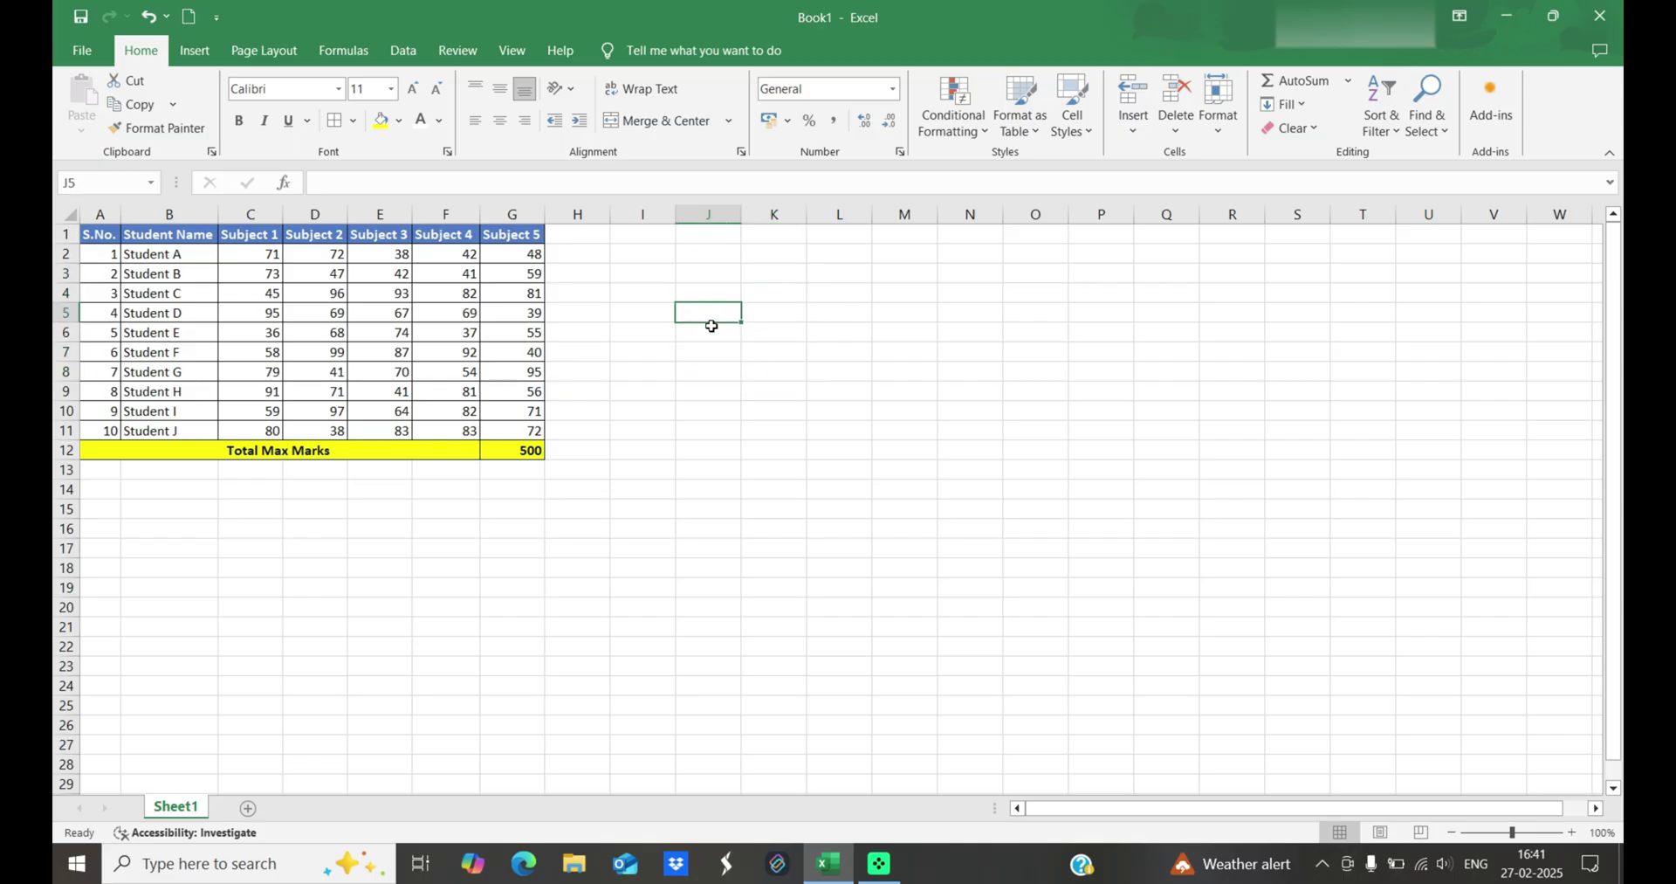
pyautogui.click(710, 270)
pyautogui.click(711, 296)
pyautogui.click(710, 270)
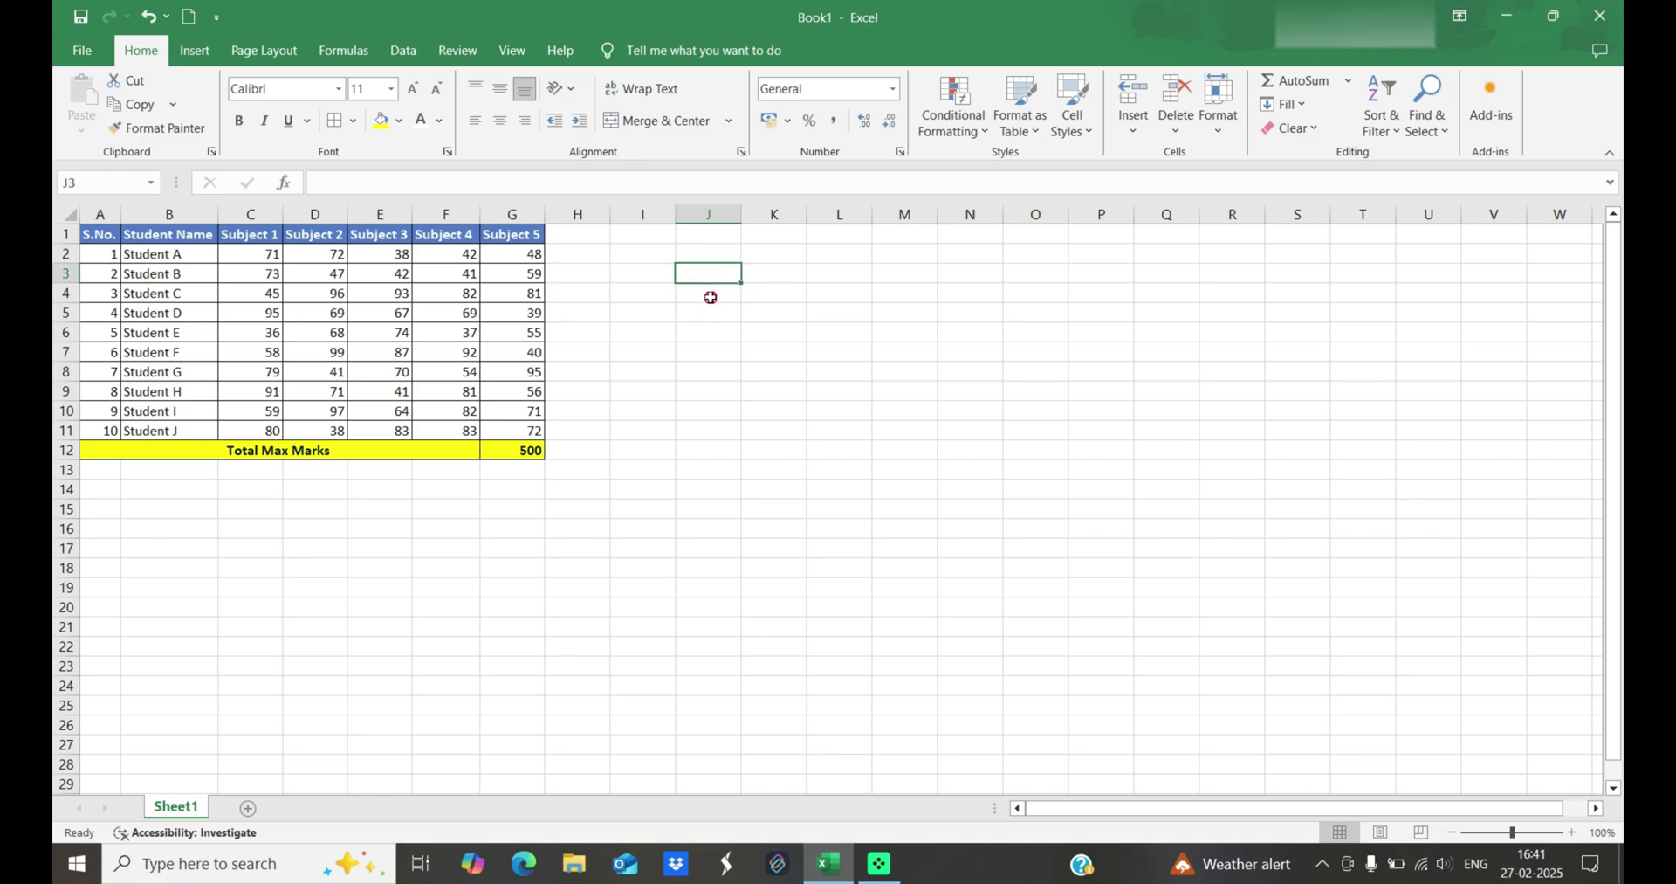
pyautogui.click(711, 297)
pyautogui.click(709, 275)
pyautogui.click(716, 312)
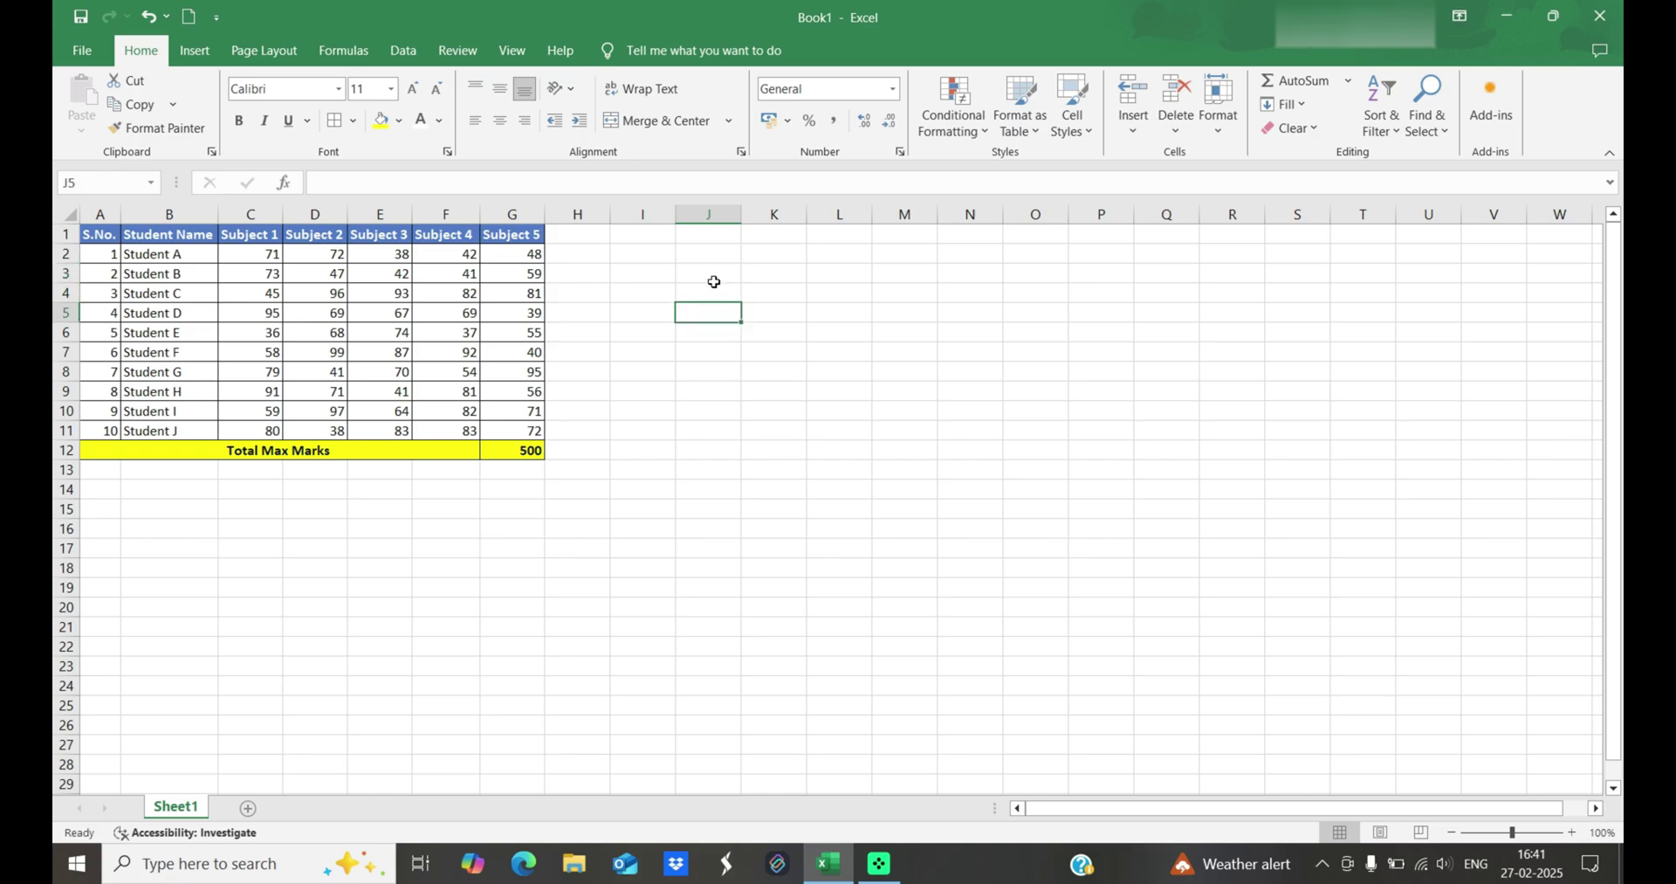
pyautogui.click(712, 275)
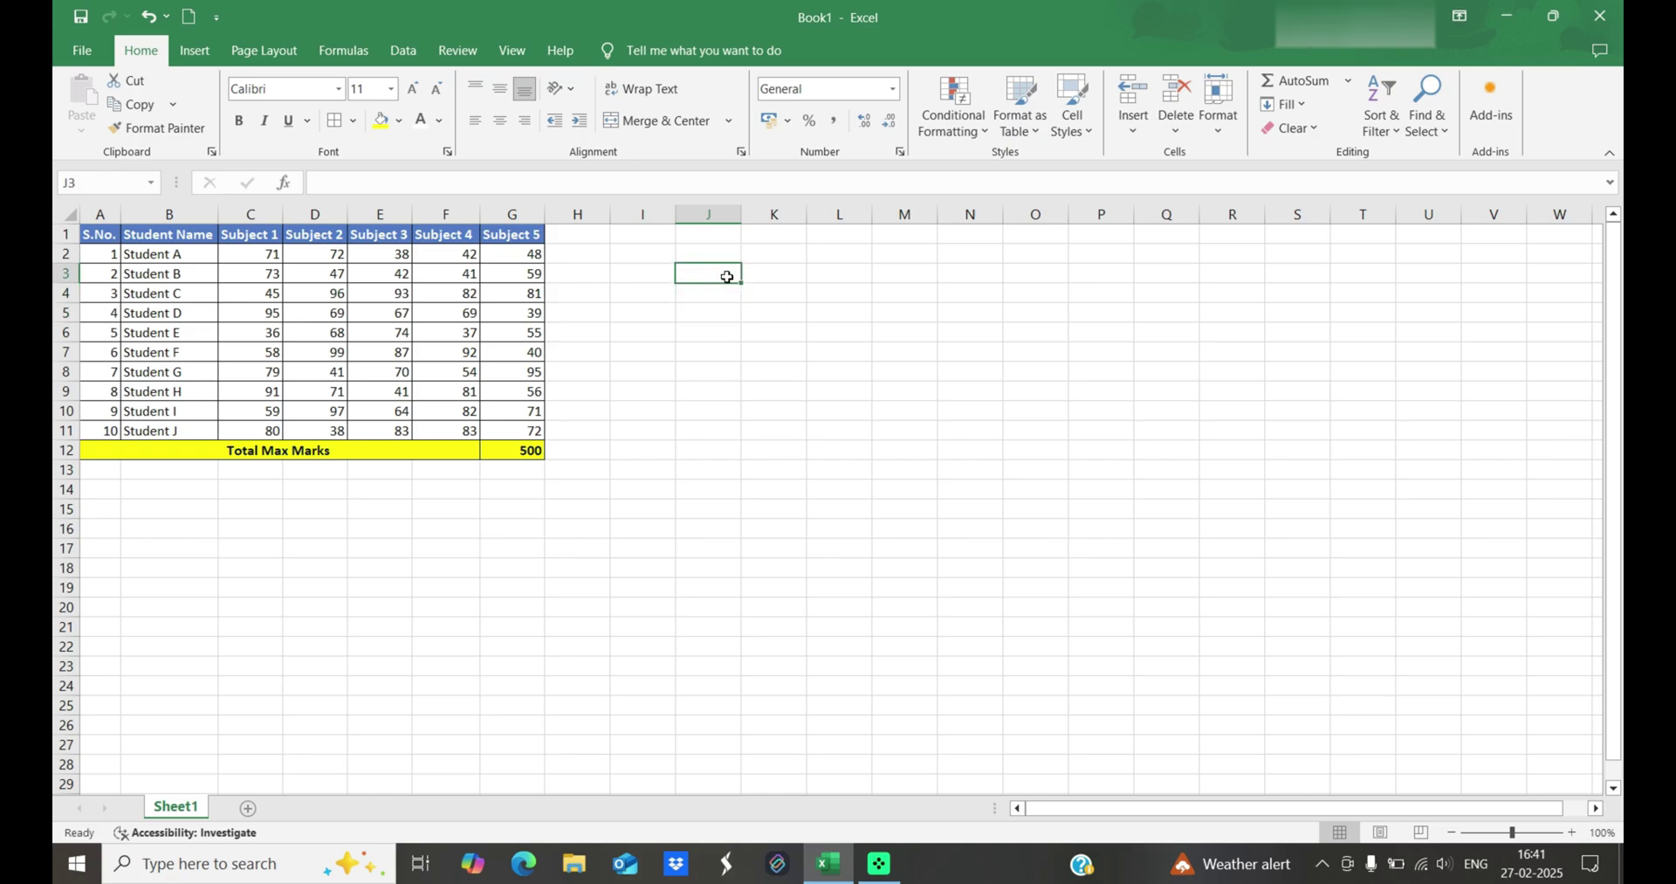
pyautogui.click(69, 184)
pyautogui.click(77, 185)
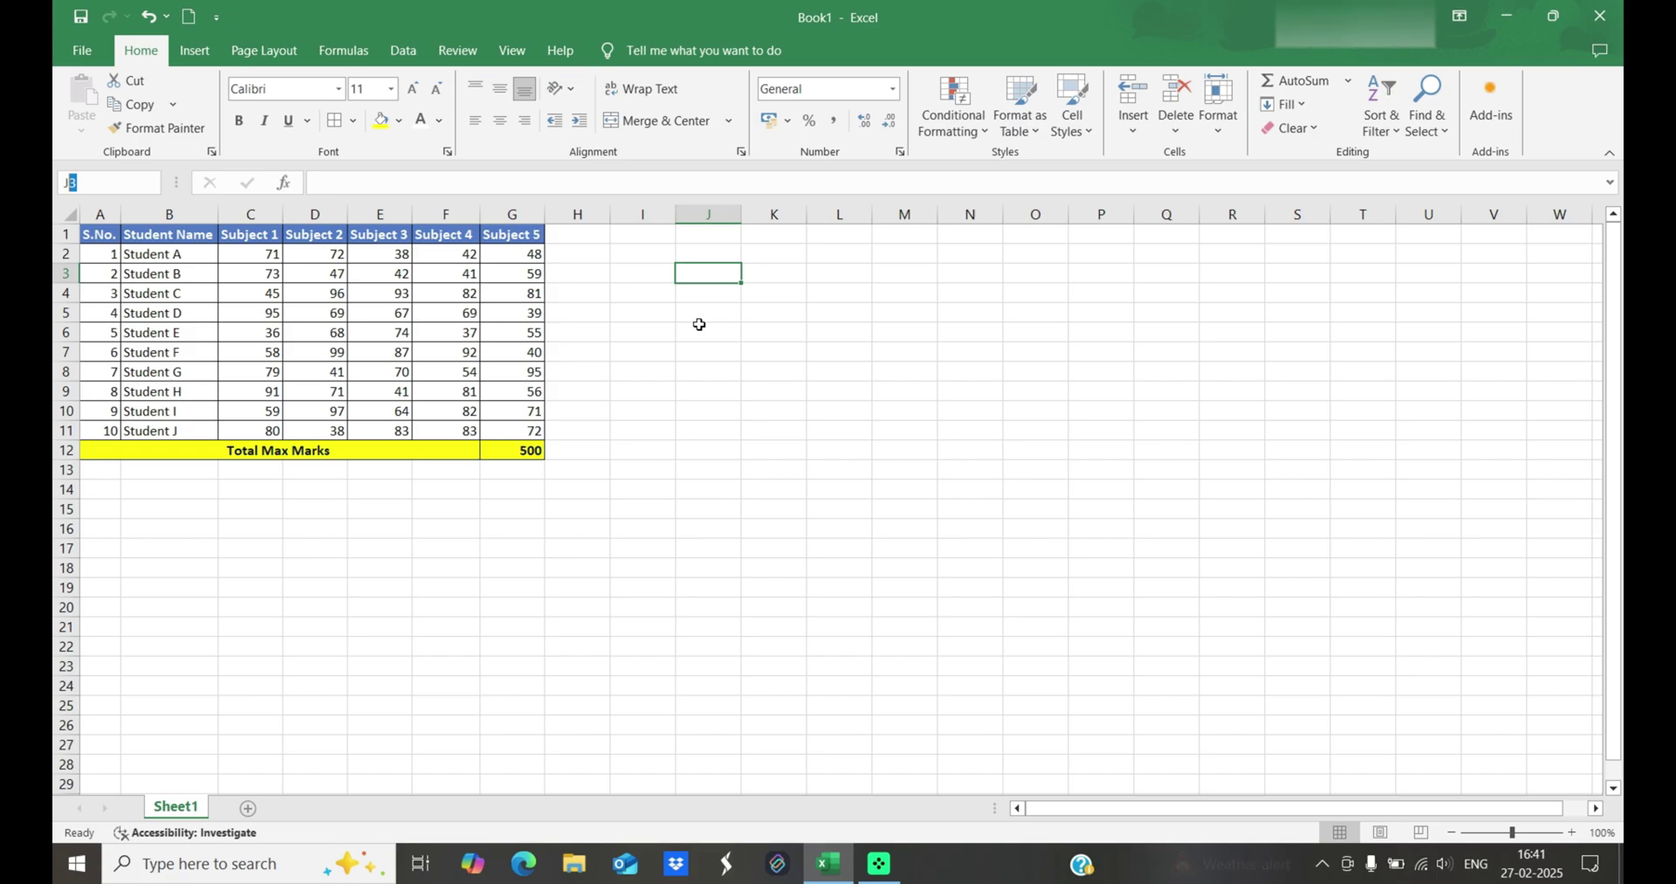
# Add the header "Total Obtained Marks" in H1 and fit column H to the header's width.
pyautogui.click(576, 251)
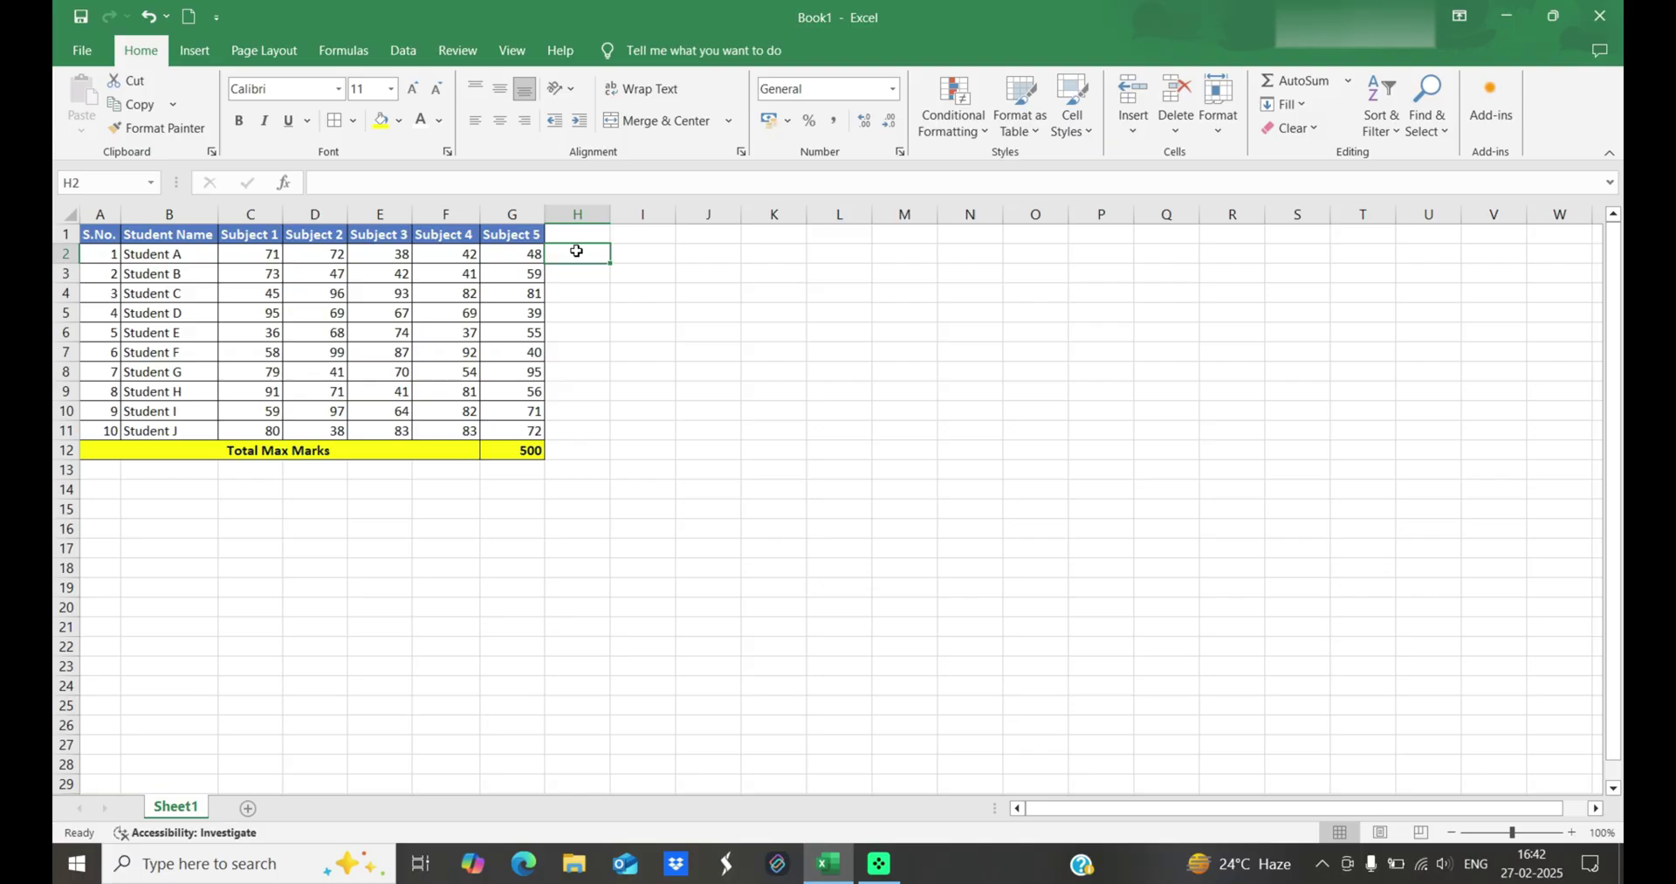
pyautogui.doubleClick(610, 214)
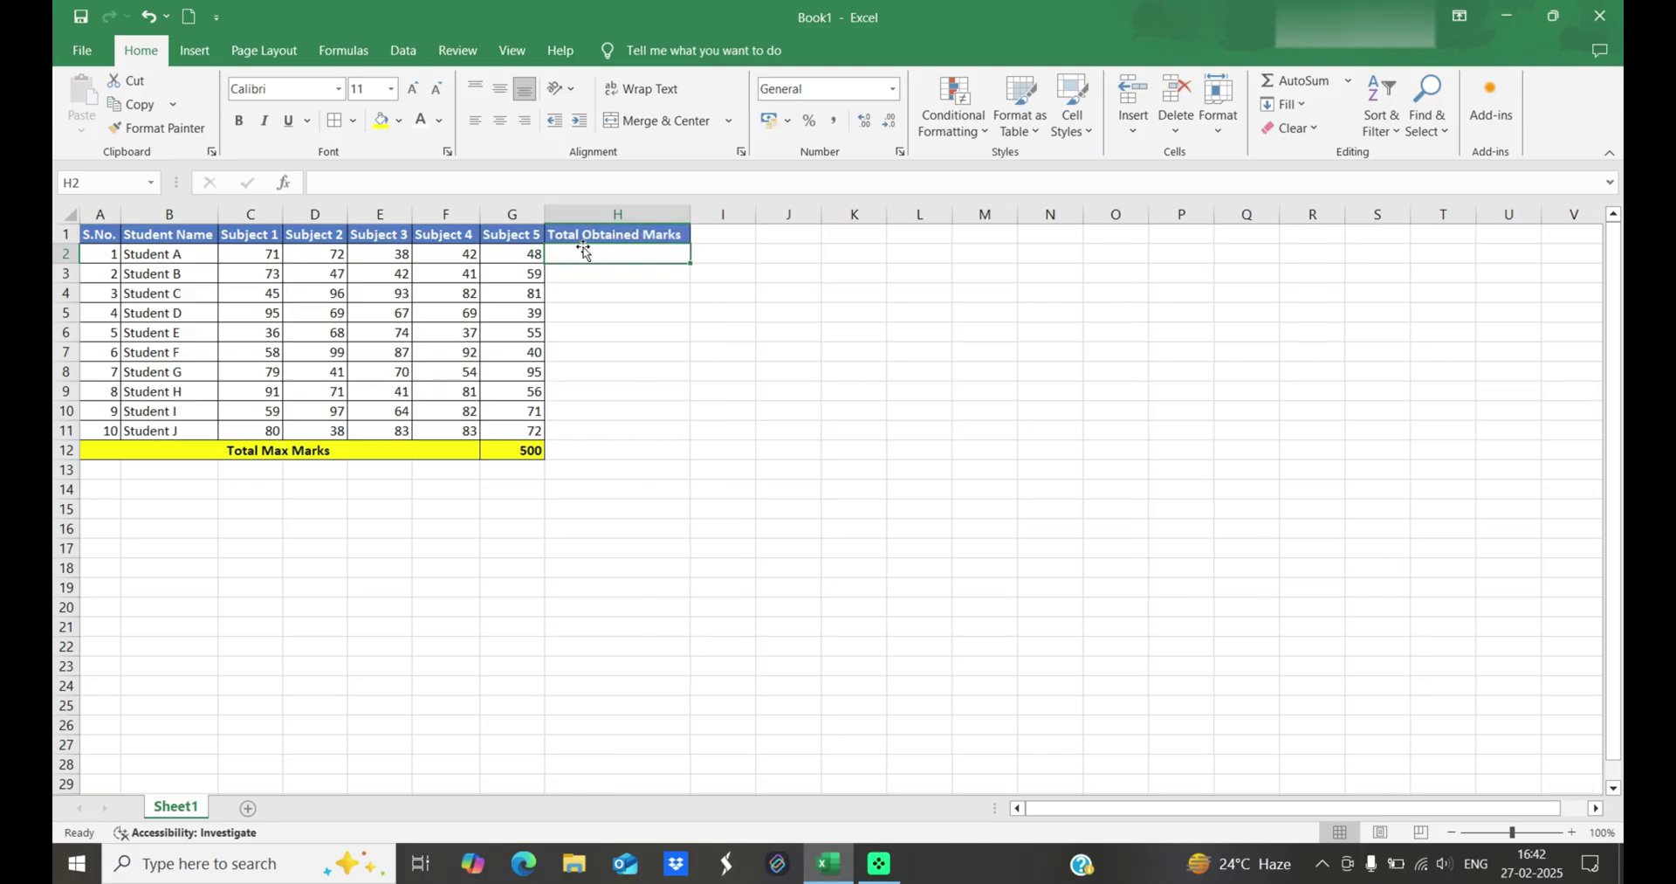
# Enter Student A's total in H2 as a formula of fixed numbers, =71+72+38+42+48.
pyautogui.click(585, 255)
pyautogui.write('=71+')
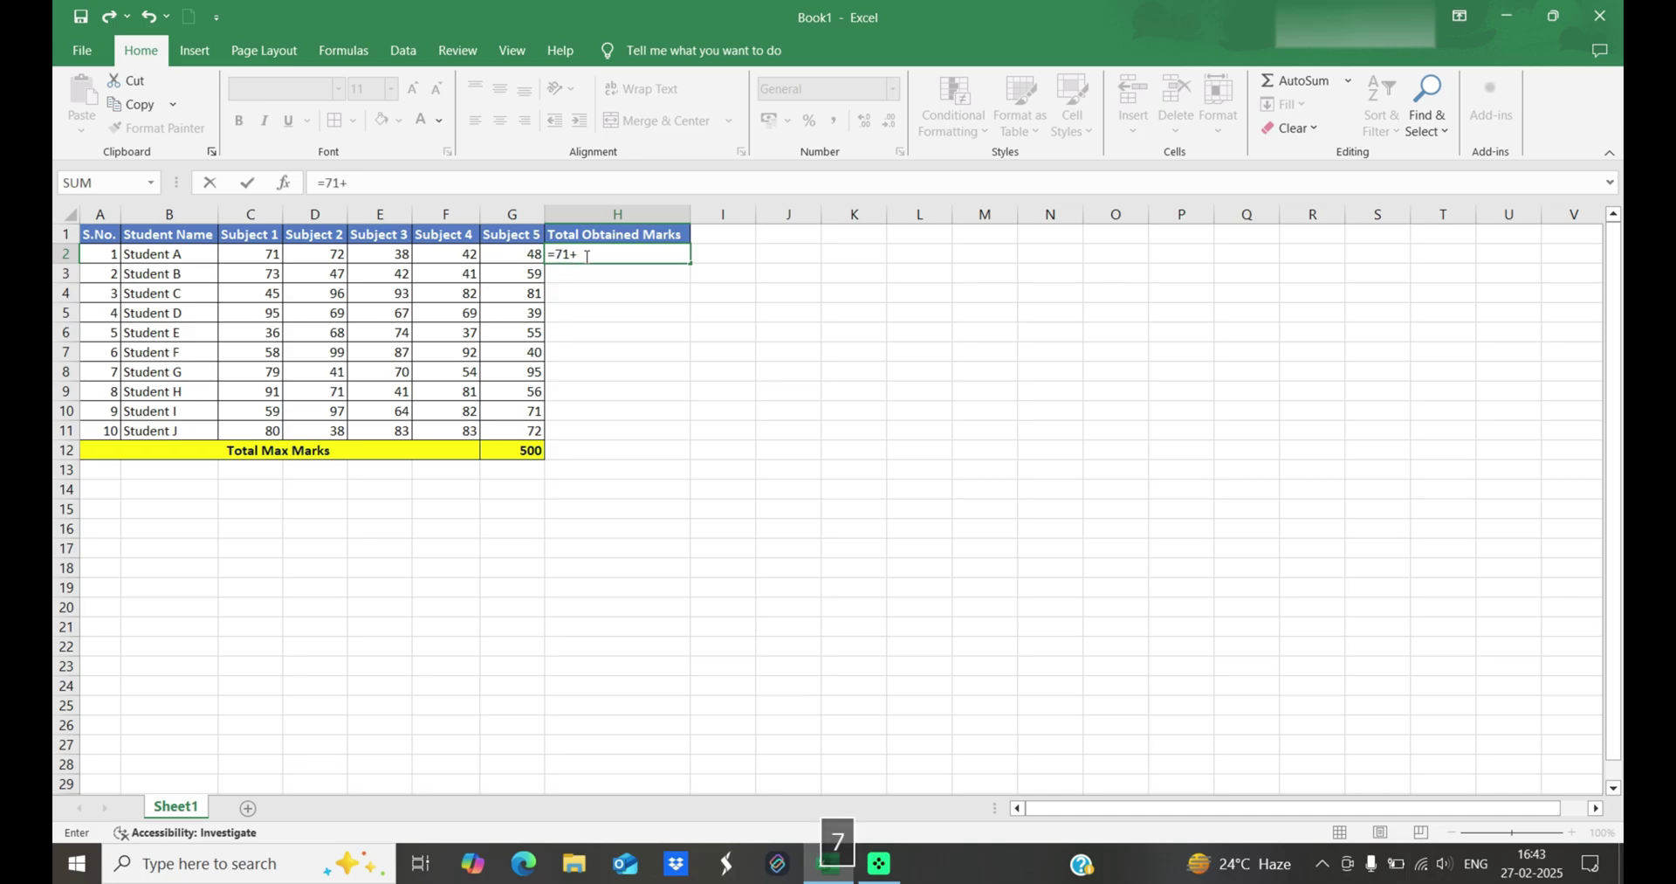
pyautogui.write('72+38+42+48')
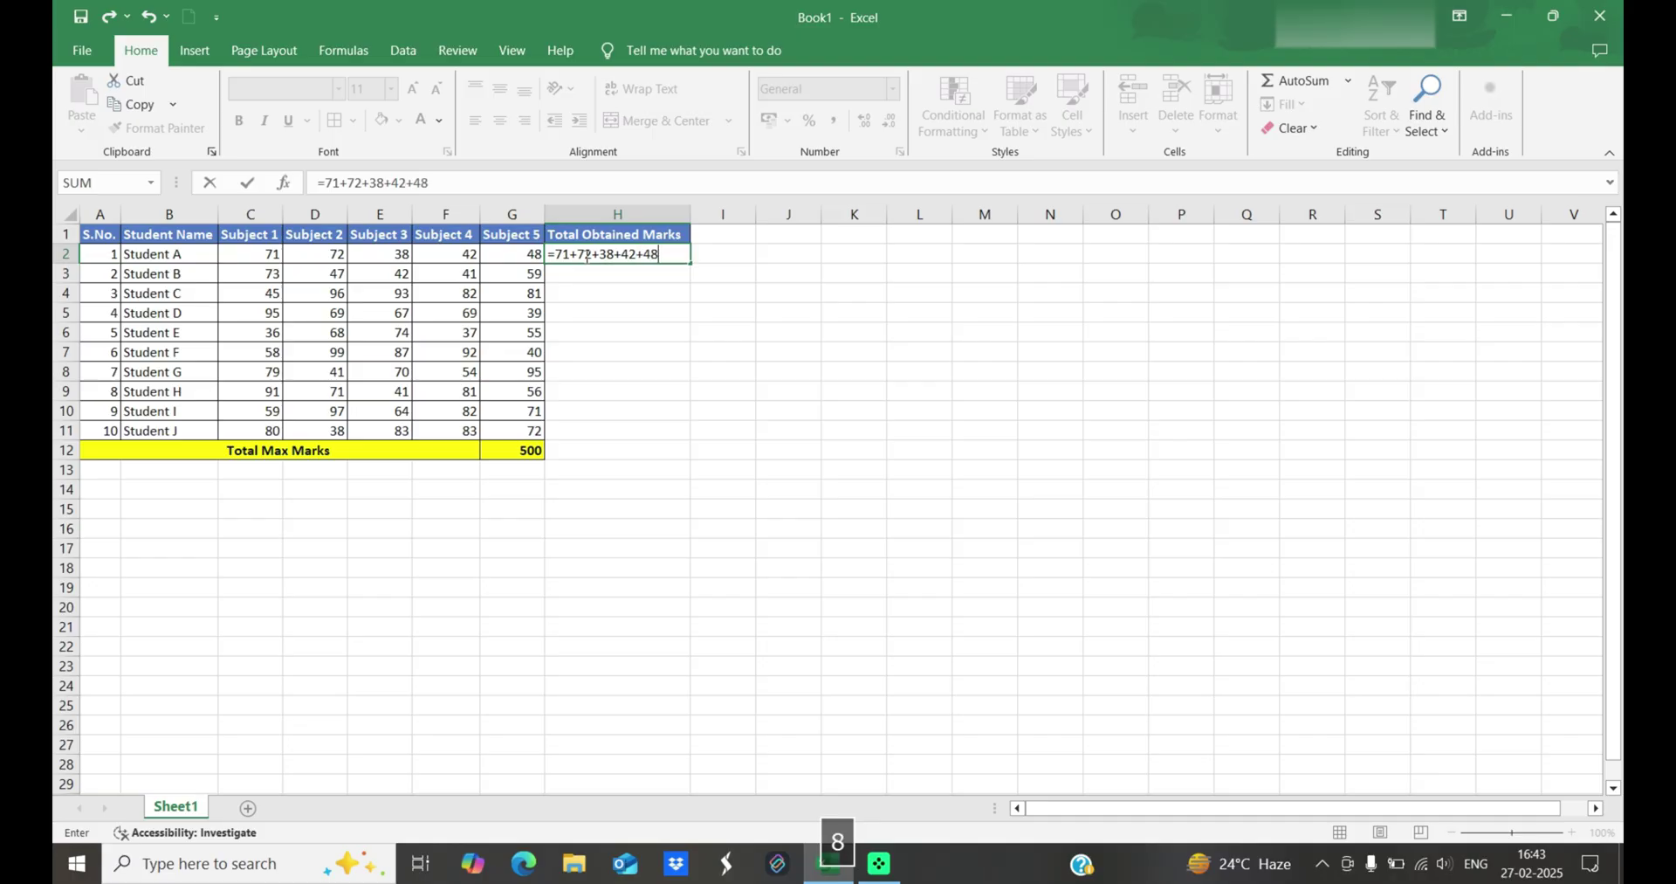
pyautogui.press('Return')
pyautogui.click(585, 256)
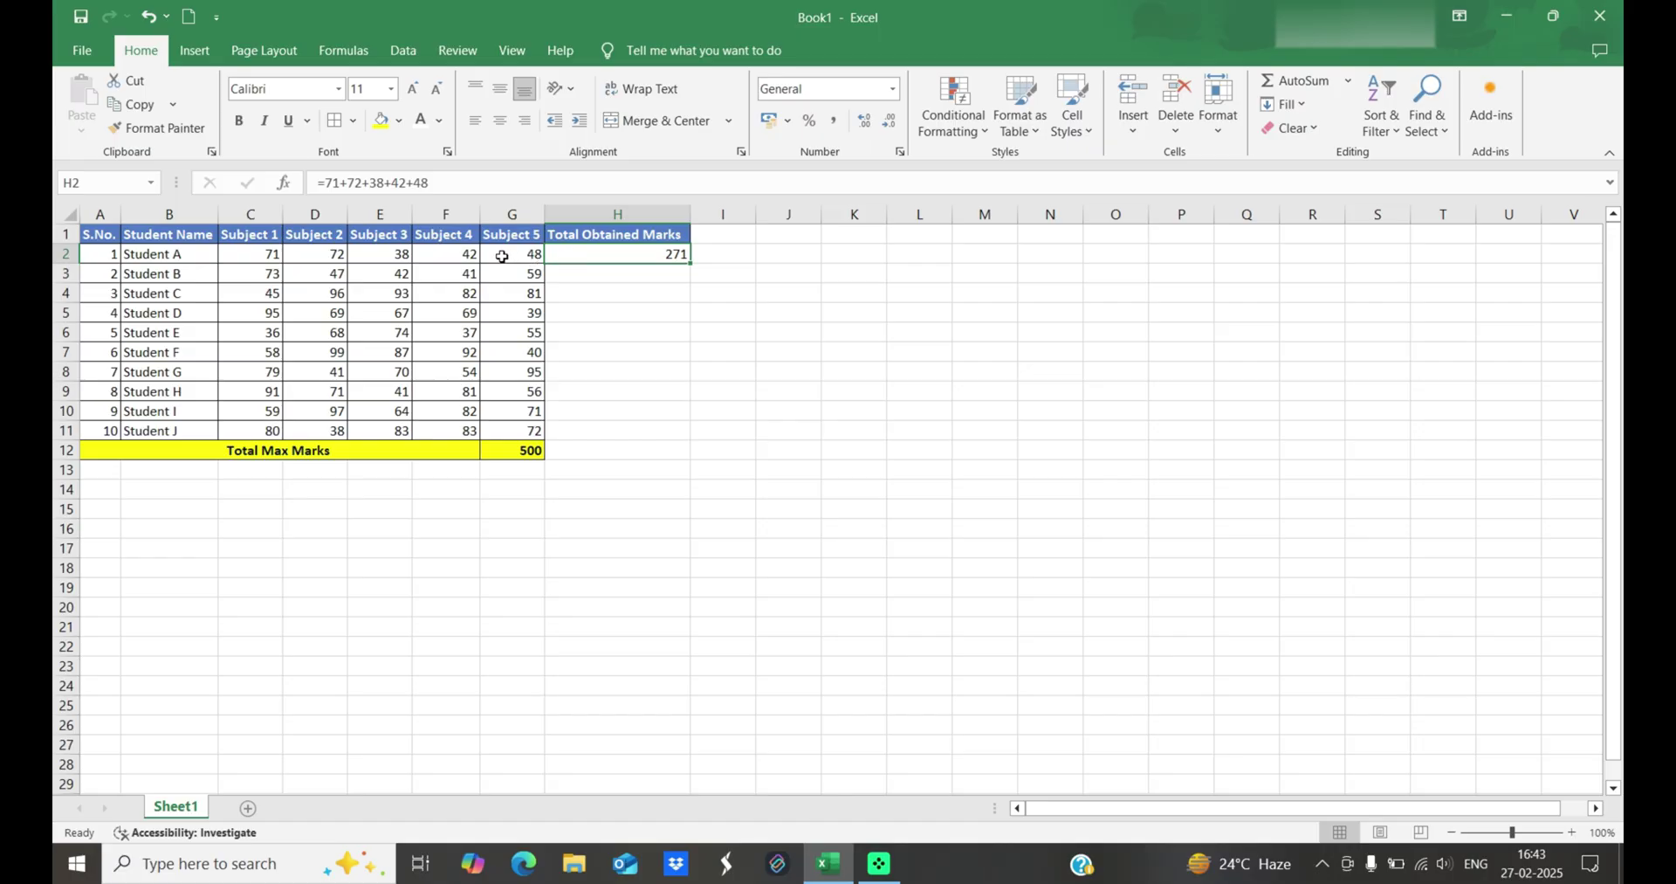
# Change Student A's Subject 4 mark in F2 to 40.
pyautogui.click(461, 252)
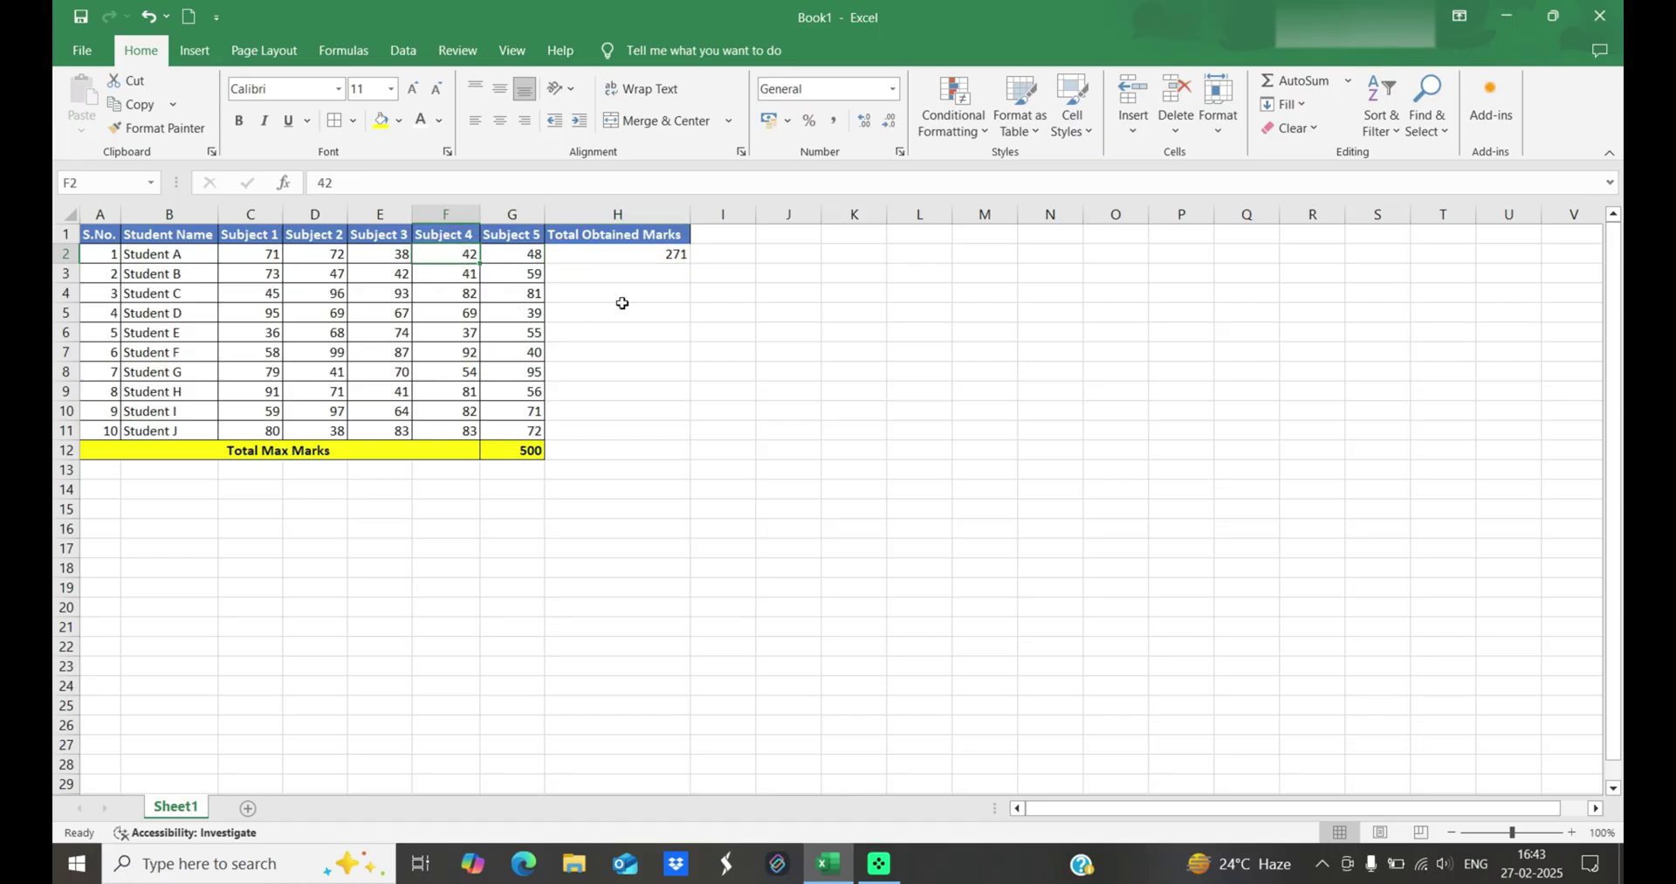
pyautogui.write('40')
pyautogui.press('Return')
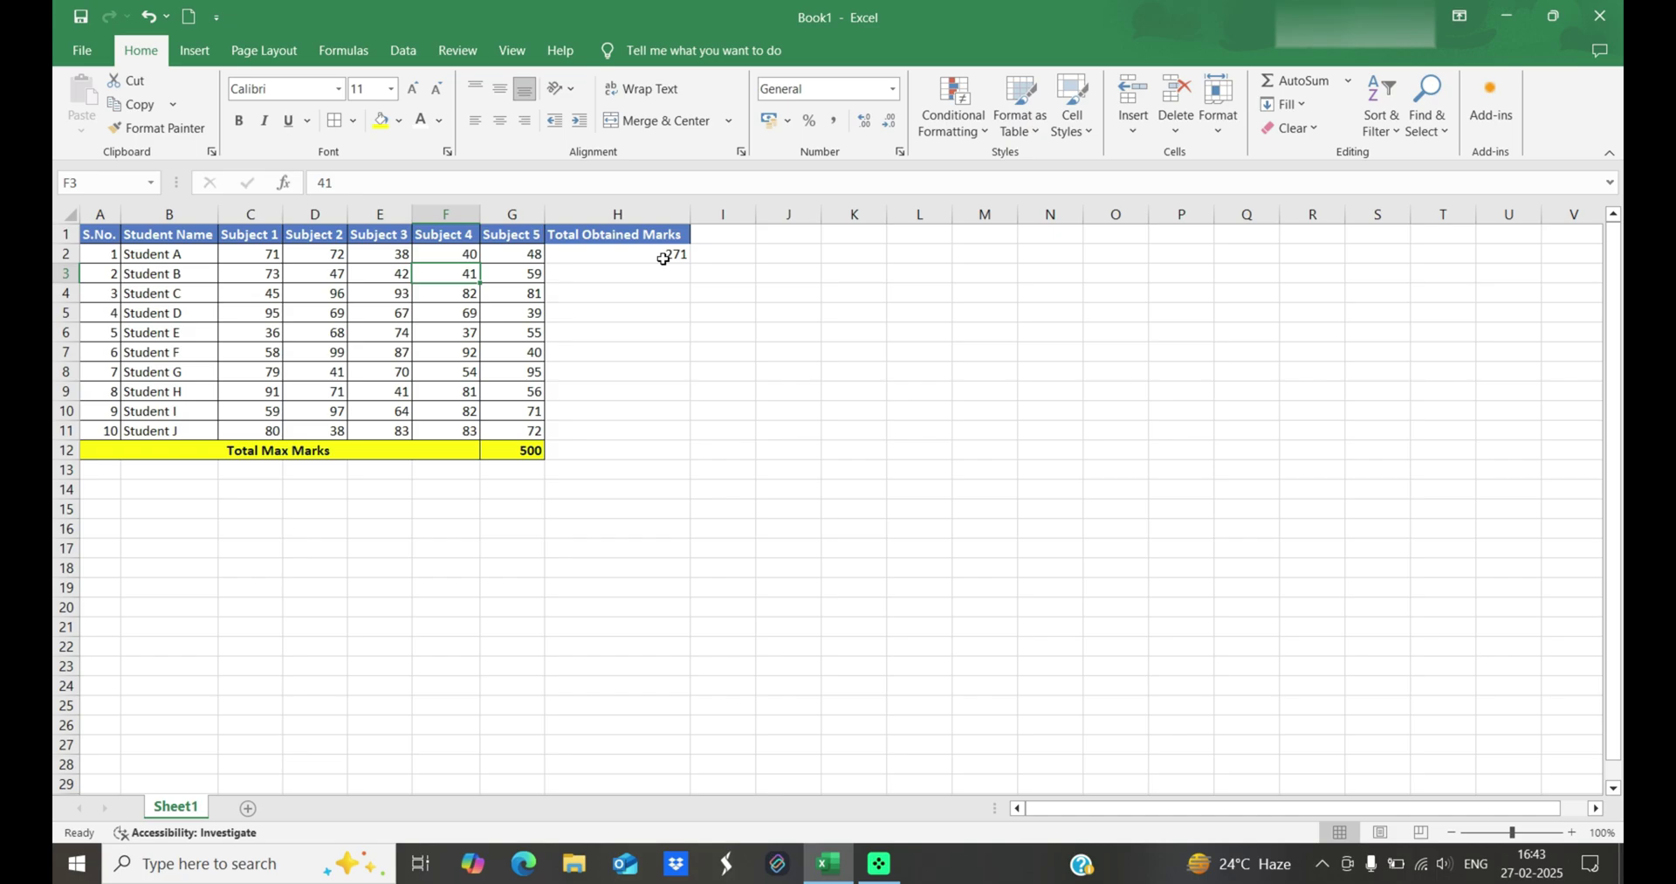
# Clear the fixed-number formula for Student A's total from cell H2.
pyautogui.click(664, 258)
pyautogui.press('Delete')
pyautogui.press('Tab')
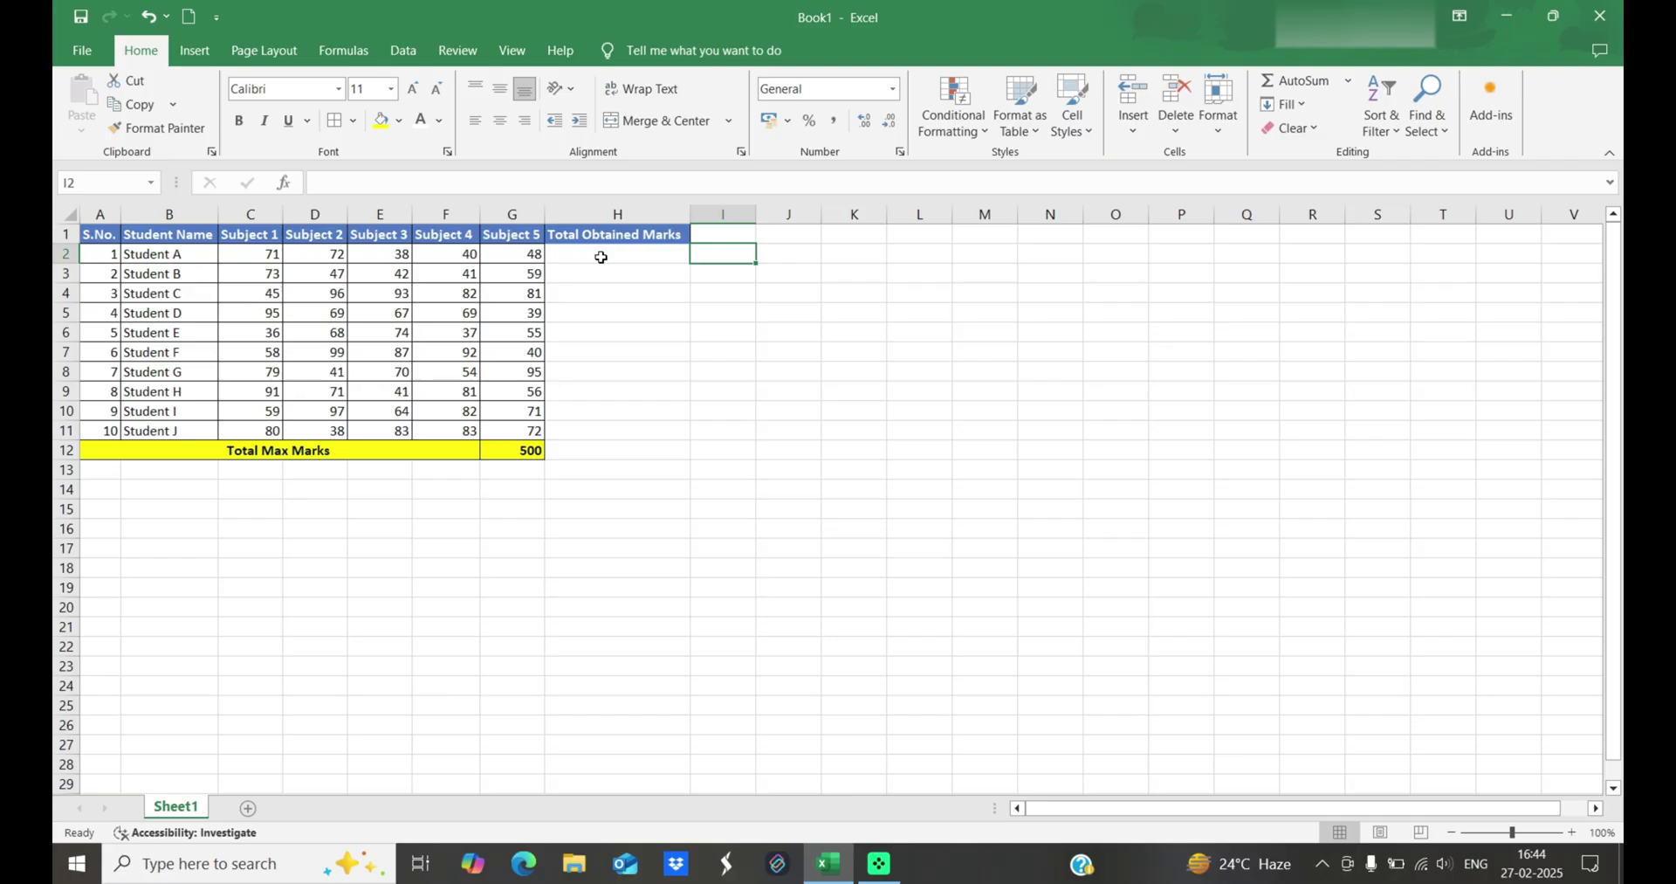
# Enter Student A's total in H2 by adding the mark cells with =C2+D2+E2+F2+G2.
pyautogui.click(603, 256)
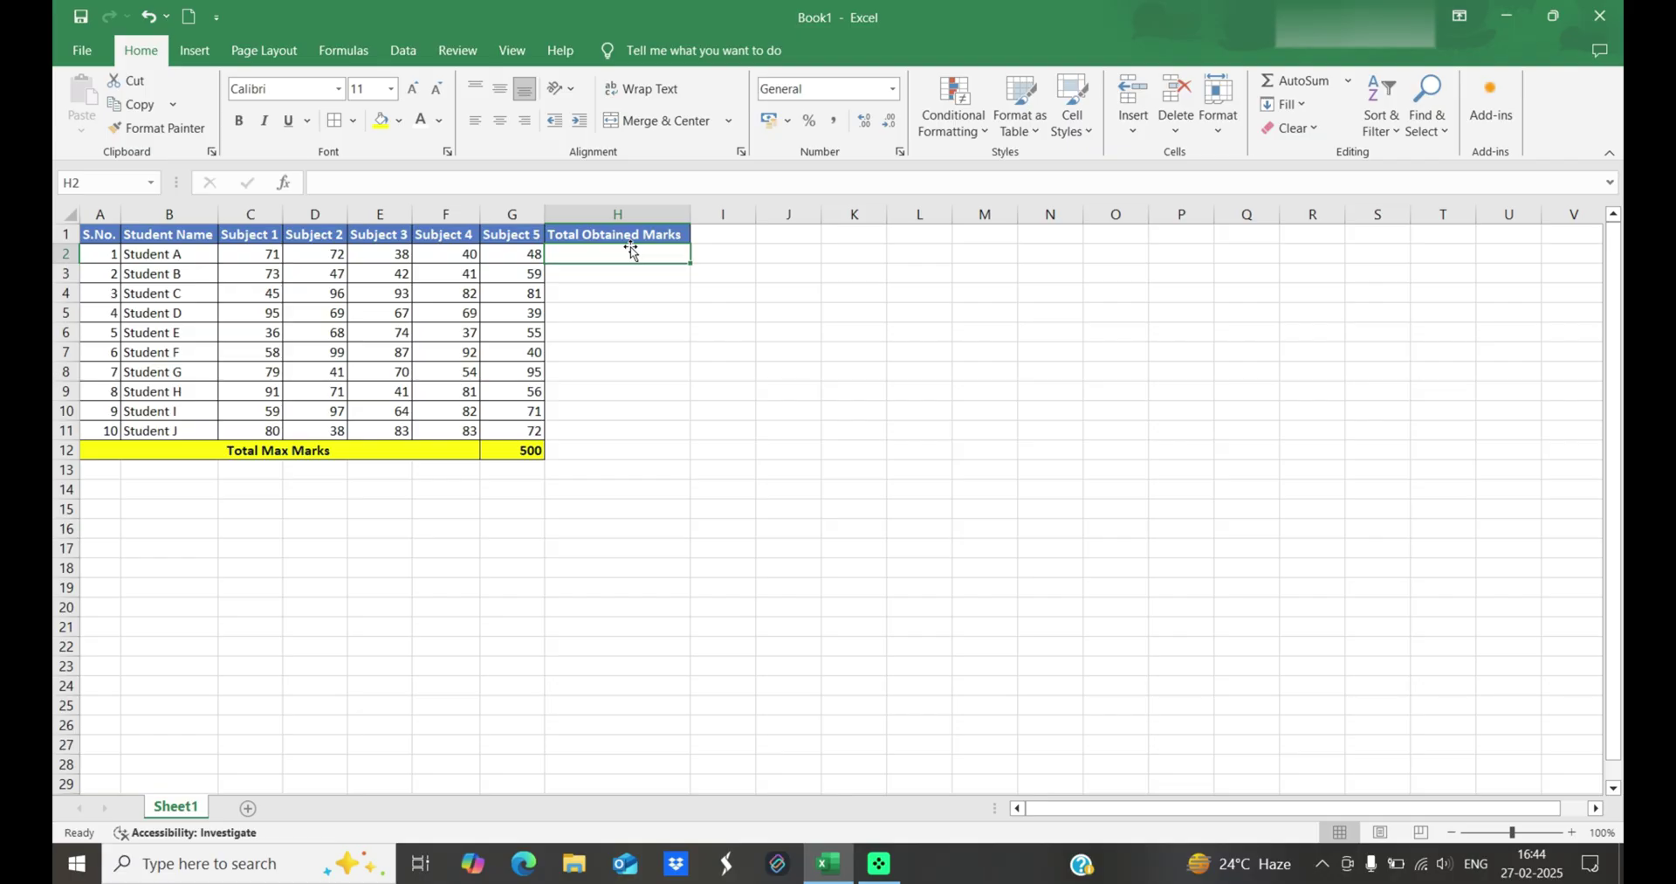
pyautogui.write('=')
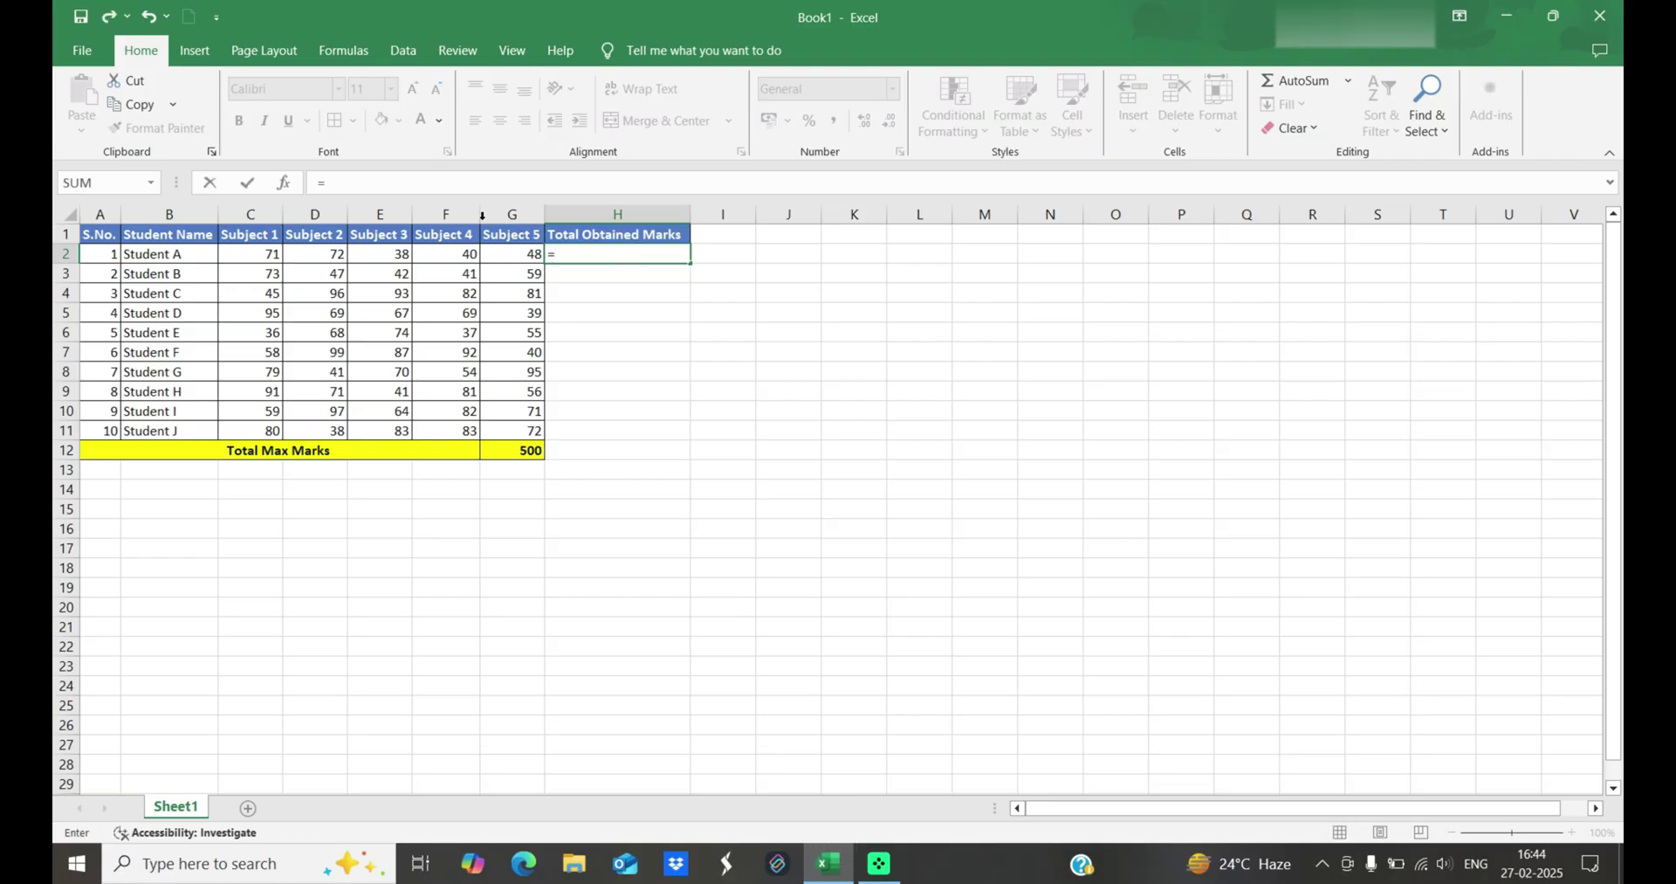
pyautogui.click(260, 255)
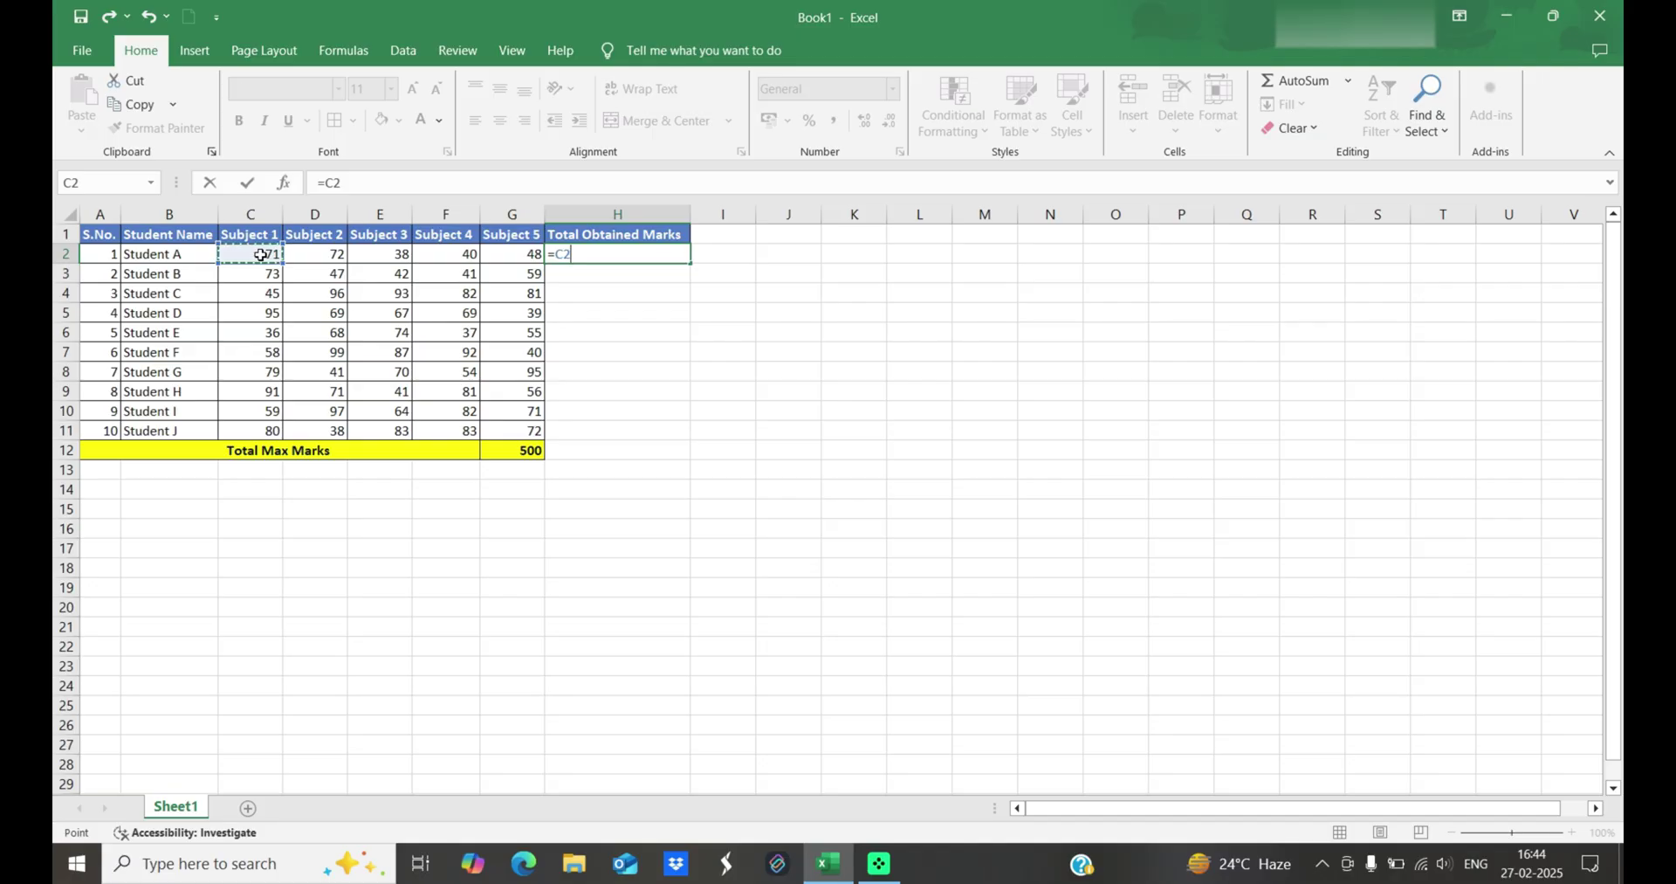
pyautogui.write('+')
pyautogui.click(326, 251)
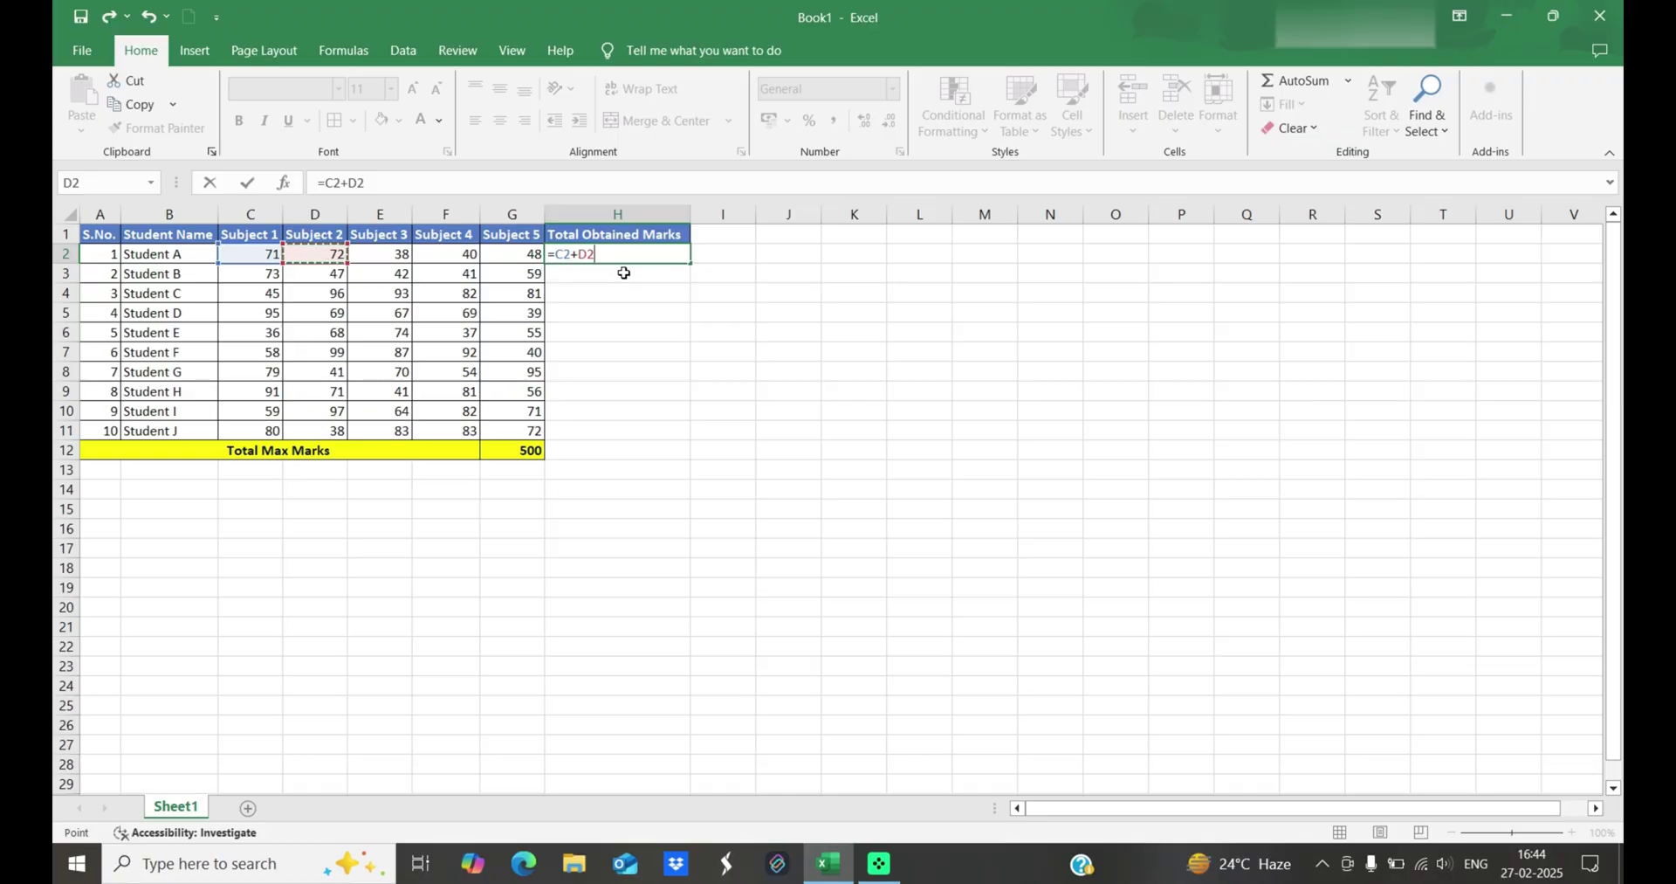
pyautogui.write('+')
pyautogui.write('E2')
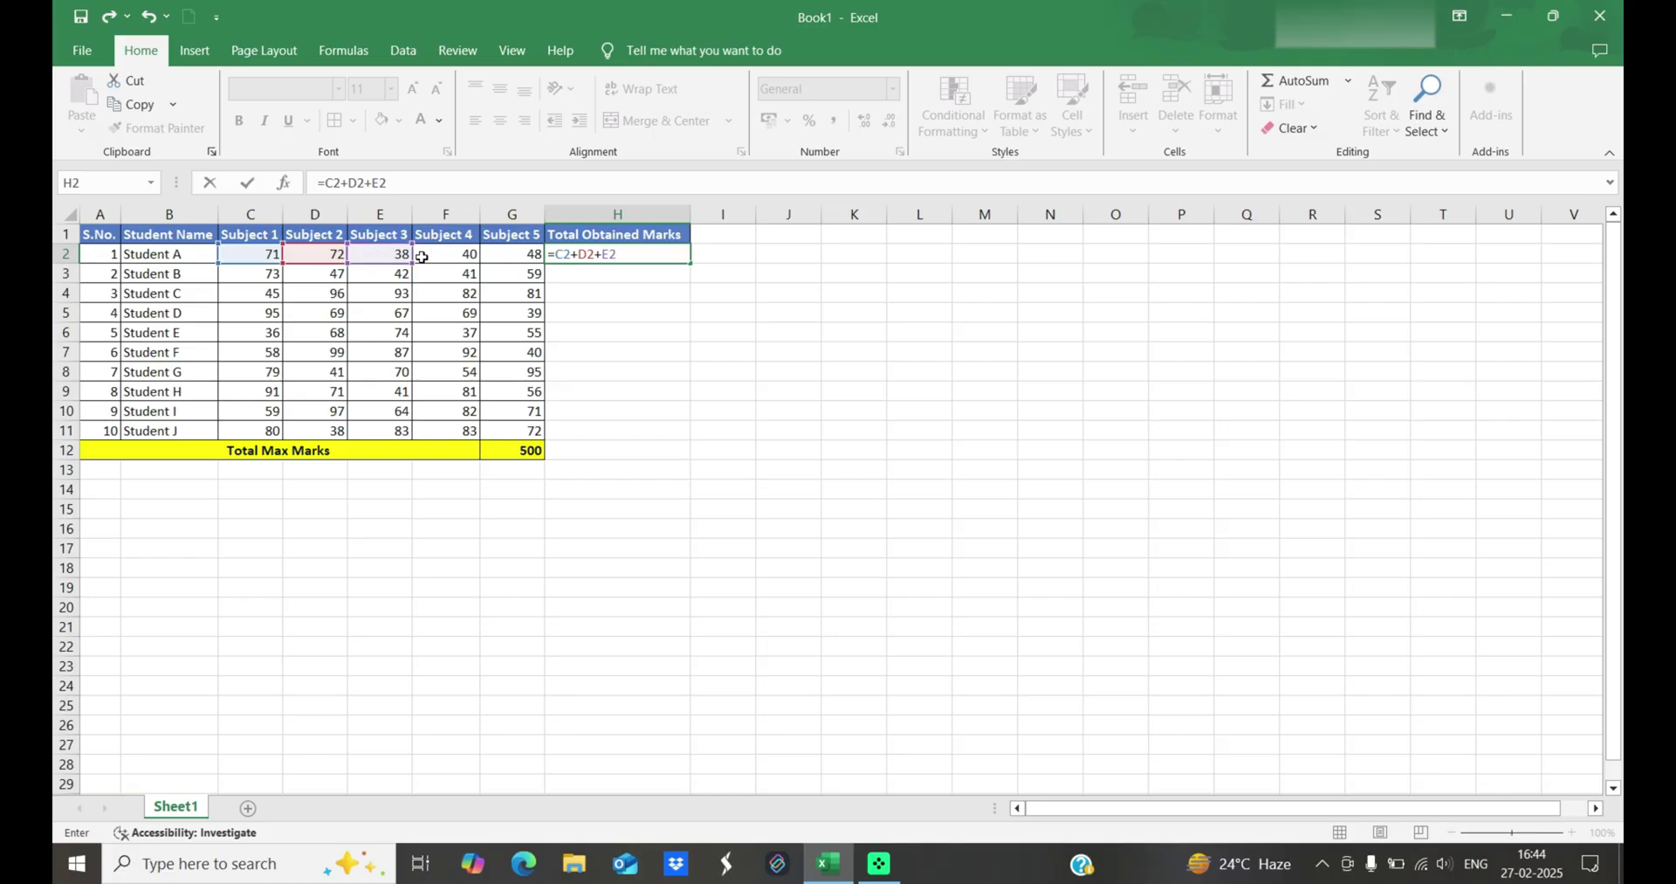
pyautogui.write('+')
pyautogui.click(451, 256)
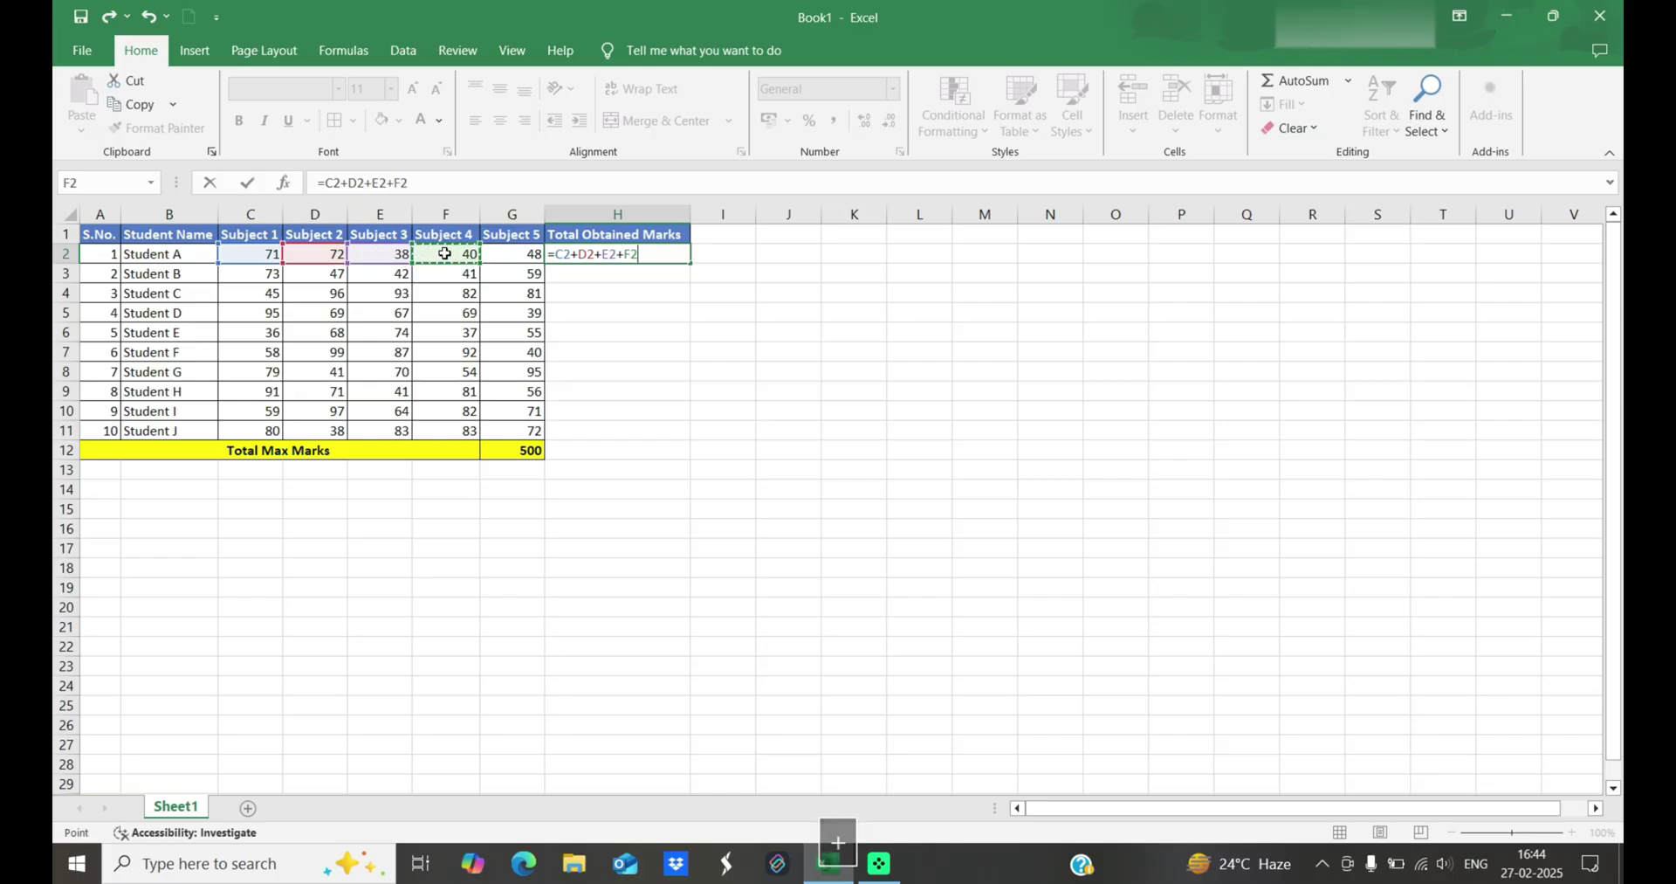
pyautogui.write('+')
pyautogui.click(502, 252)
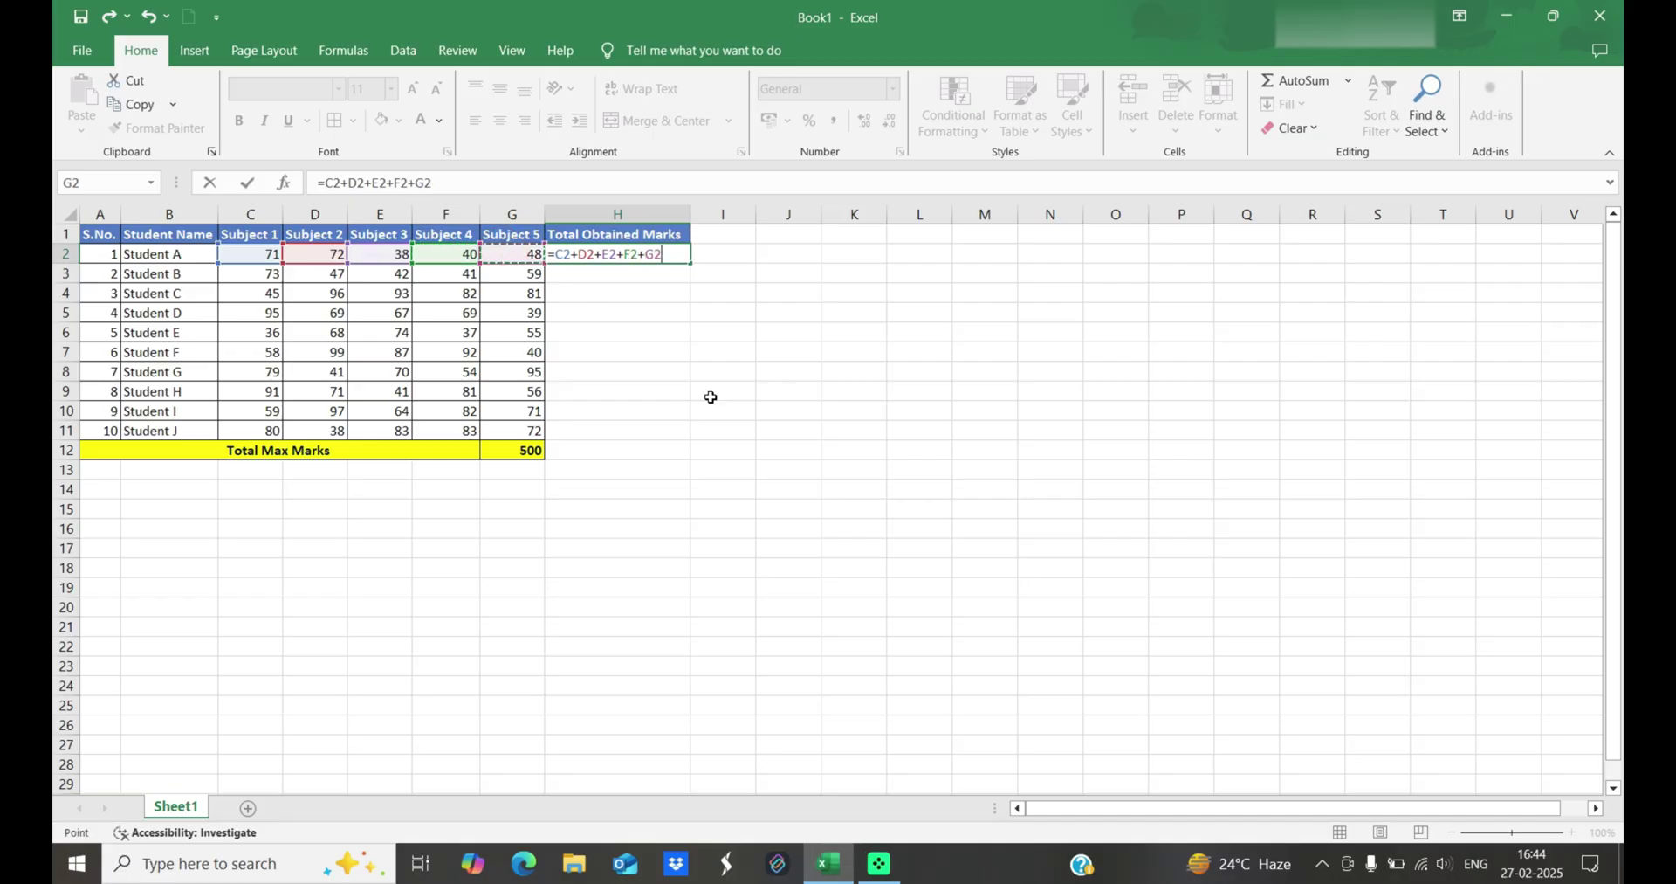
pyautogui.press('Return')
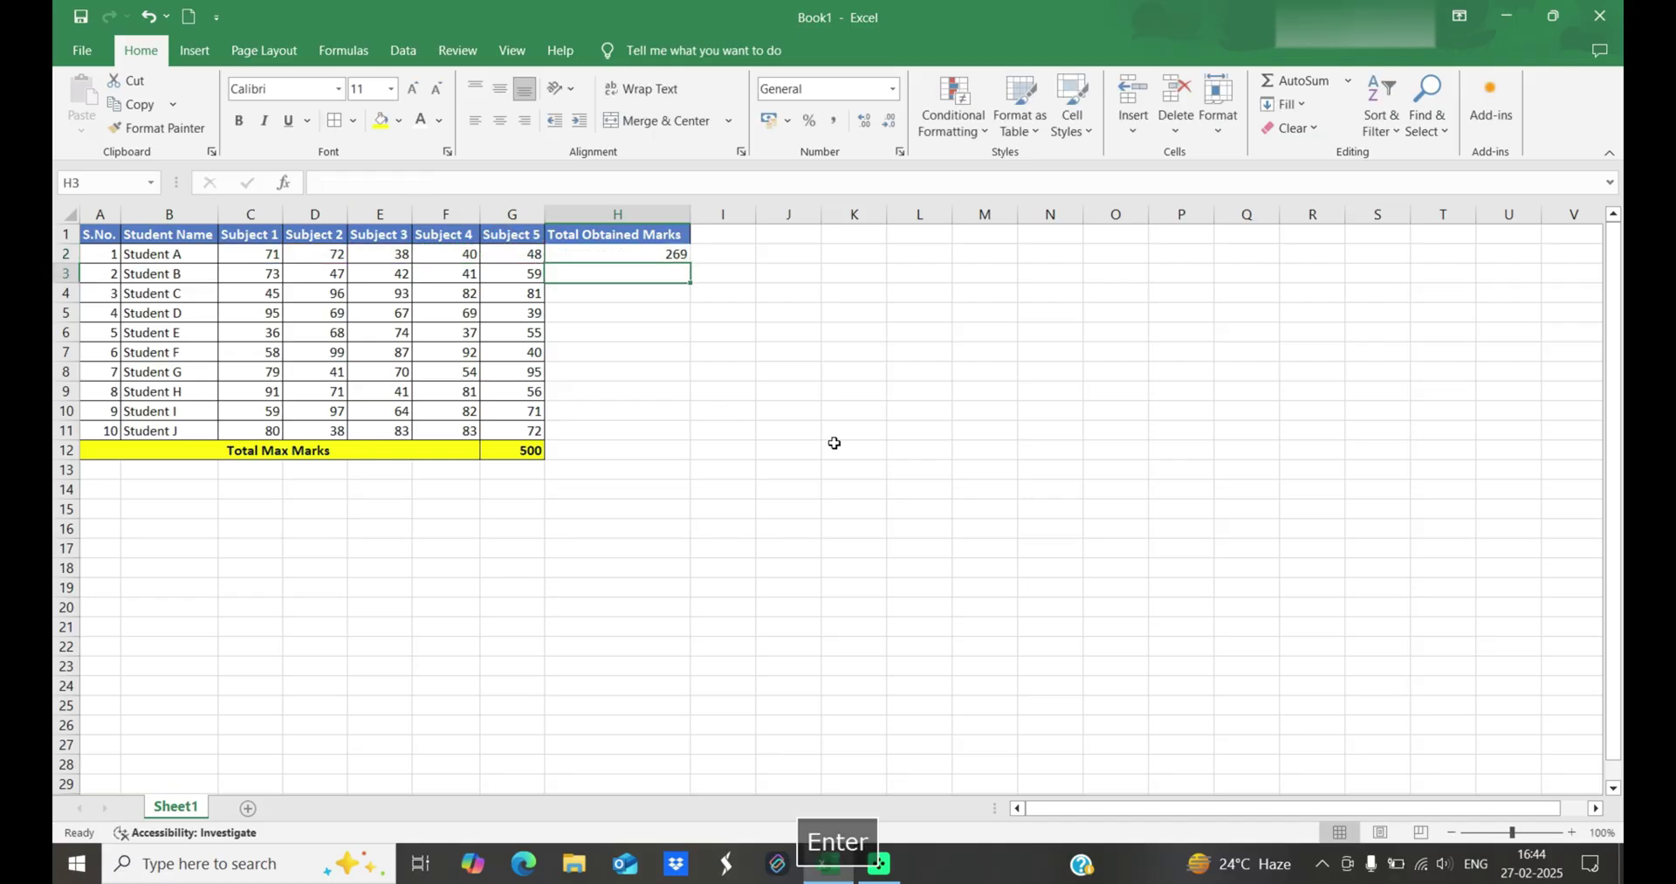
# Set Student A's Subject 4 mark in F2 back to 42.
pyautogui.click(462, 256)
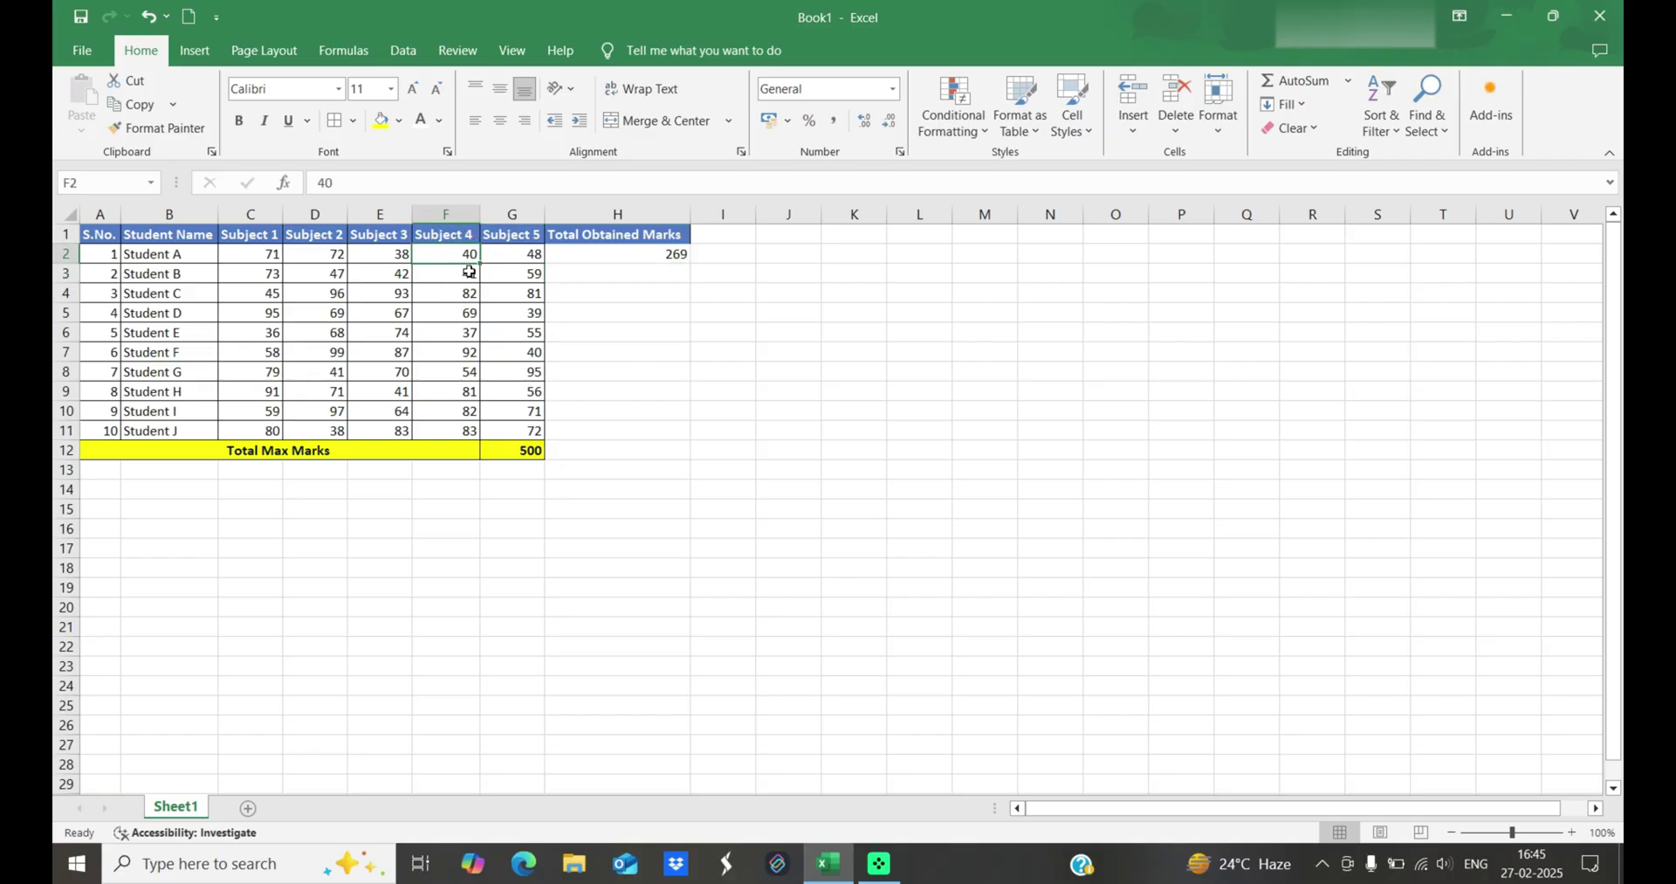
pyautogui.write('42')
pyautogui.press('Return')
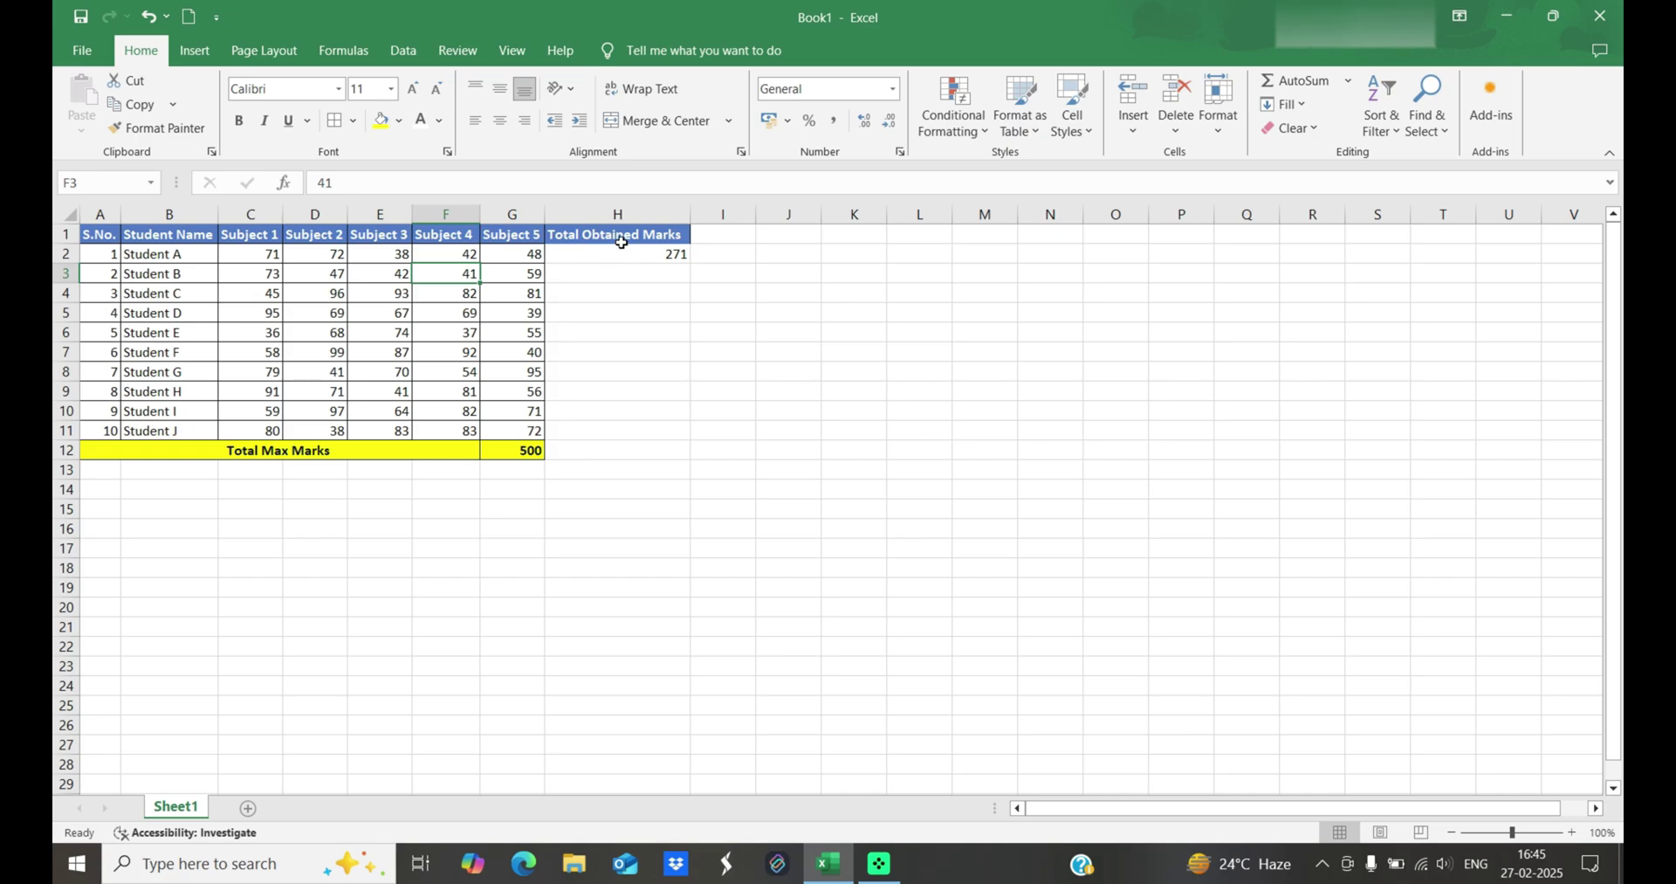
# Replace Student A's total formula in H2 with =SUM(C2:G2).
pyautogui.click(636, 252)
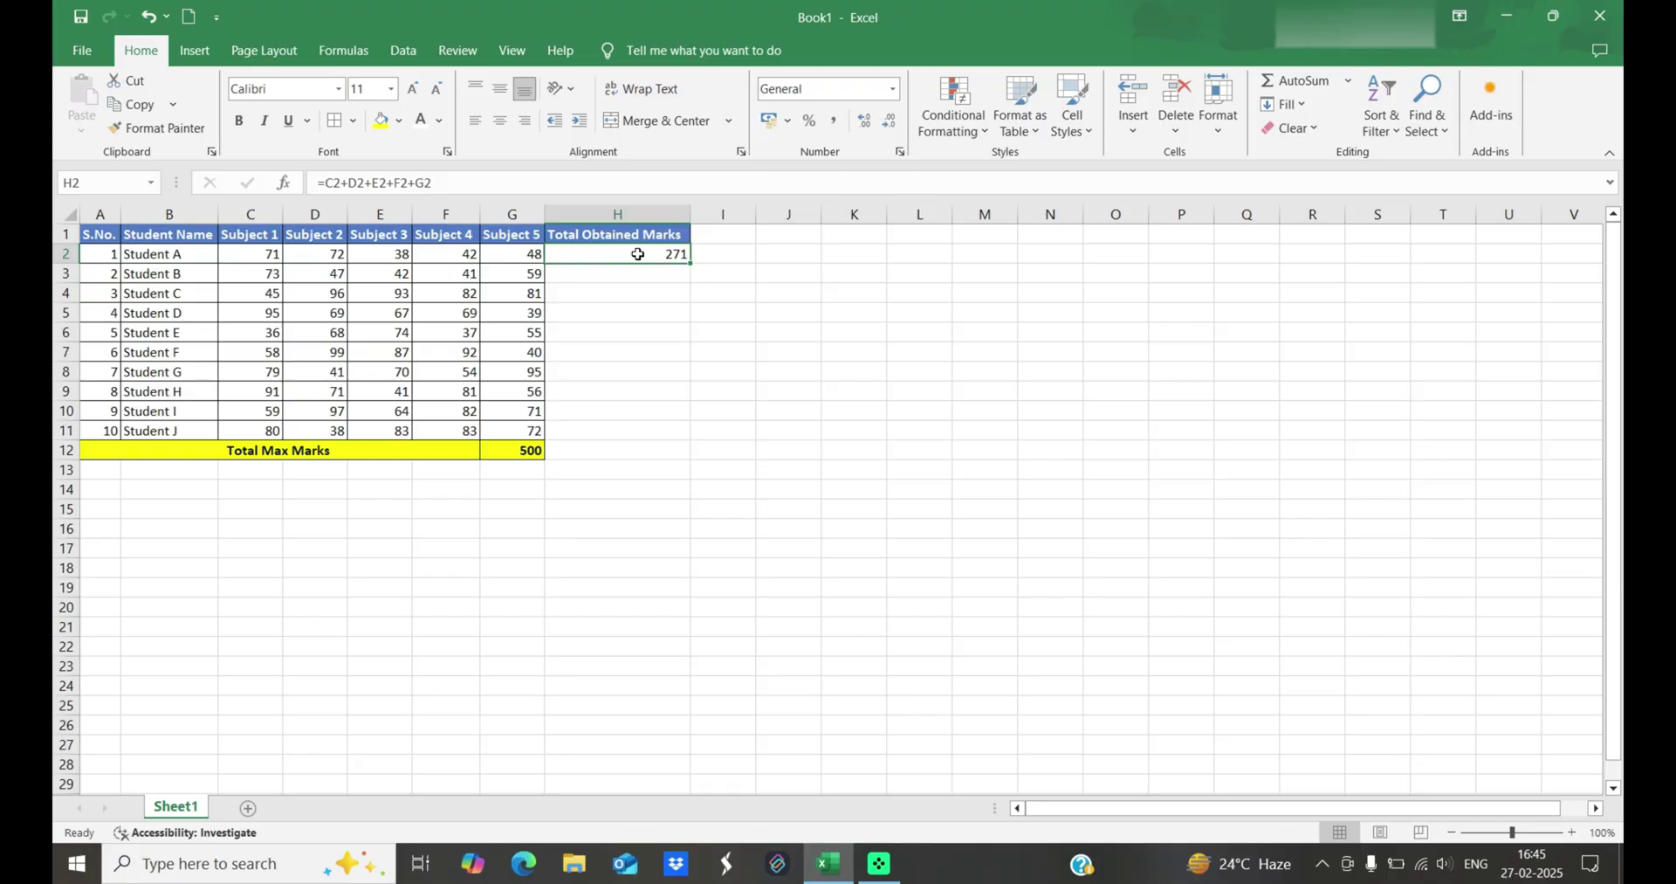
pyautogui.write('=S')
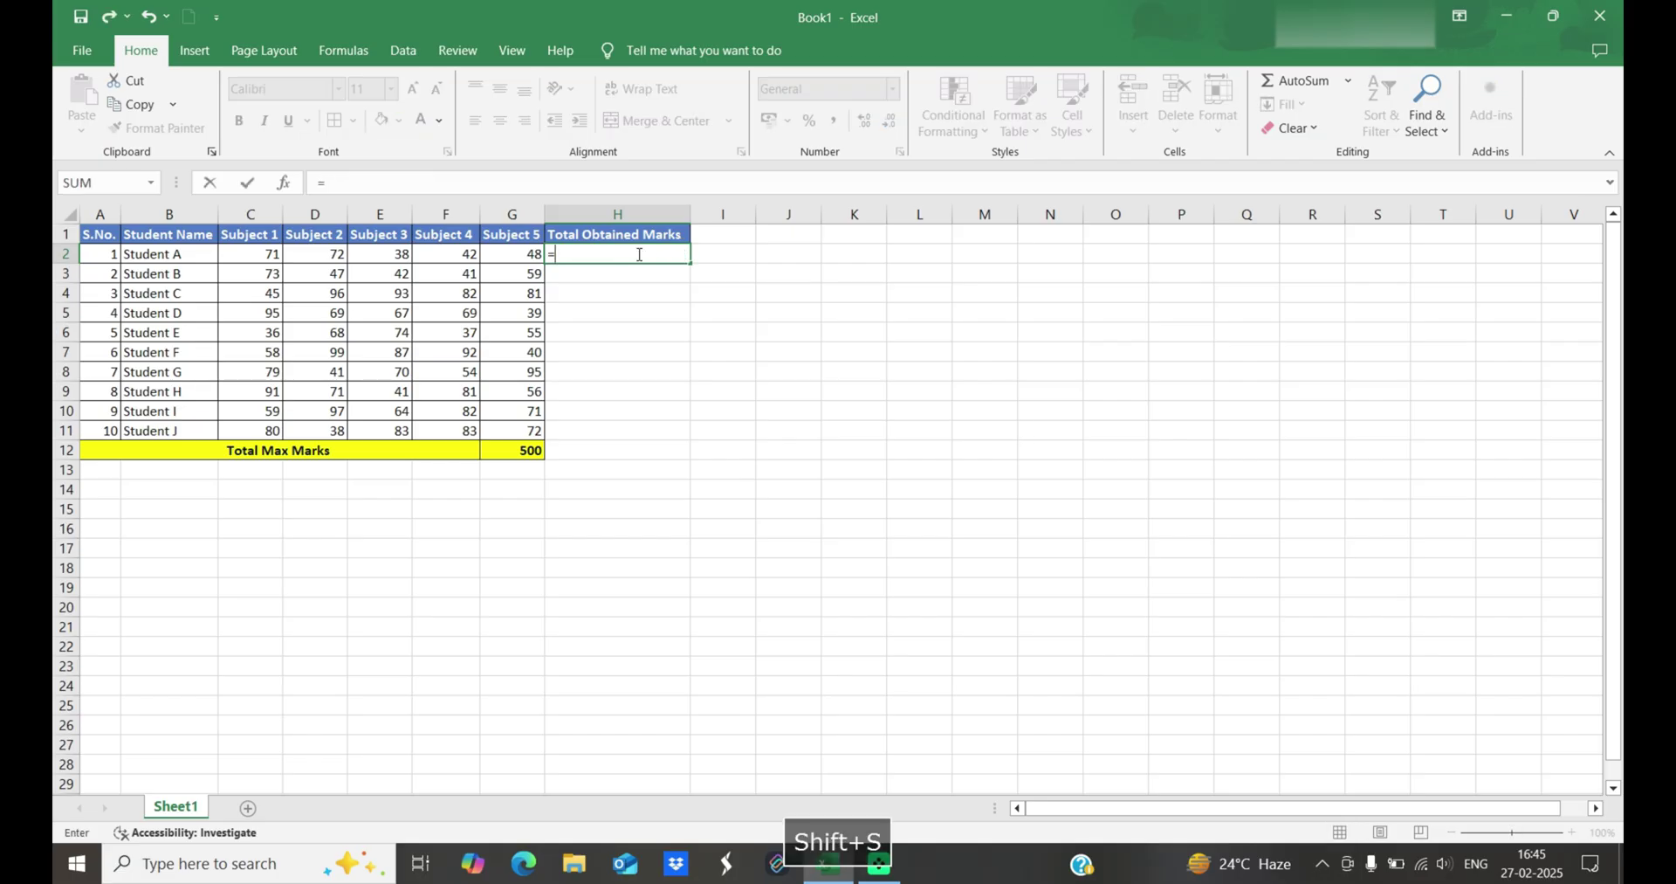
pyautogui.write('UM')
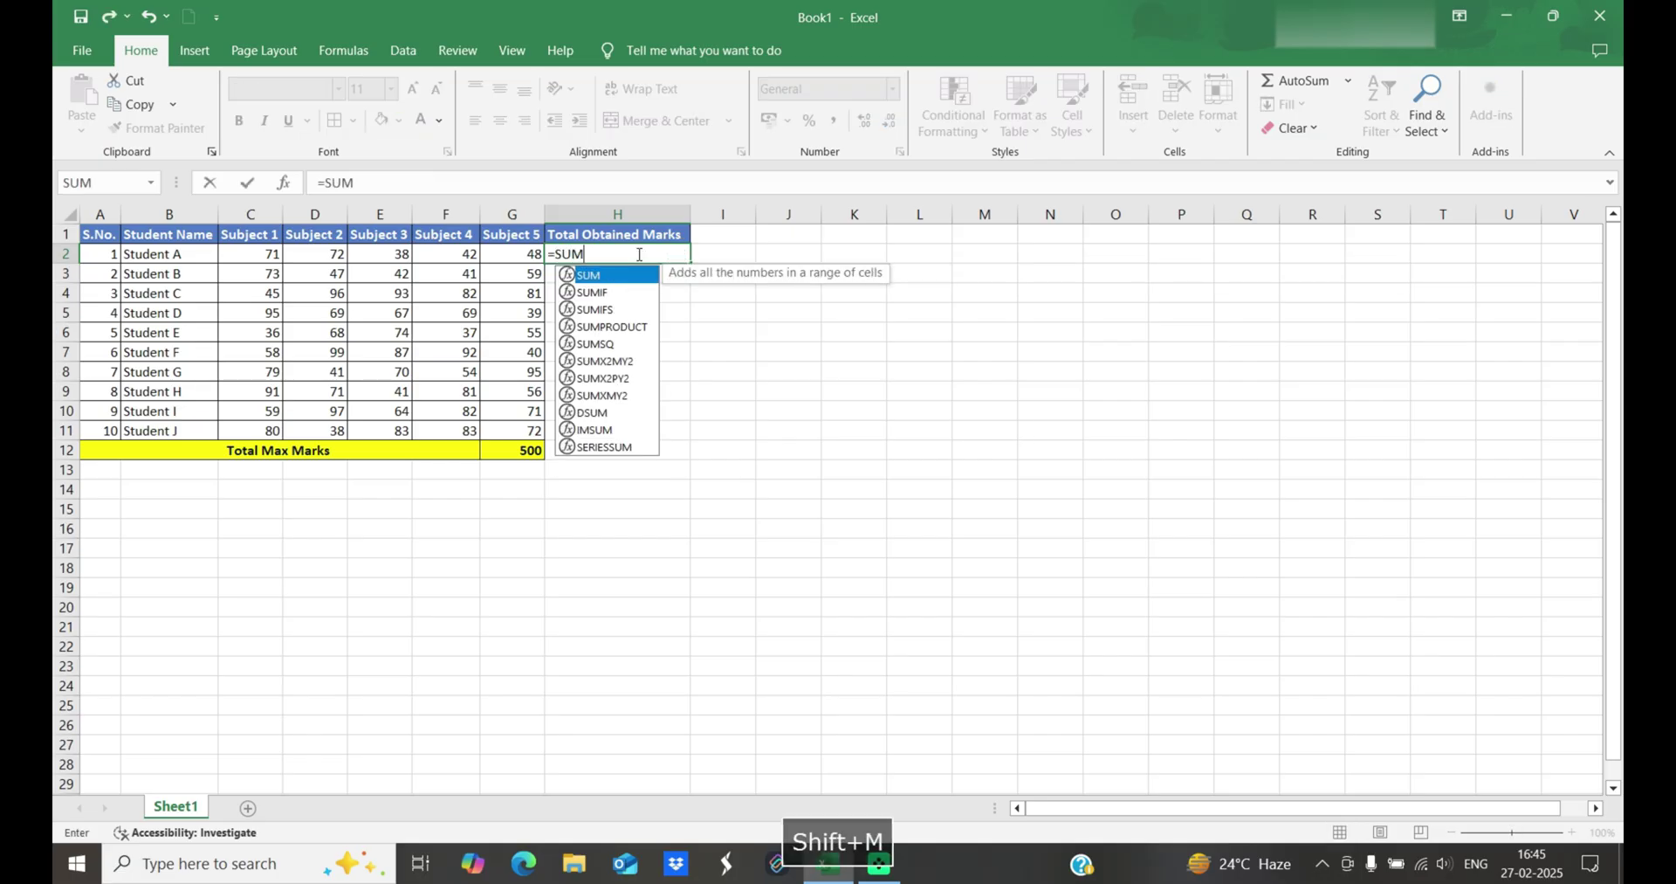
pyautogui.write('(')
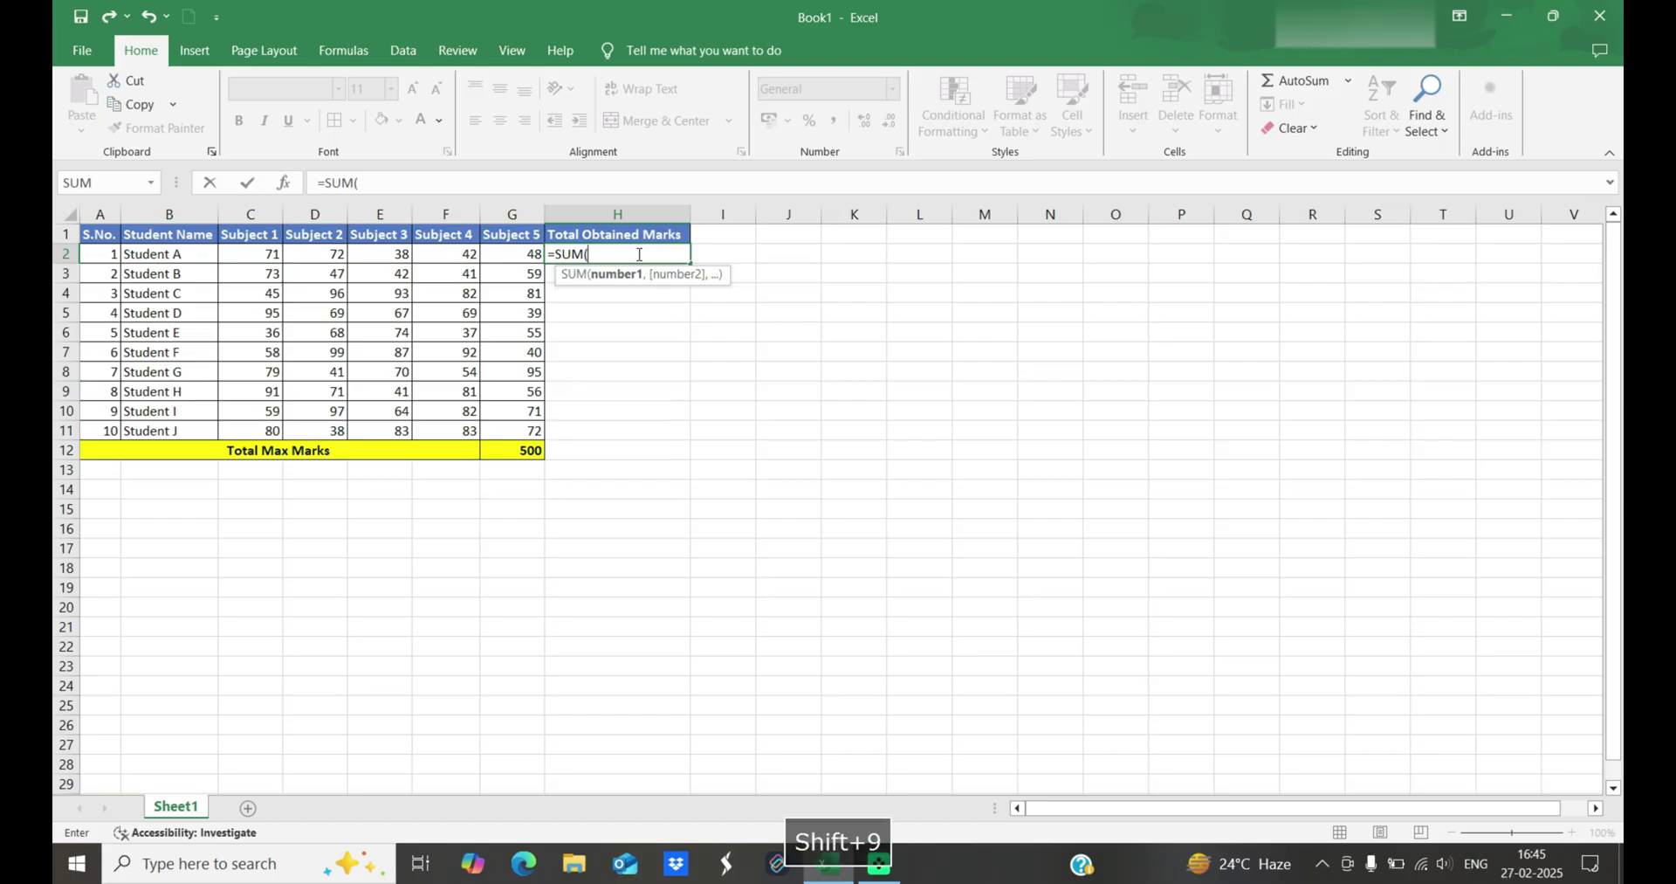
pyautogui.click(276, 258)
pyautogui.moveTo(275, 259); pyautogui.dragTo(503, 258)
pyautogui.write(')')
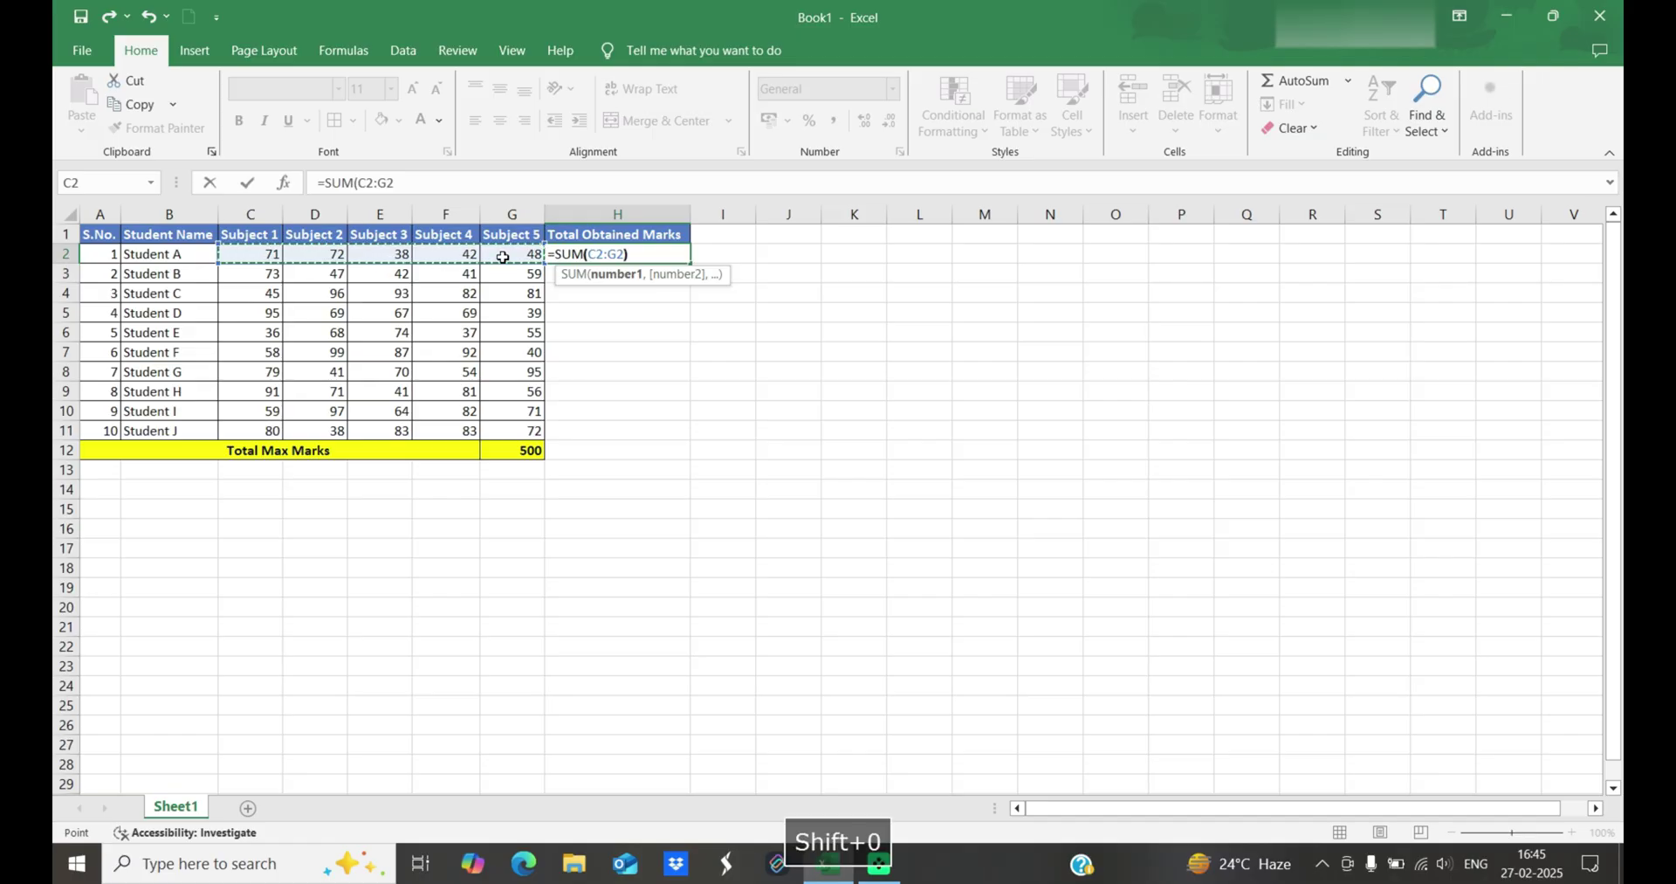
pyautogui.press('Return')
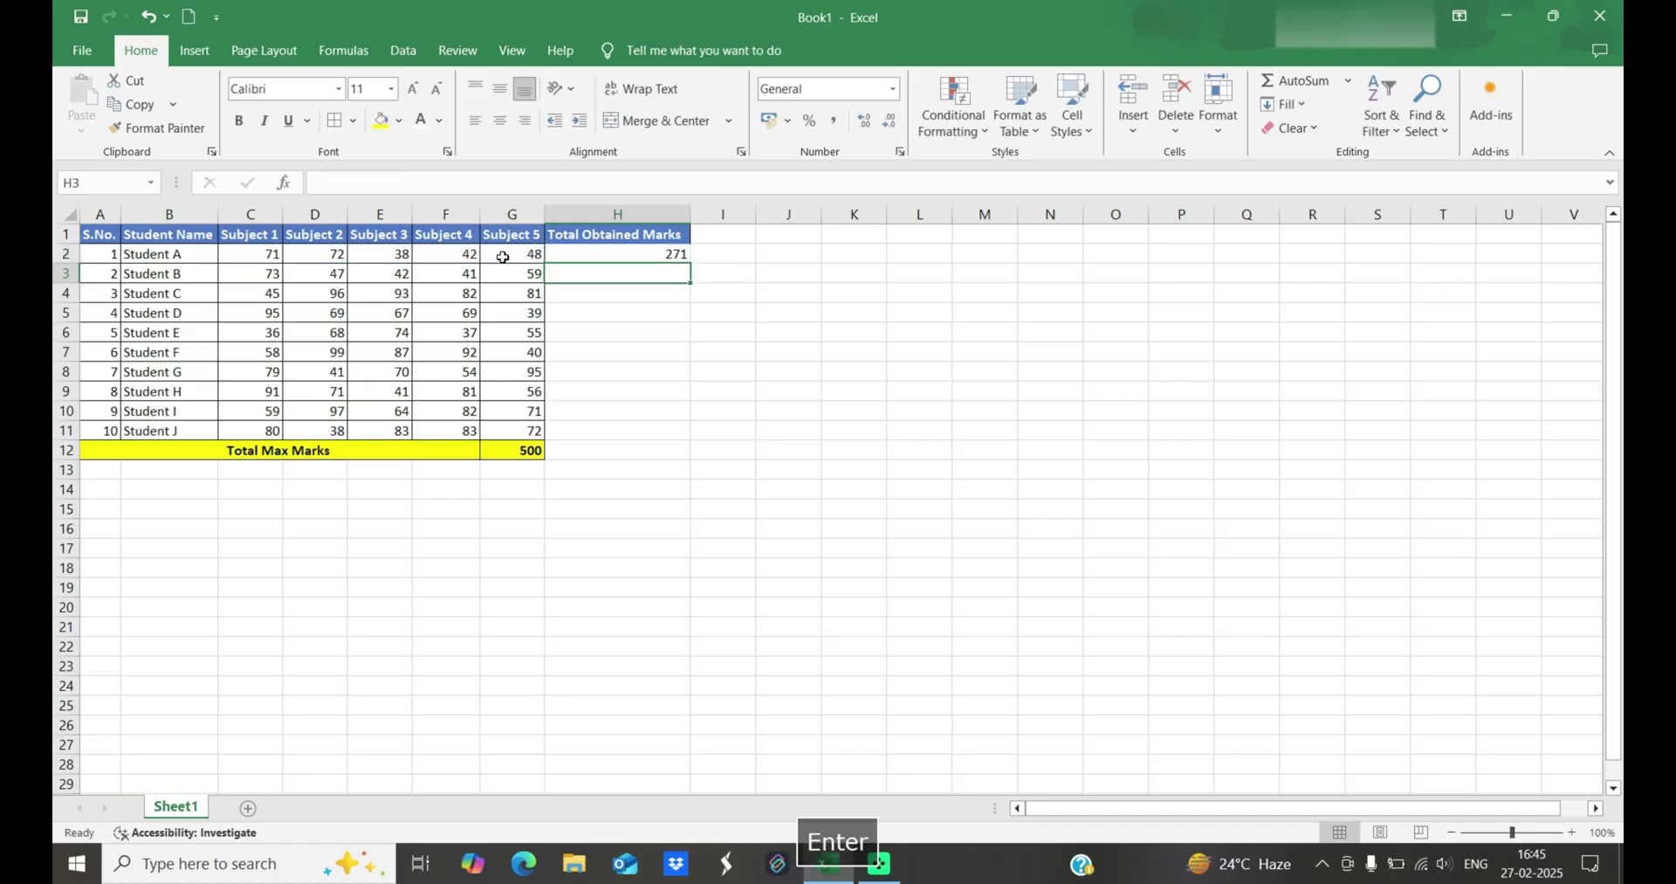
# Fill the SUM formula from H2 down to H11 to total the marks of the remaining students.
pyautogui.click(602, 255)
pyautogui.moveTo(650, 278); pyautogui.dragTo(651, 432)
pyautogui.click(665, 254)
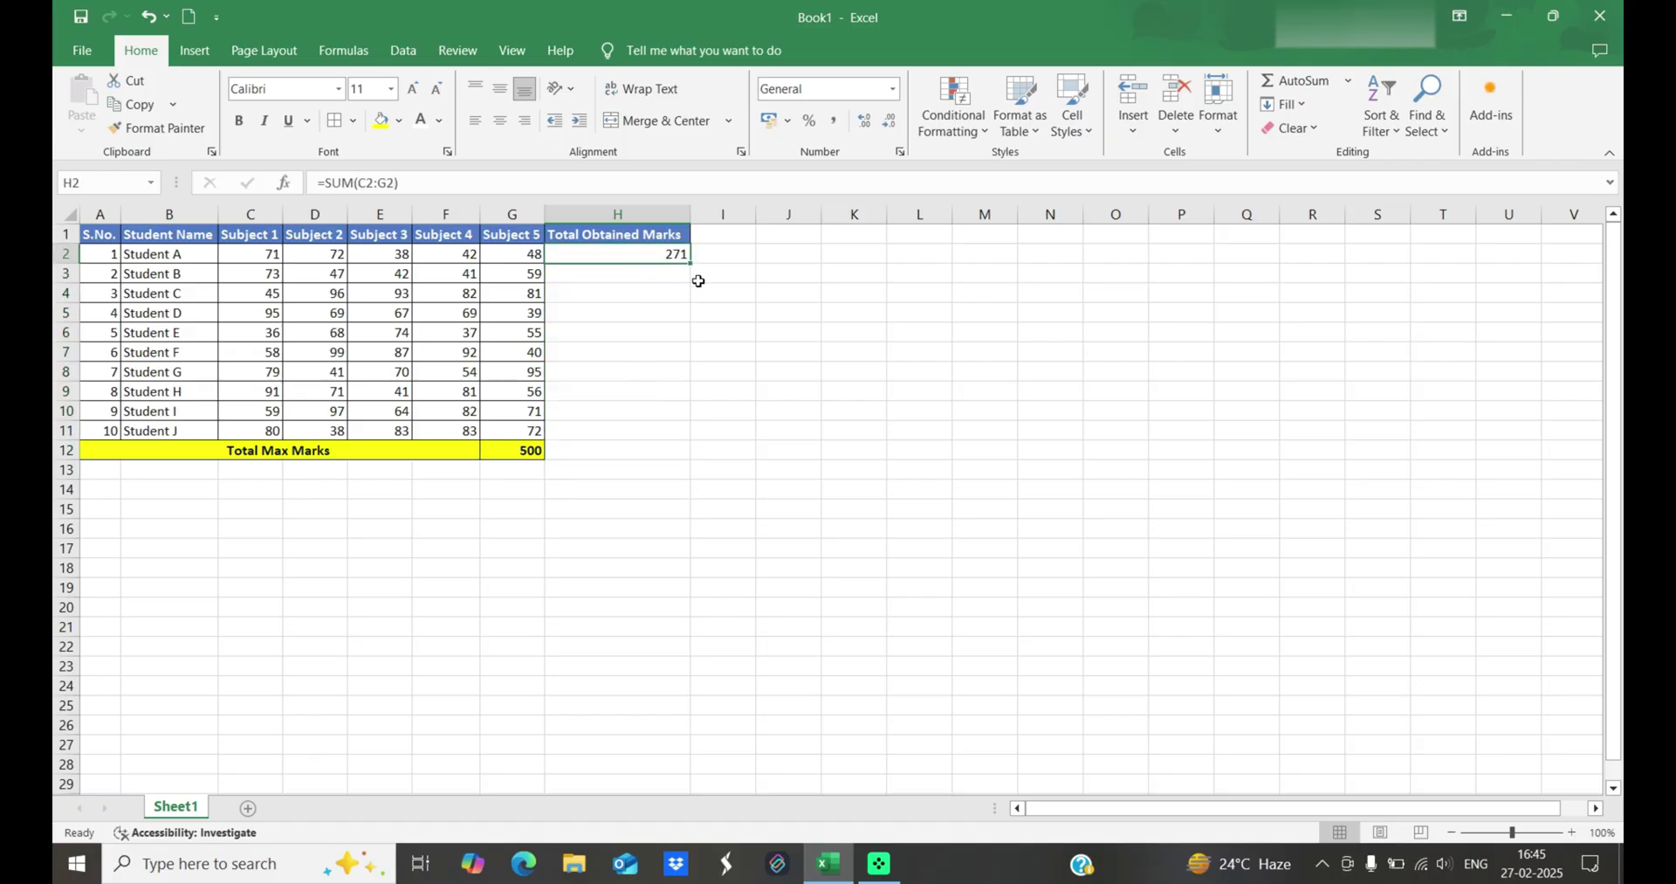
pyautogui.moveTo(695, 276); pyautogui.dragTo(708, 444)
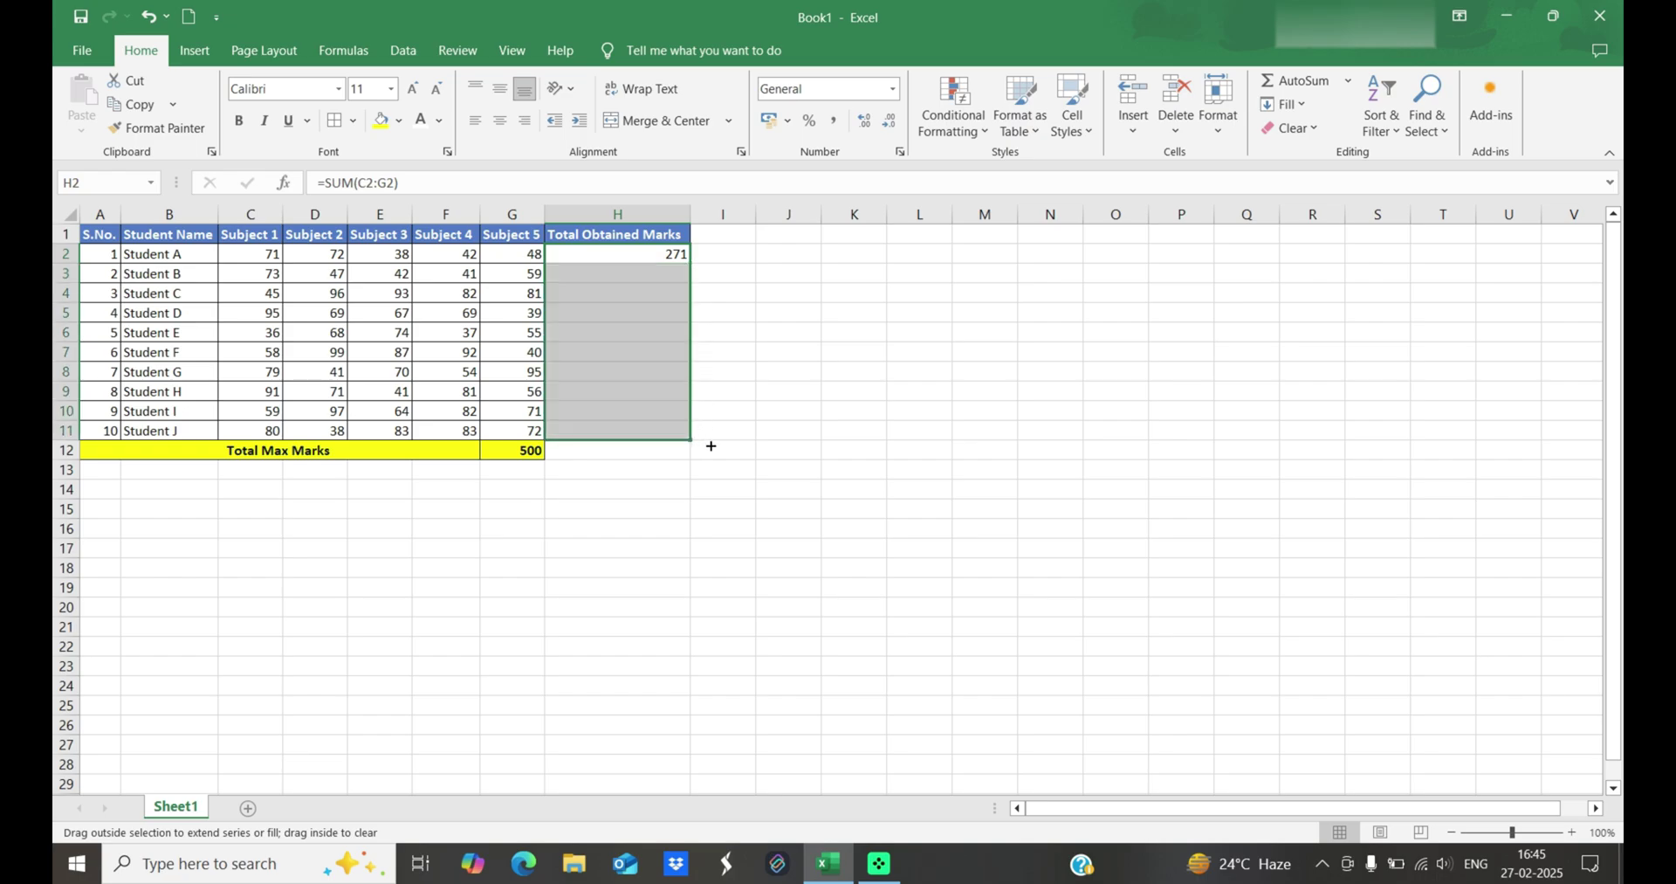
# Examine the SUM formulas in H2 through H5 to compare the cell range that each student's total references.
pyautogui.click(768, 354)
pyautogui.click(662, 258)
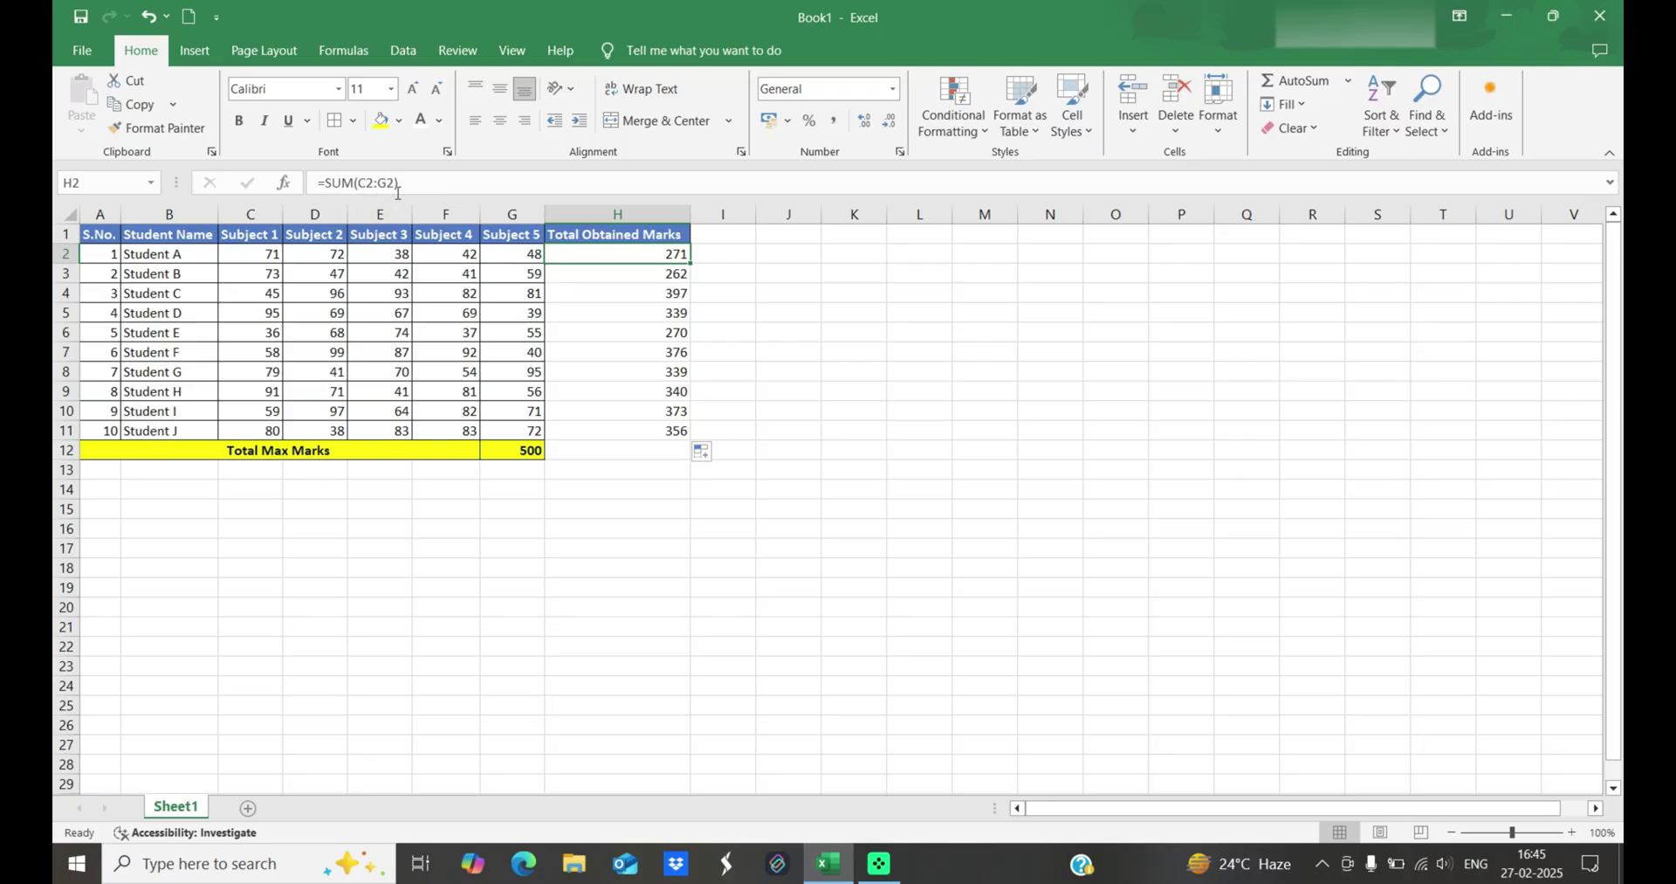
pyautogui.click(664, 276)
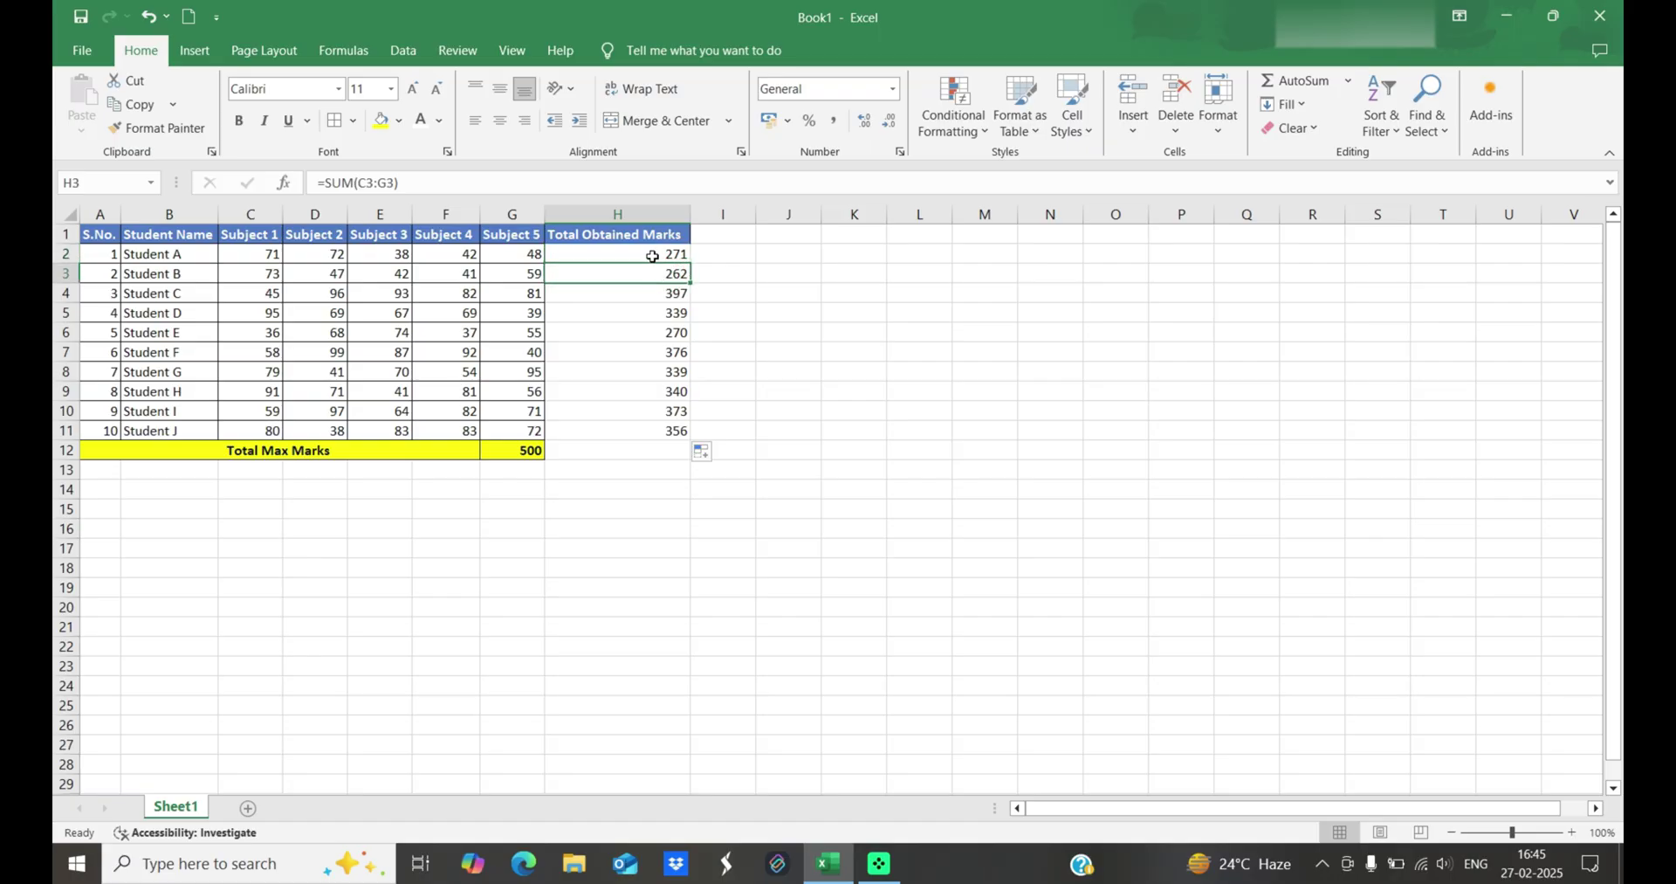
pyautogui.click(653, 253)
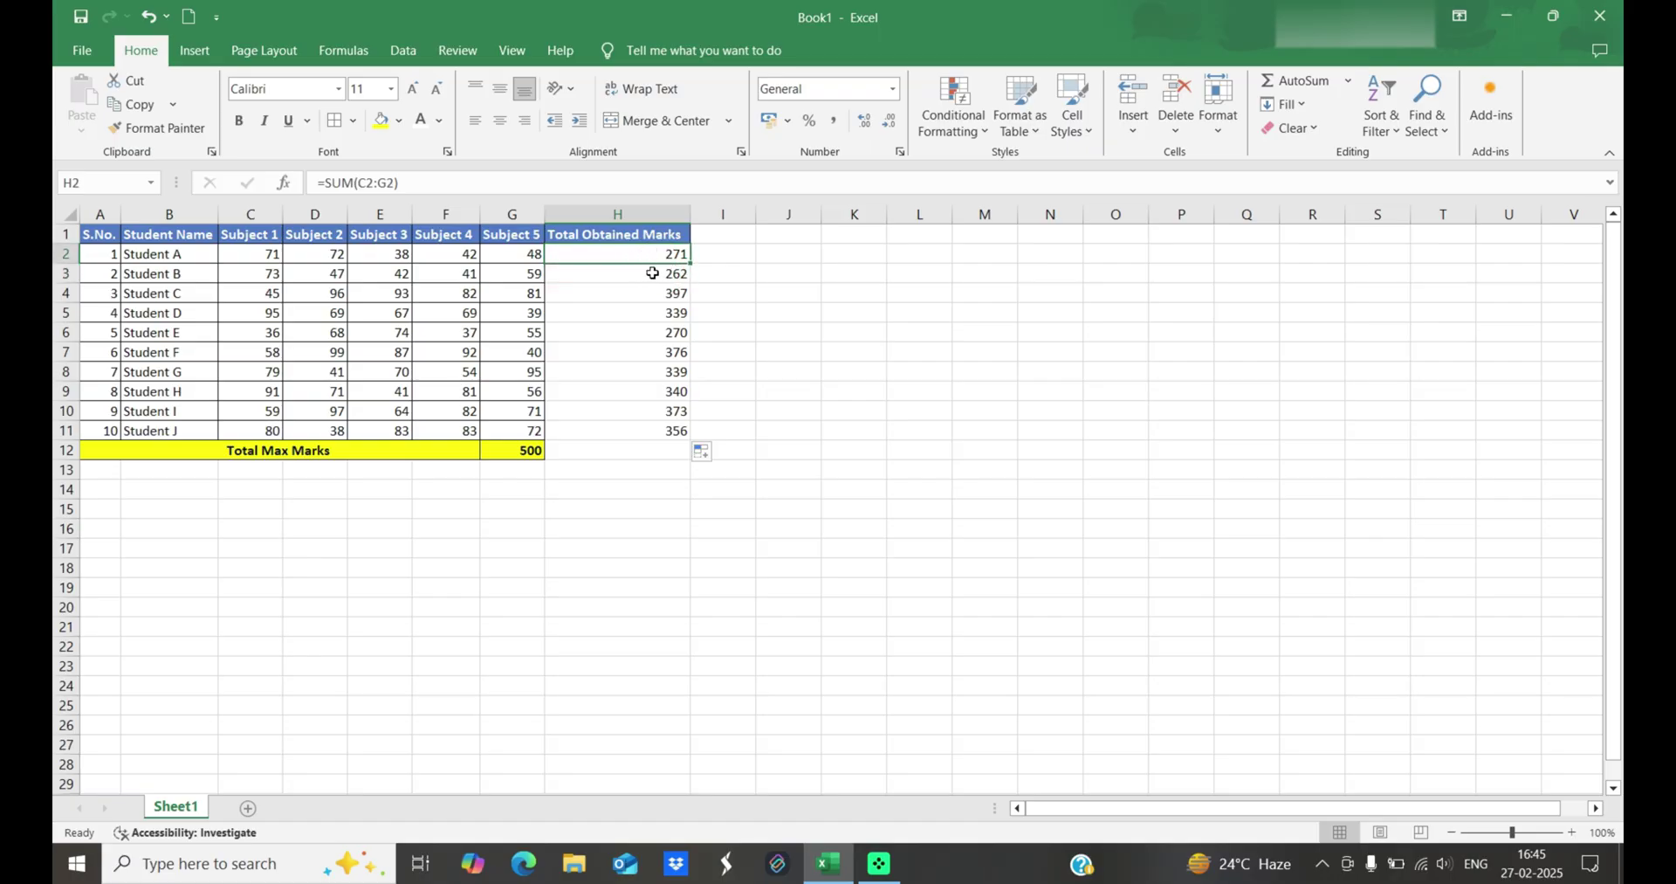
pyautogui.click(652, 273)
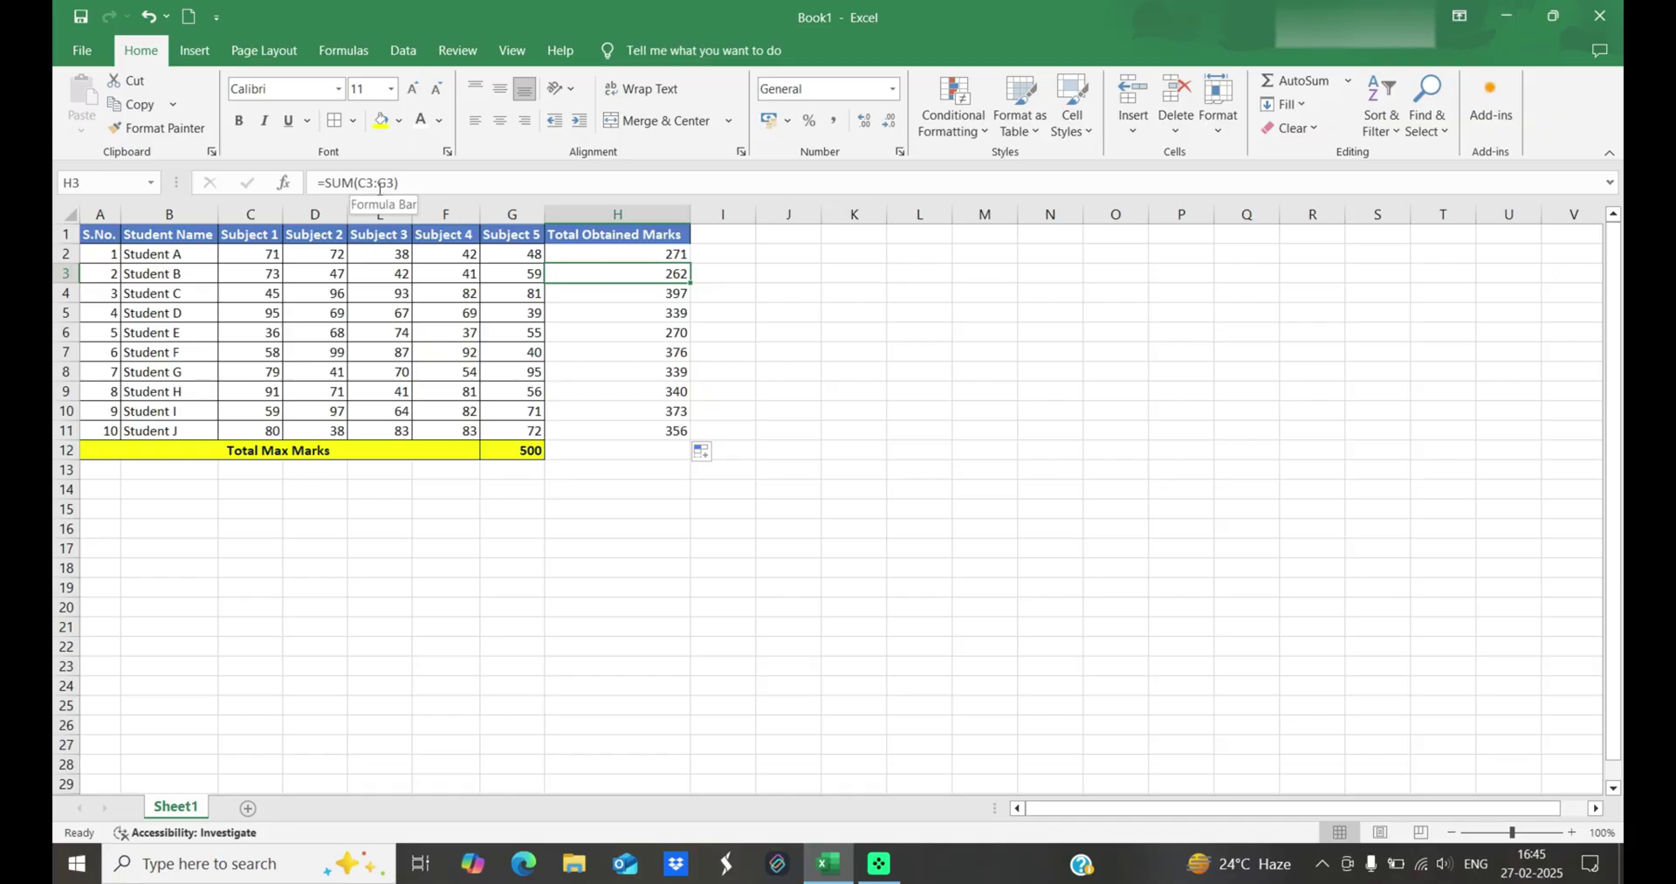
pyautogui.click(623, 292)
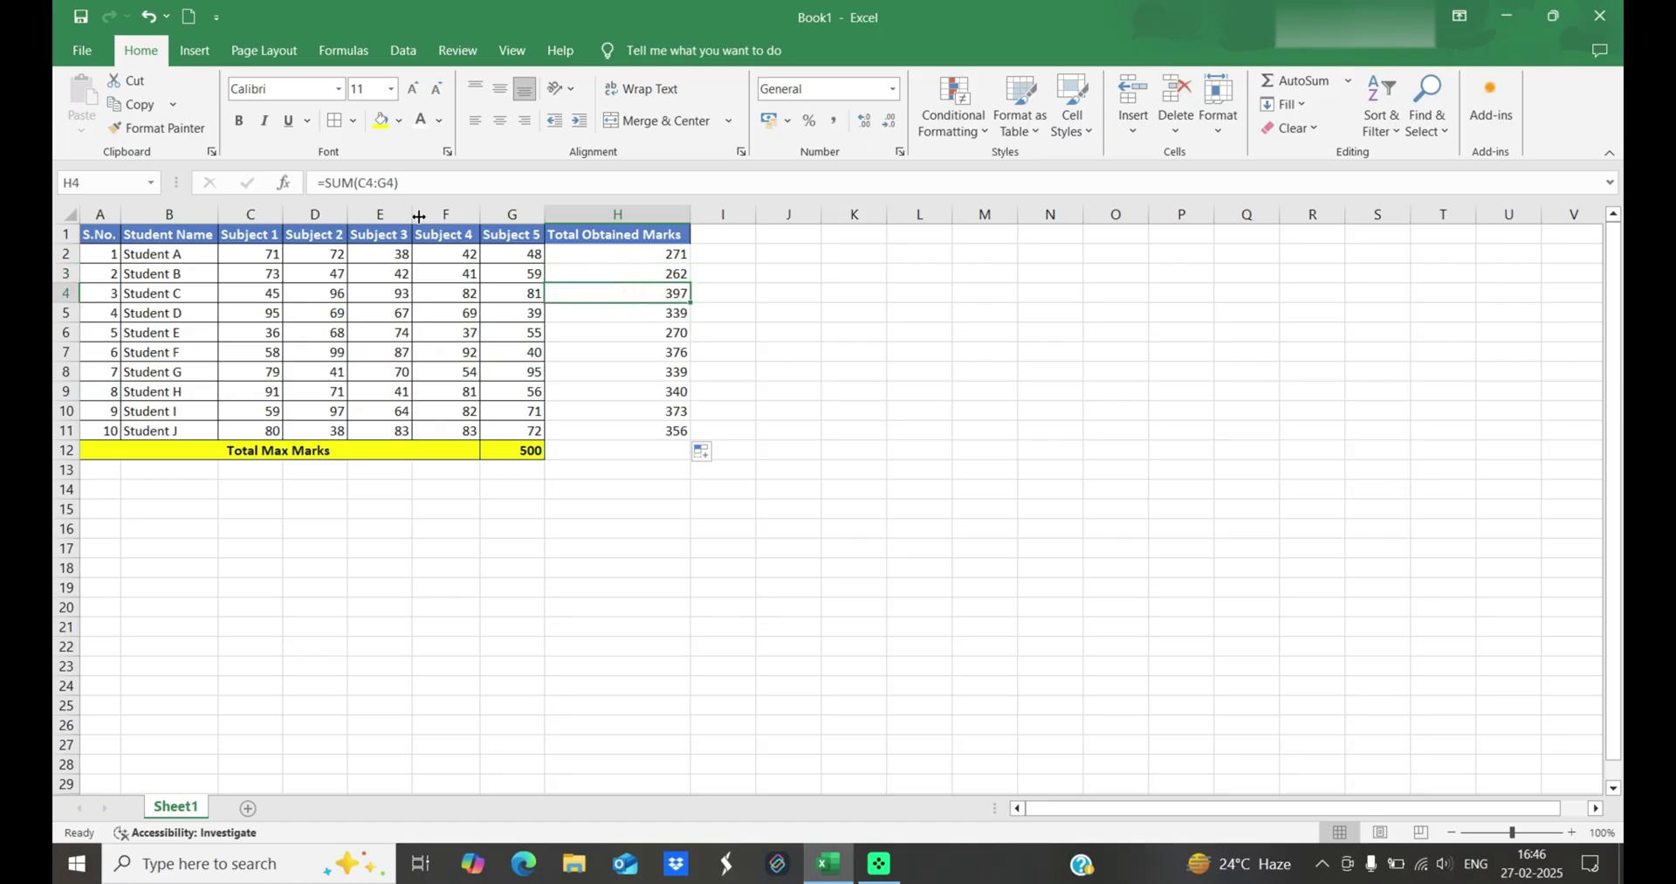
pyautogui.click(611, 315)
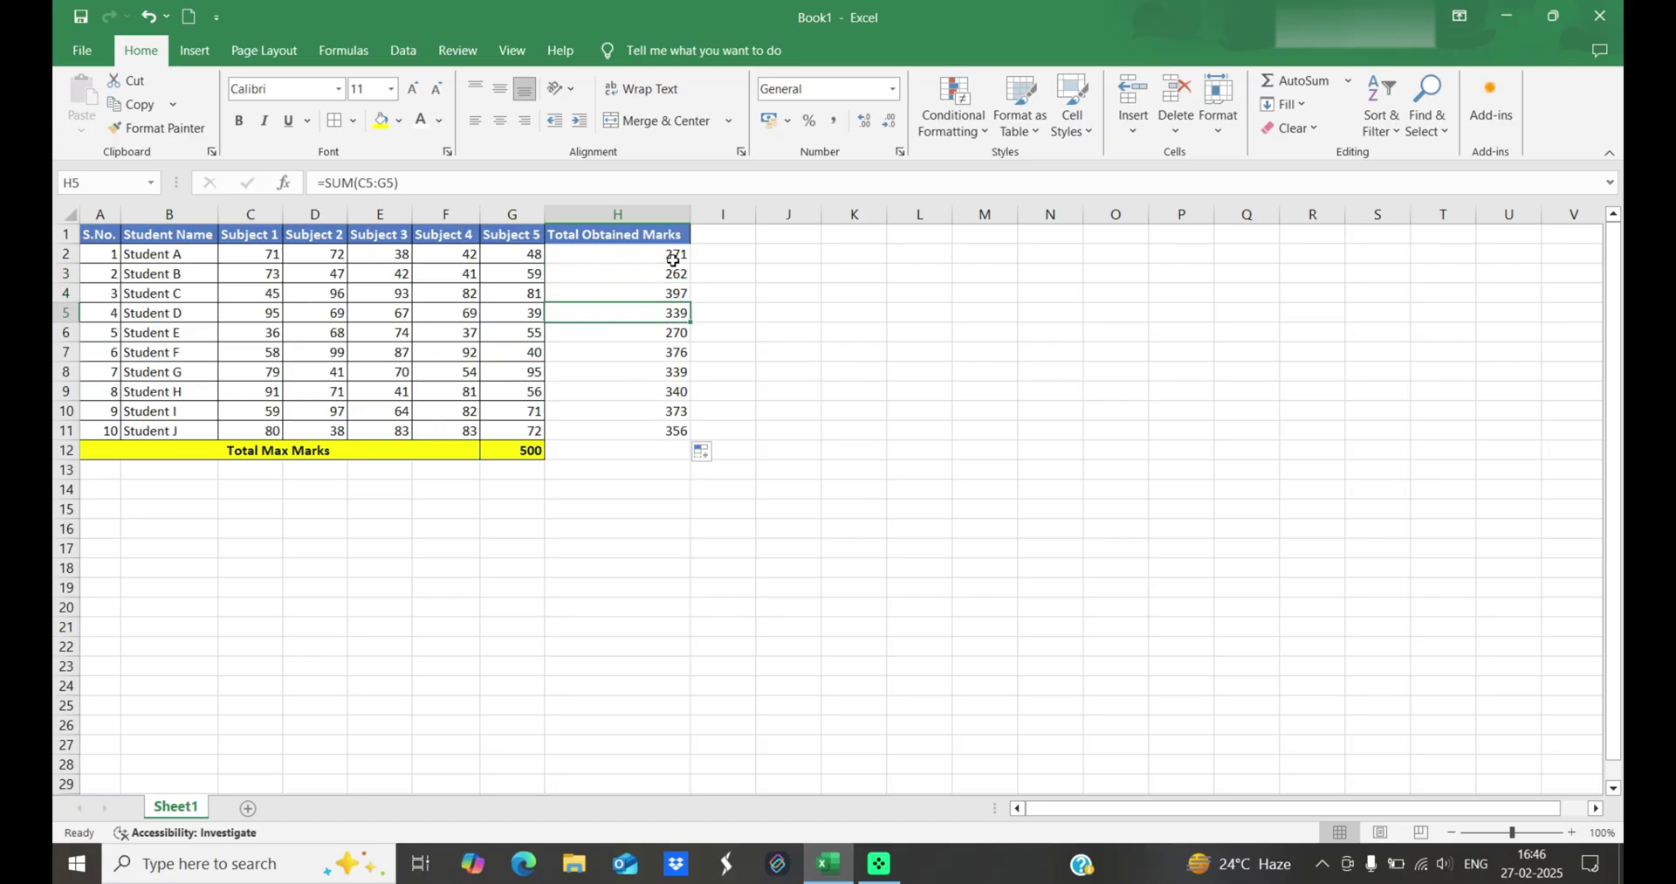
pyautogui.click(730, 310)
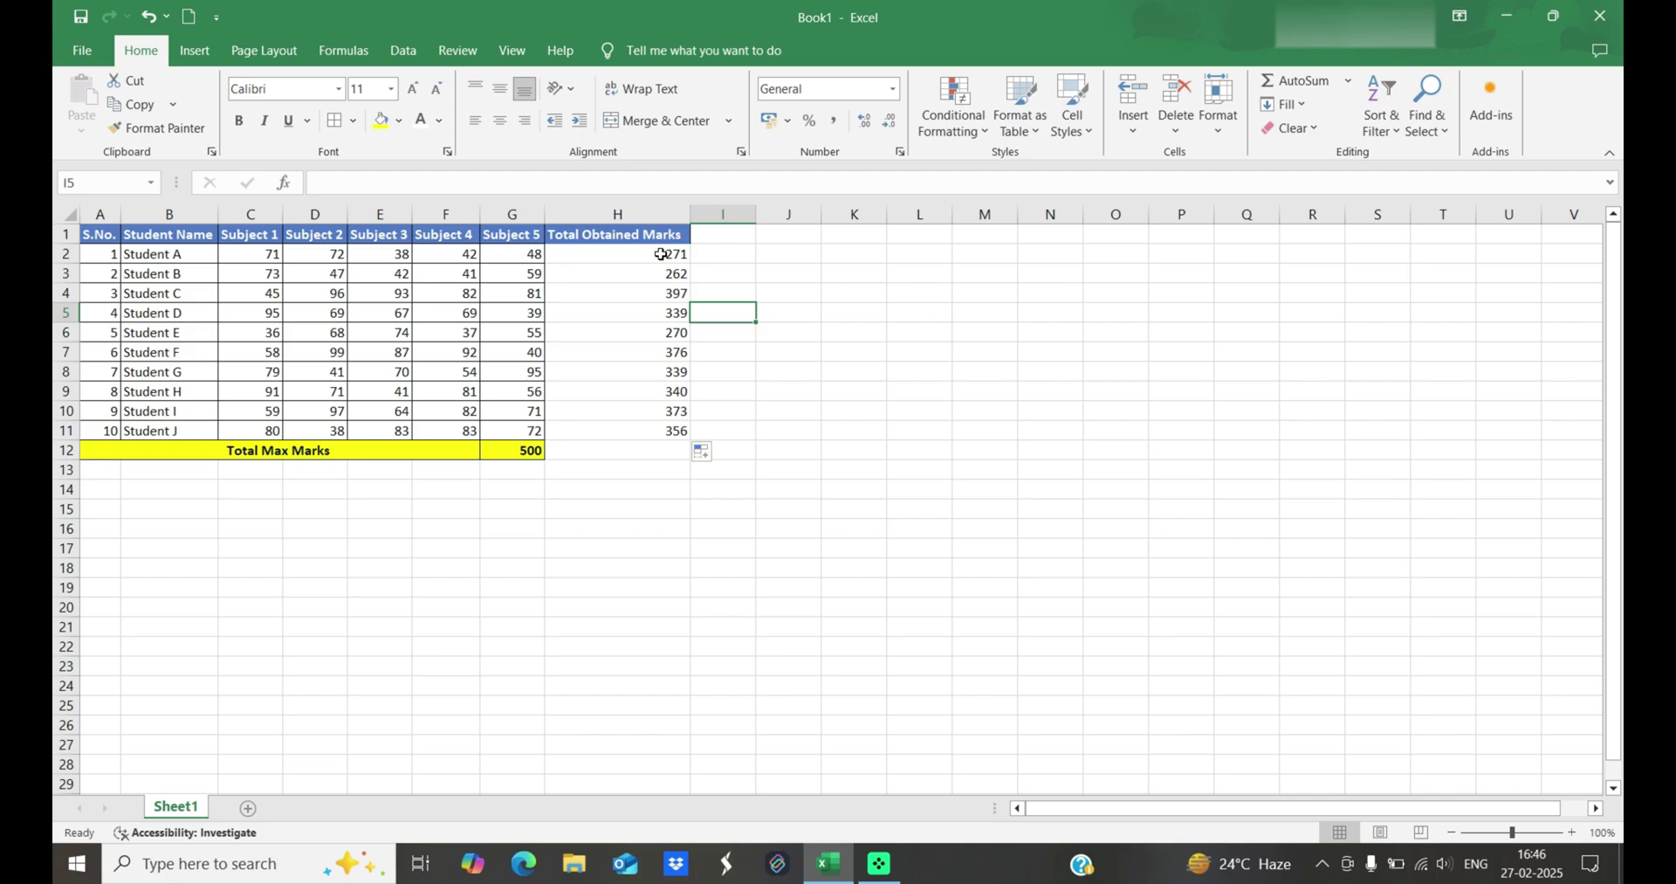
# Compare Student A's total formula in H2 with the marks in C2:G2, and check how its references shift in H3 to H5.
pyautogui.click(661, 253)
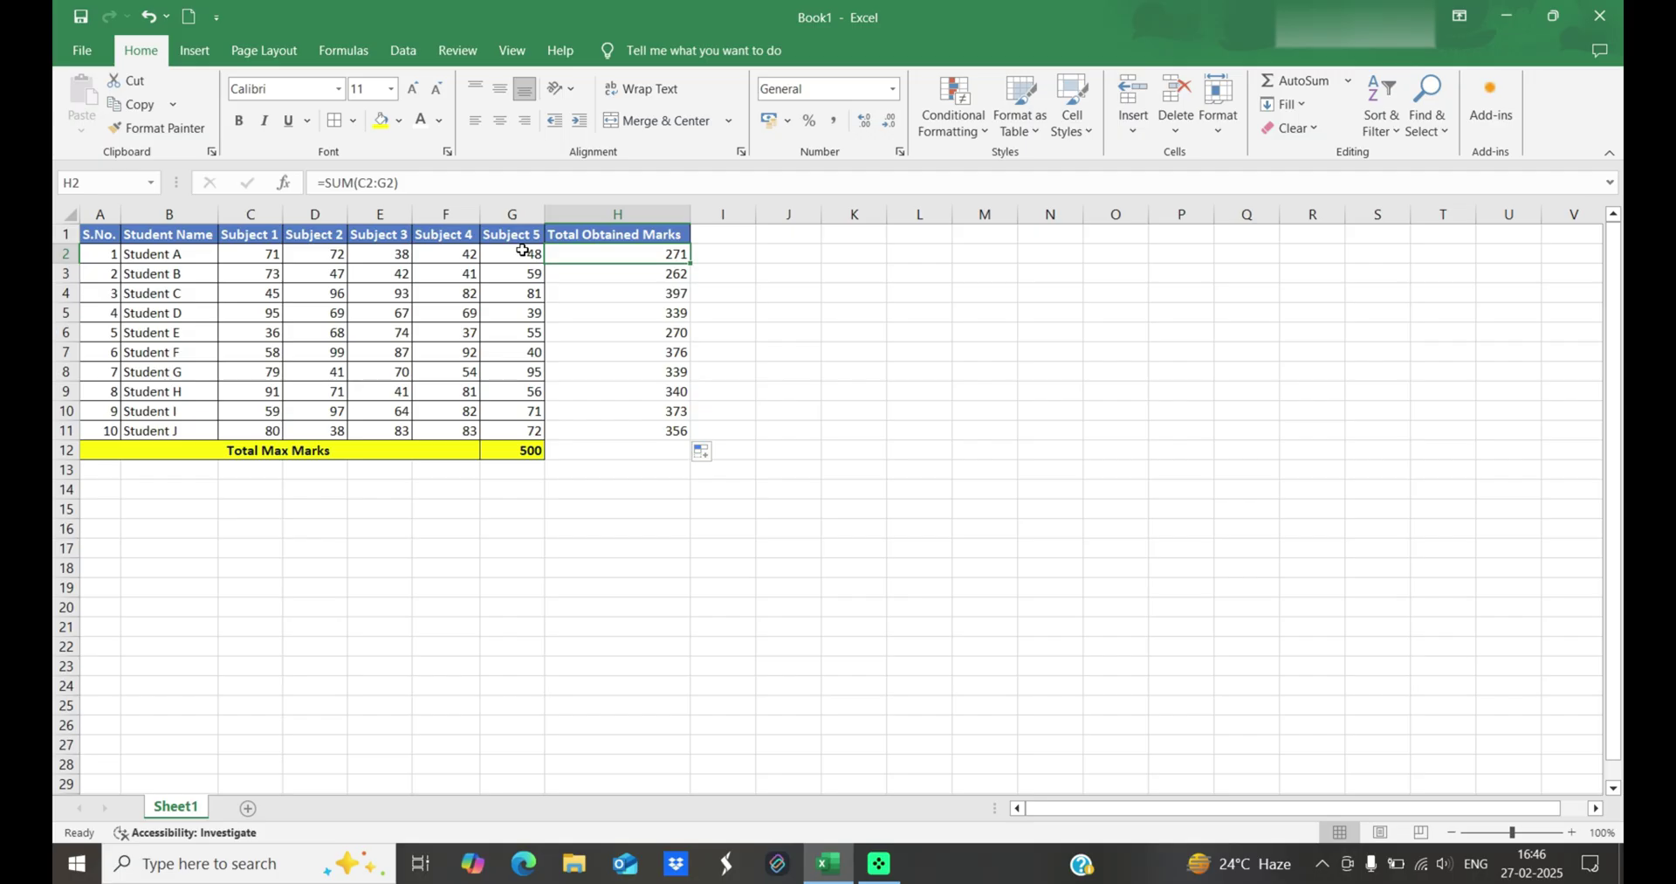
pyautogui.moveTo(523, 250); pyautogui.dragTo(276, 255)
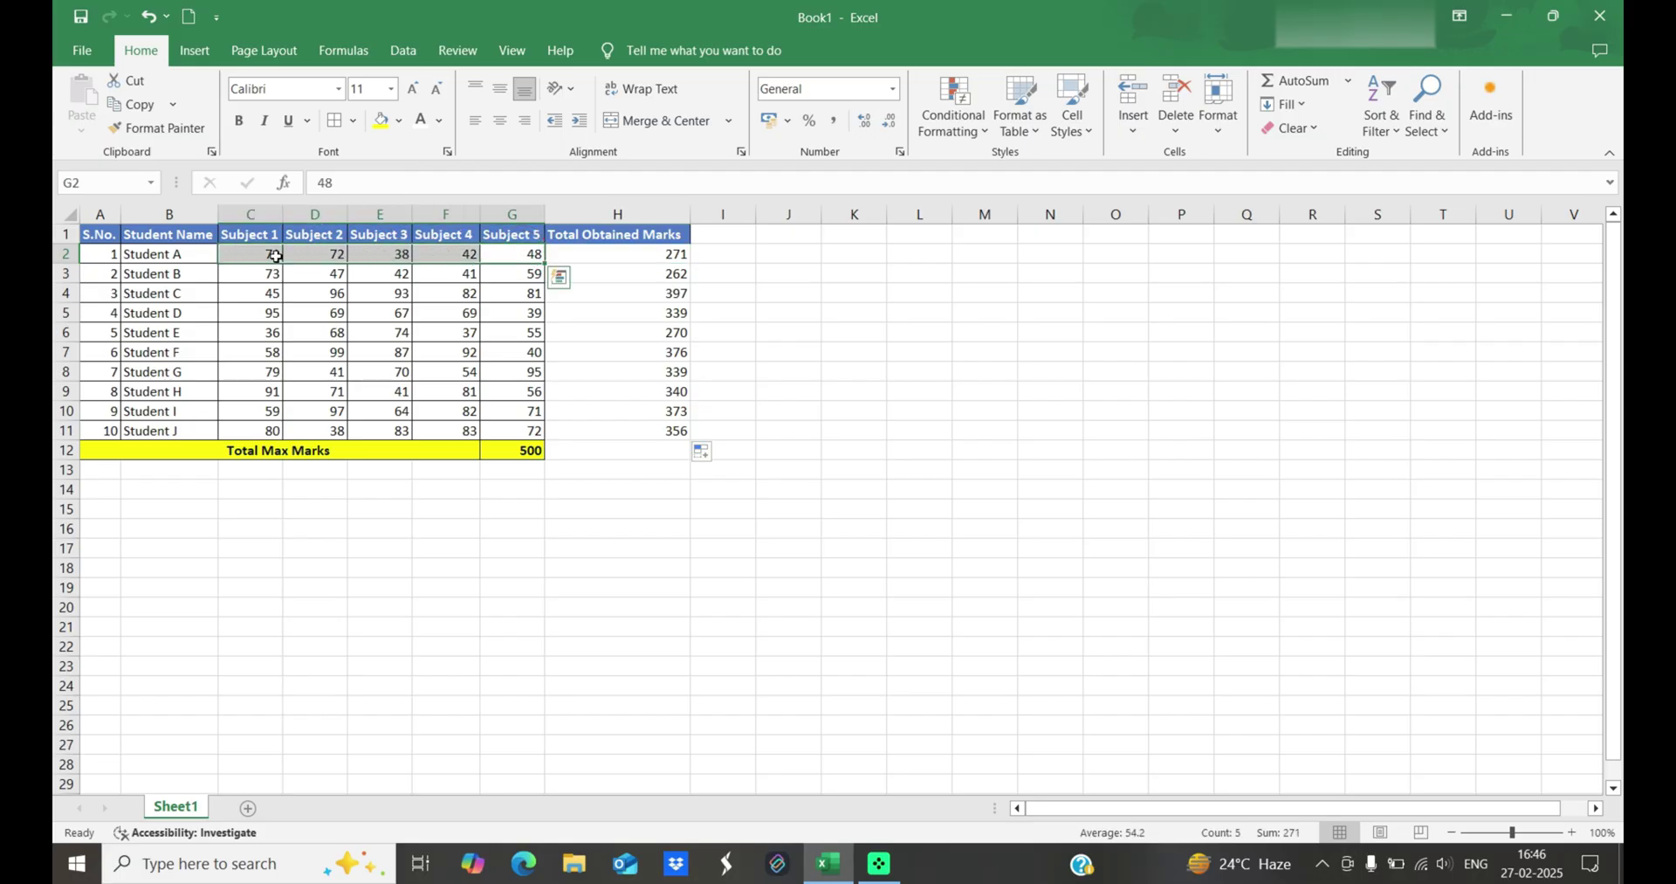
pyautogui.click(592, 254)
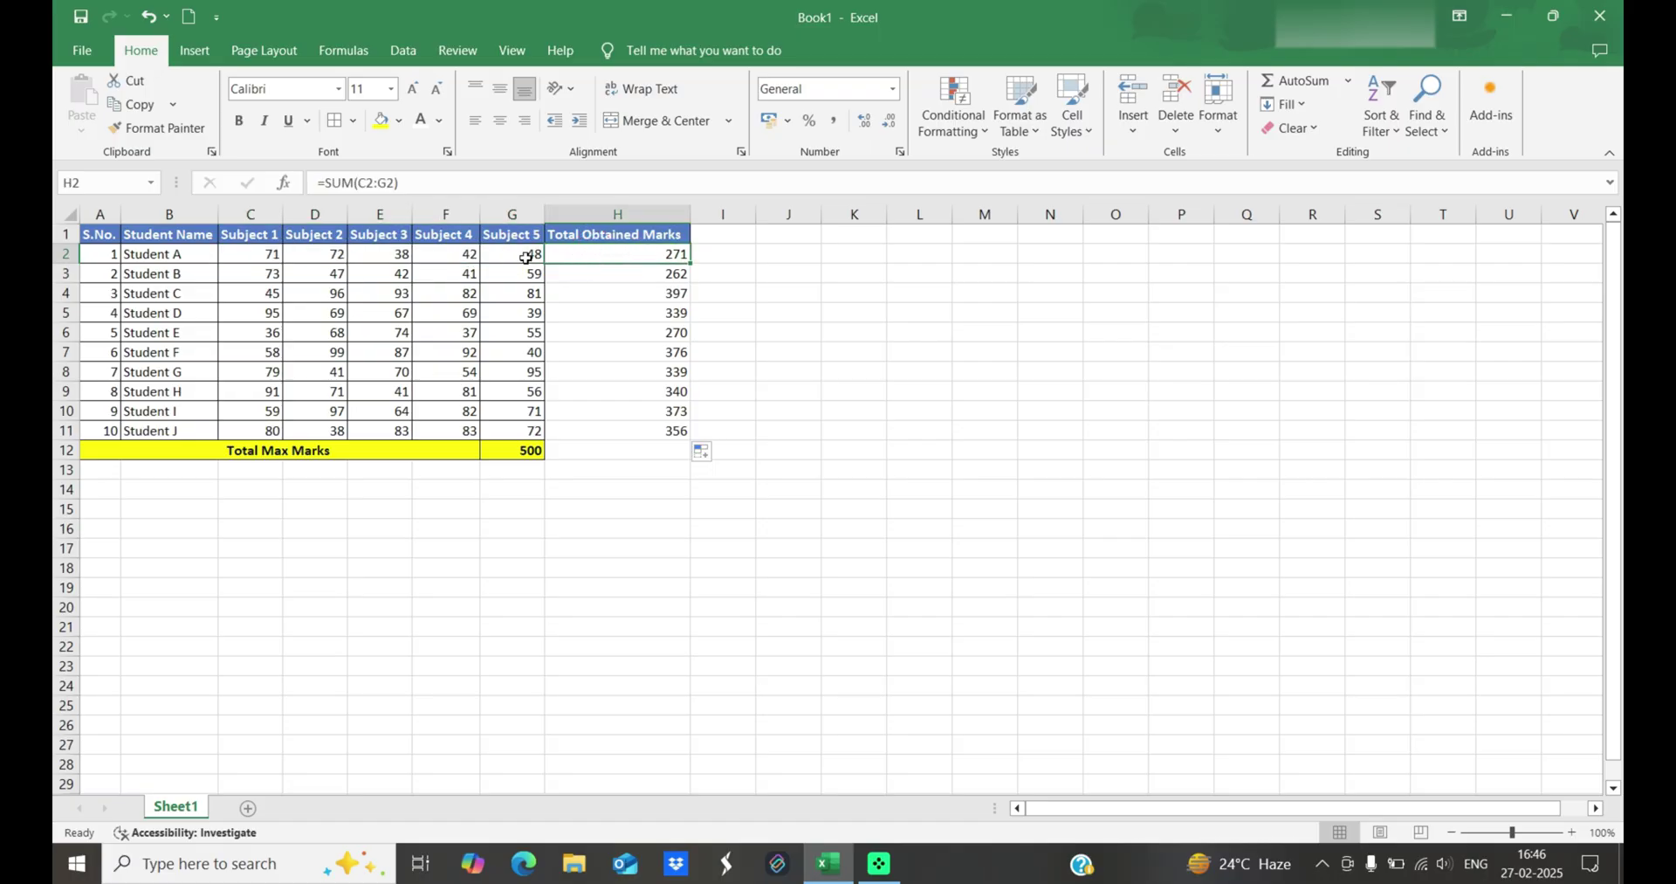
pyautogui.moveTo(525, 258); pyautogui.dragTo(315, 254)
pyautogui.click(657, 254)
pyautogui.click(662, 274)
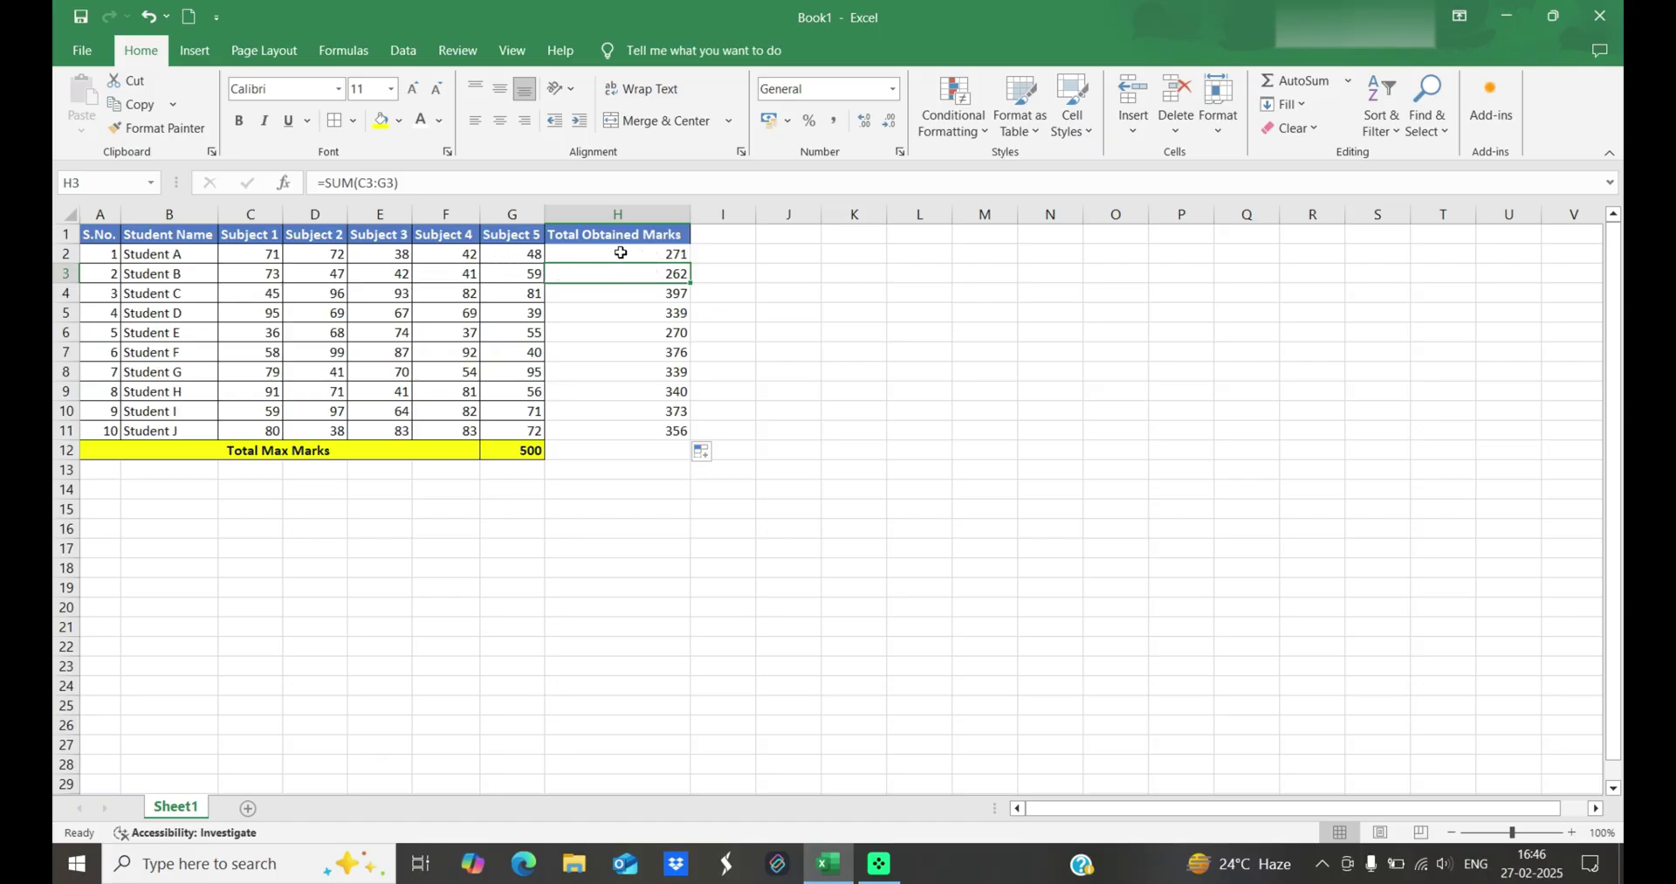
pyautogui.click(657, 252)
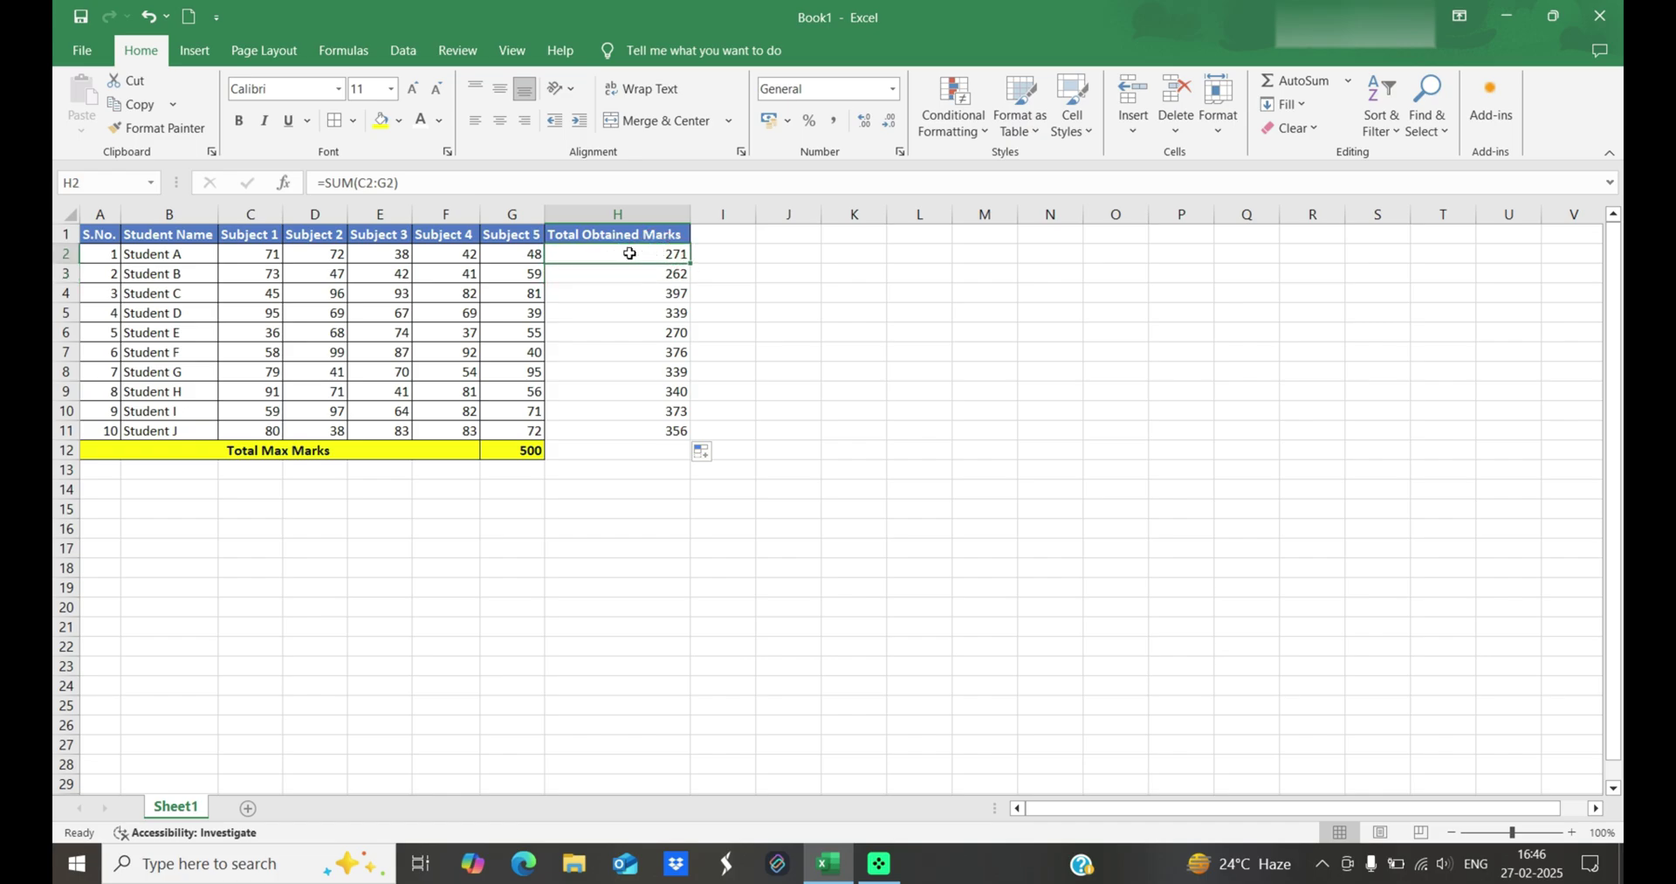
pyautogui.click(631, 272)
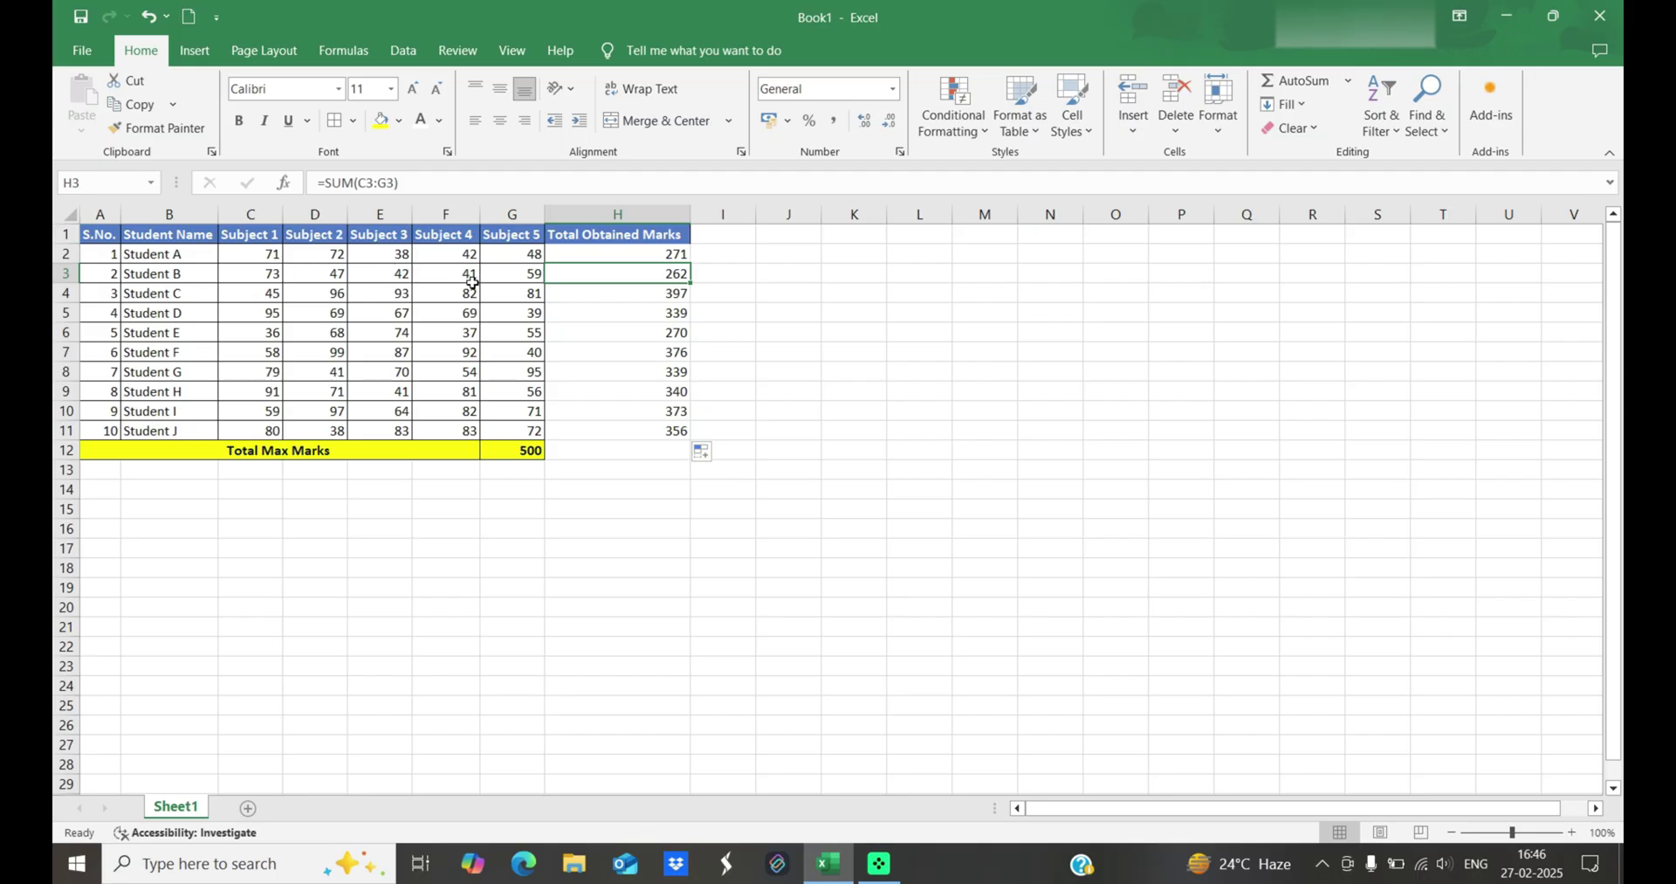
pyautogui.click(642, 294)
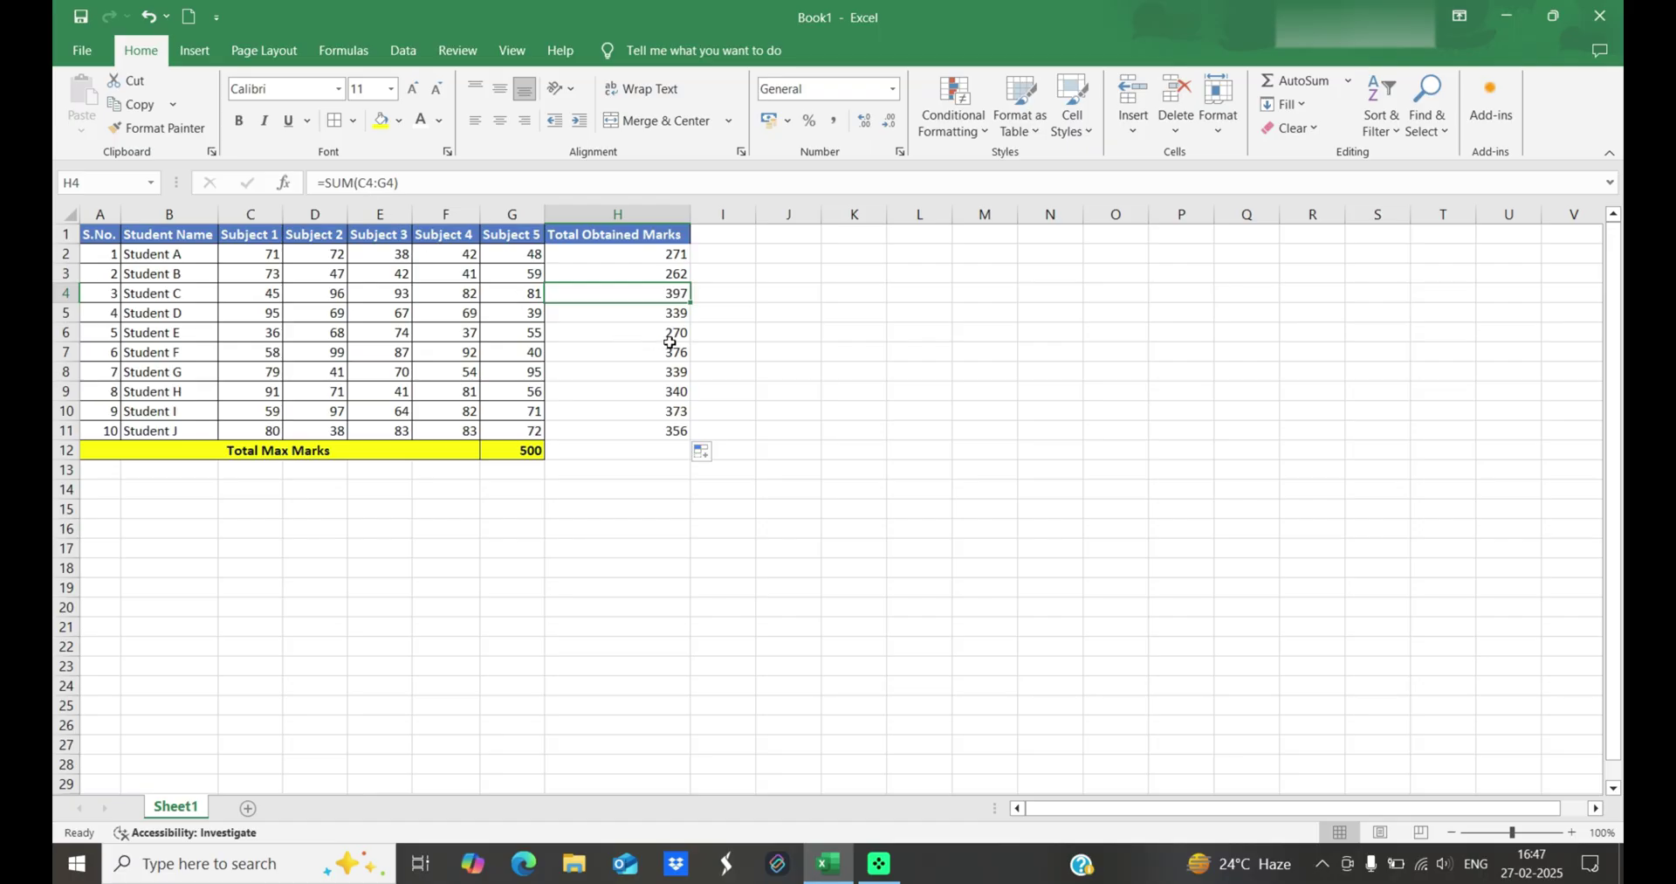
pyautogui.click(662, 316)
# Apply borders to the Total Obtained Marks column, H1:H11, and enter the header "% Marks" in I1.
pyautogui.moveTo(616, 234); pyautogui.dragTo(620, 434)
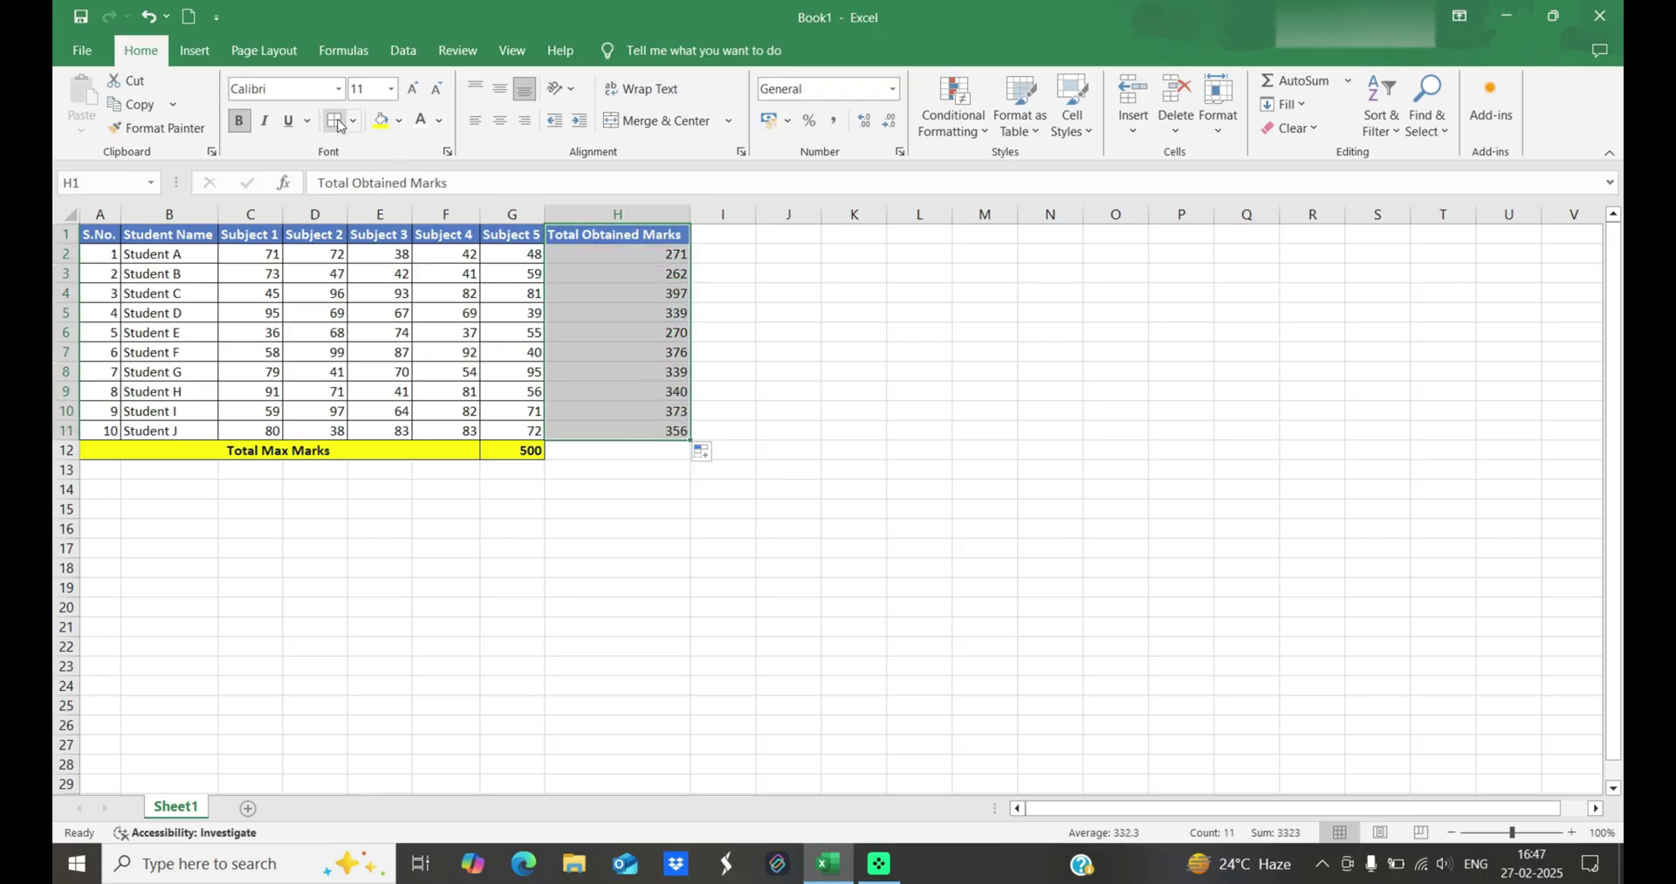
pyautogui.press('Right')
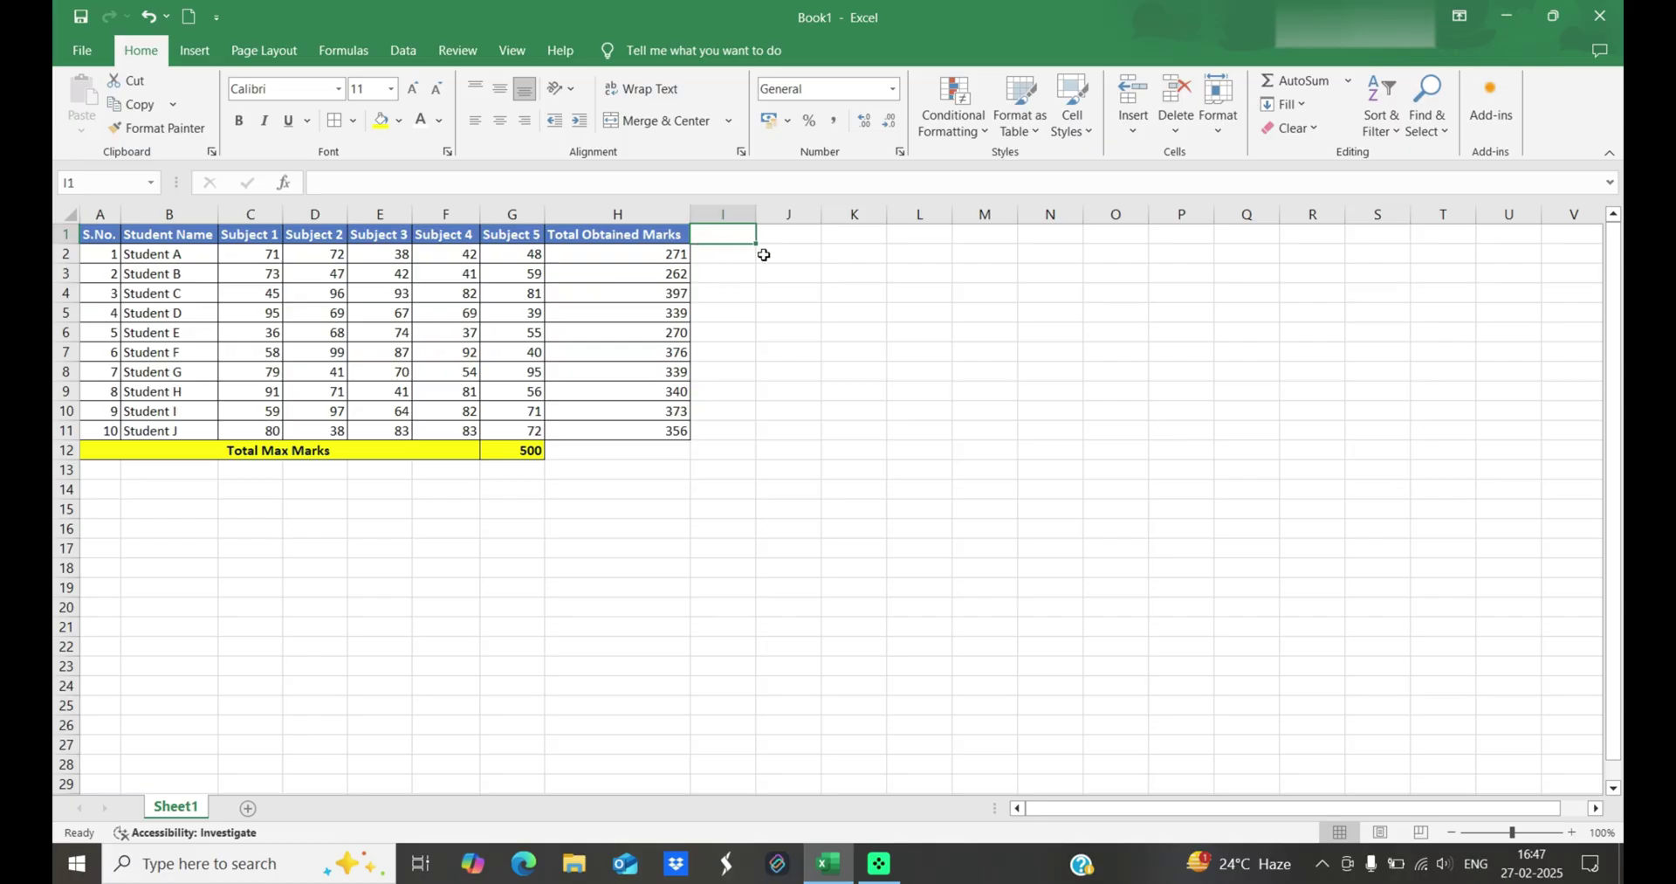
pyautogui.write('% Marks')
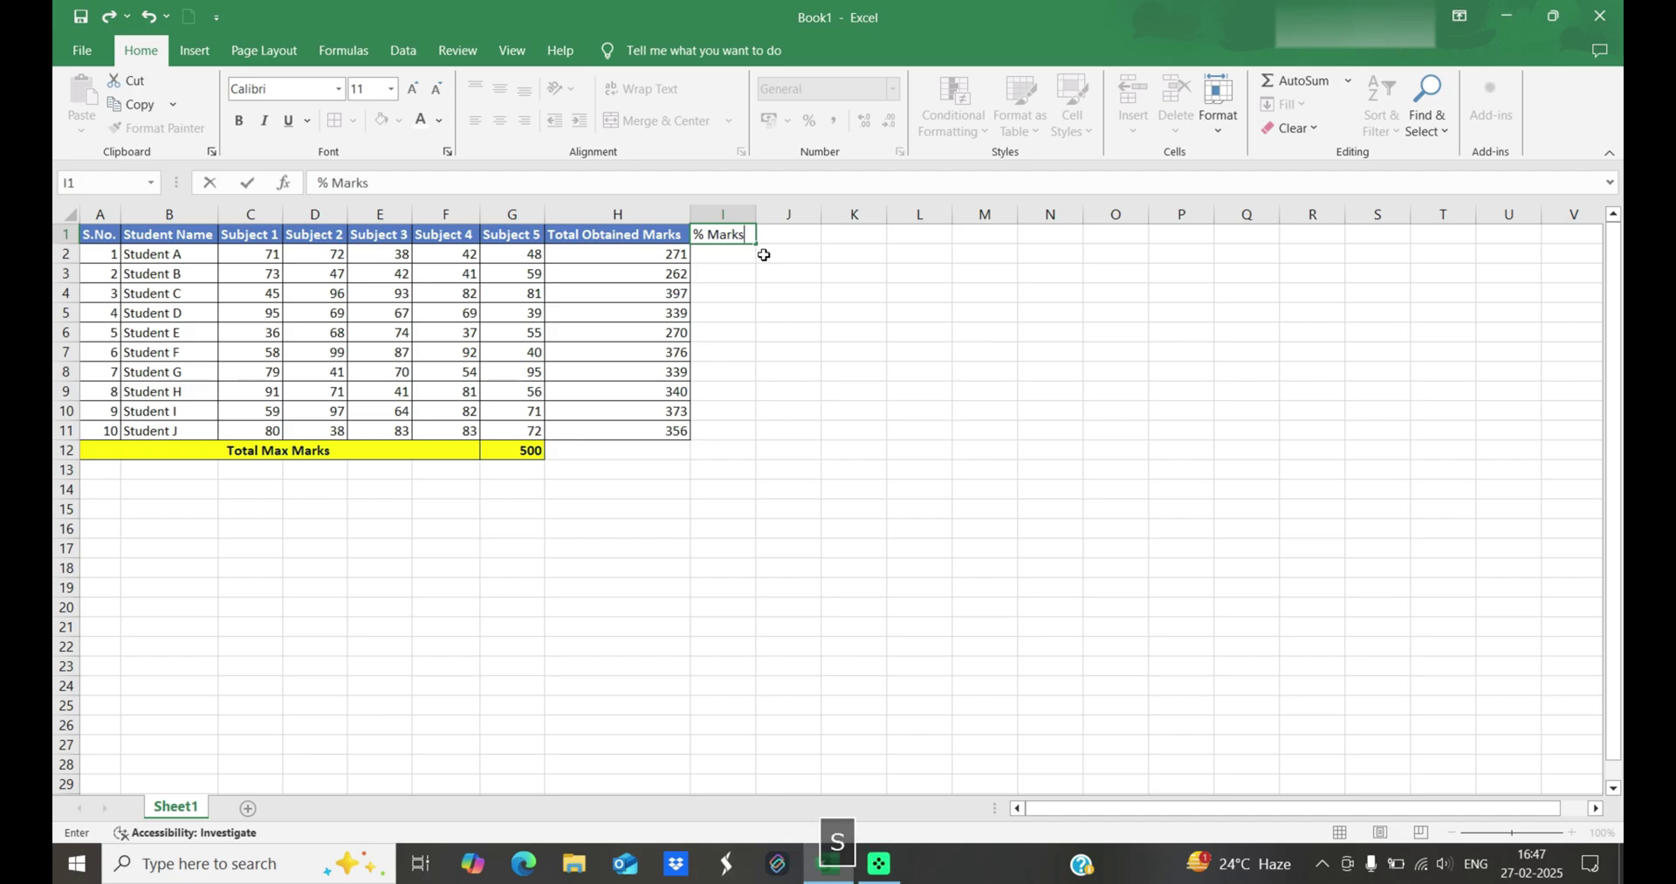
pyautogui.press('Return')
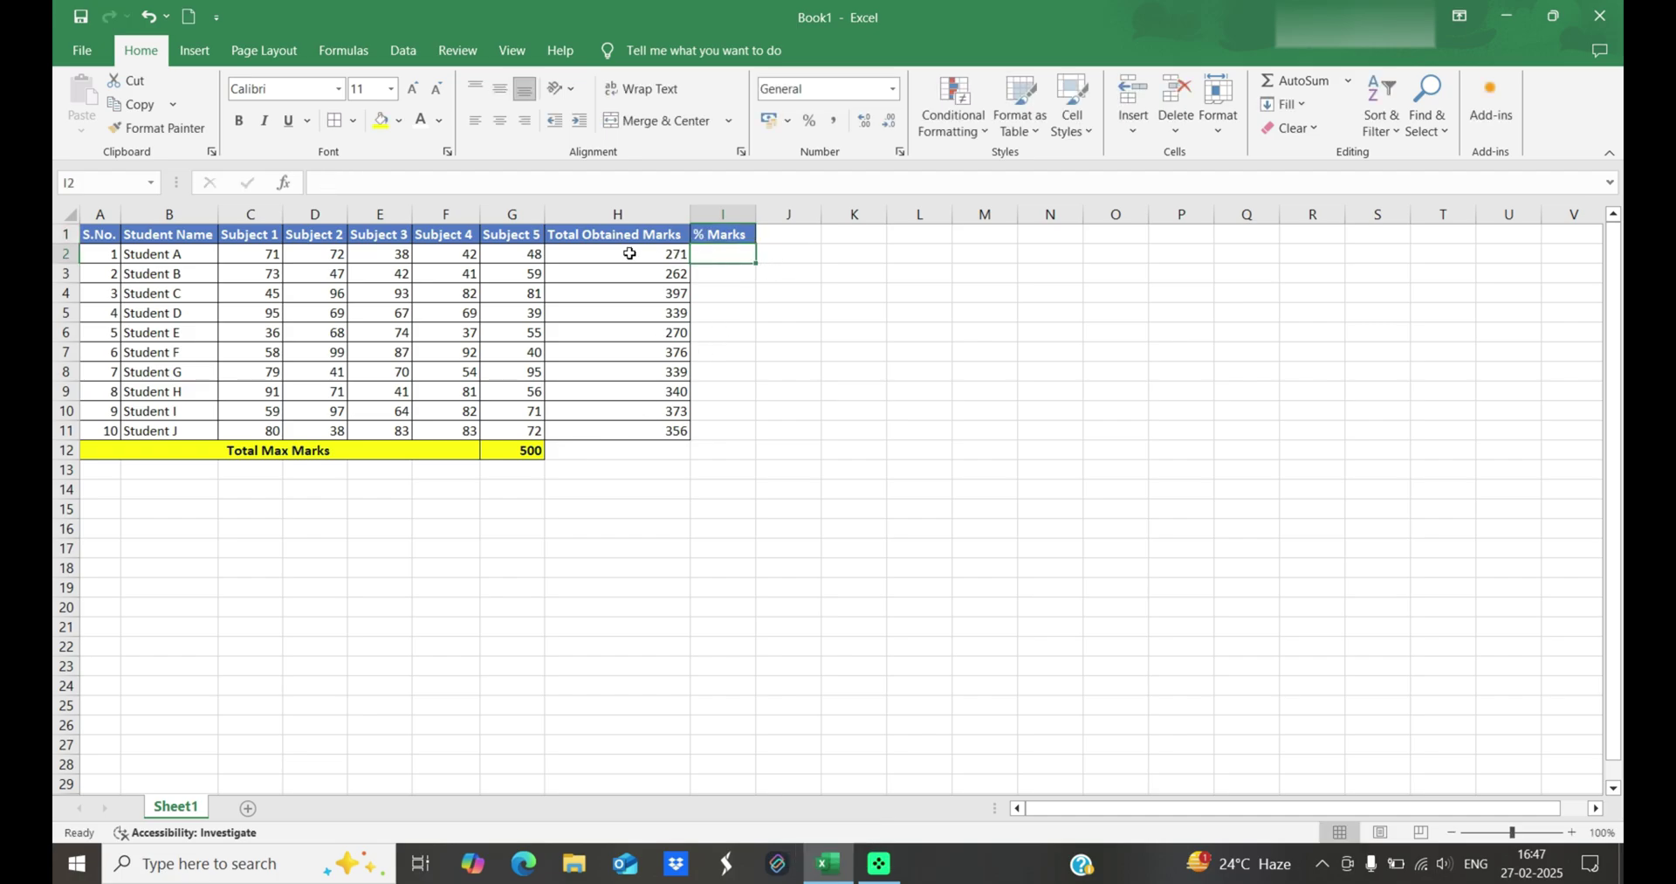
# Enter Student A's percentage formula in I2, dividing total obtained marks by total max marks with =H2/G12.
pyautogui.click(629, 256)
pyautogui.click(529, 447)
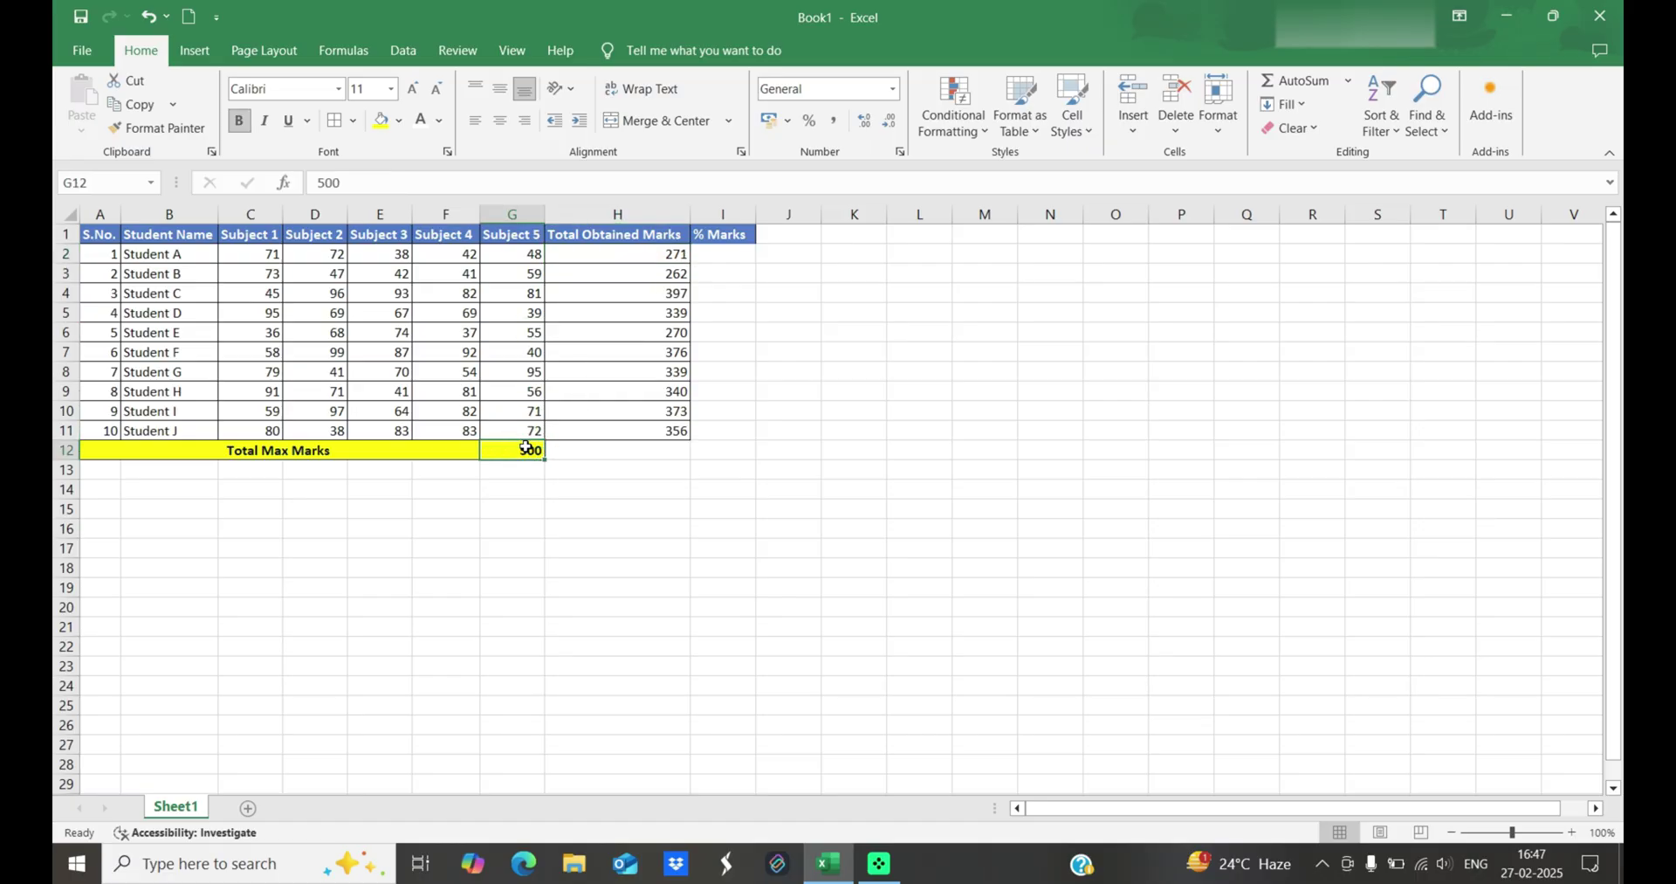
pyautogui.click(711, 256)
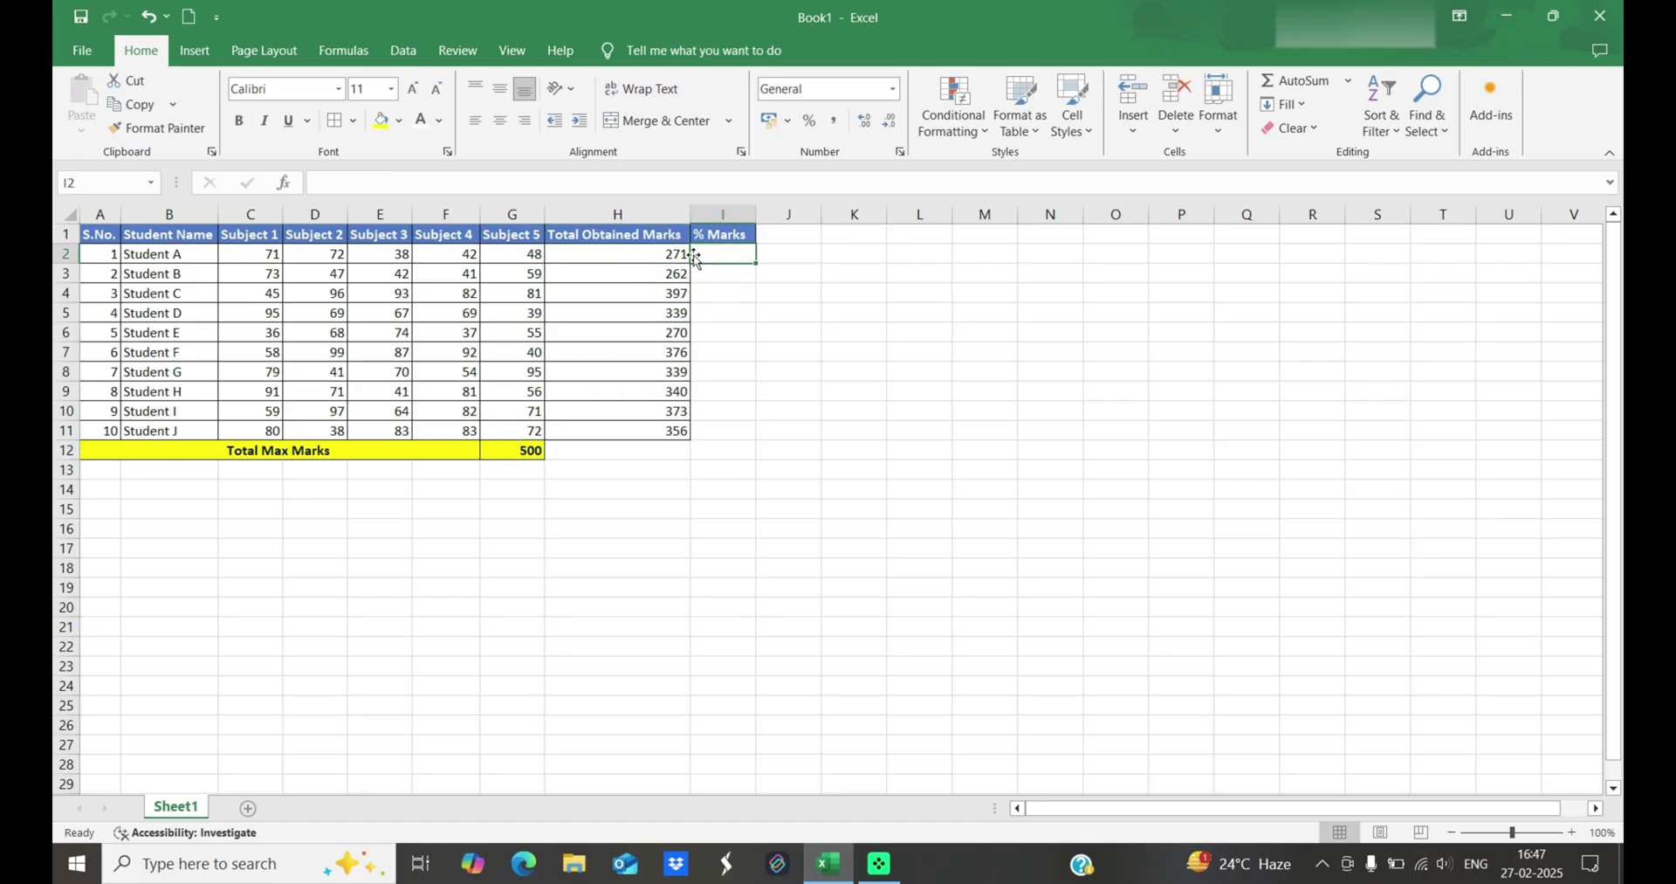
pyautogui.write('=')
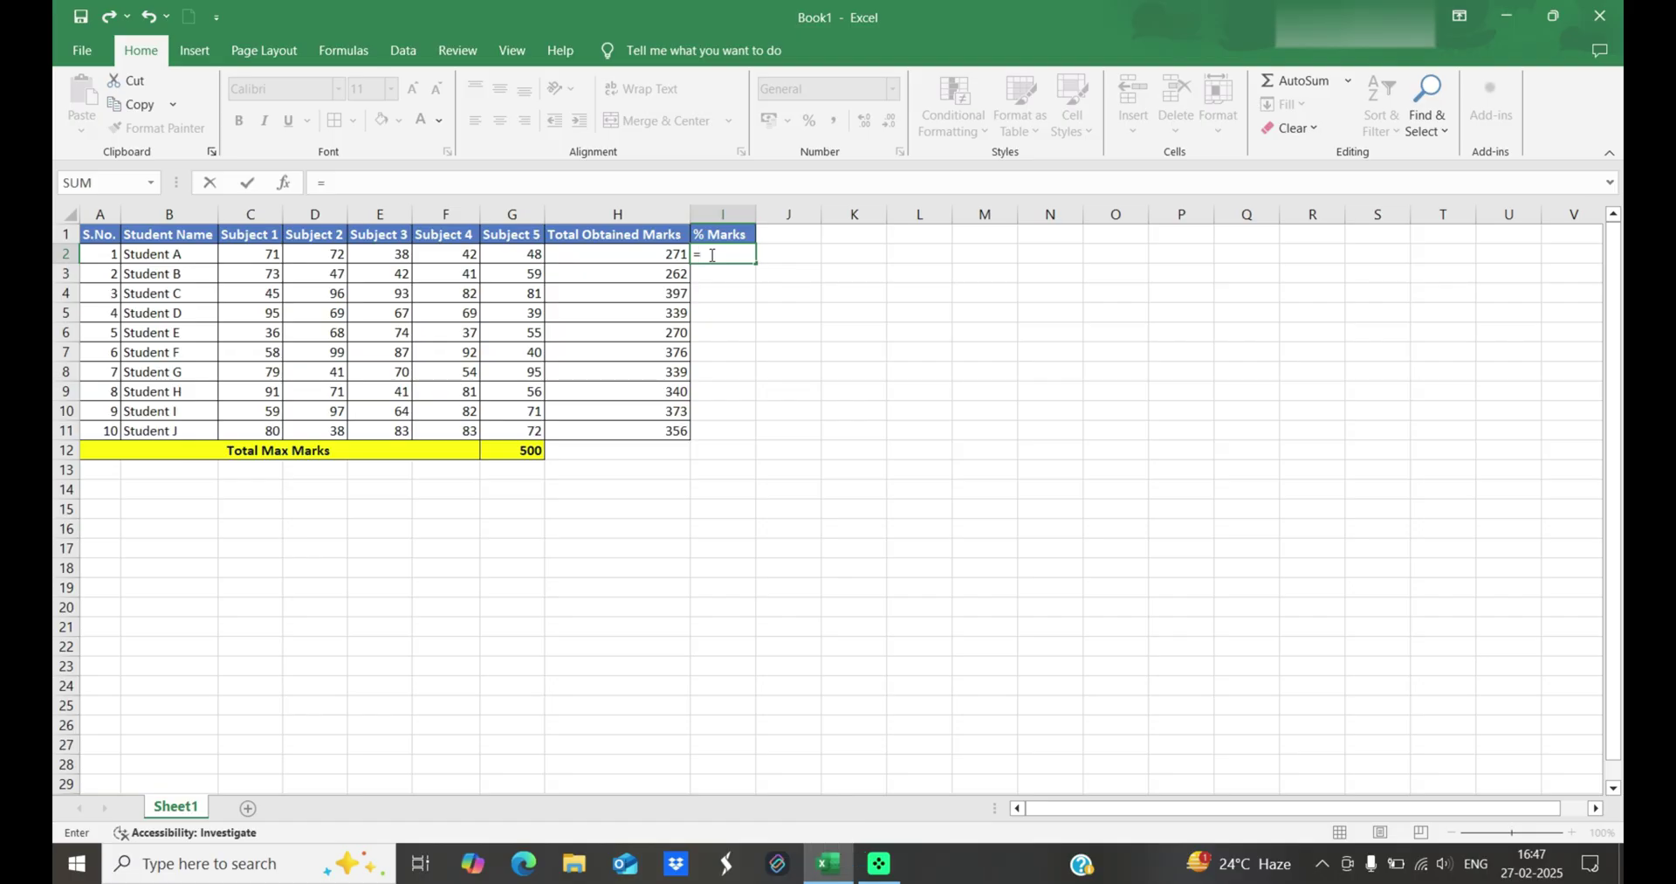
pyautogui.press('Left')
pyautogui.write('/')
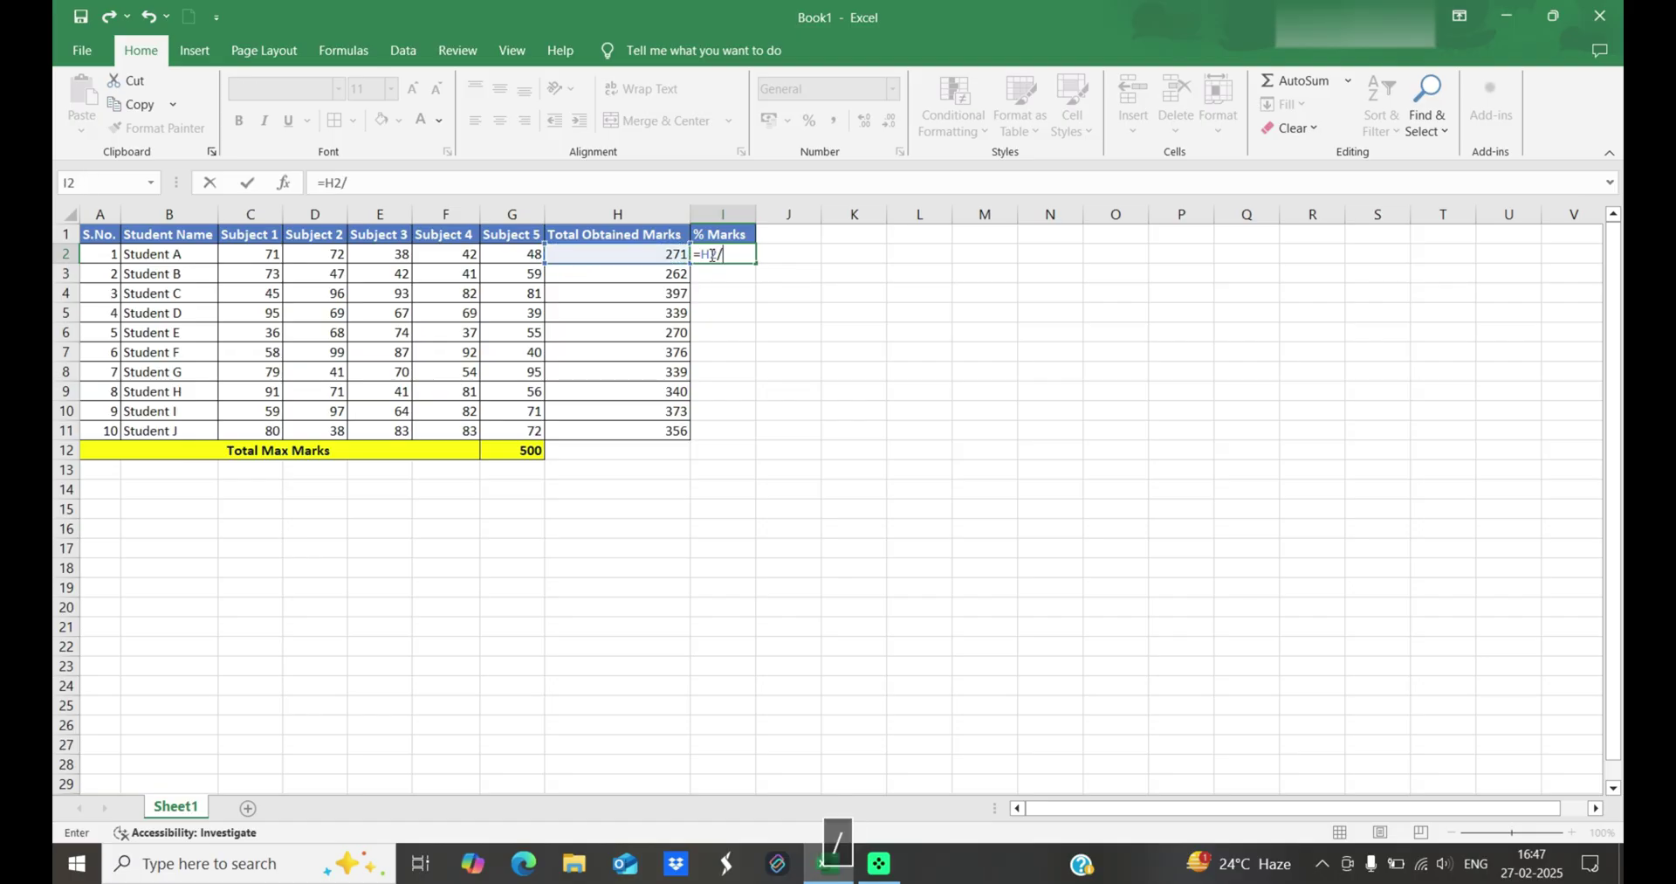
pyautogui.click(511, 456)
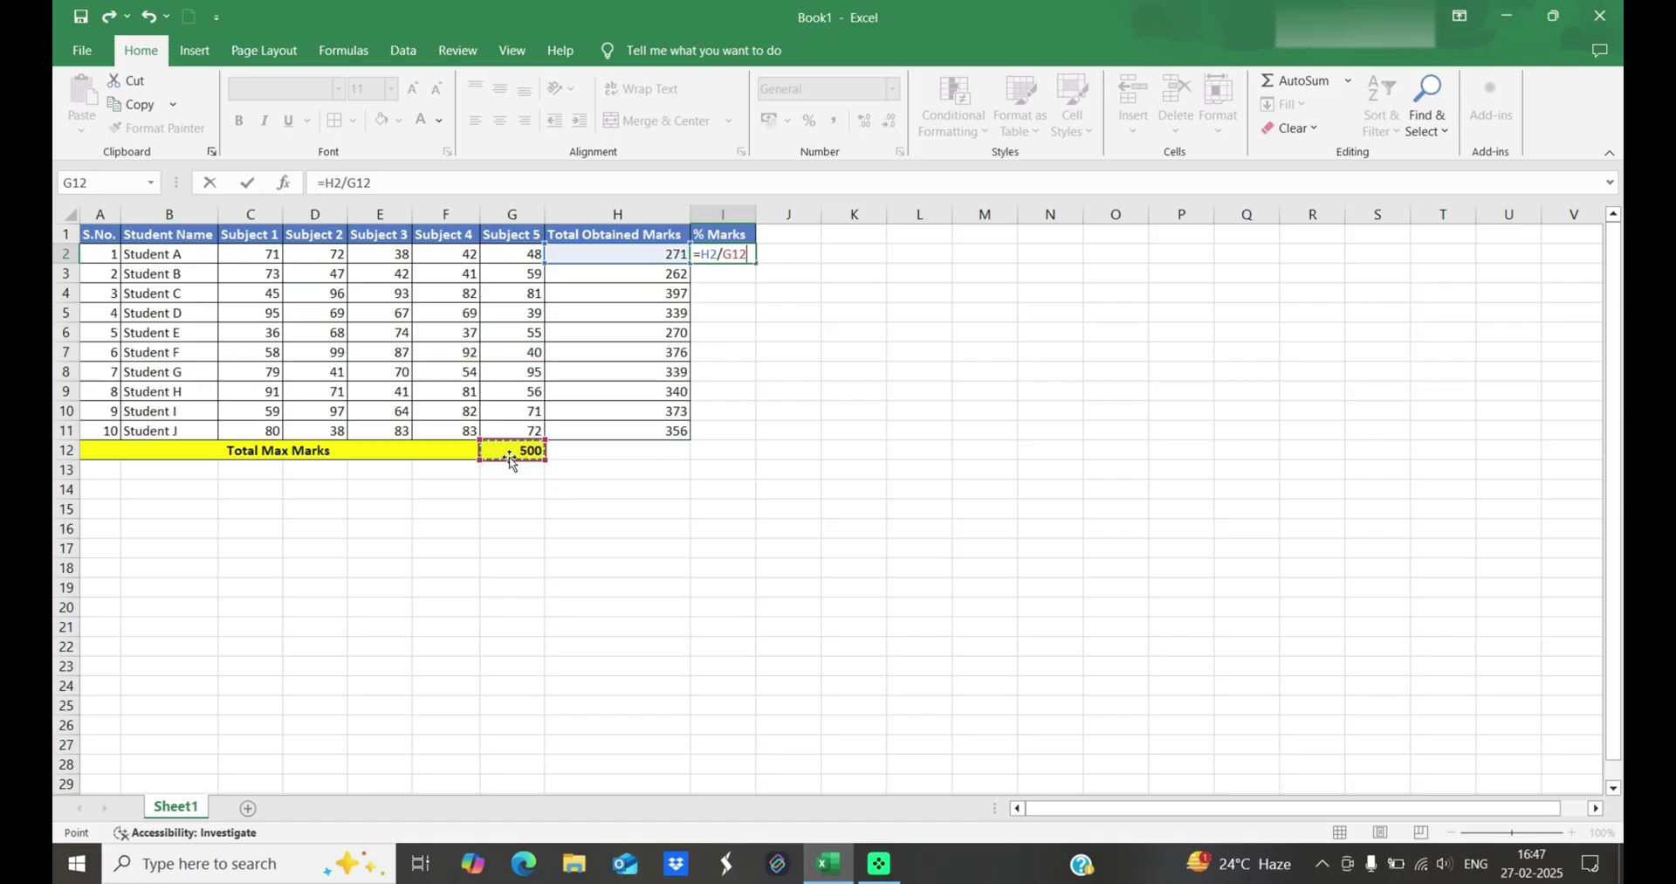
pyautogui.press('Return')
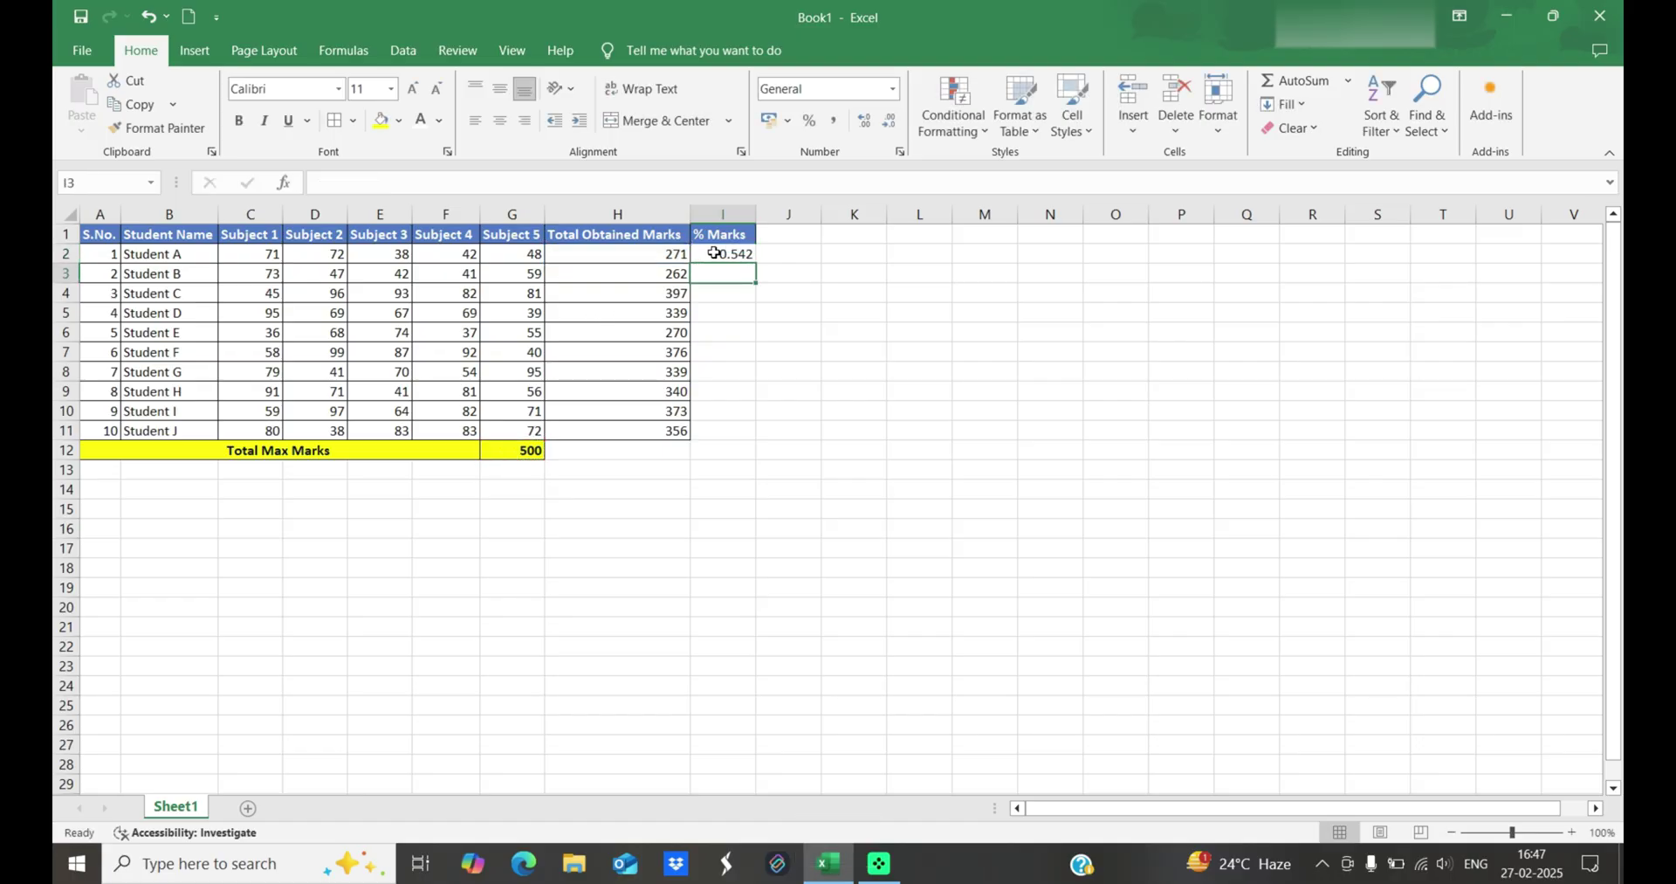
# Format Student A's result in I2 as a percentage and fill its formula down to I11.
pyautogui.click(714, 253)
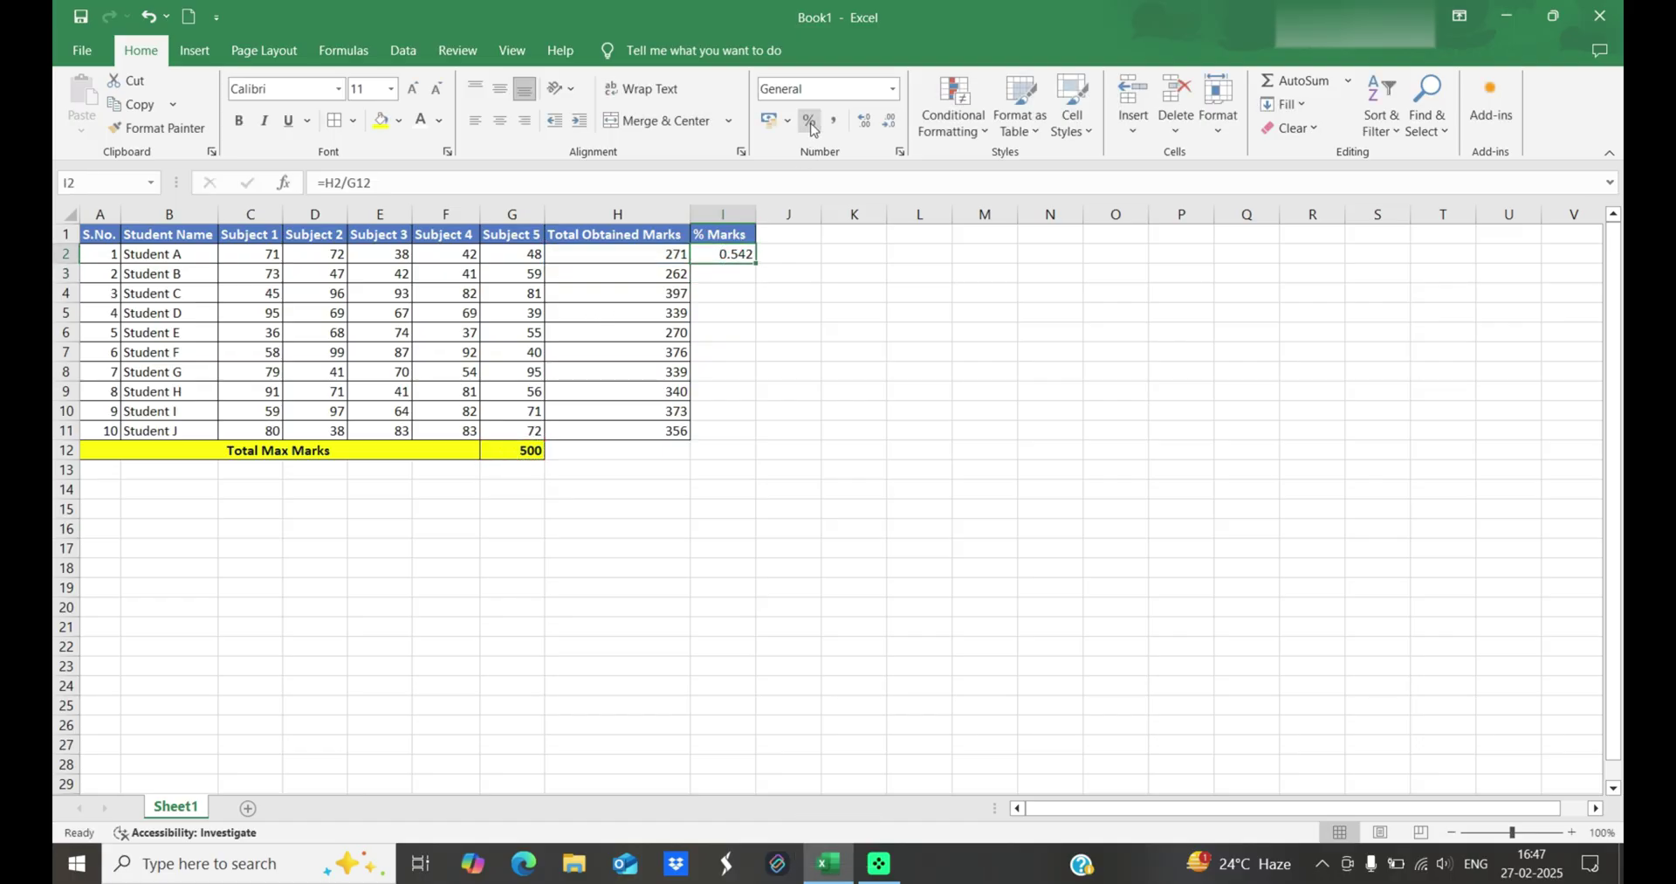
pyautogui.click(810, 123)
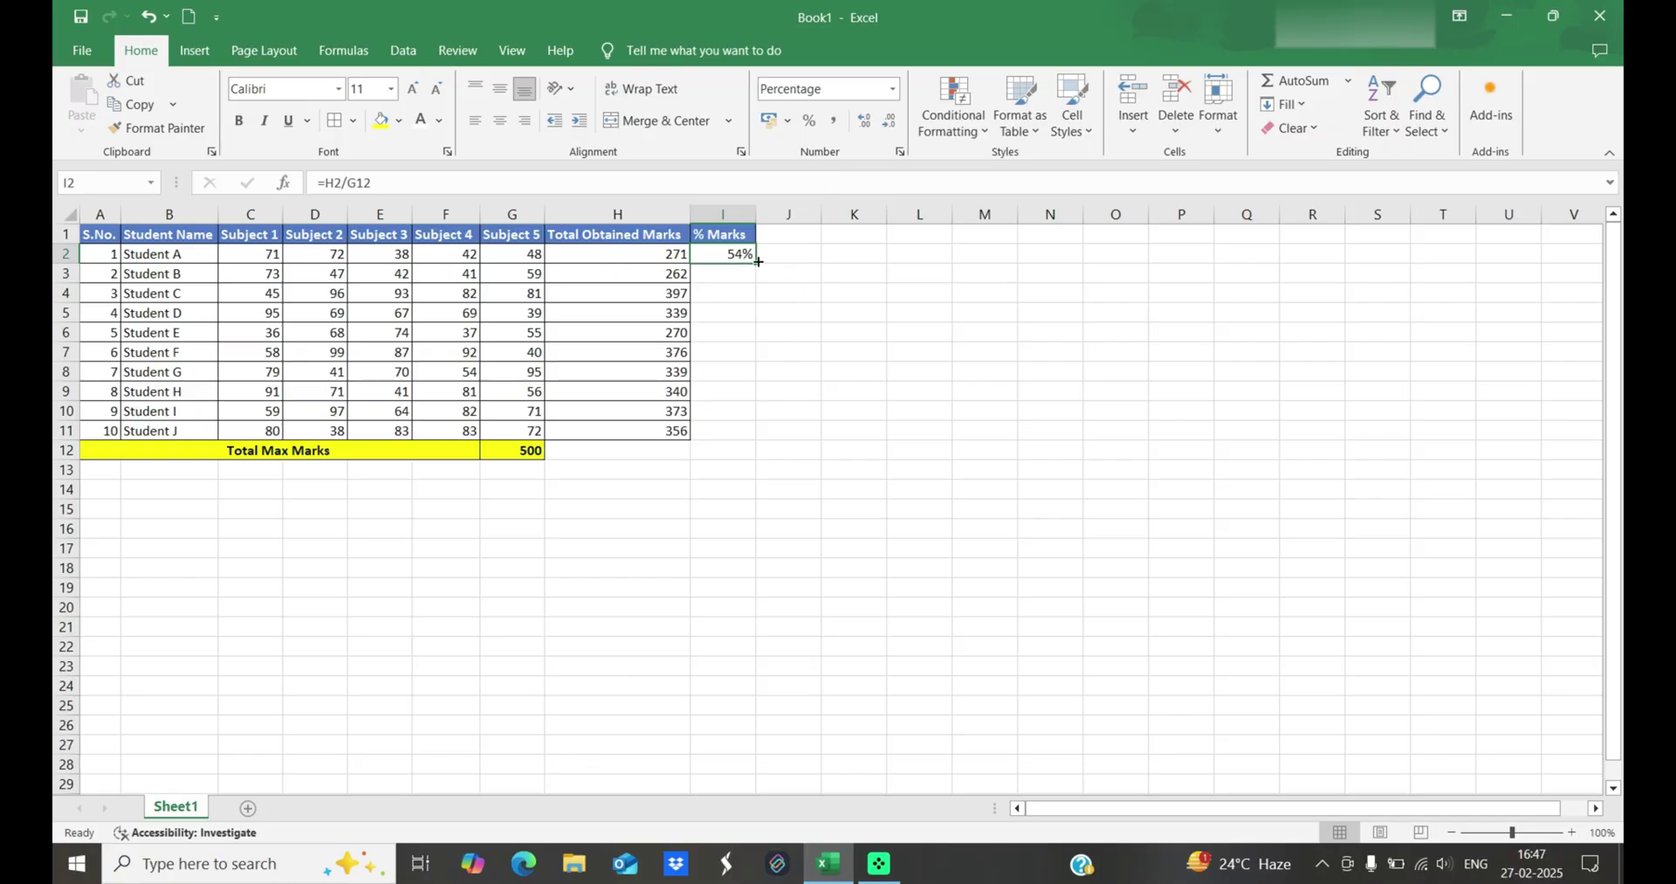
pyautogui.moveTo(756, 267); pyautogui.dragTo(756, 434)
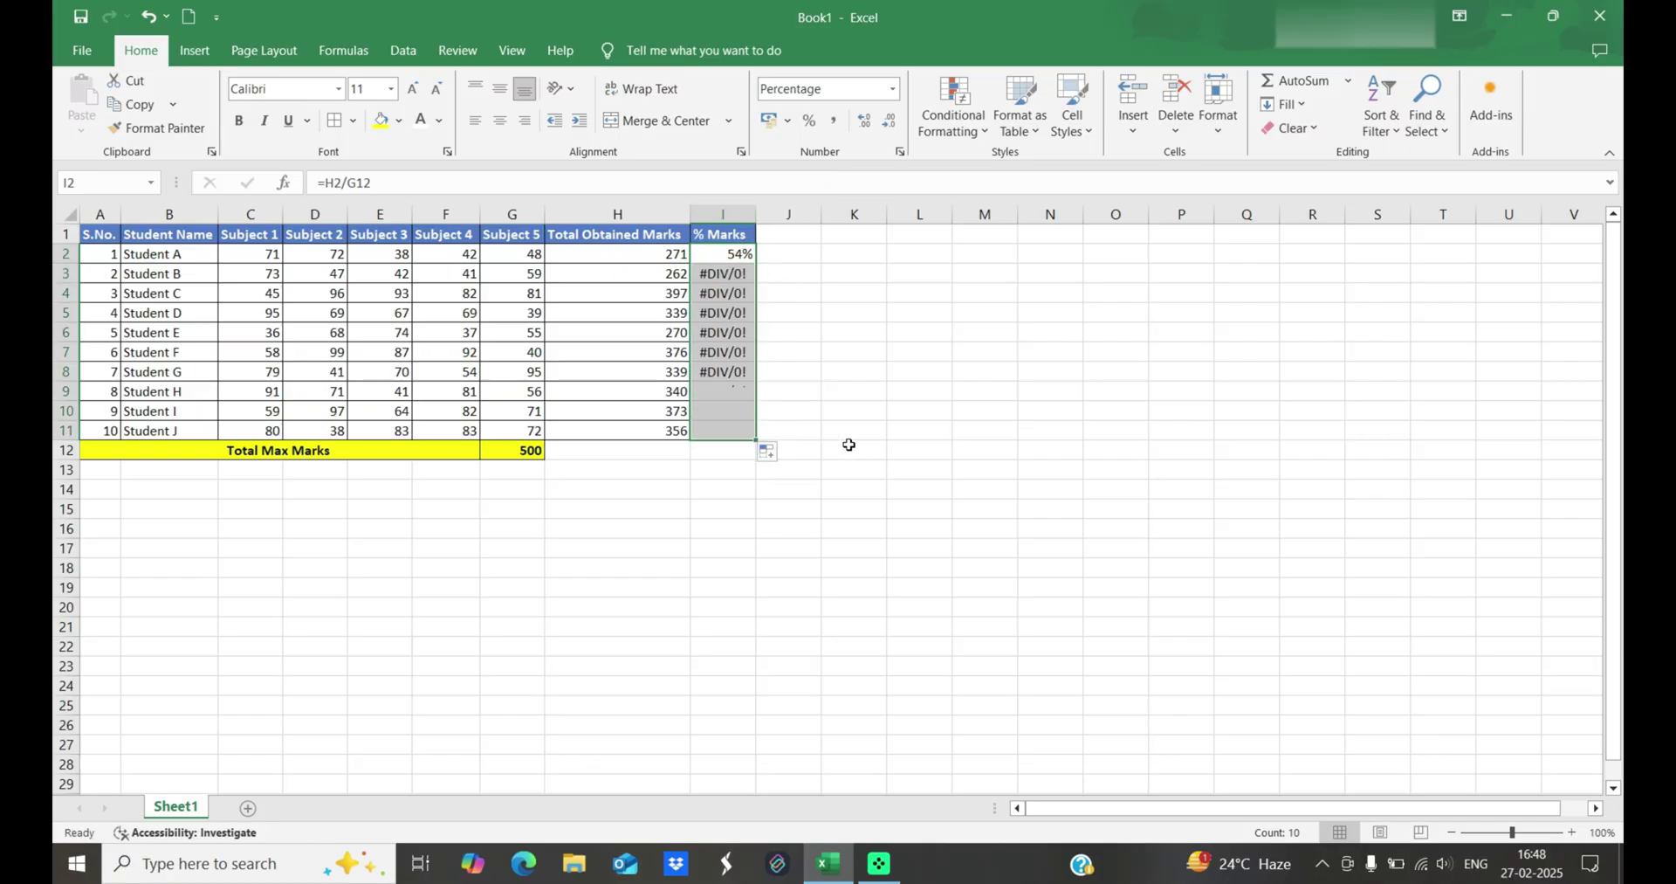
pyautogui.click(777, 334)
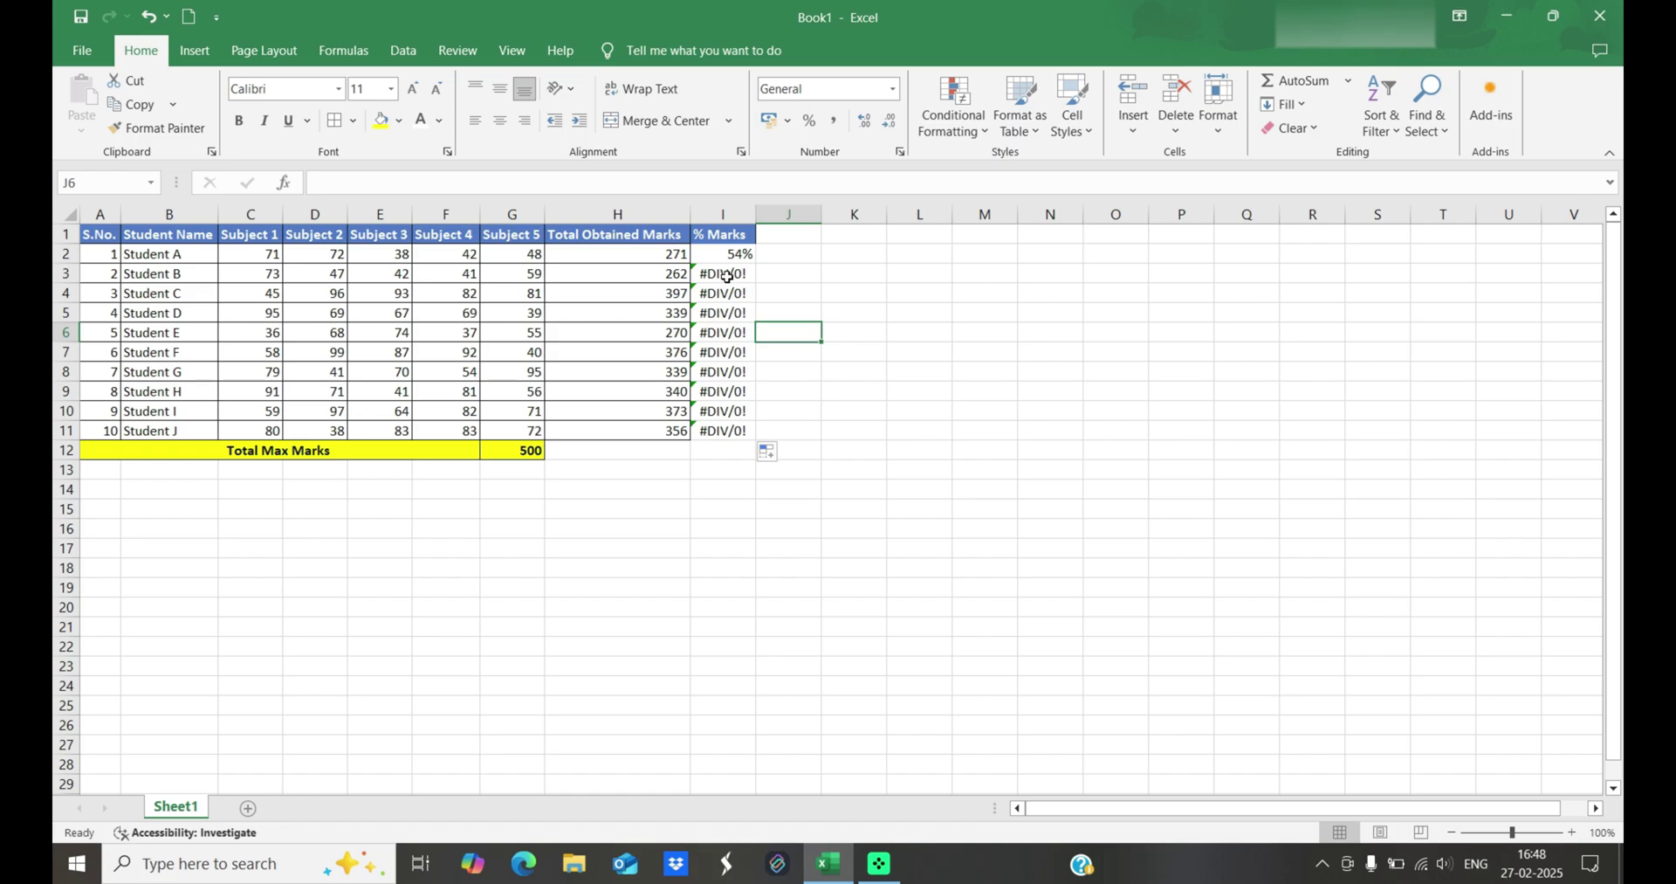
# Examine the % Marks formulas in I2, I3 and I4 to compare their divisor references, and inspect the referenced cell G13.
pyautogui.click(720, 275)
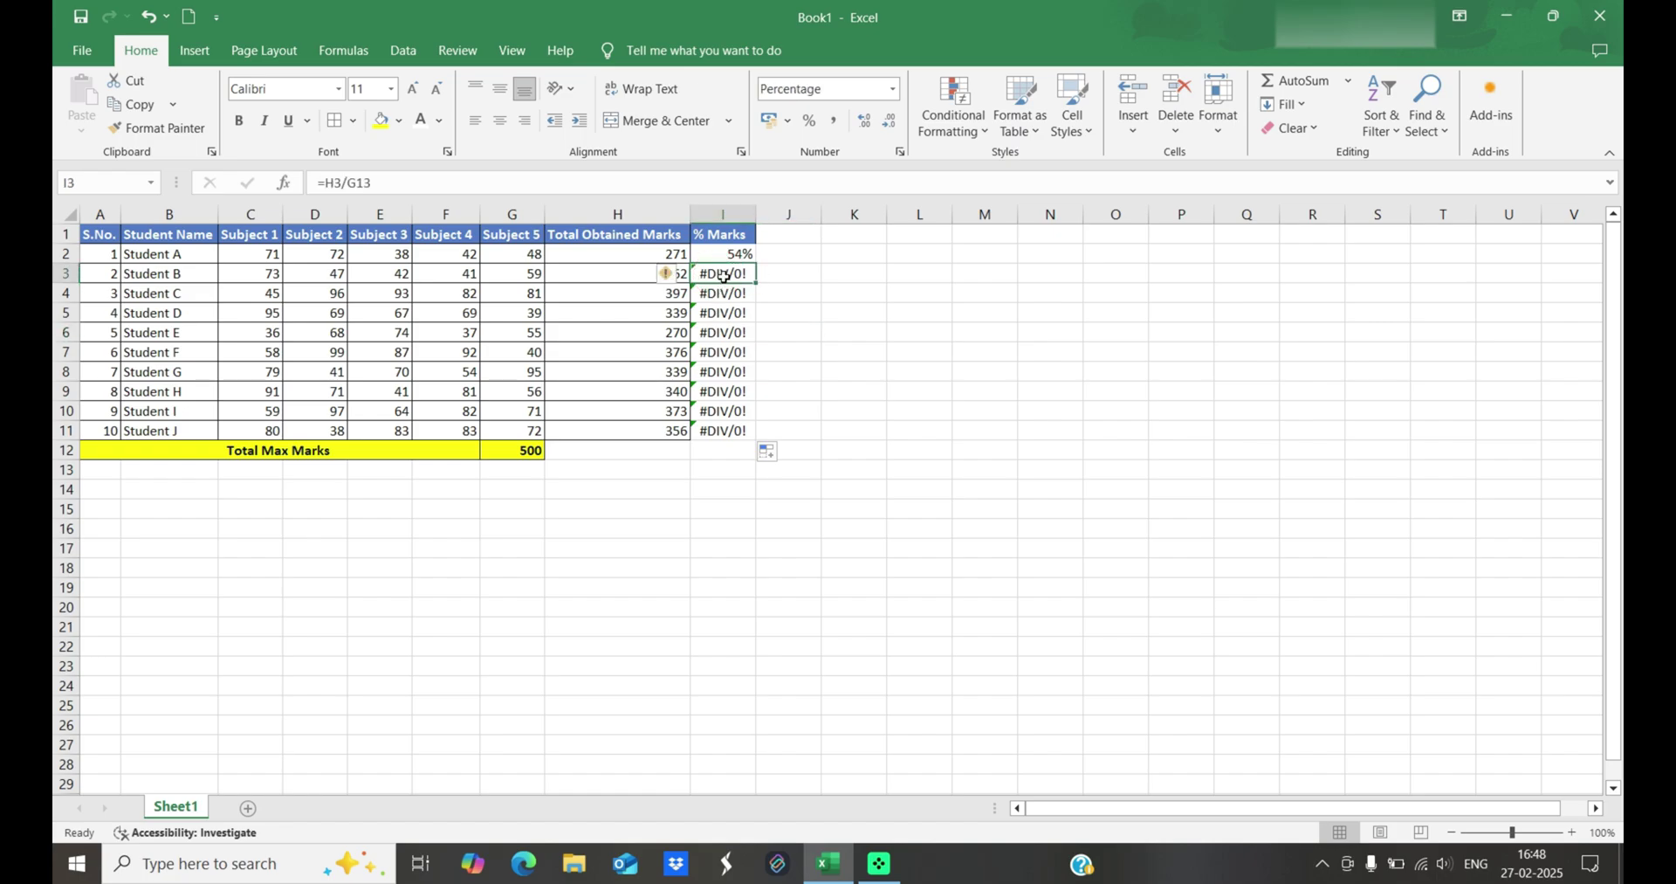
pyautogui.click(741, 294)
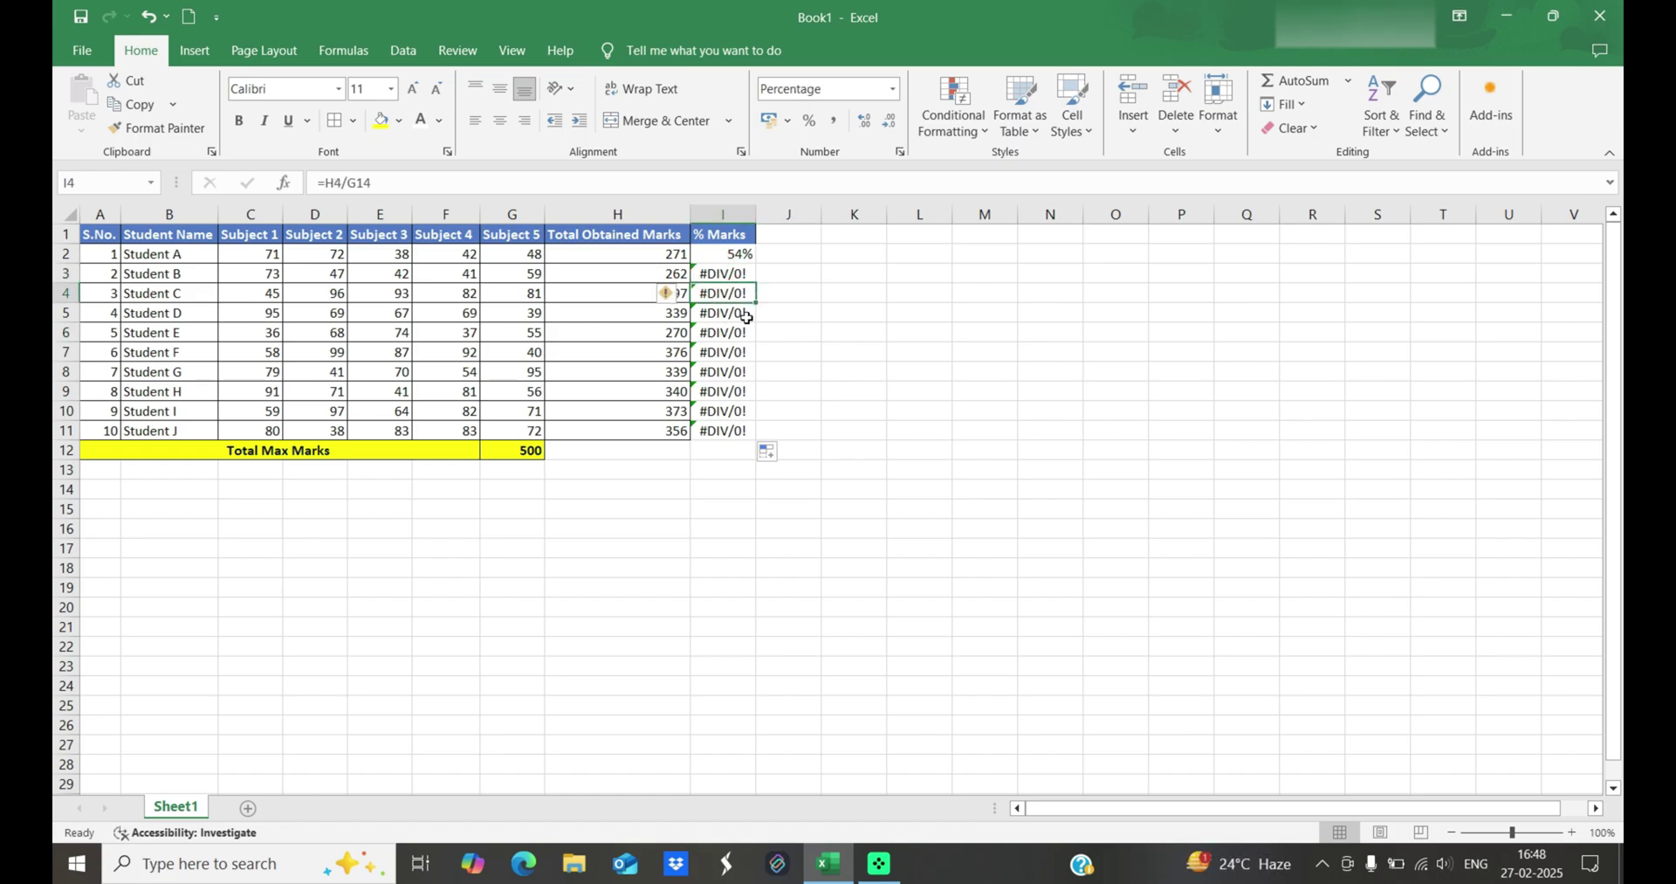
pyautogui.click(751, 273)
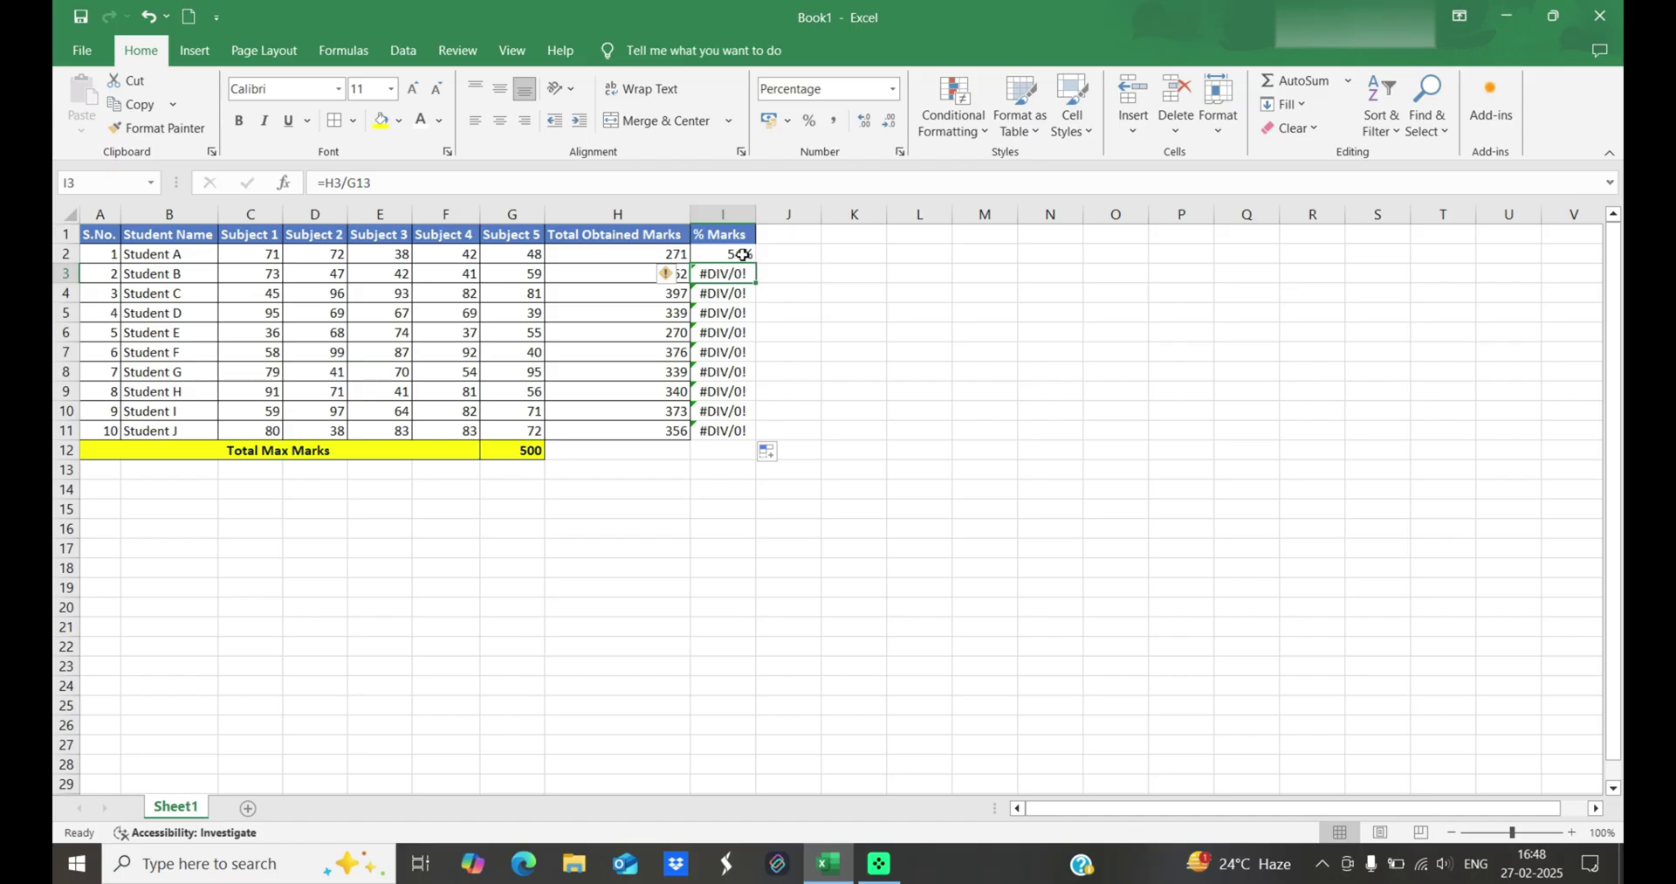
pyautogui.click(741, 253)
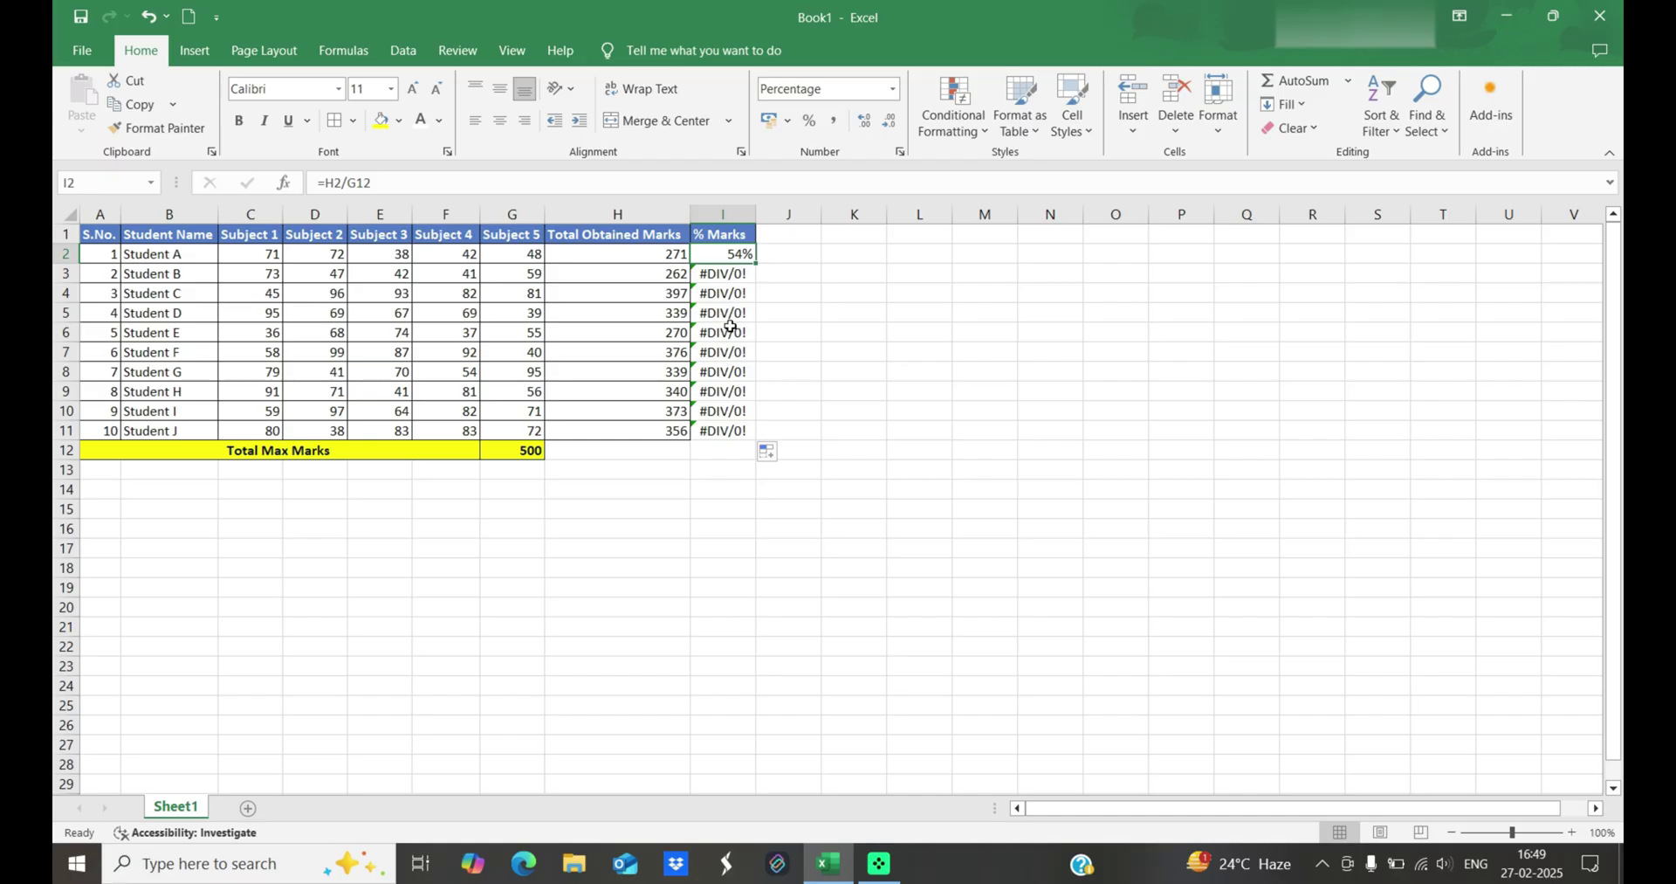
pyautogui.click(725, 272)
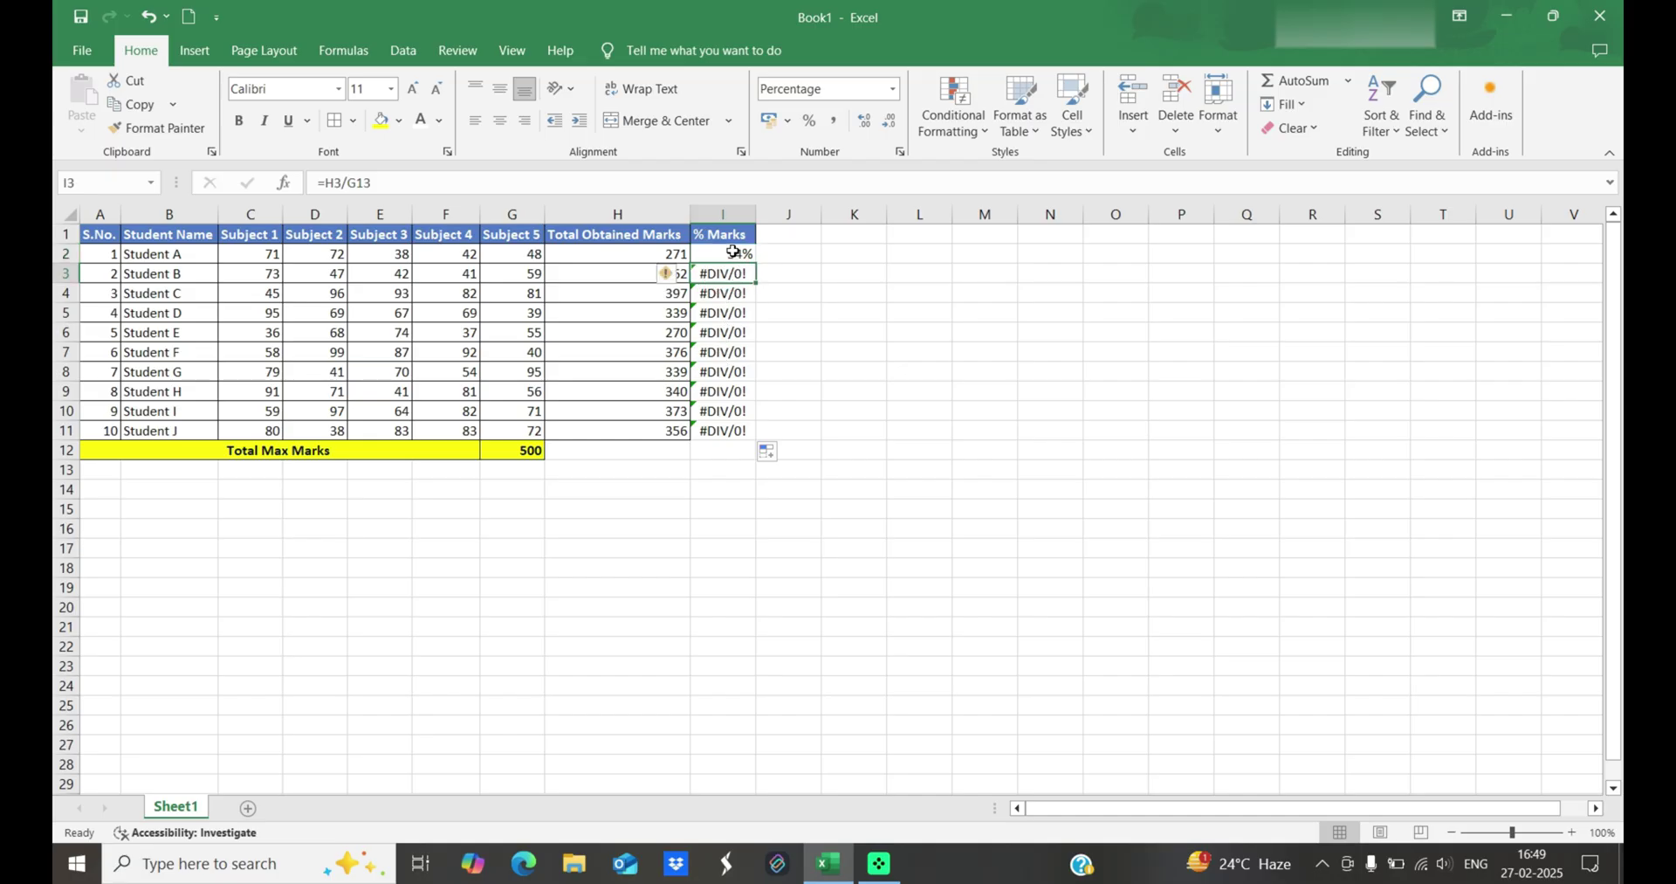
pyautogui.click(734, 254)
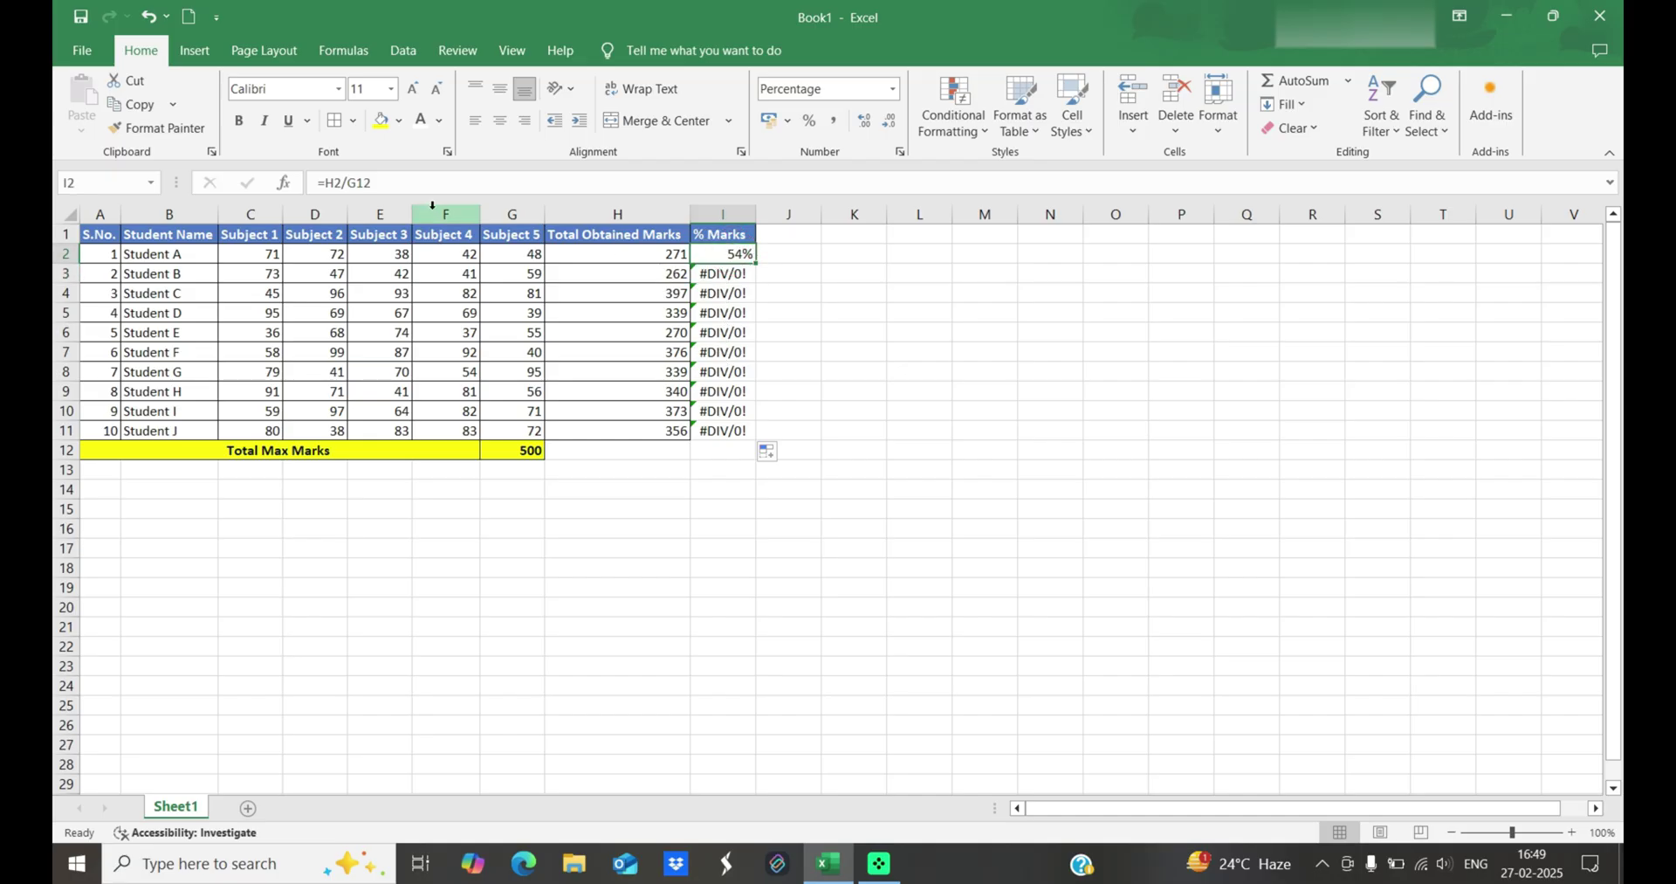
pyautogui.click(721, 274)
pyautogui.click(532, 472)
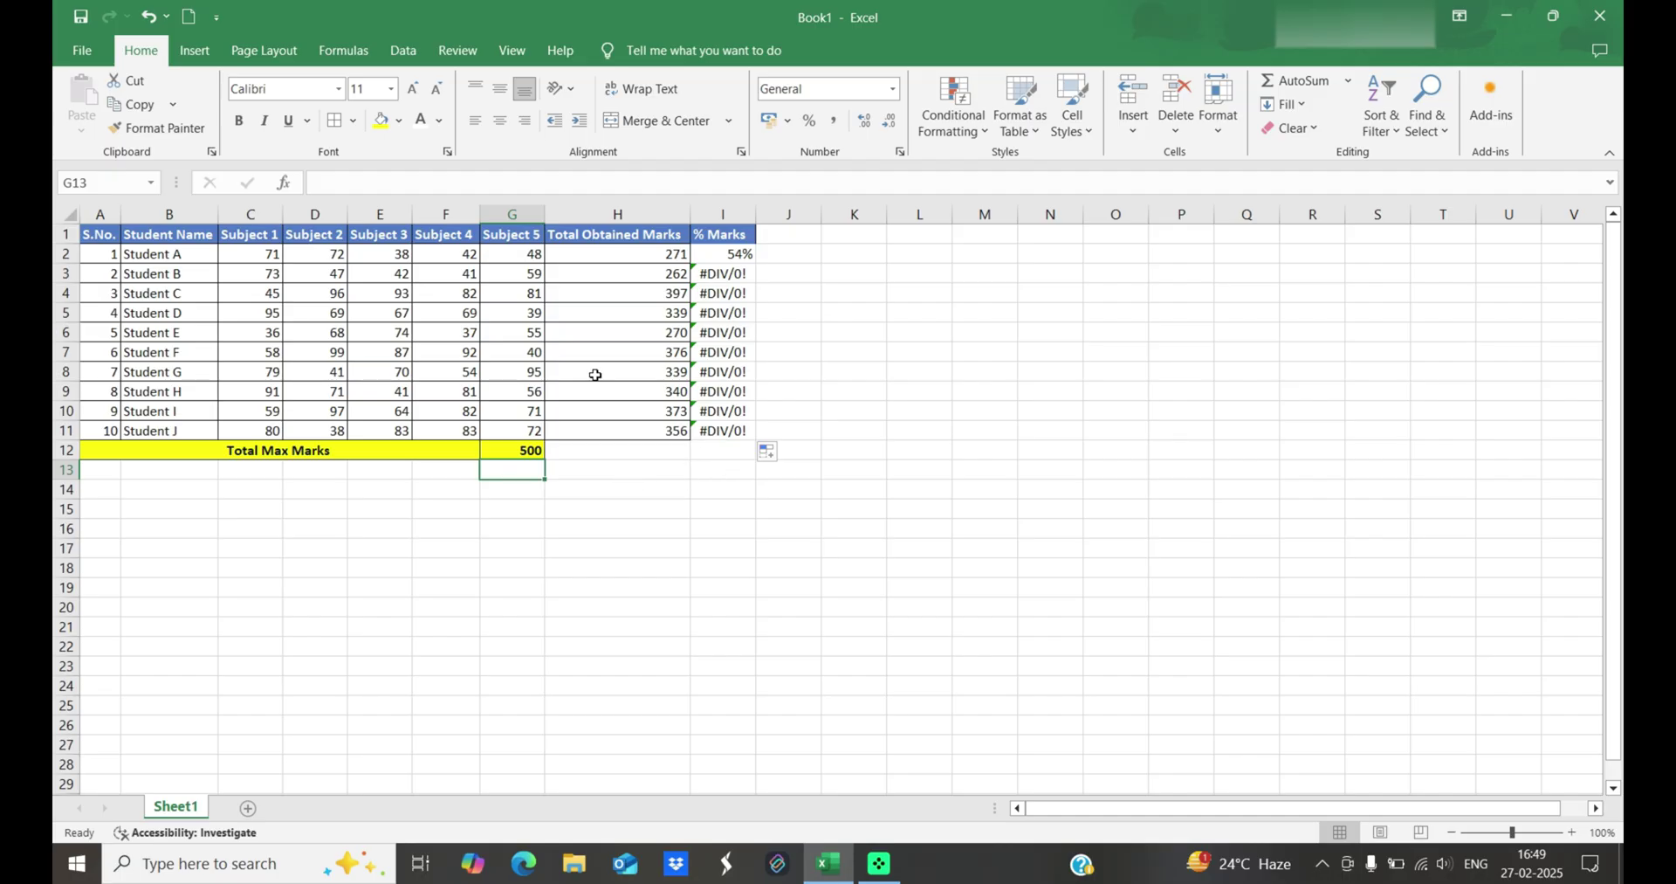
# Examine the % Marks formulas from I3 down to I10 and the divisor cell G13 that Student B's formula references.
pyautogui.click(674, 278)
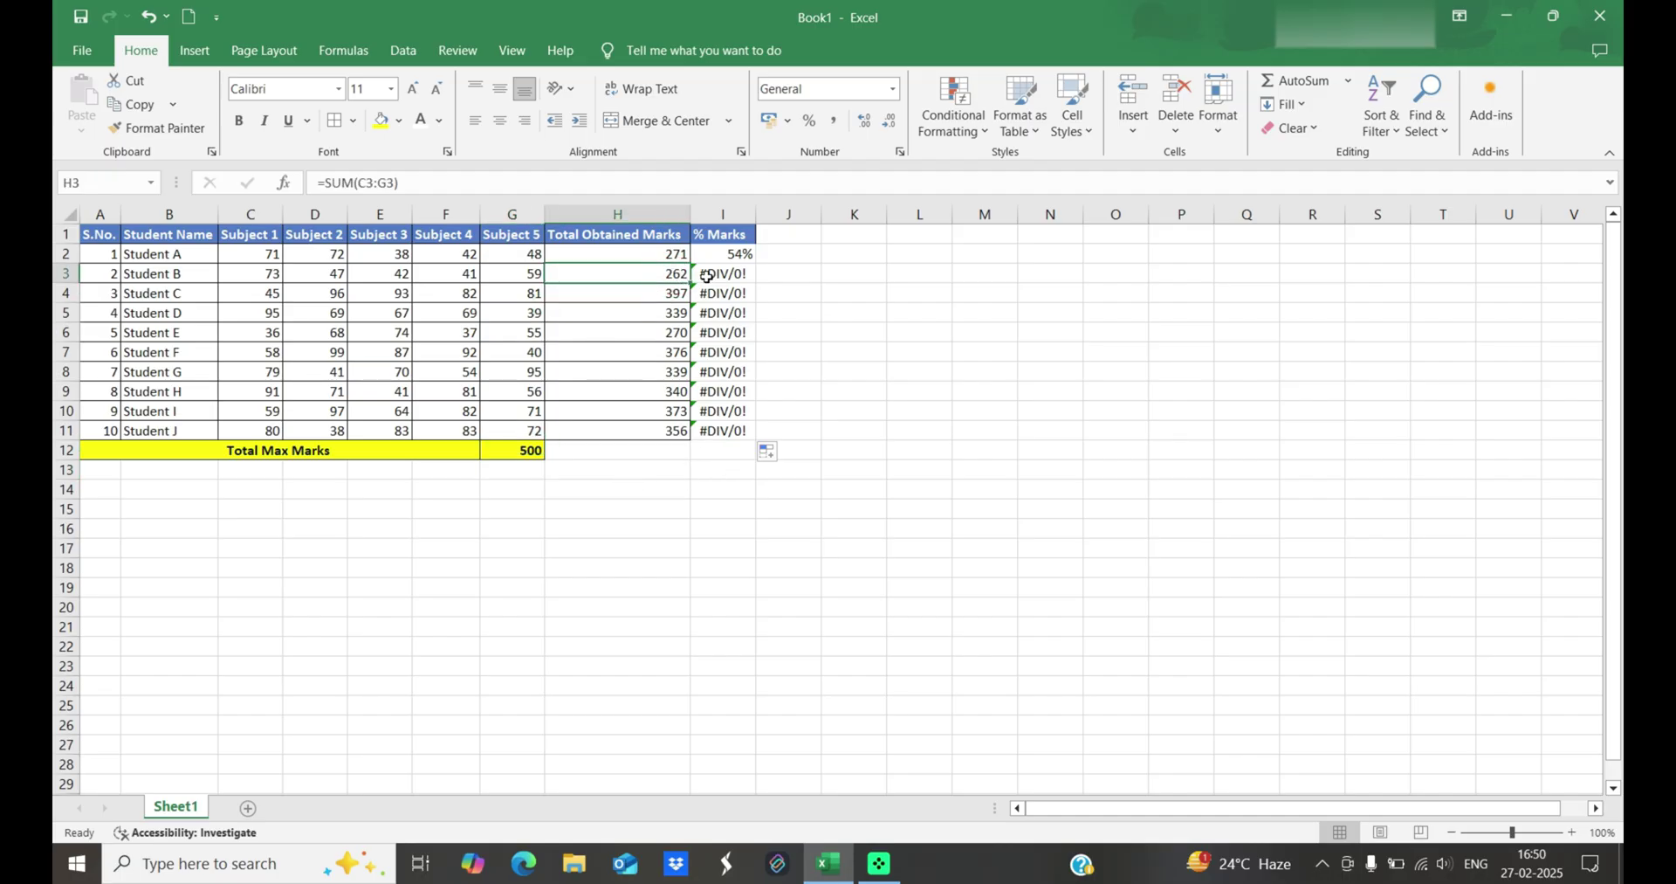
pyautogui.click(533, 470)
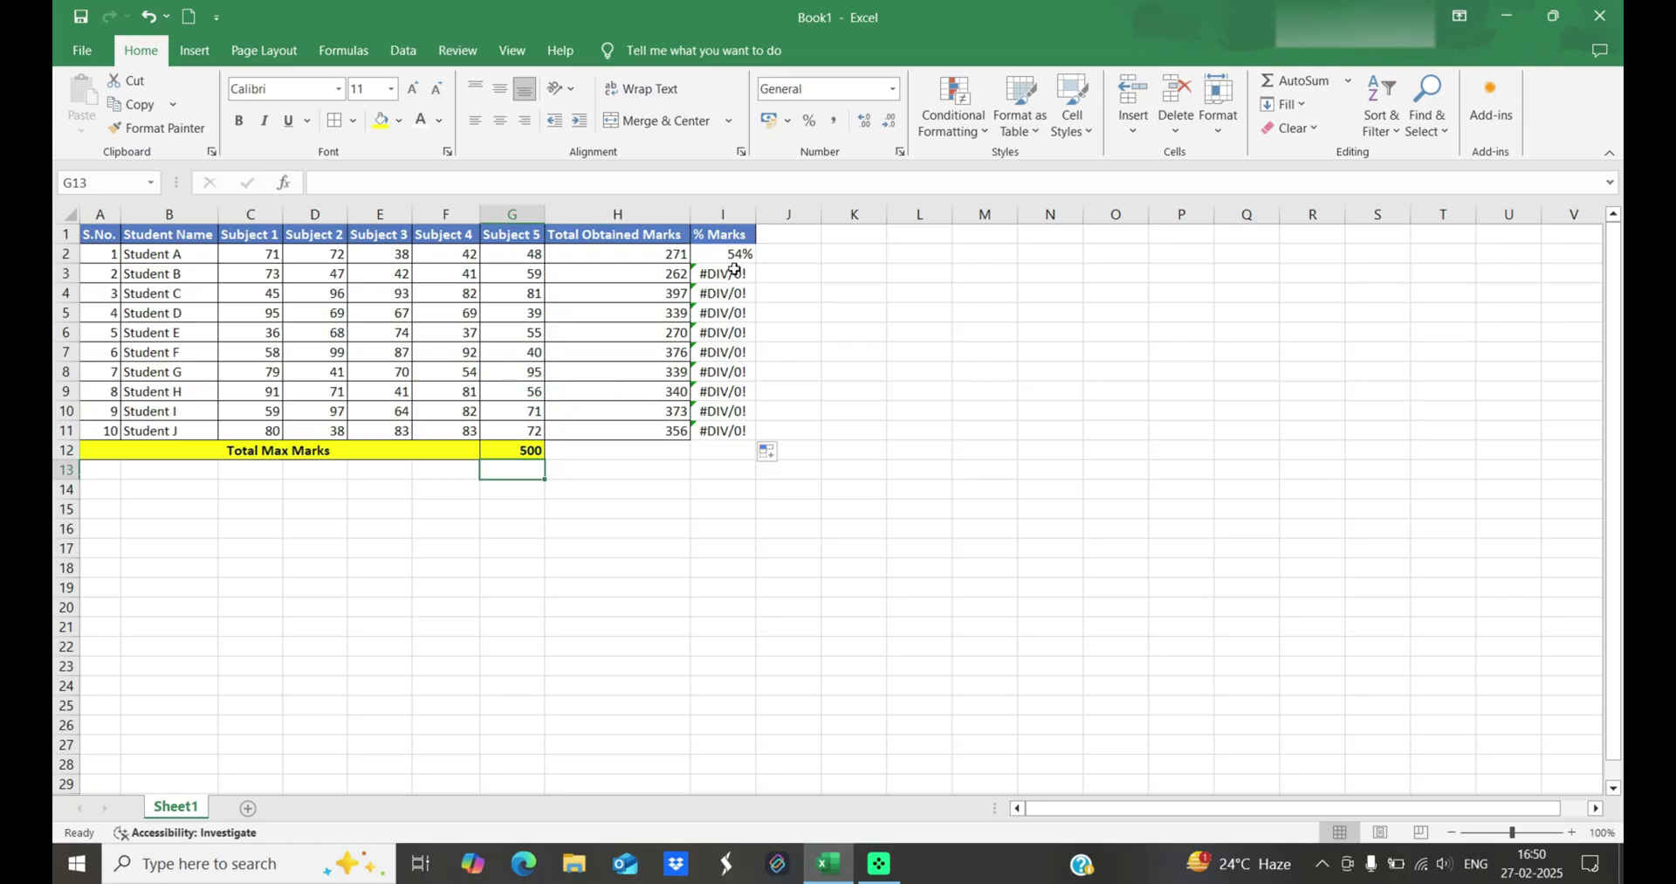
pyautogui.click(716, 291)
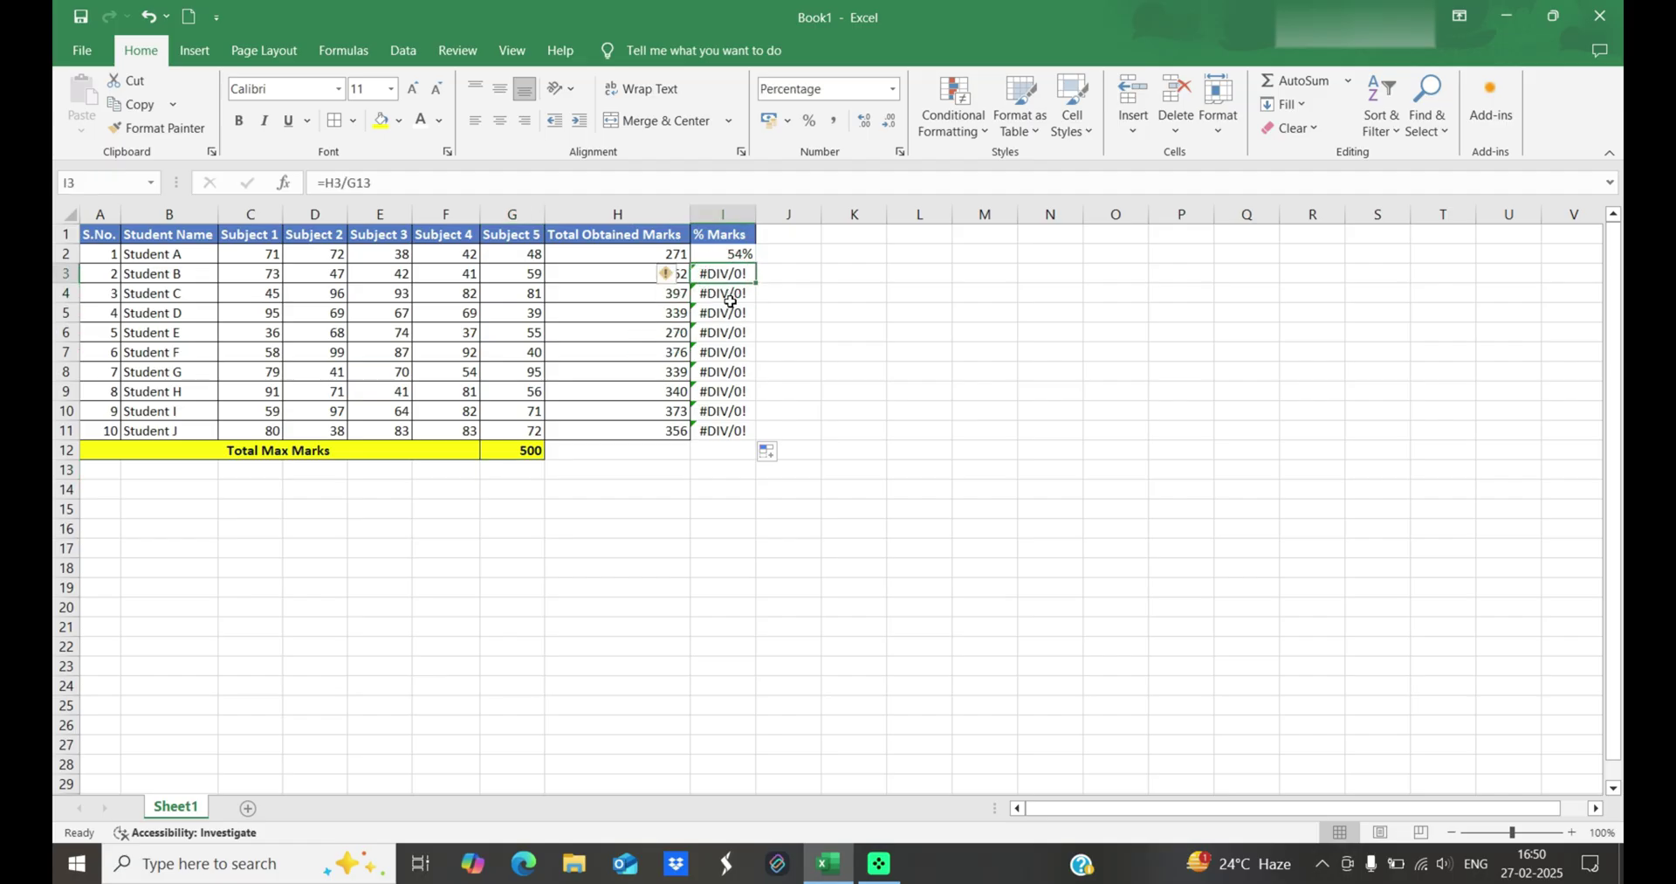
pyautogui.press('Down')
pyautogui.press('Down')
pyautogui.press('Down')
pyautogui.press('Down')
pyautogui.press('Down')
pyautogui.press('Down')
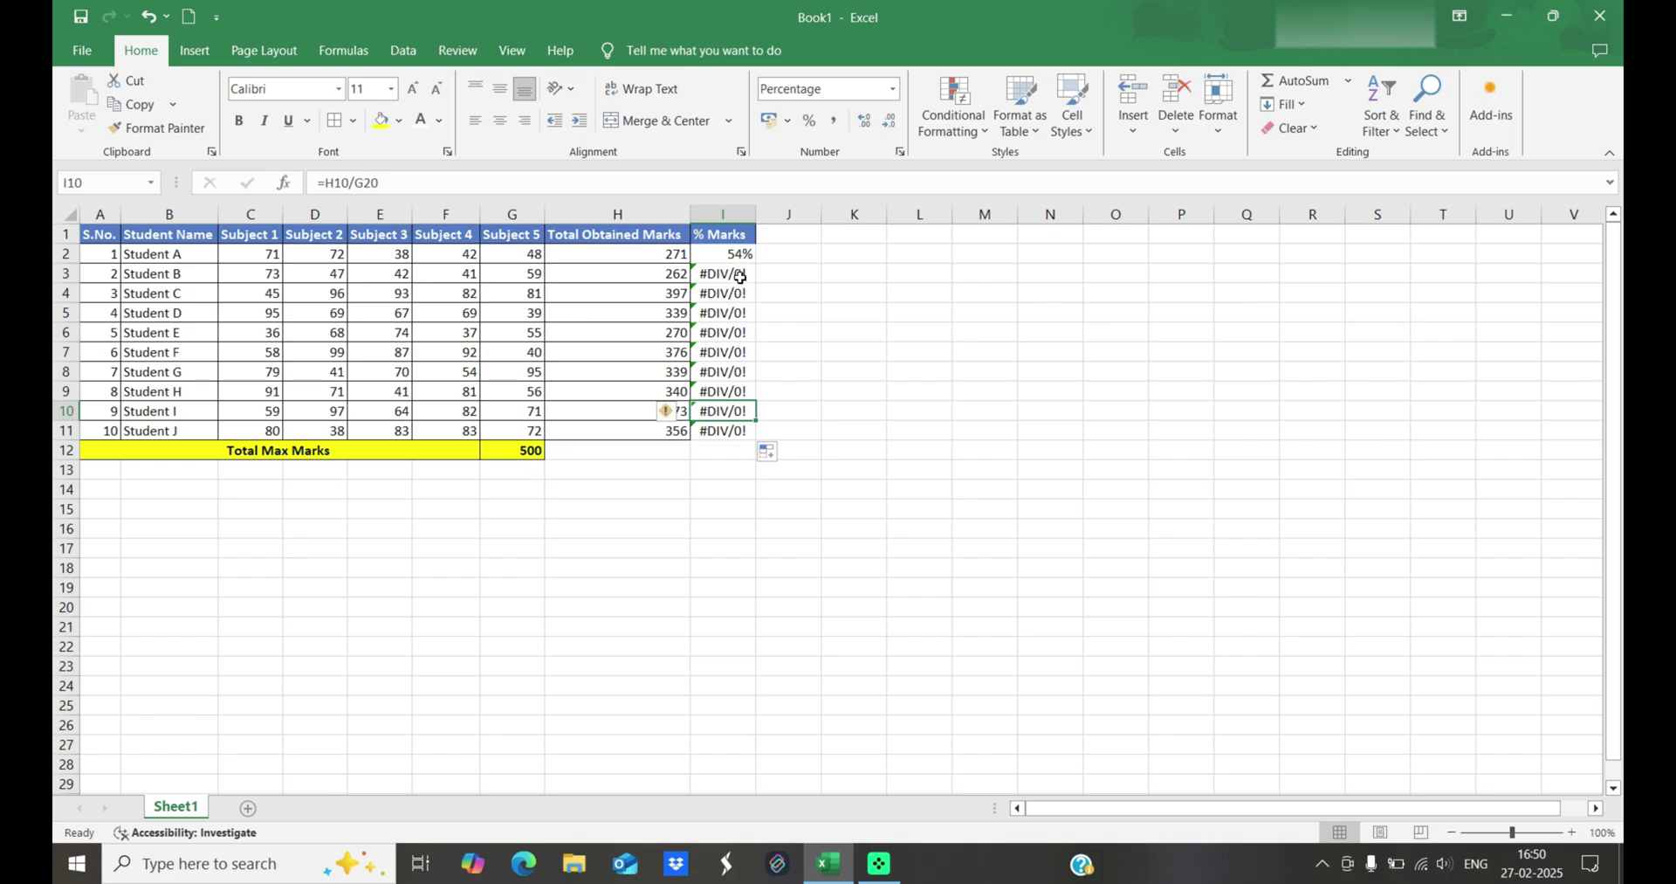
pyautogui.press('Up')
pyautogui.press('Up')
pyautogui.press('Up')
pyautogui.press('Up')
pyautogui.press('Up')
pyautogui.press('Up')
pyautogui.press('Up')
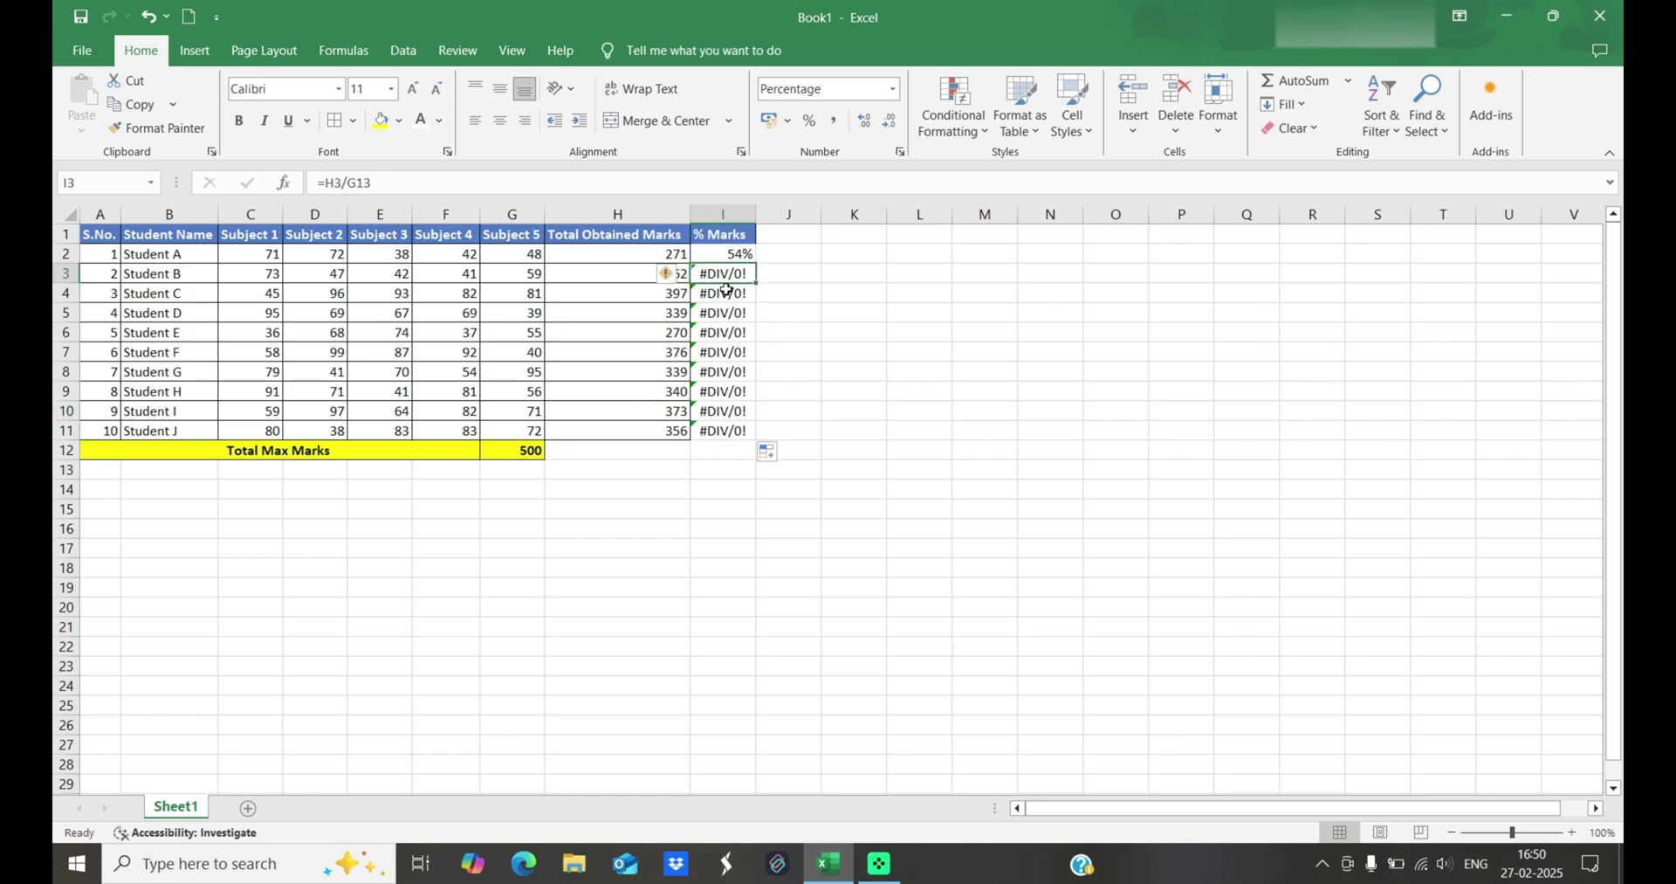
# Enter 500 in G13 to test Student B's percentage formula, and clear the cell again.
pyautogui.click(534, 472)
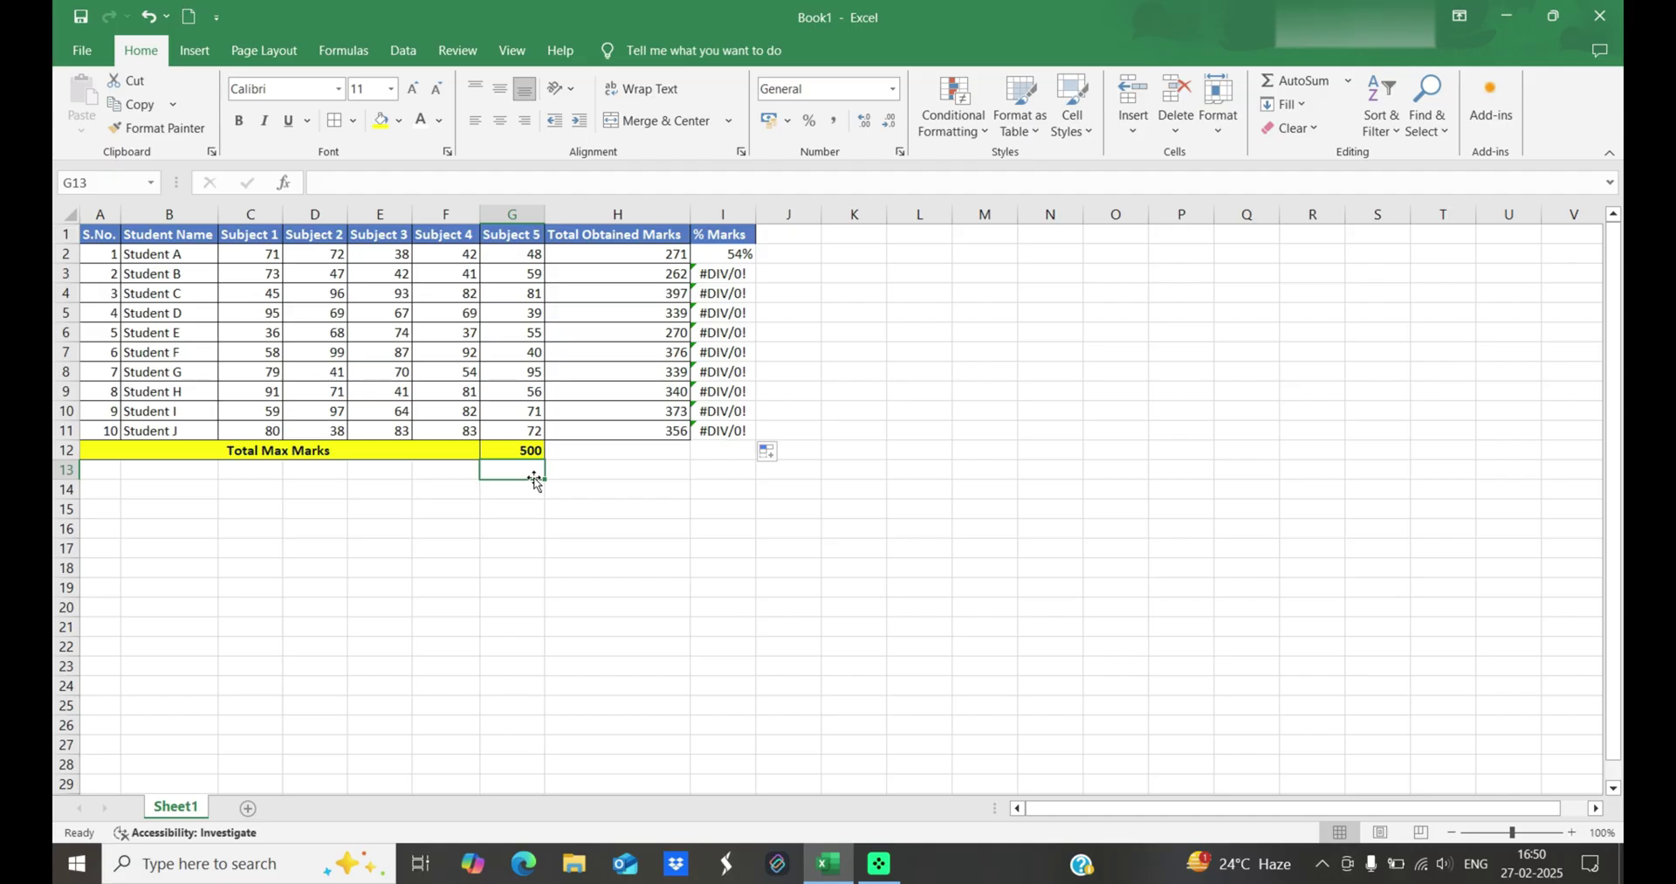
pyautogui.write('500')
pyautogui.press('Return')
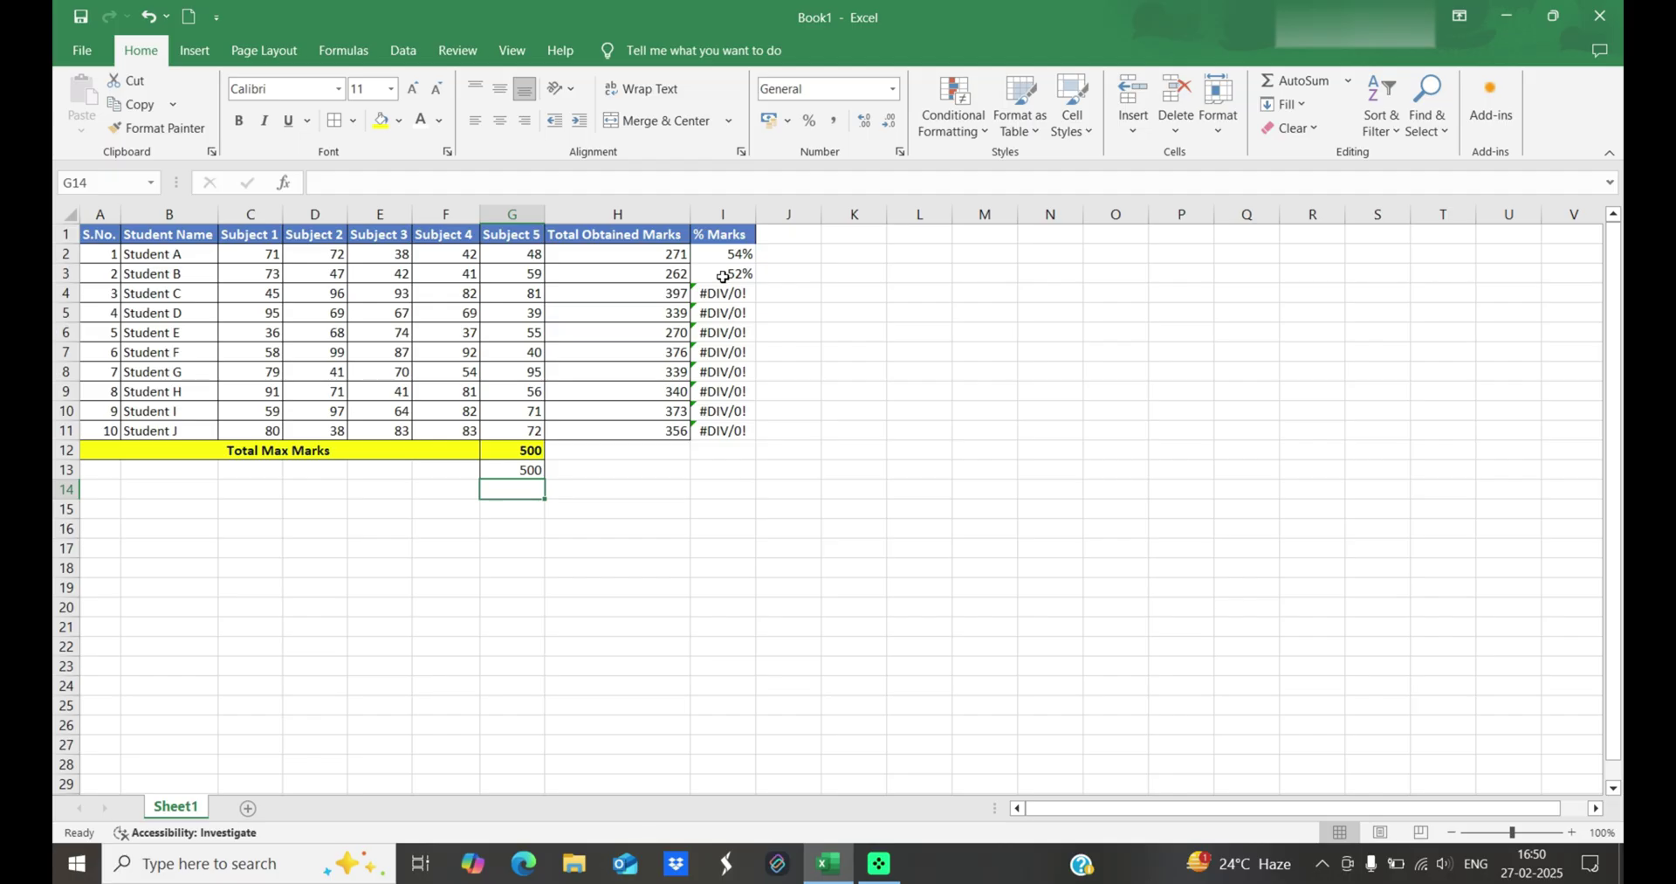
pyautogui.click(527, 467)
pyautogui.press('Delete')
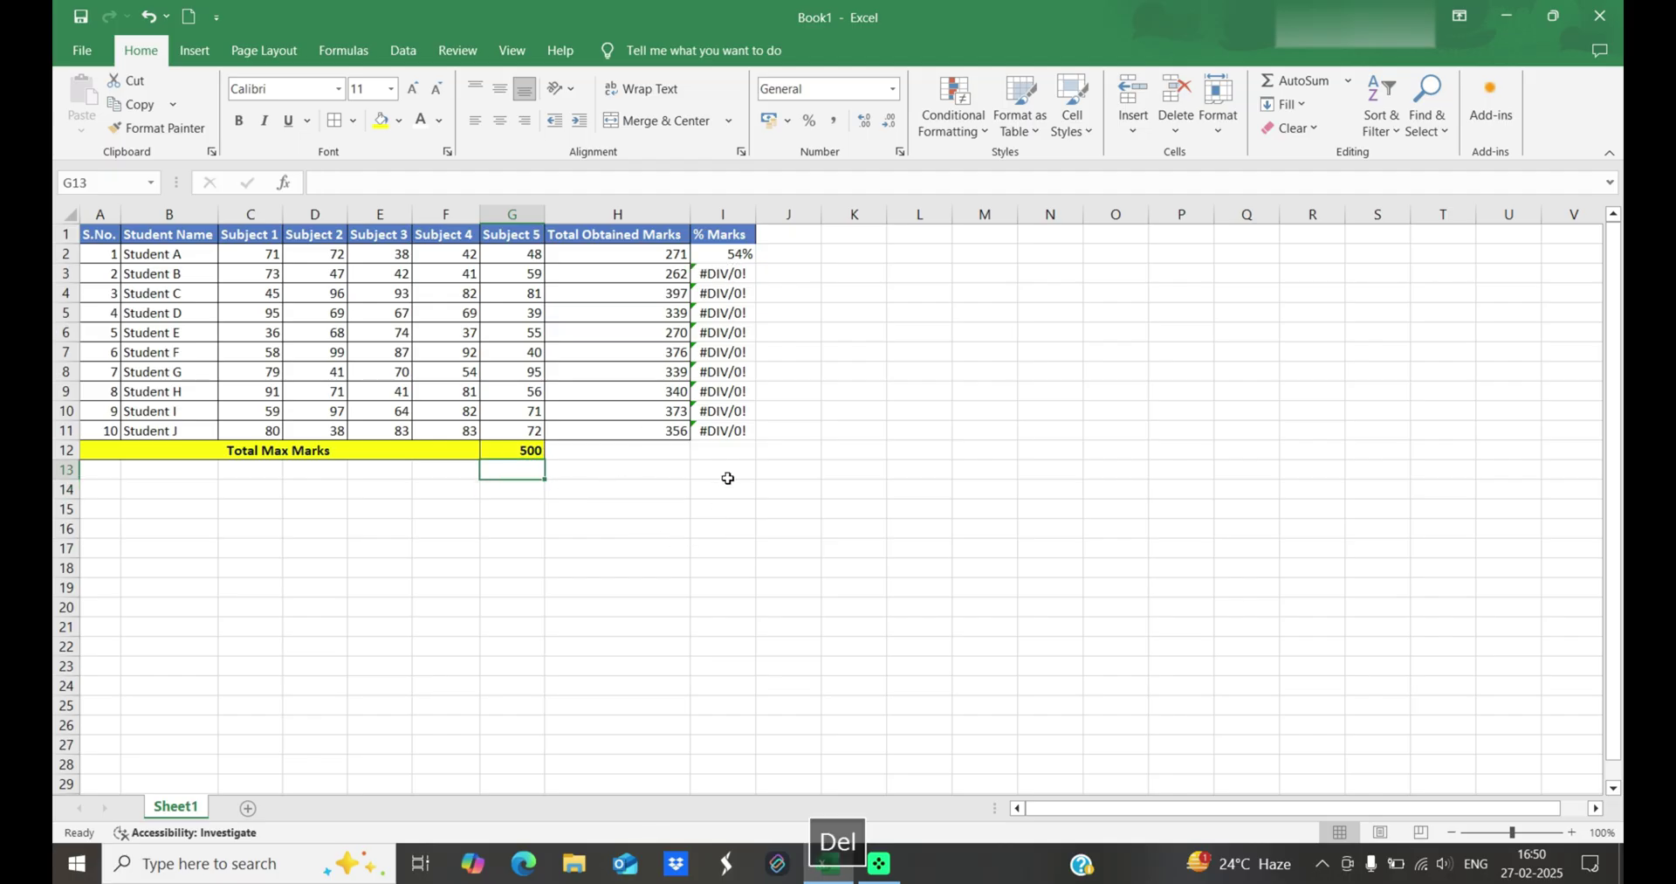
# Make the total max marks reference absolute in Student A's percentage formula in I2, changing it to =H2/$G$12.
pyautogui.click(507, 453)
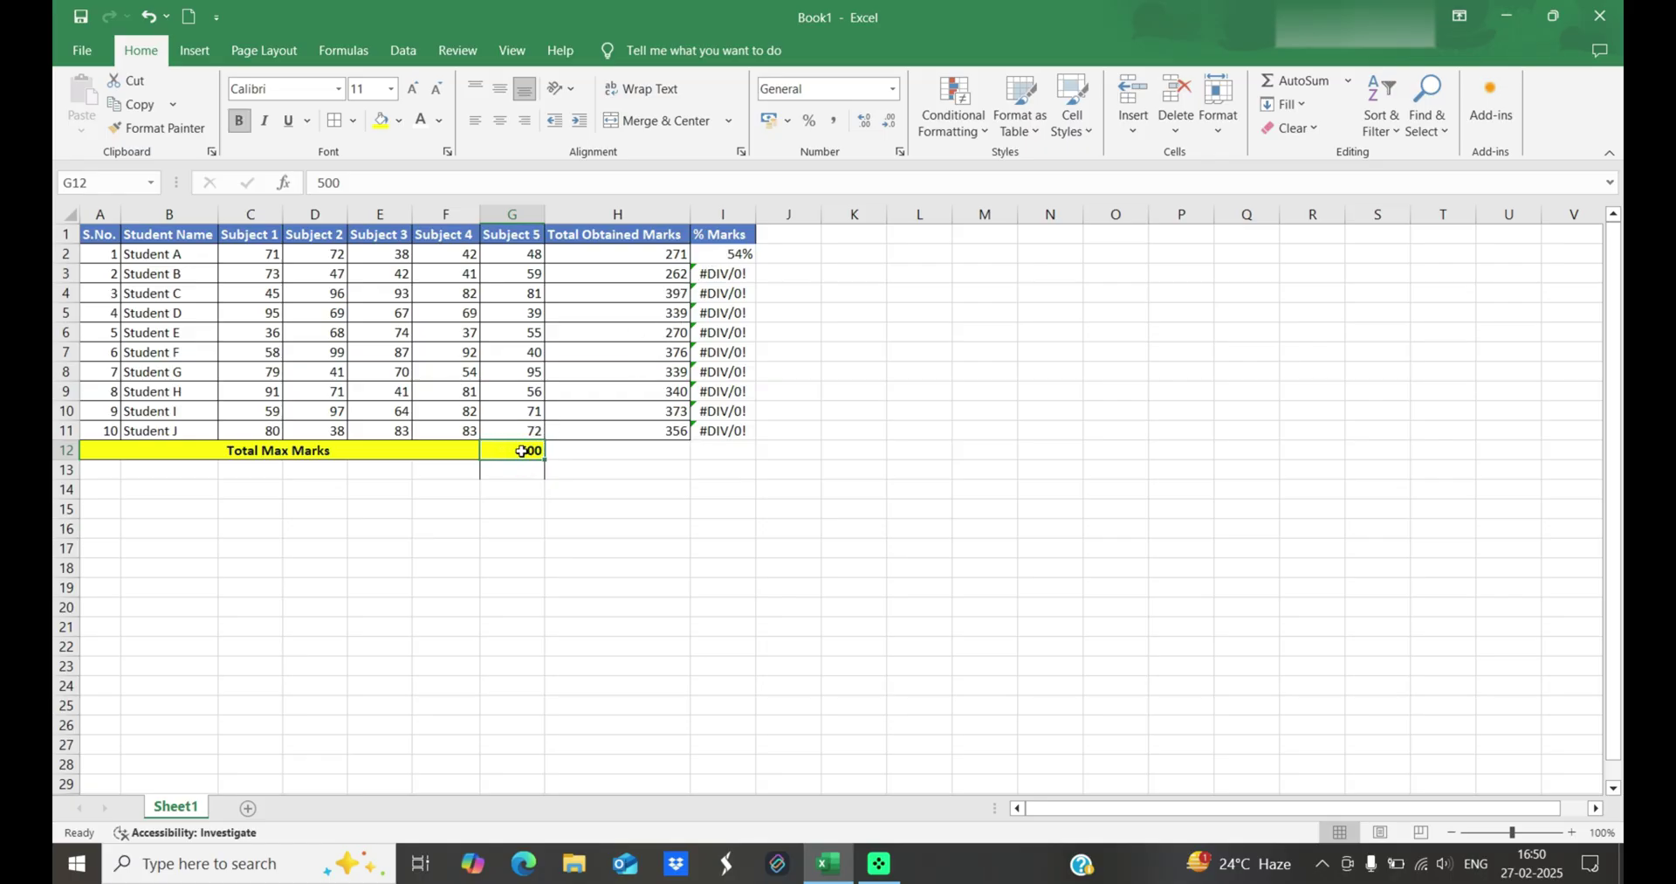
pyautogui.click(728, 255)
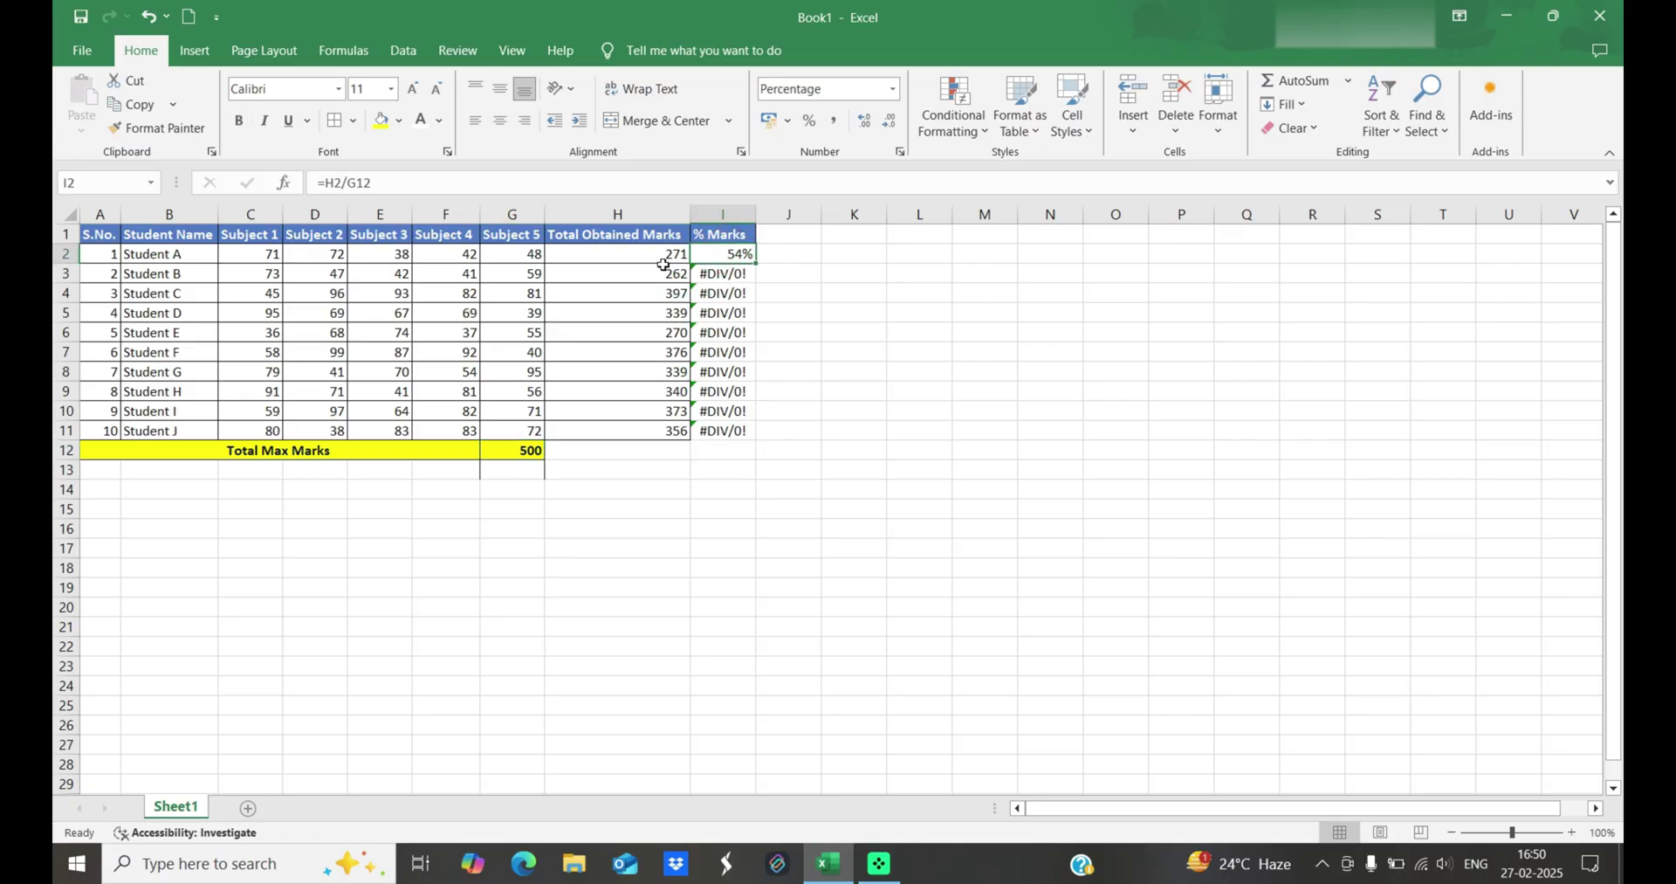
pyautogui.doubleClick(358, 183)
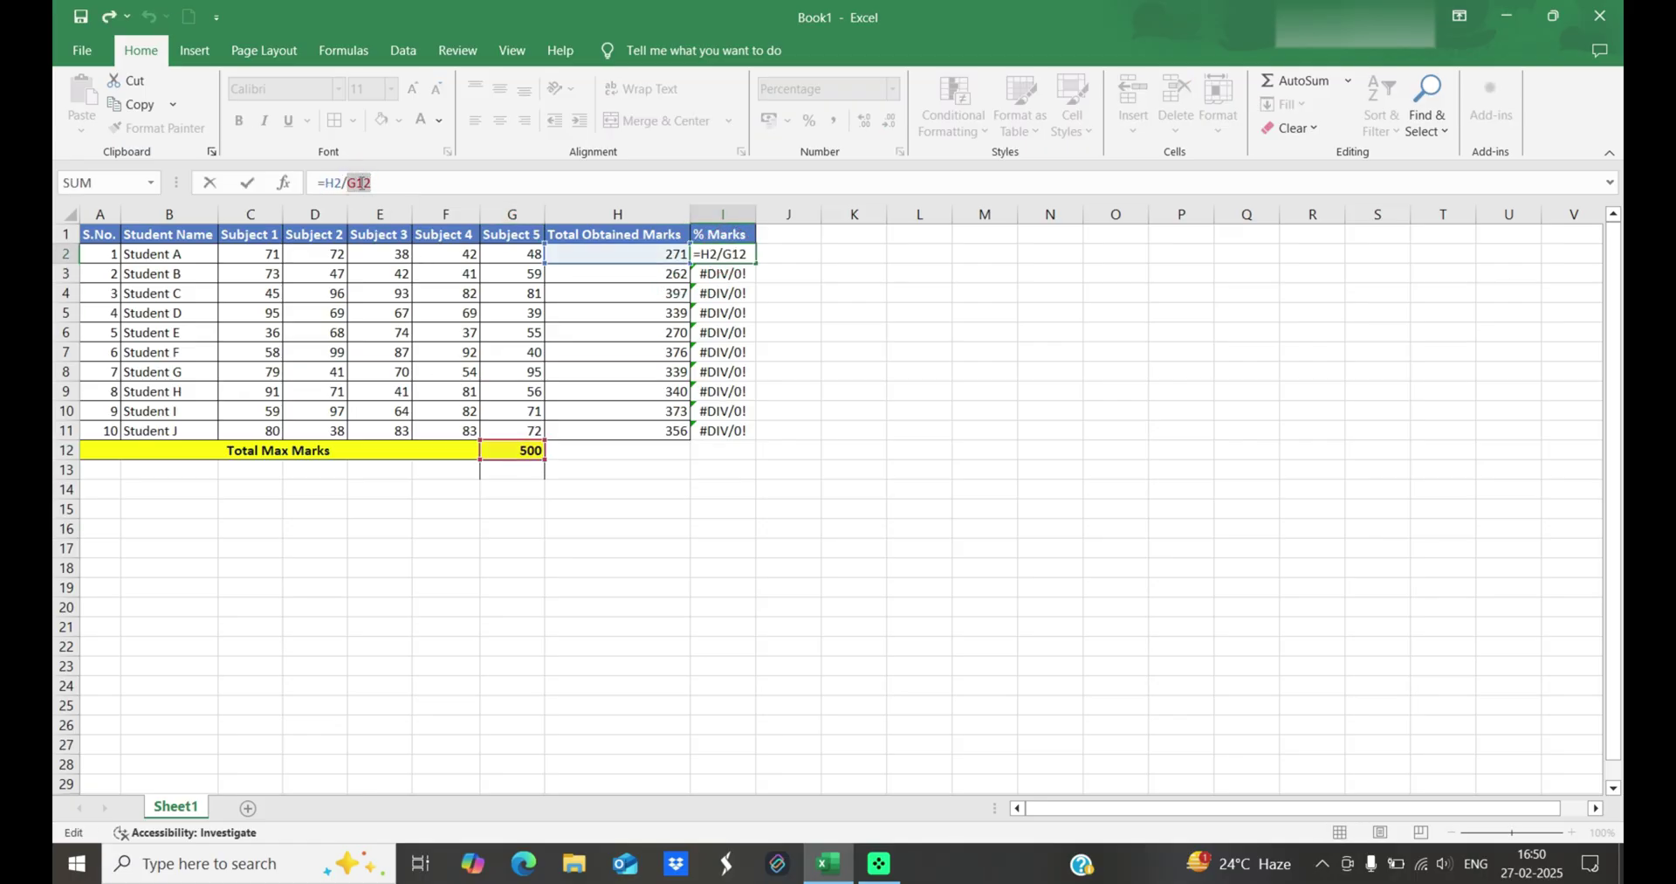
pyautogui.click(358, 183)
pyautogui.write('$G')
pyautogui.write('$')
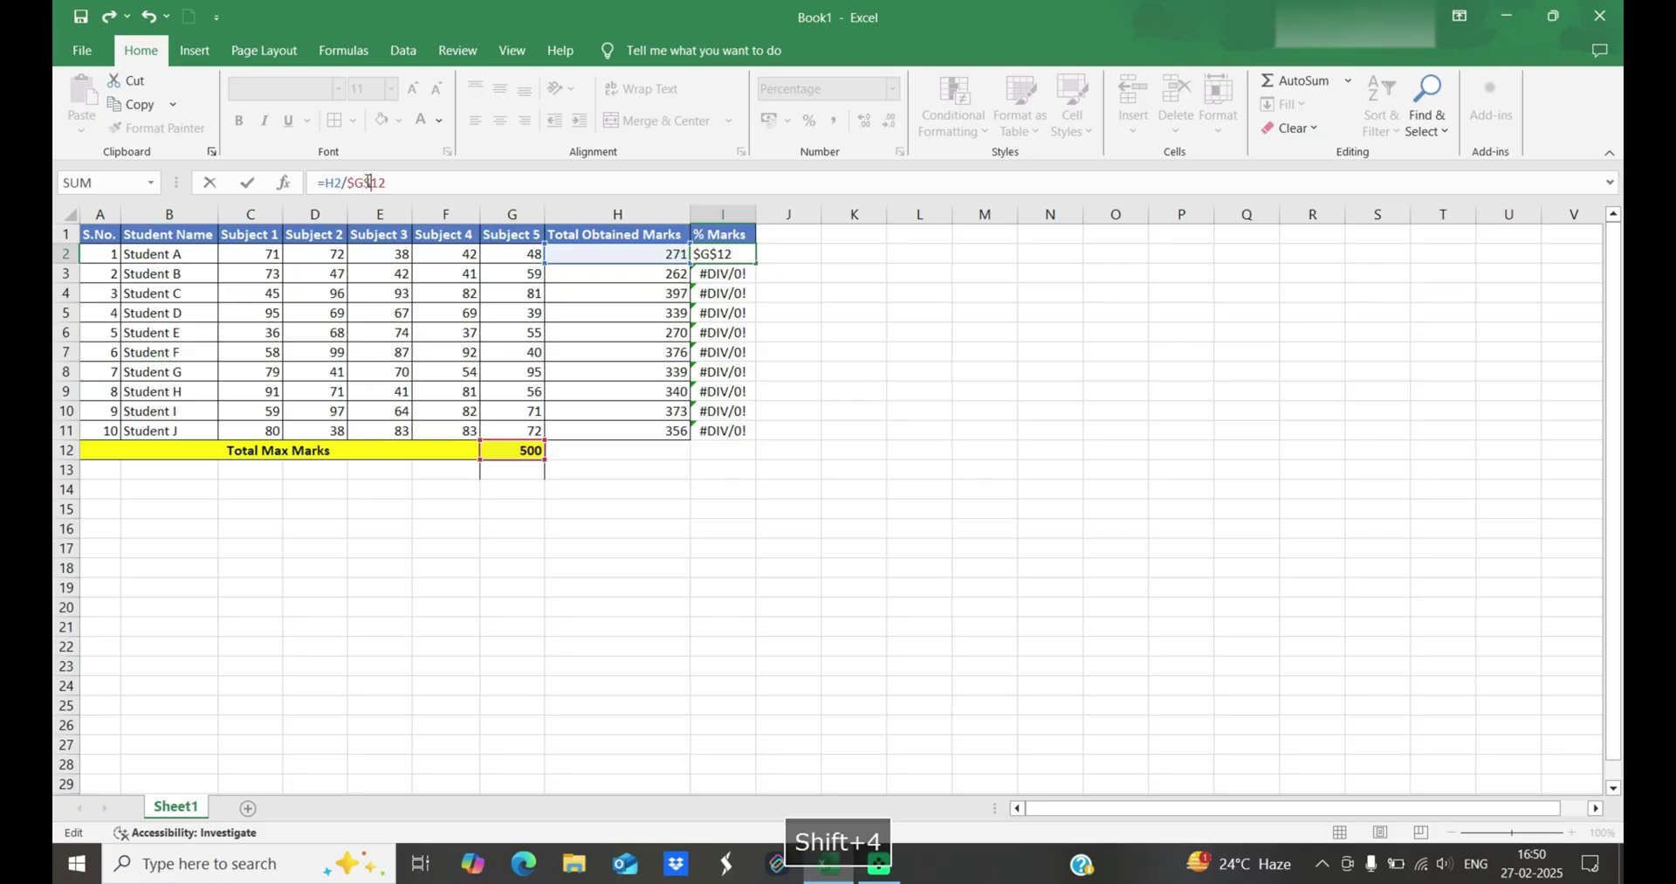
pyautogui.press('Return')
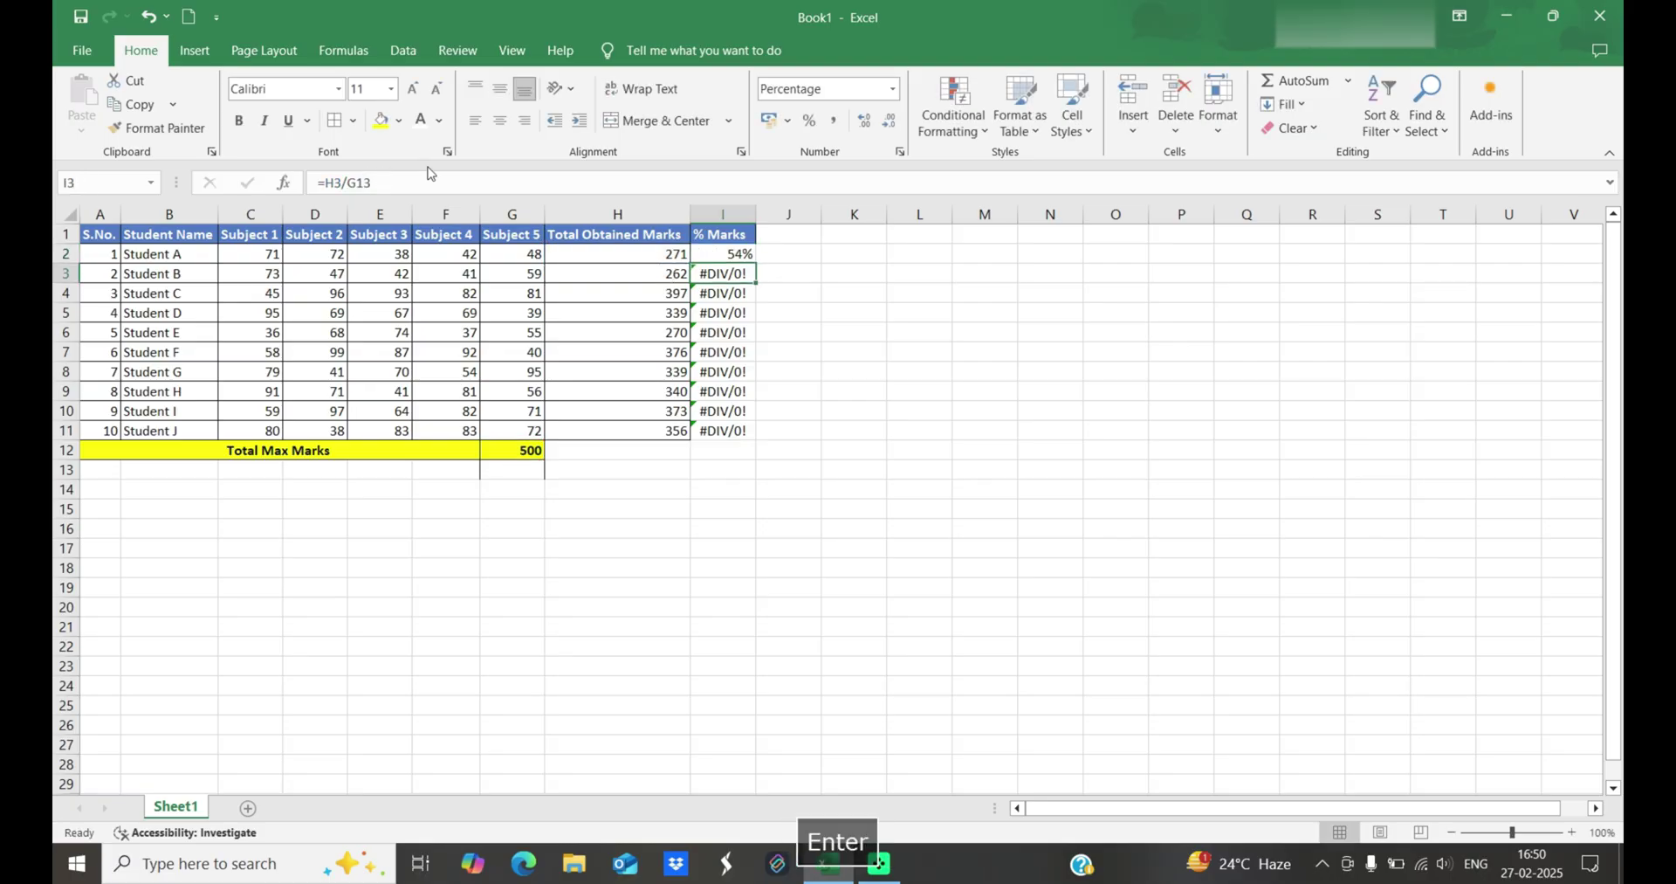
# Fill the absolute-reference percentage formula from I2 down to I11 and inspect the formula in I2.
pyautogui.click(742, 257)
pyautogui.moveTo(755, 265); pyautogui.dragTo(755, 437)
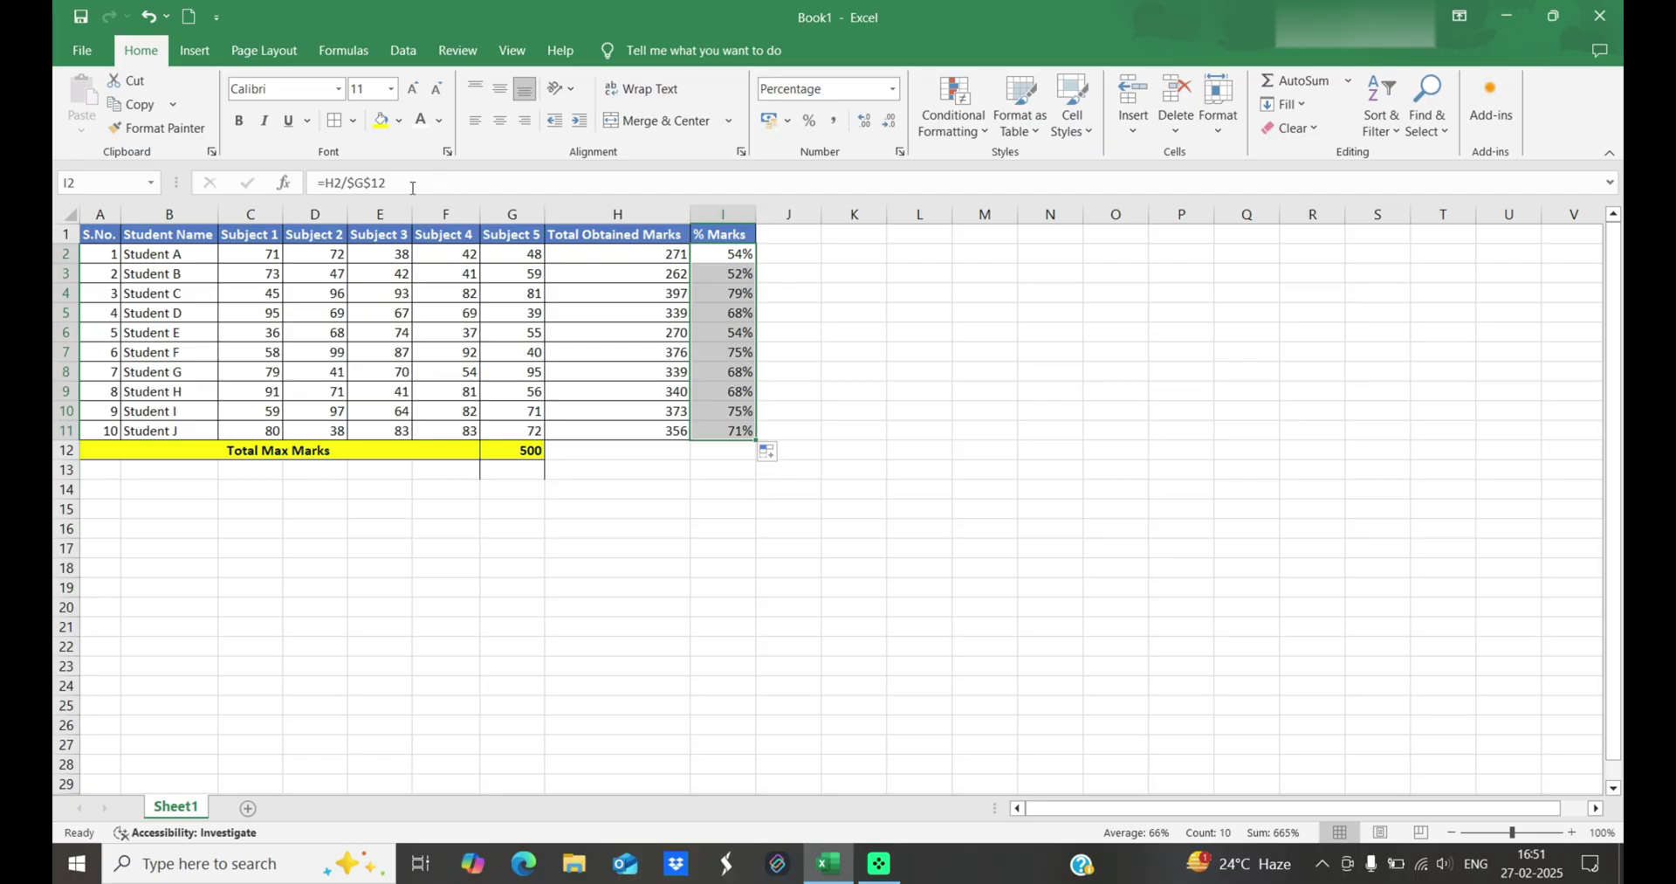
pyautogui.click(732, 258)
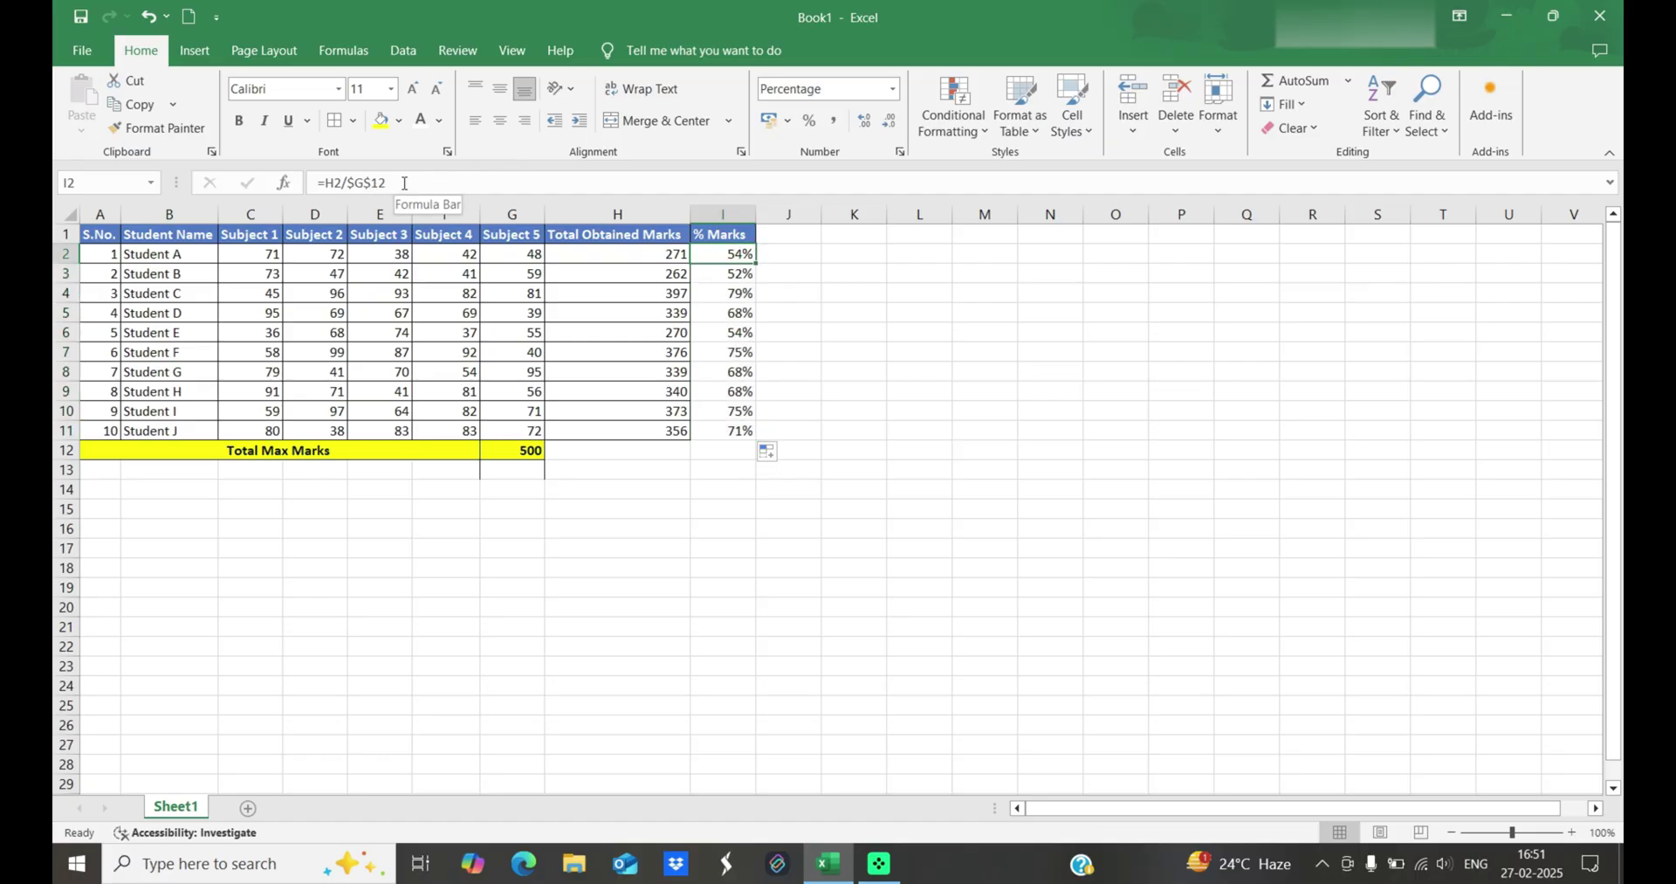
# Undo the fill of the % Marks column and the absolute reference in Student A's formula.
pyautogui.hotkey('ctrl', 'z')
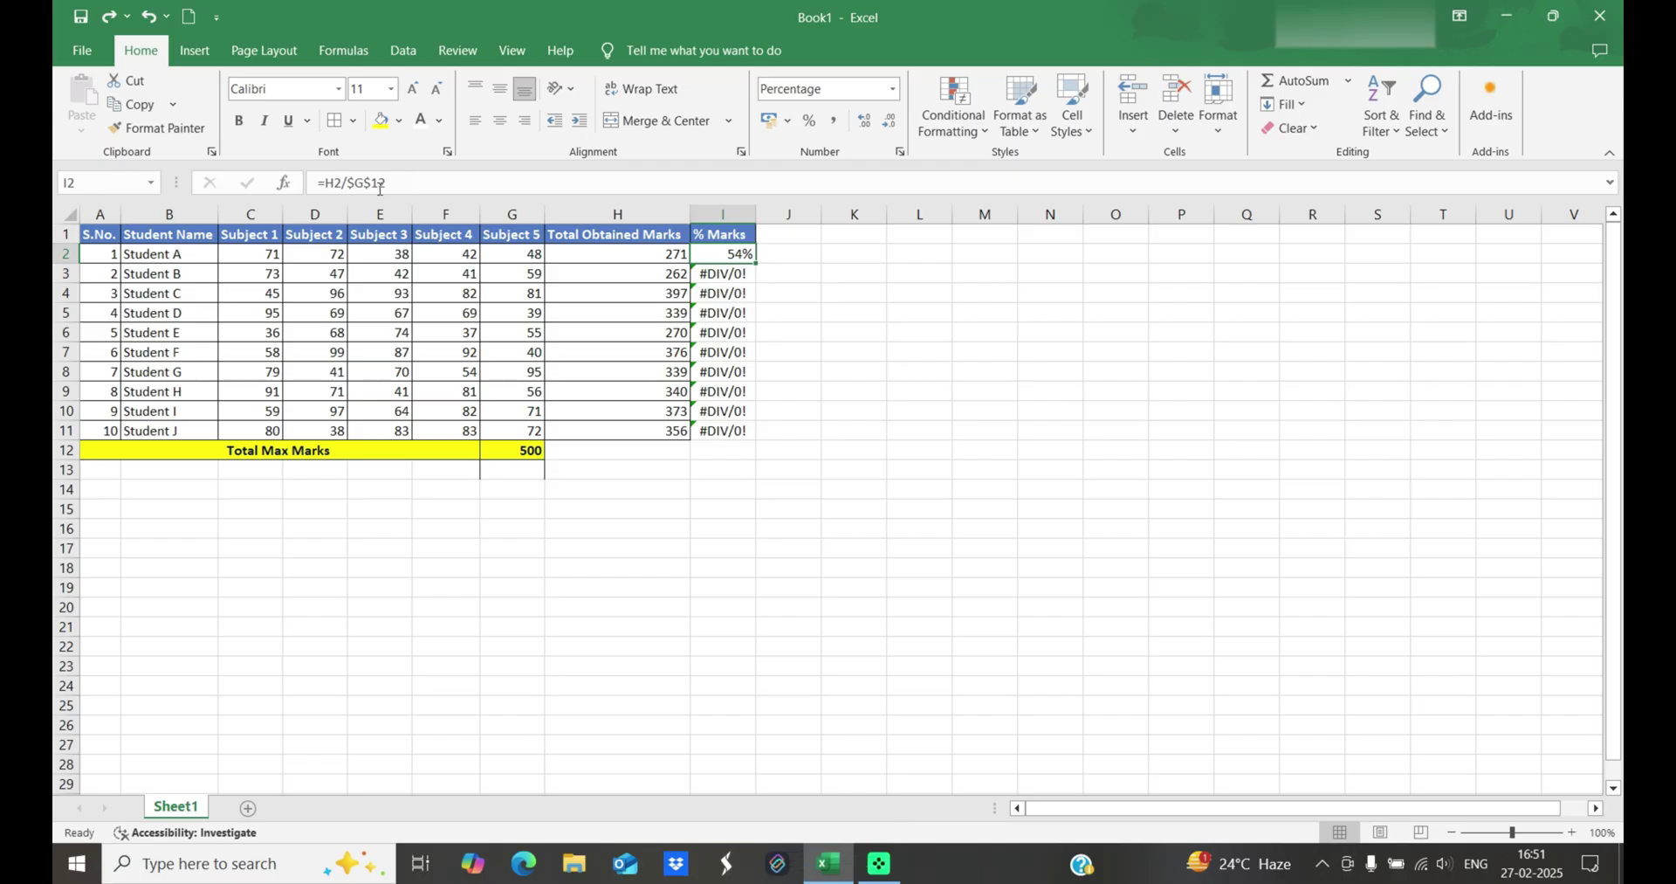
pyautogui.click(371, 186)
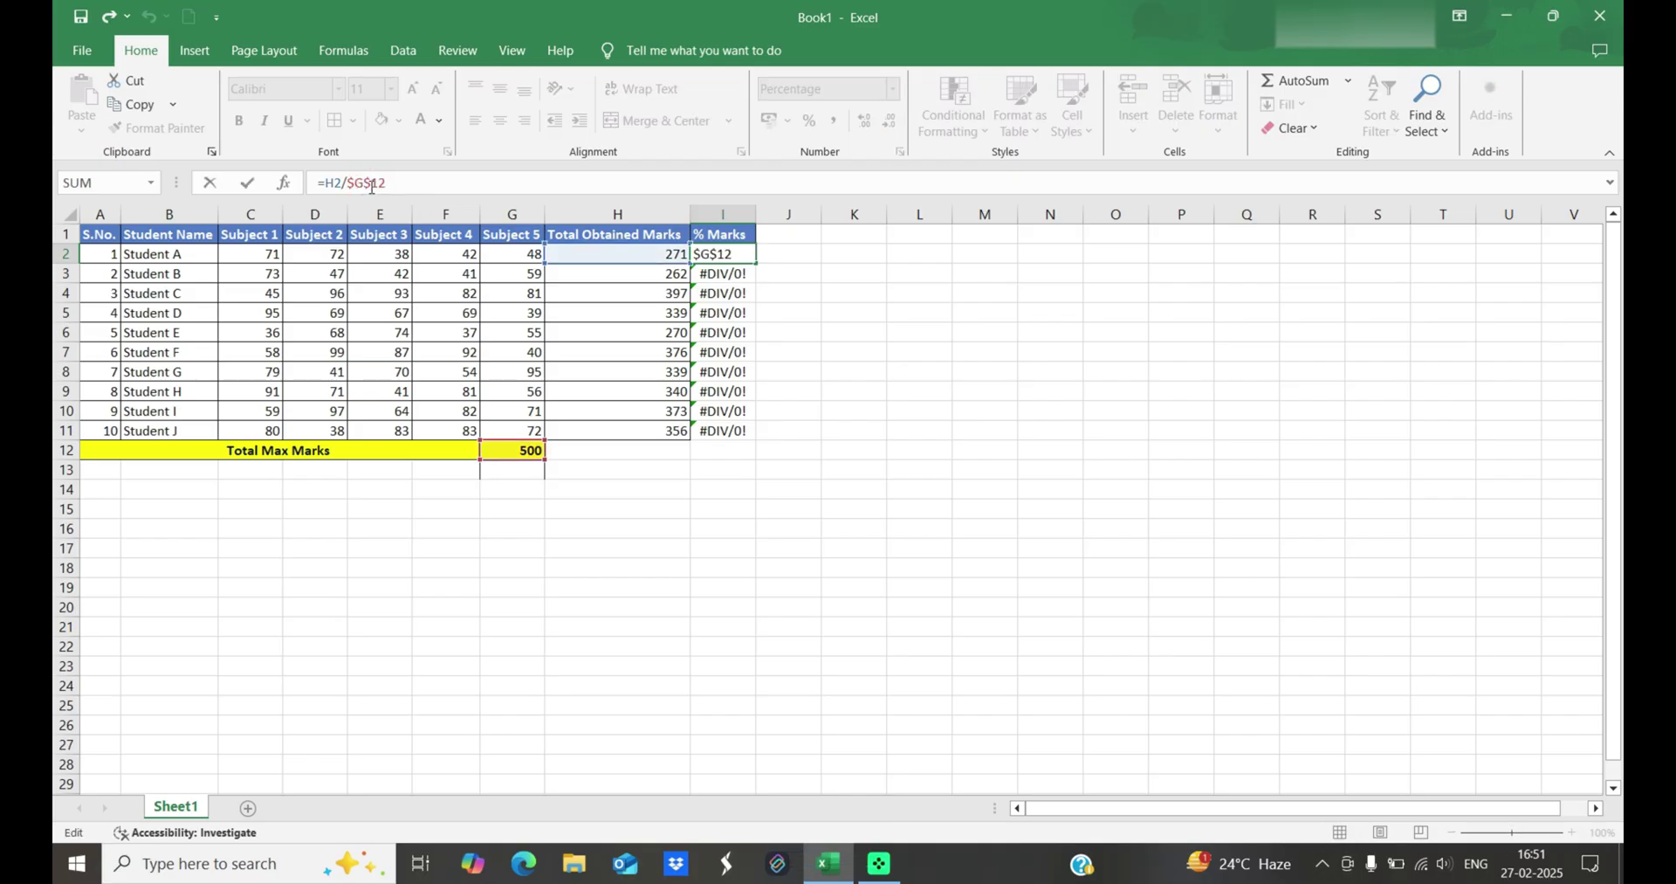
pyautogui.press('Tab')
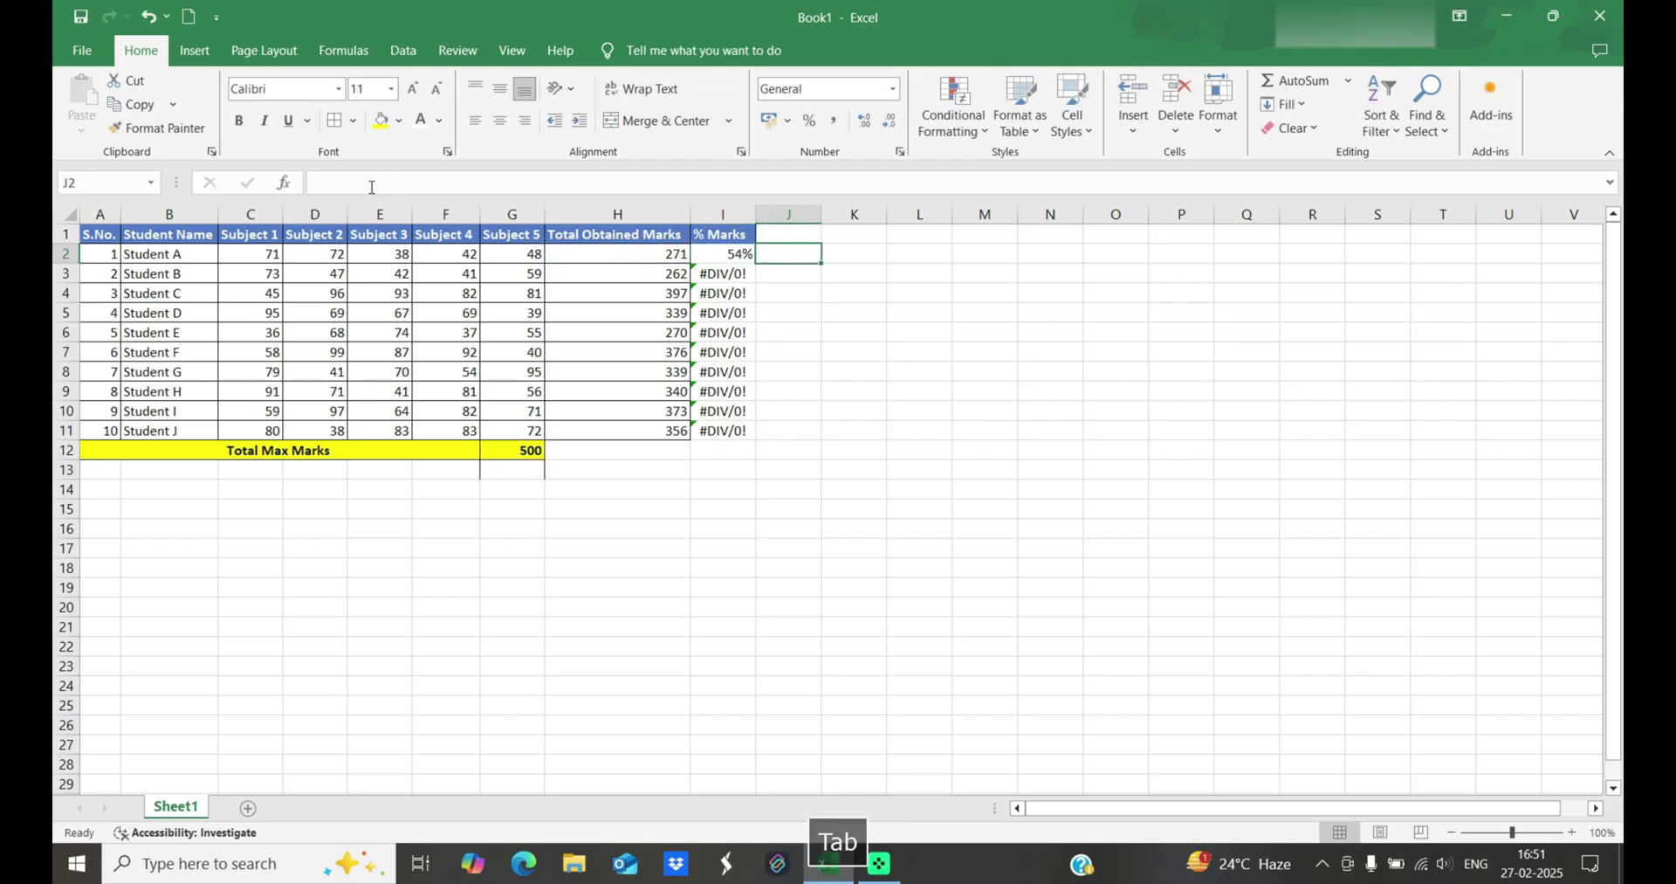
pyautogui.hotkey('ctrl', 'z')
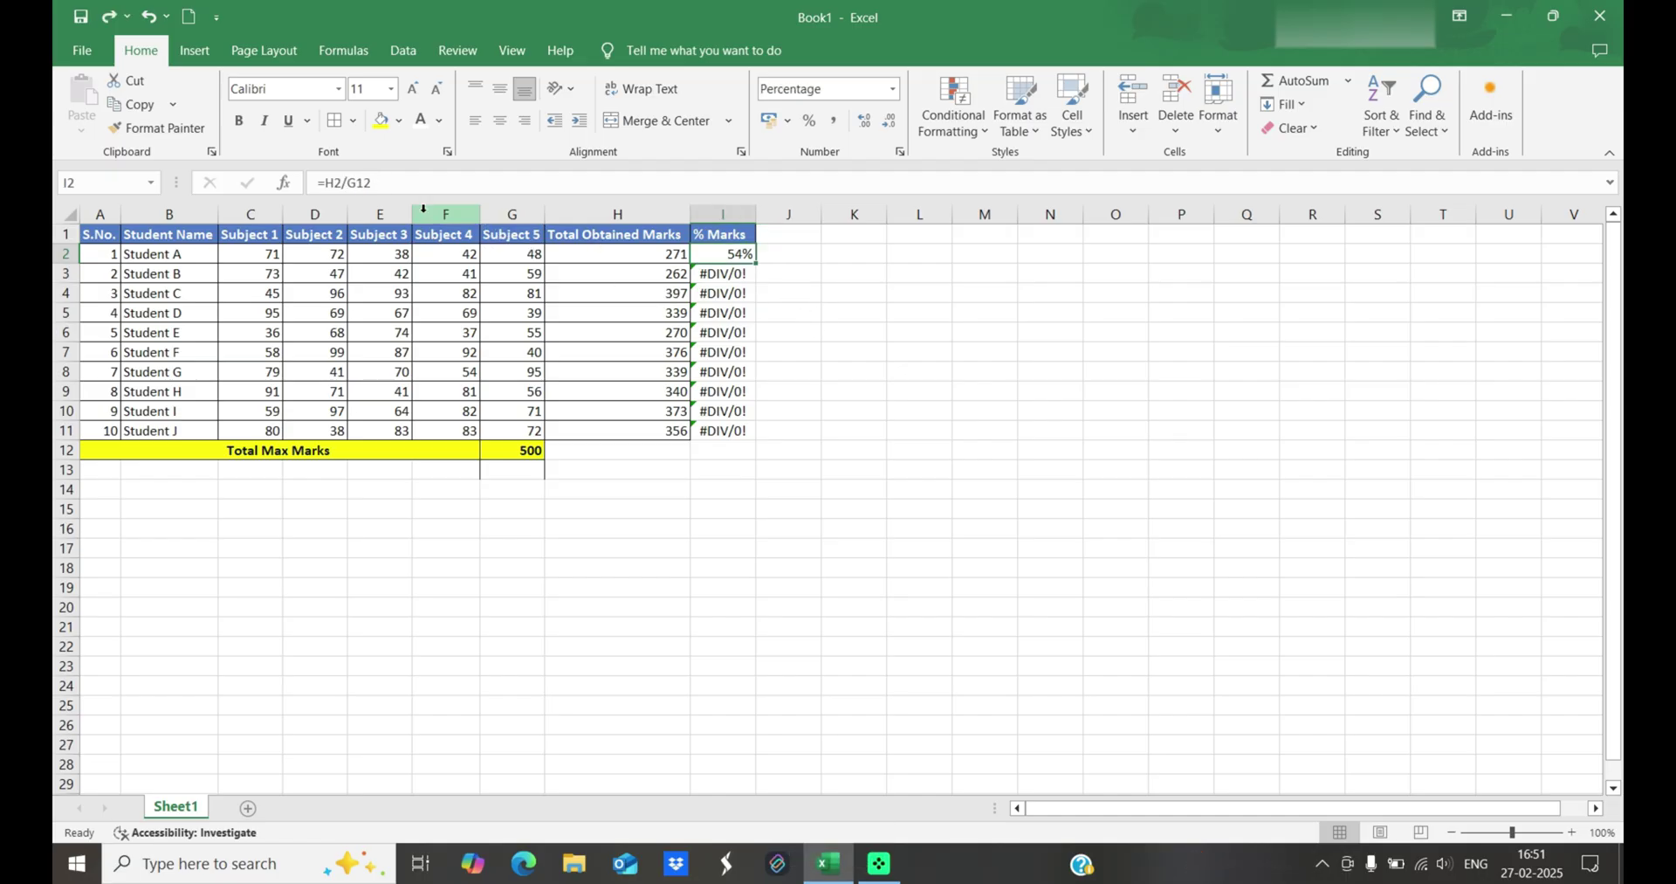
# Re-enter G12 as the divisor in Student A's percentage formula in I2 and toggle it to an absolute reference, =H2/$G$12.
pyautogui.click(374, 185)
pyautogui.doubleClick(350, 182)
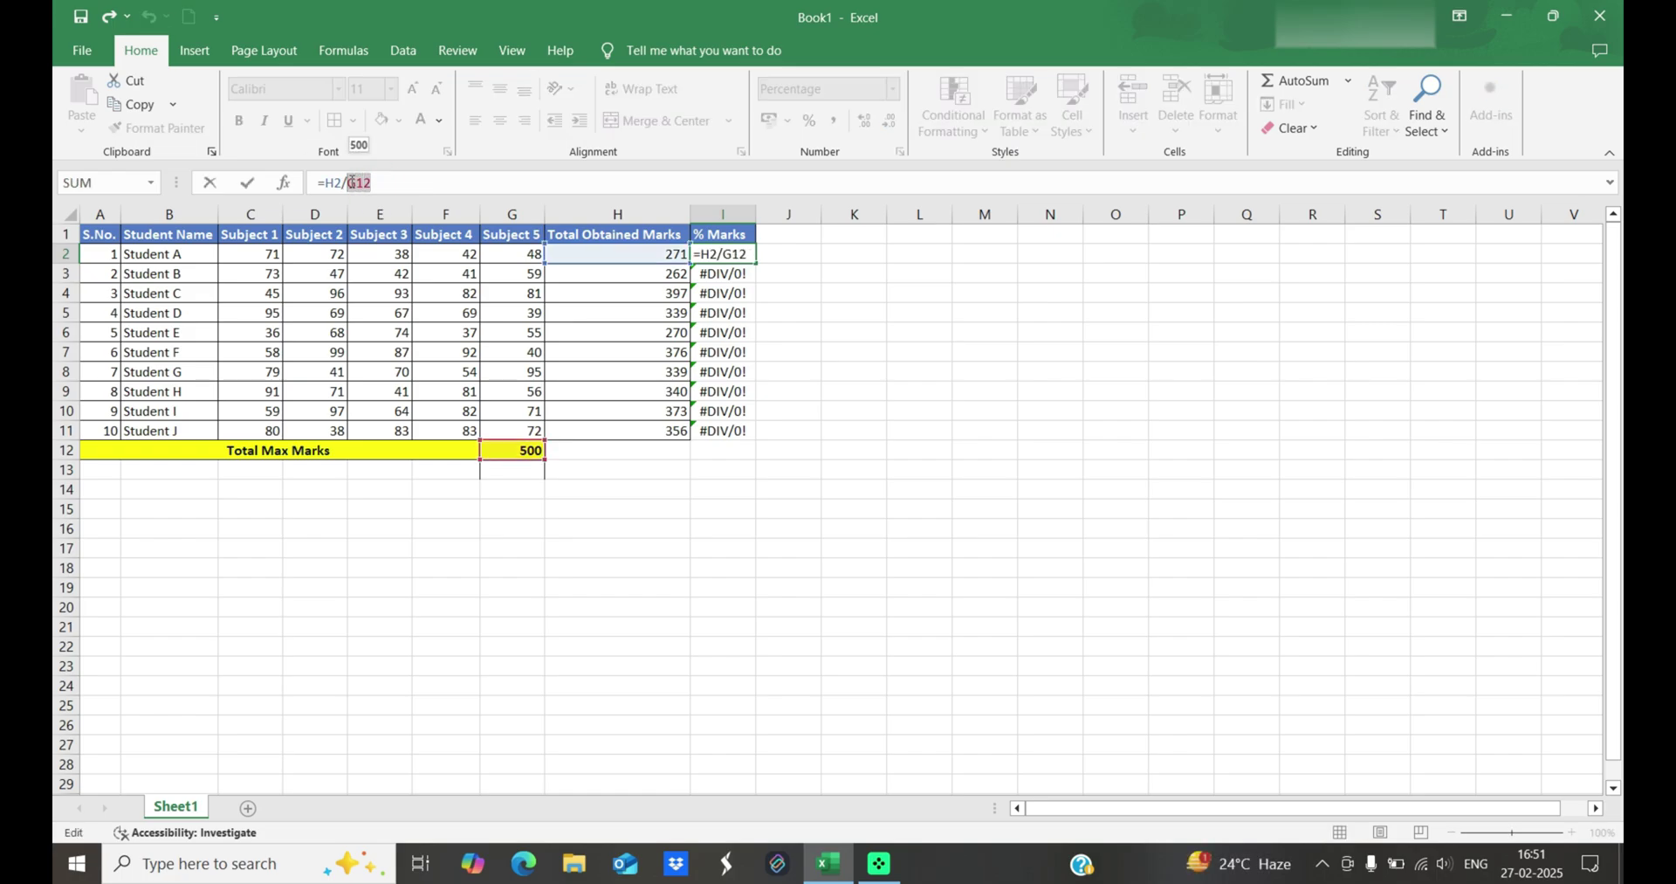
pyautogui.press('BackSpace')
pyautogui.write('G')
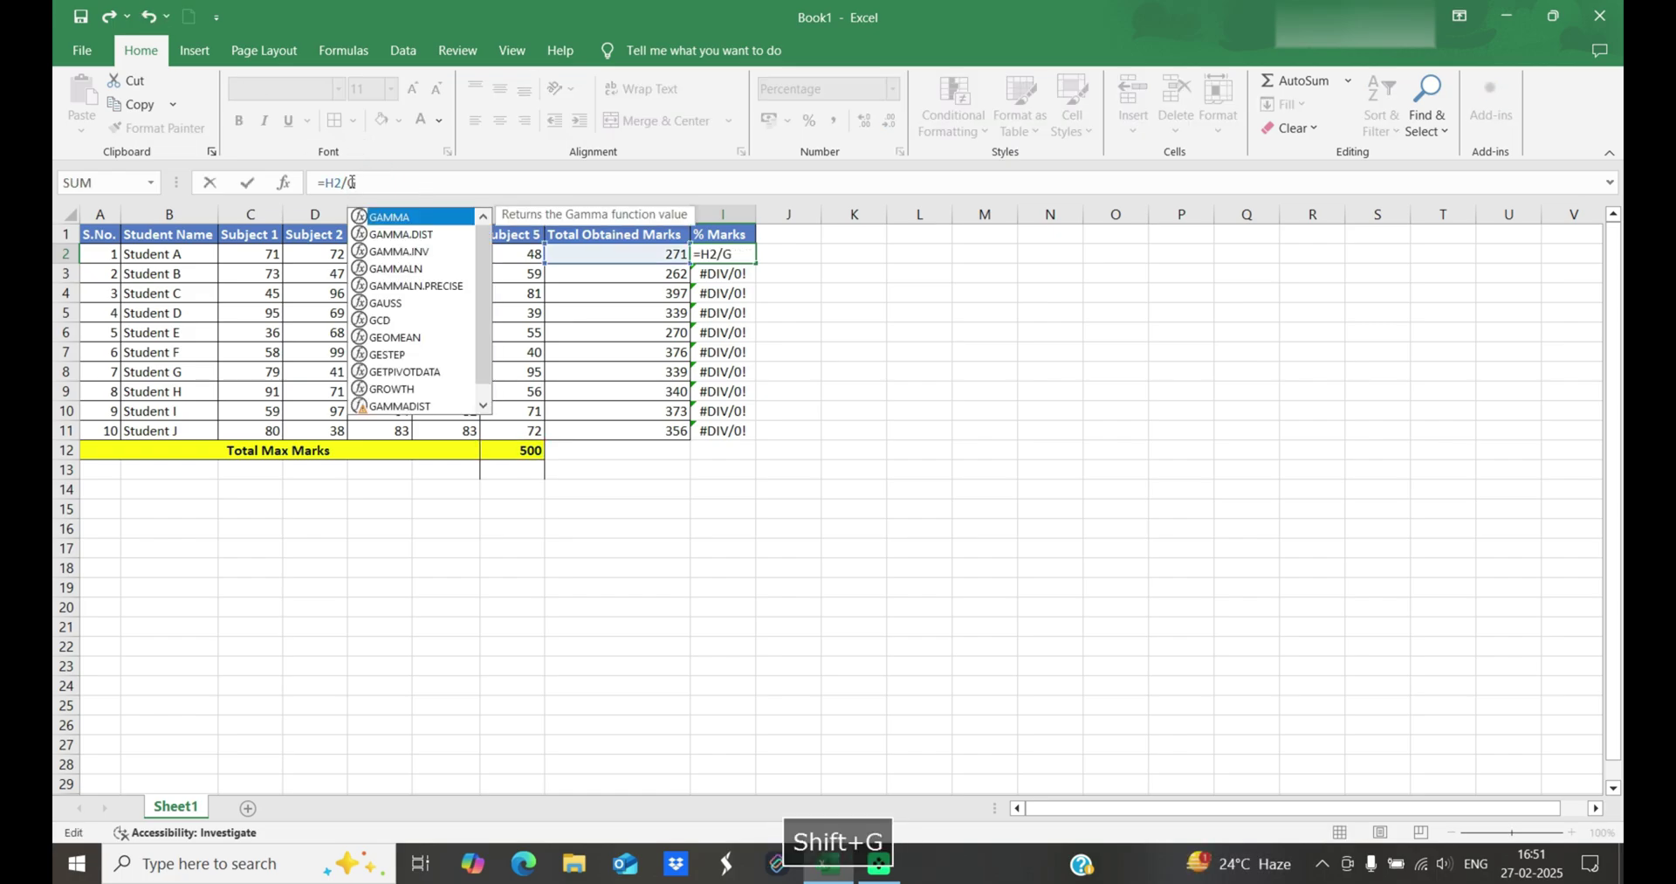
pyautogui.write('12')
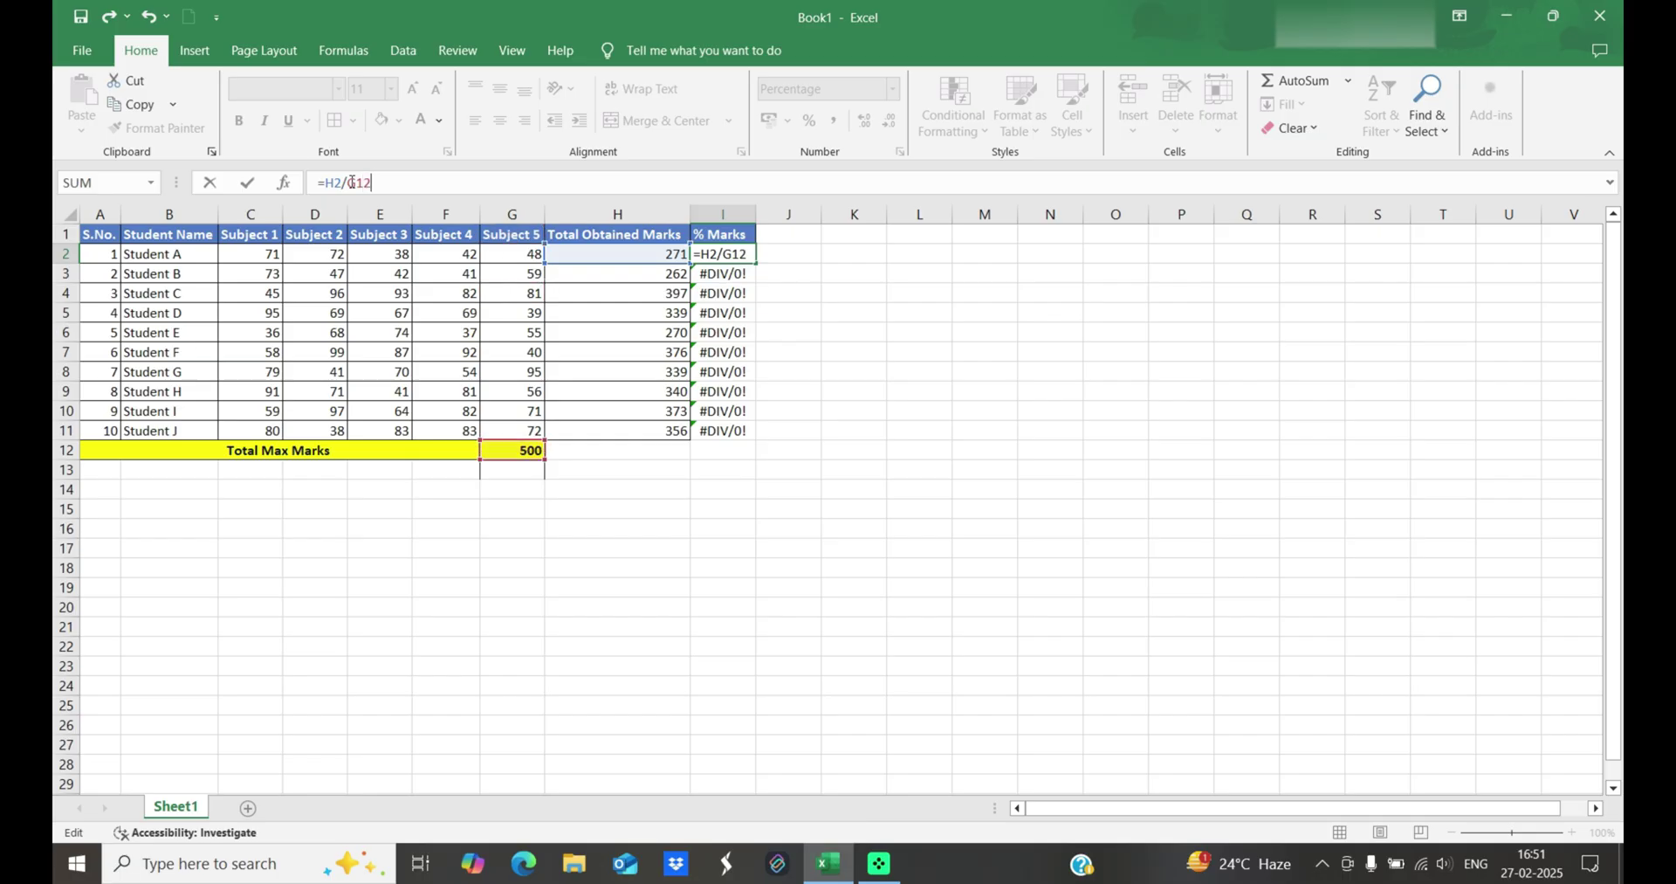
pyautogui.press('F4')
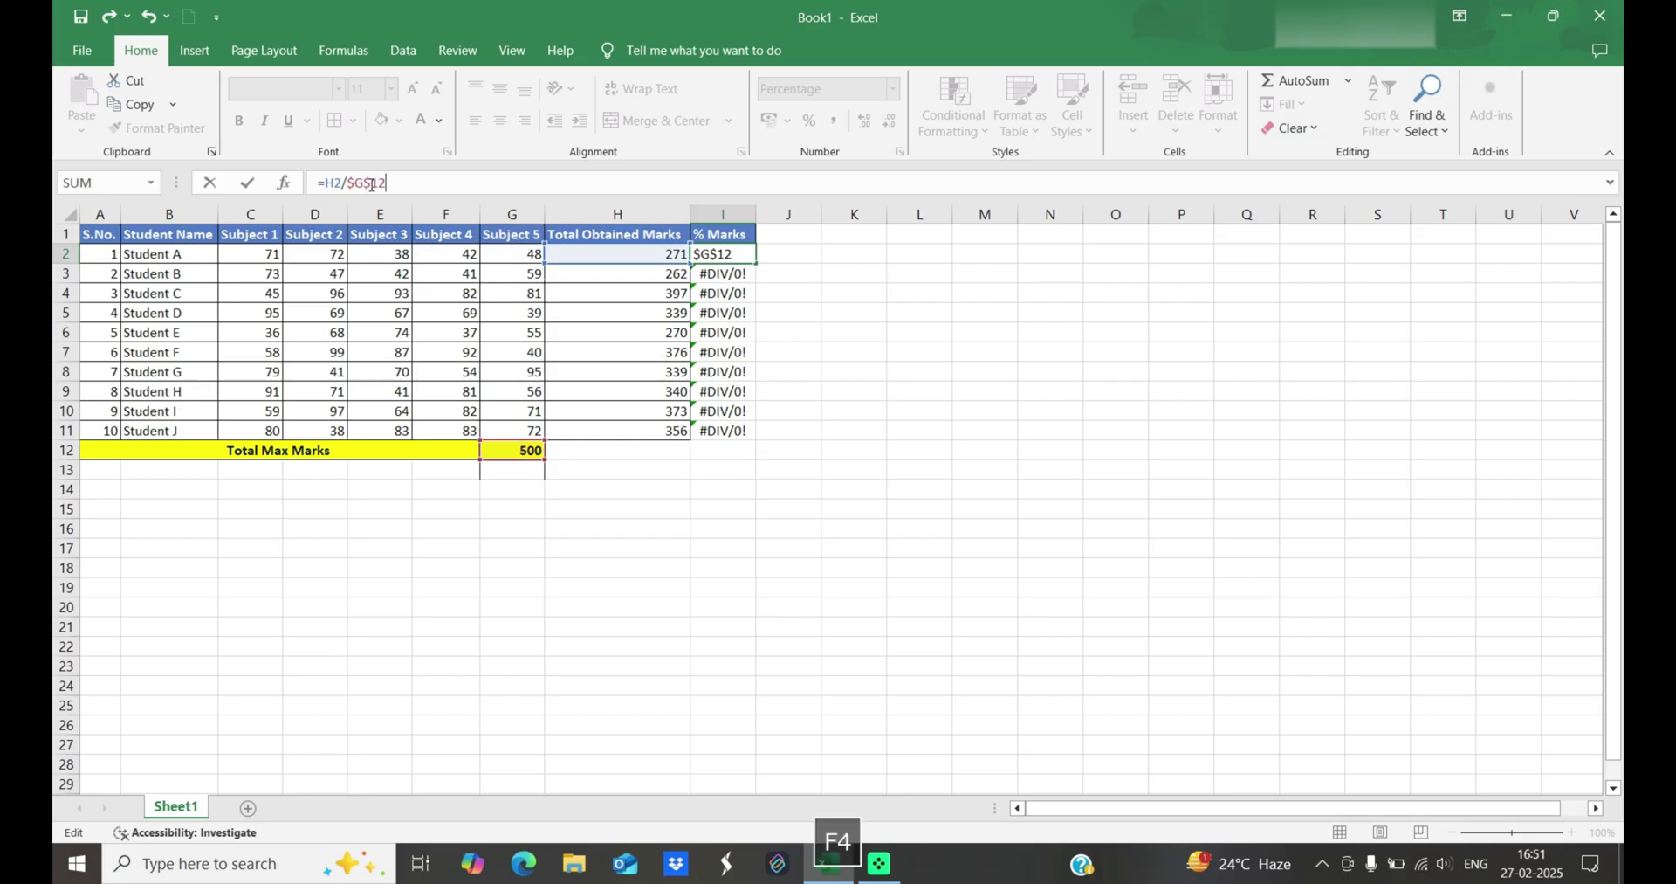
pyautogui.press('Return')
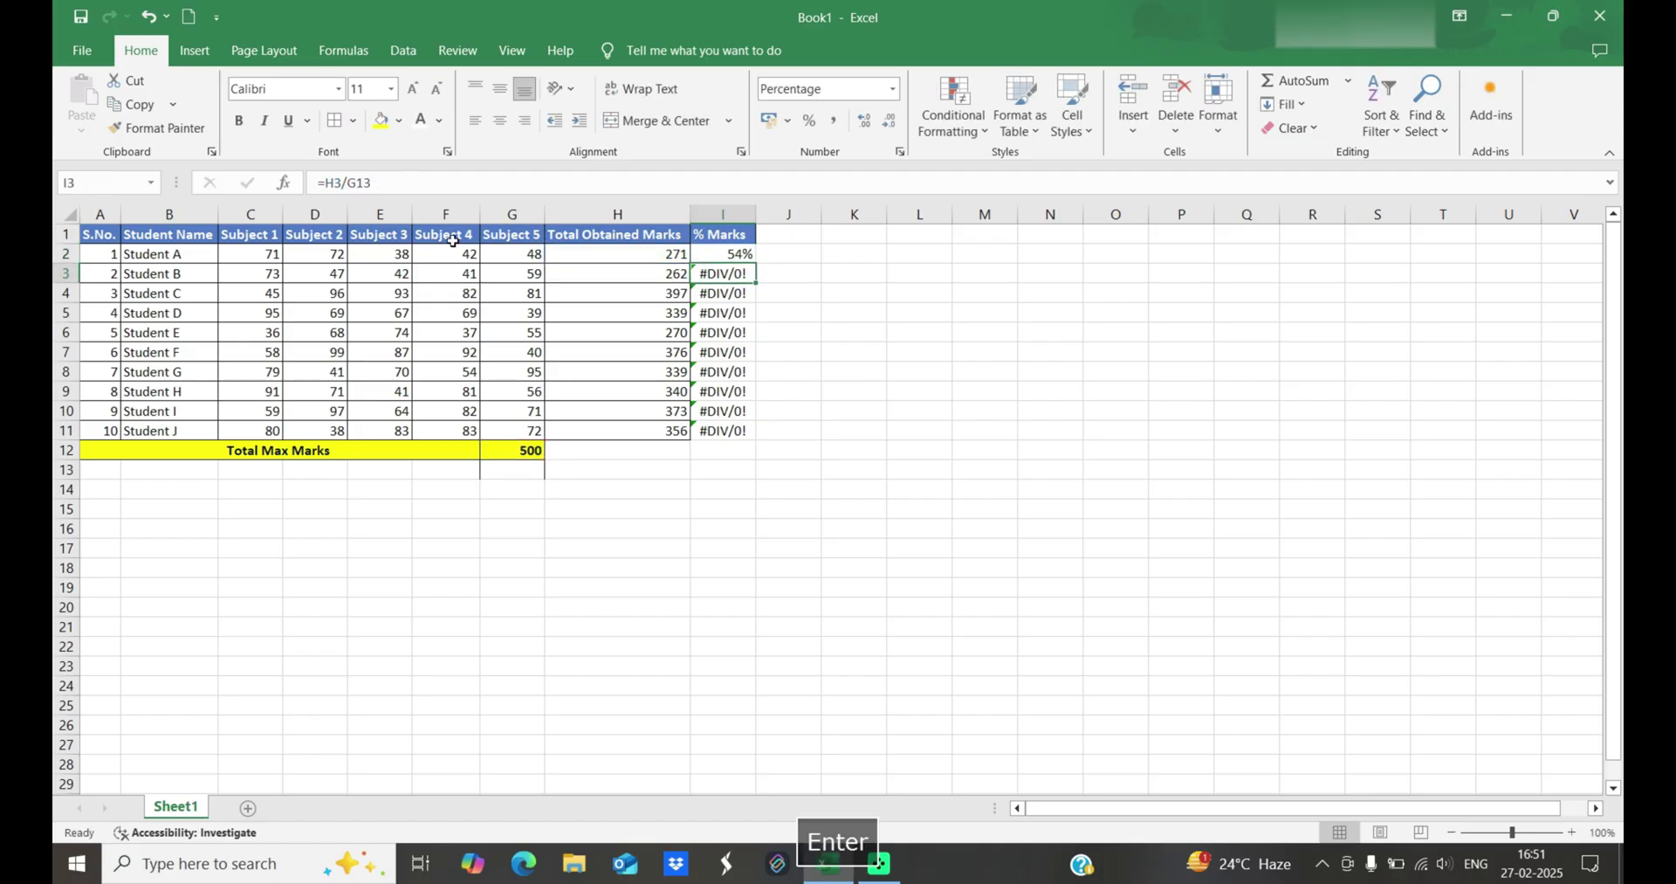
# Fill Student A's percentage formula from I2 down to I11 and check the copied formula in I11.
pyautogui.click(724, 253)
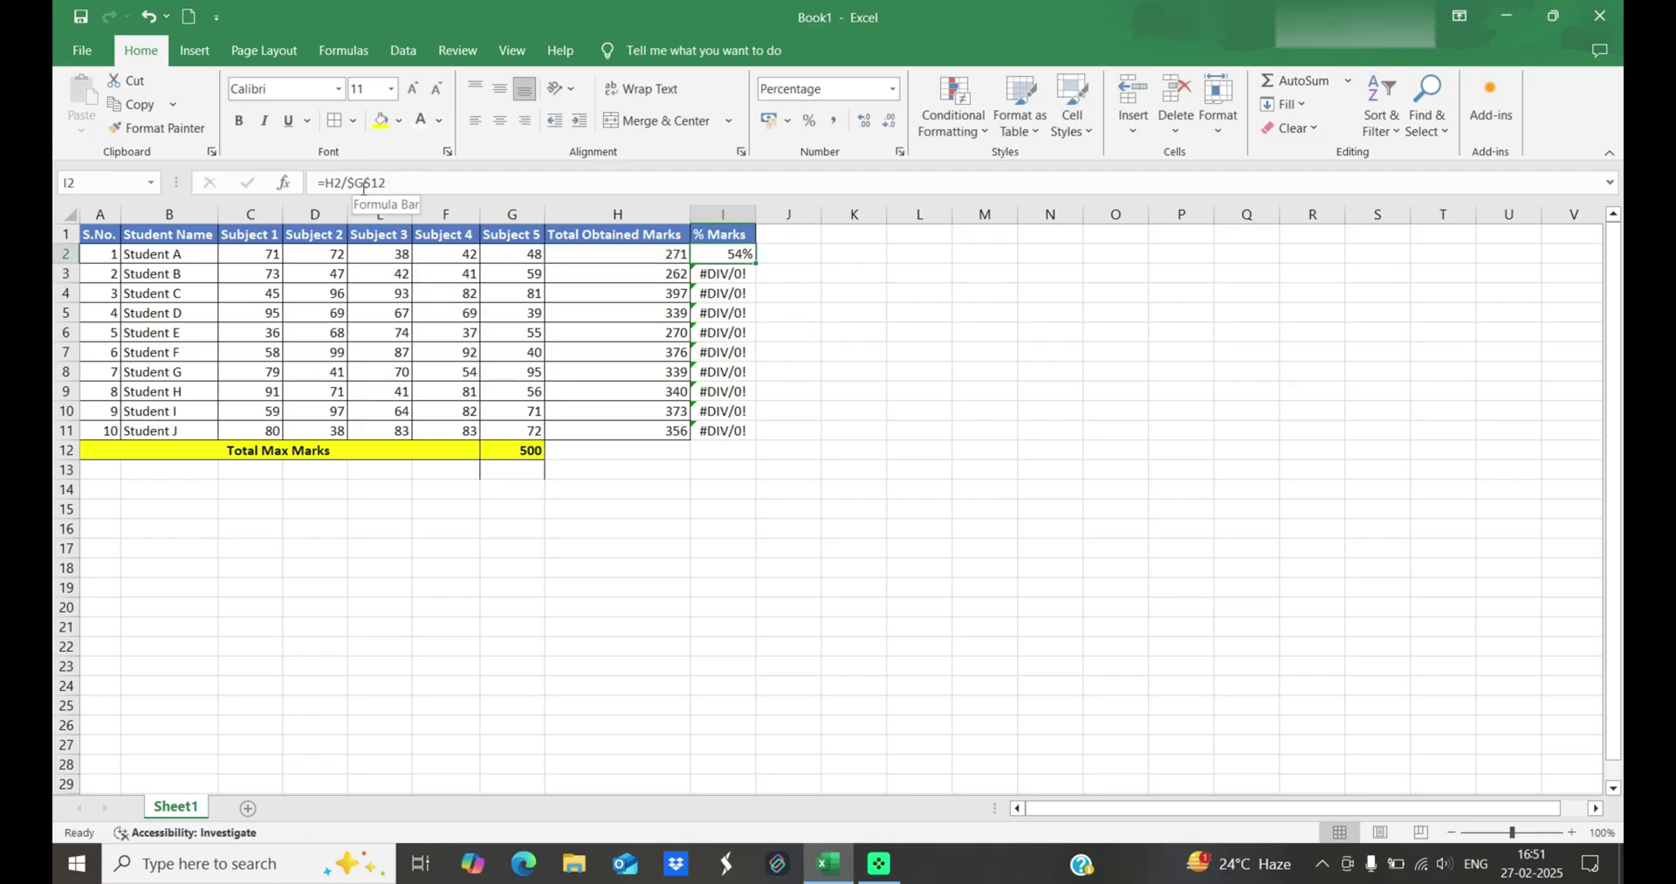
pyautogui.click(521, 454)
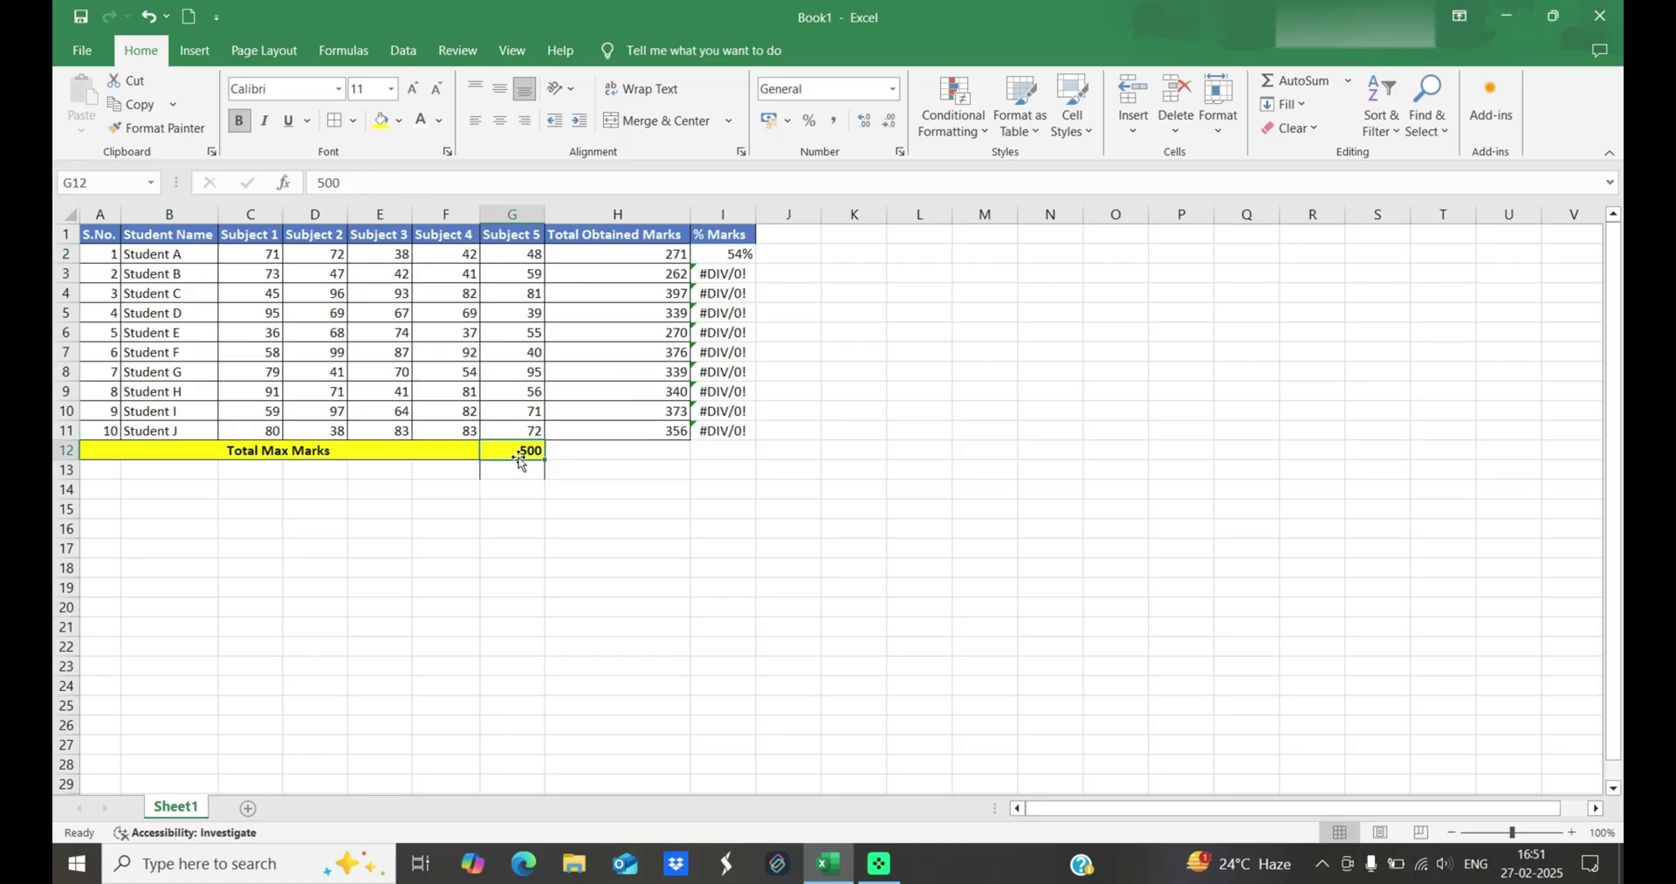
pyautogui.click(749, 253)
pyautogui.doubleClick(756, 262)
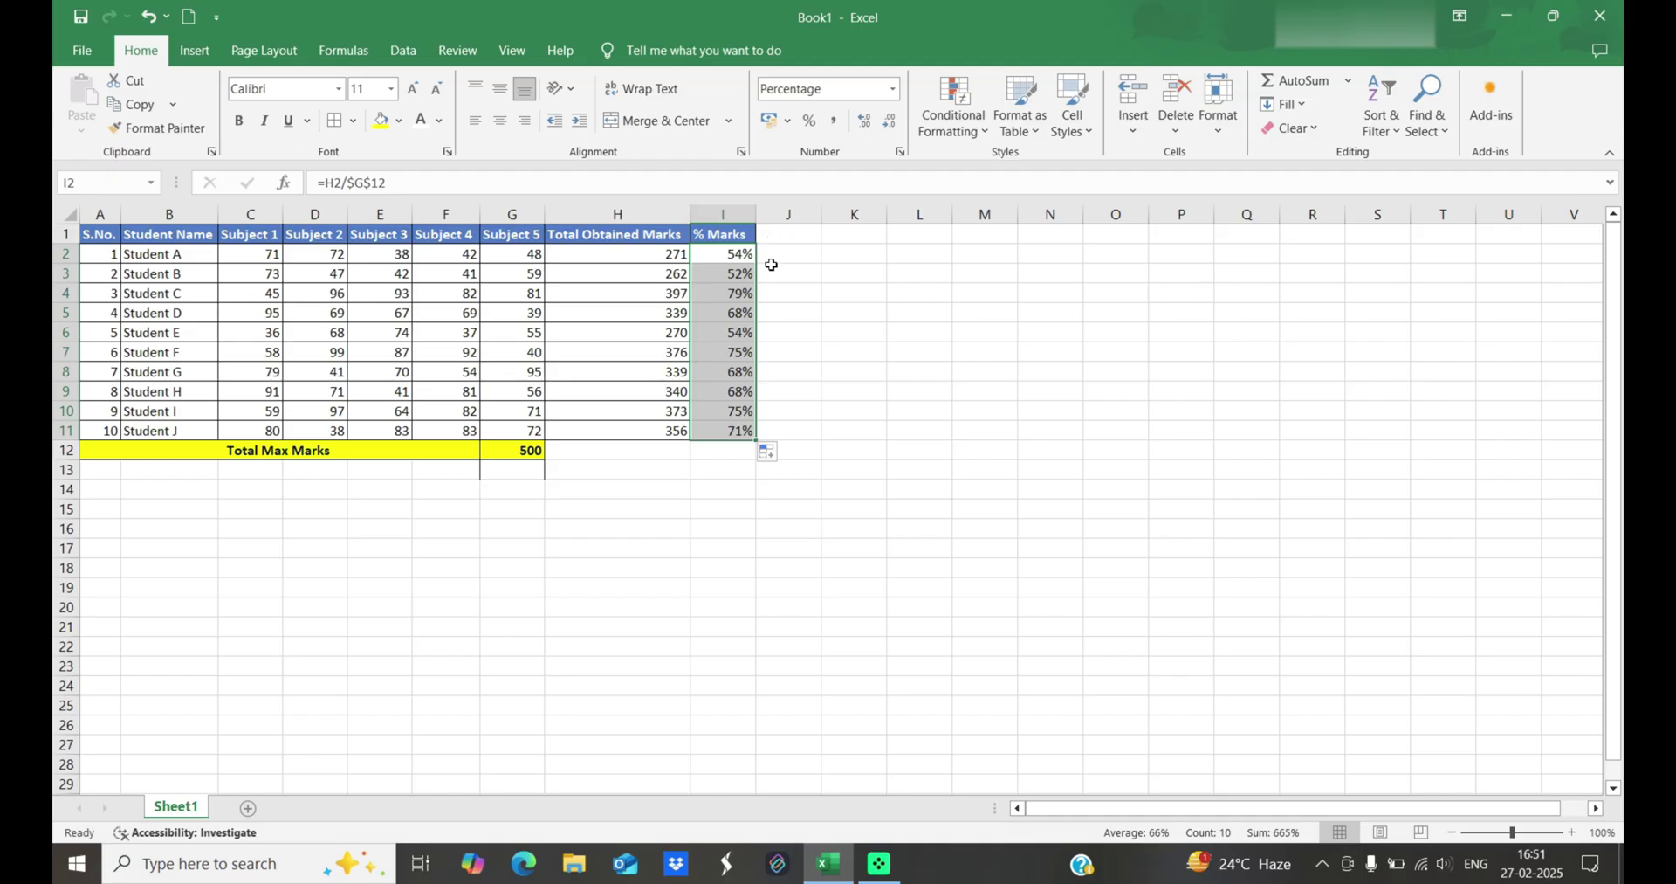
pyautogui.click(739, 433)
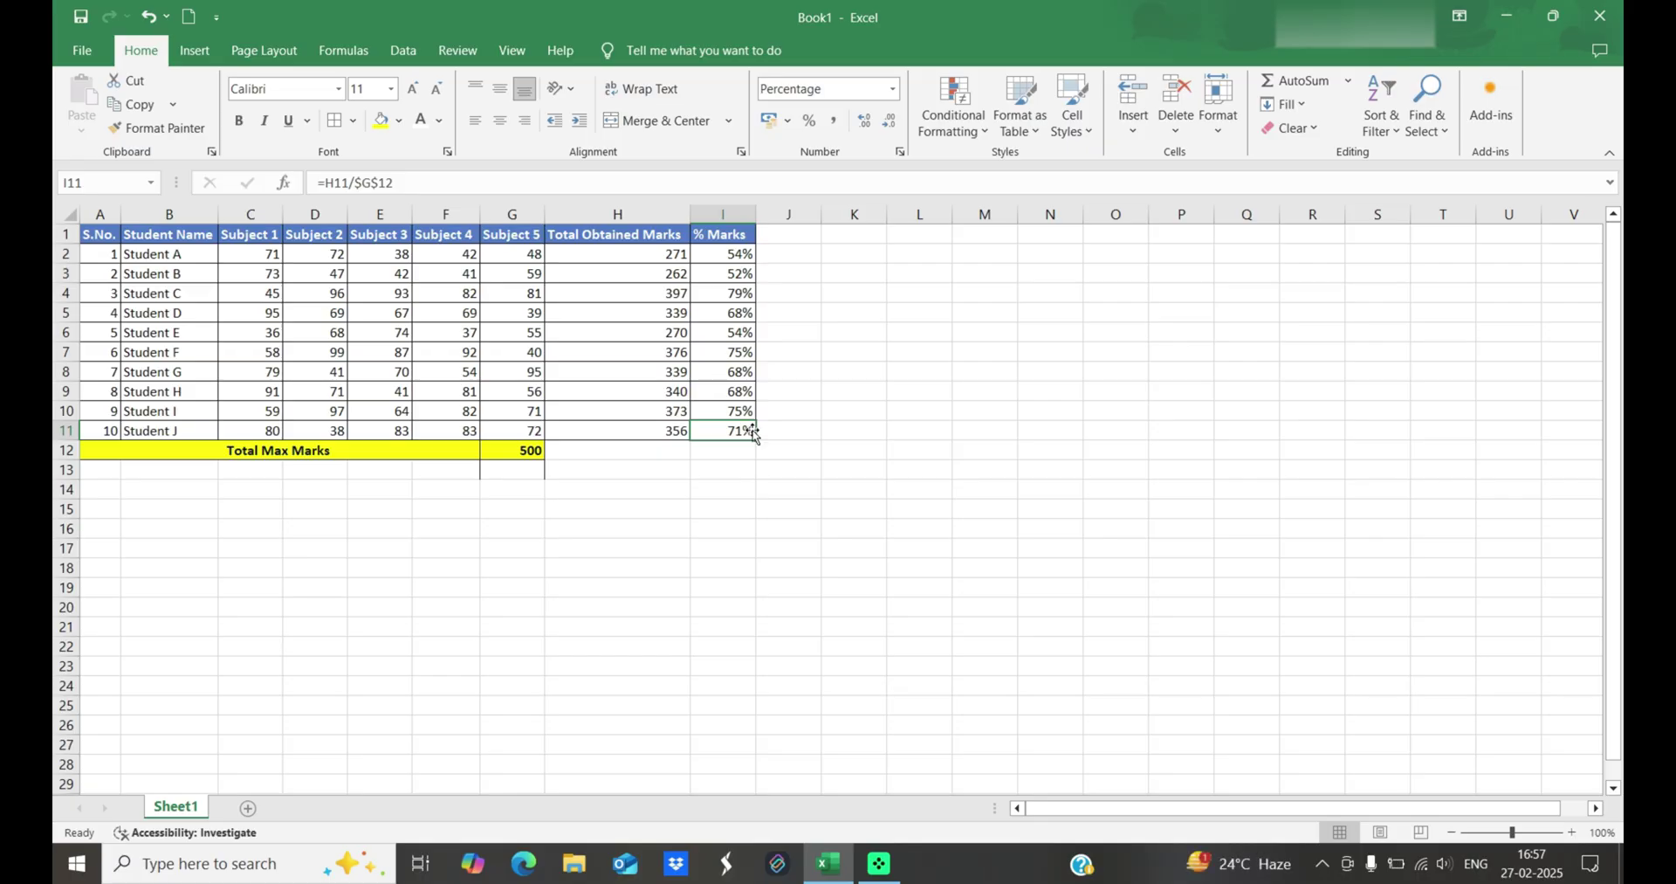
# Enter the column headers "% Subject1" in J1 and "%Subject2" in K1.
pyautogui.click(784, 242)
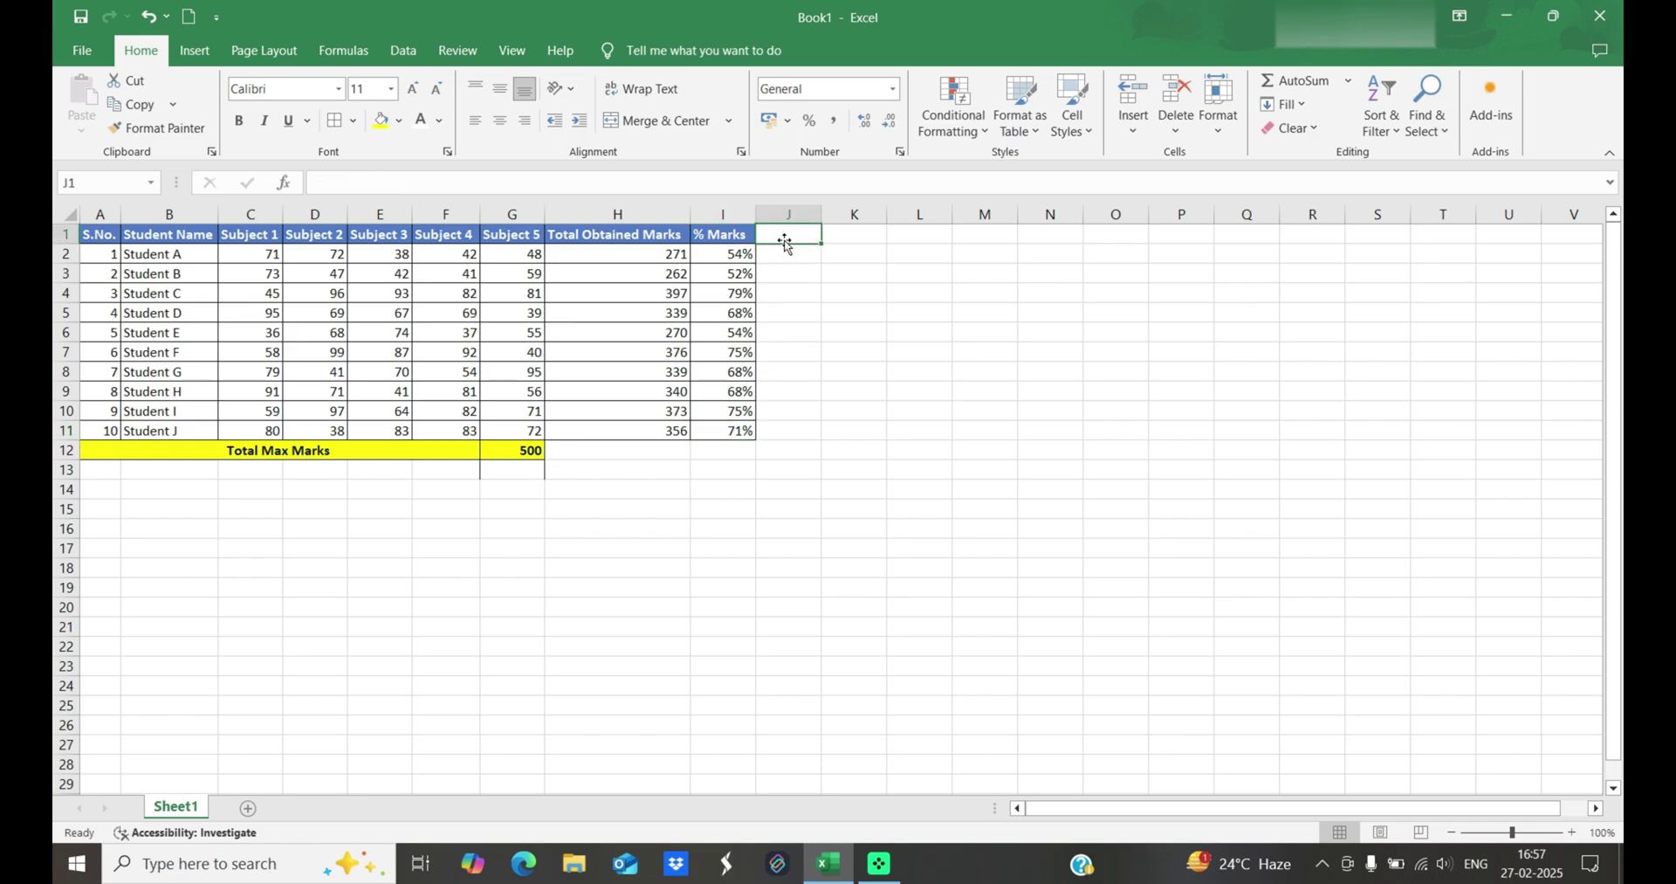
pyautogui.write('% S')
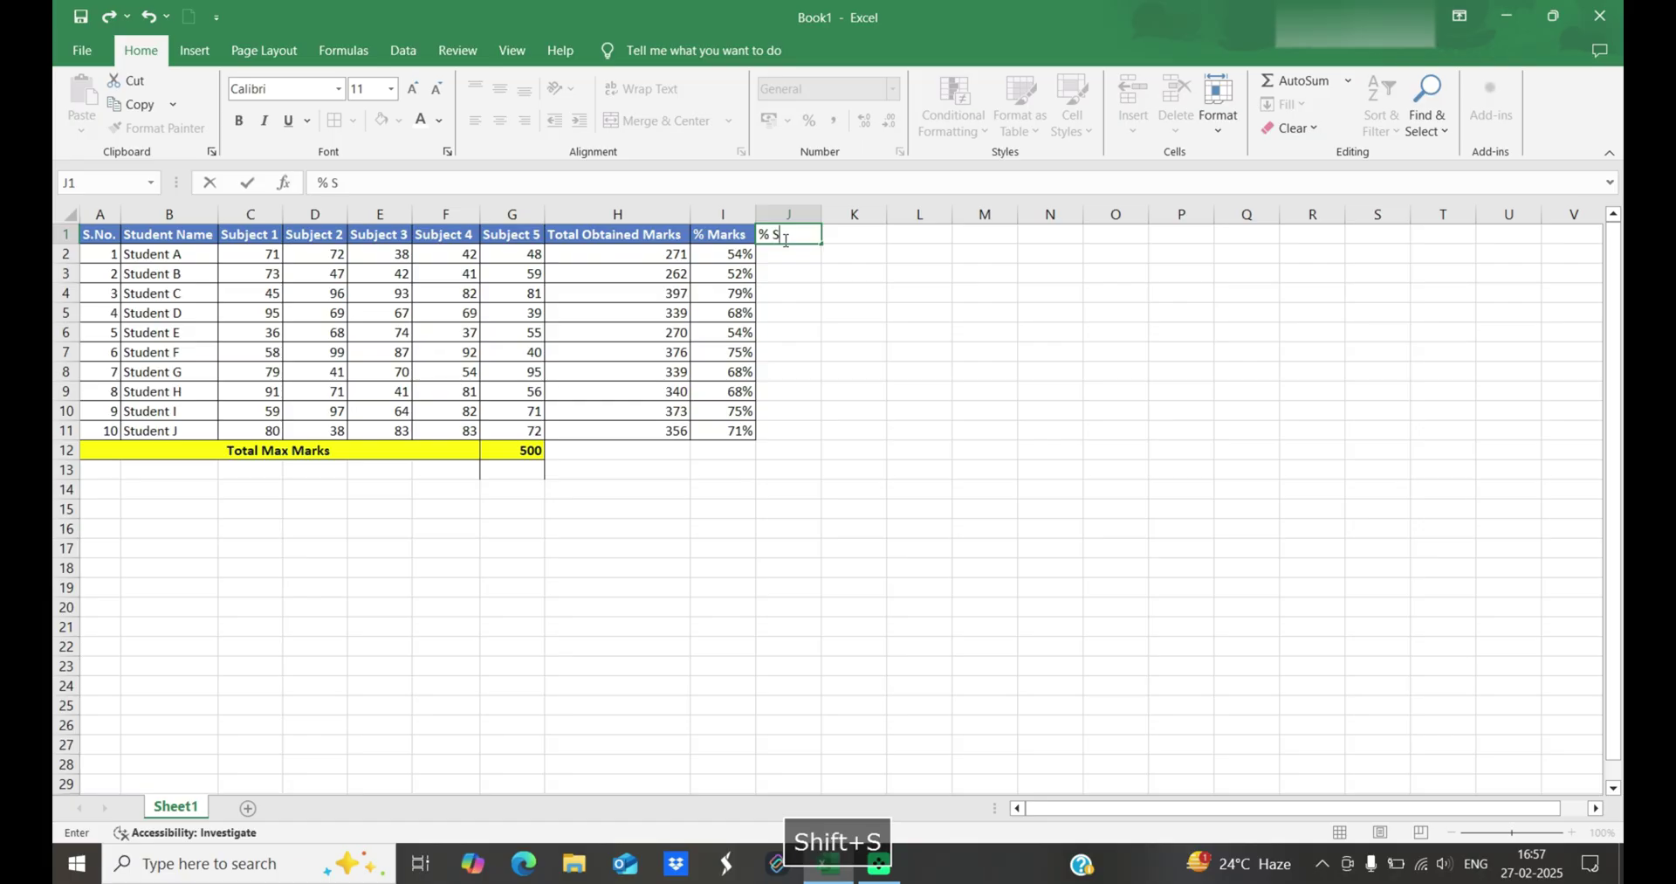
pyautogui.write('ubject1')
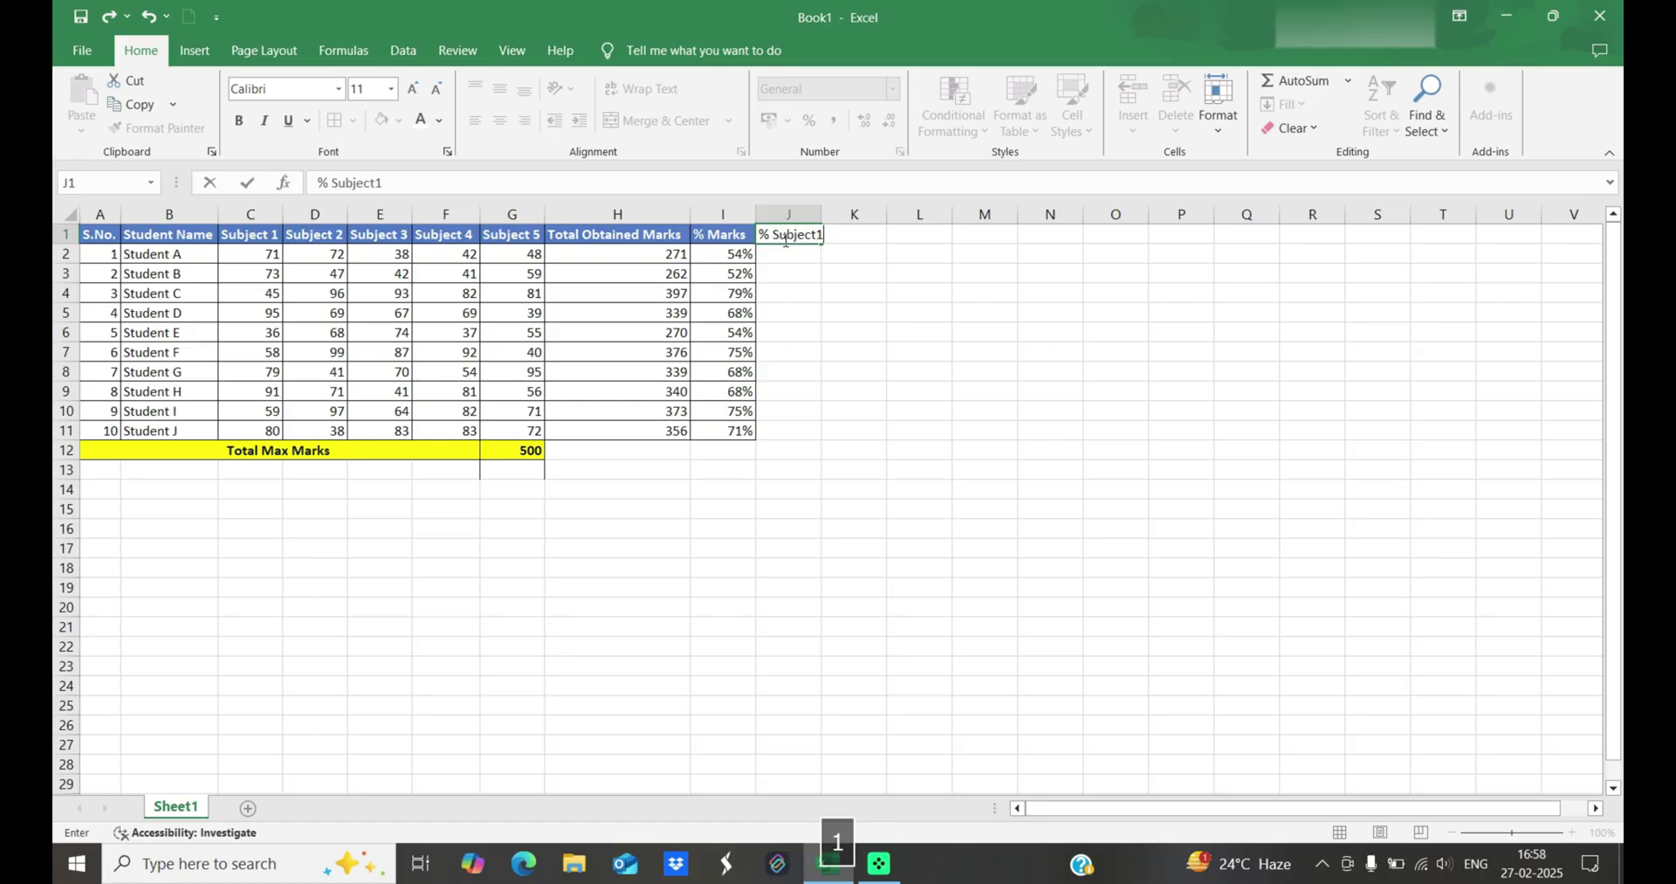
pyautogui.press('capslock')
pyautogui.press('Tab')
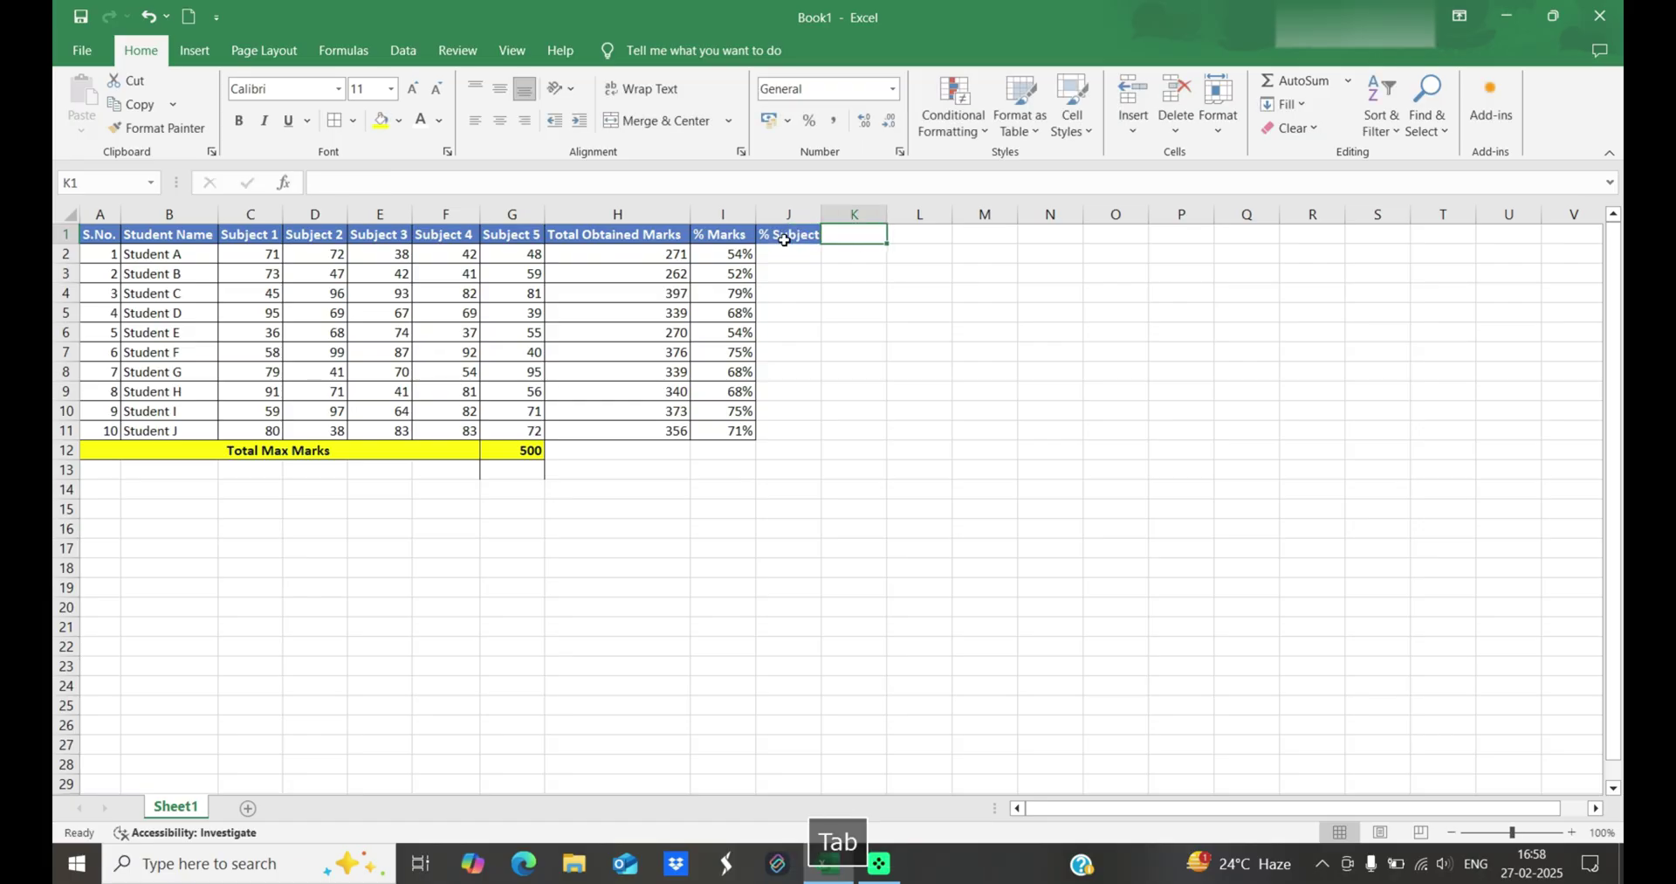
pyautogui.write('%')
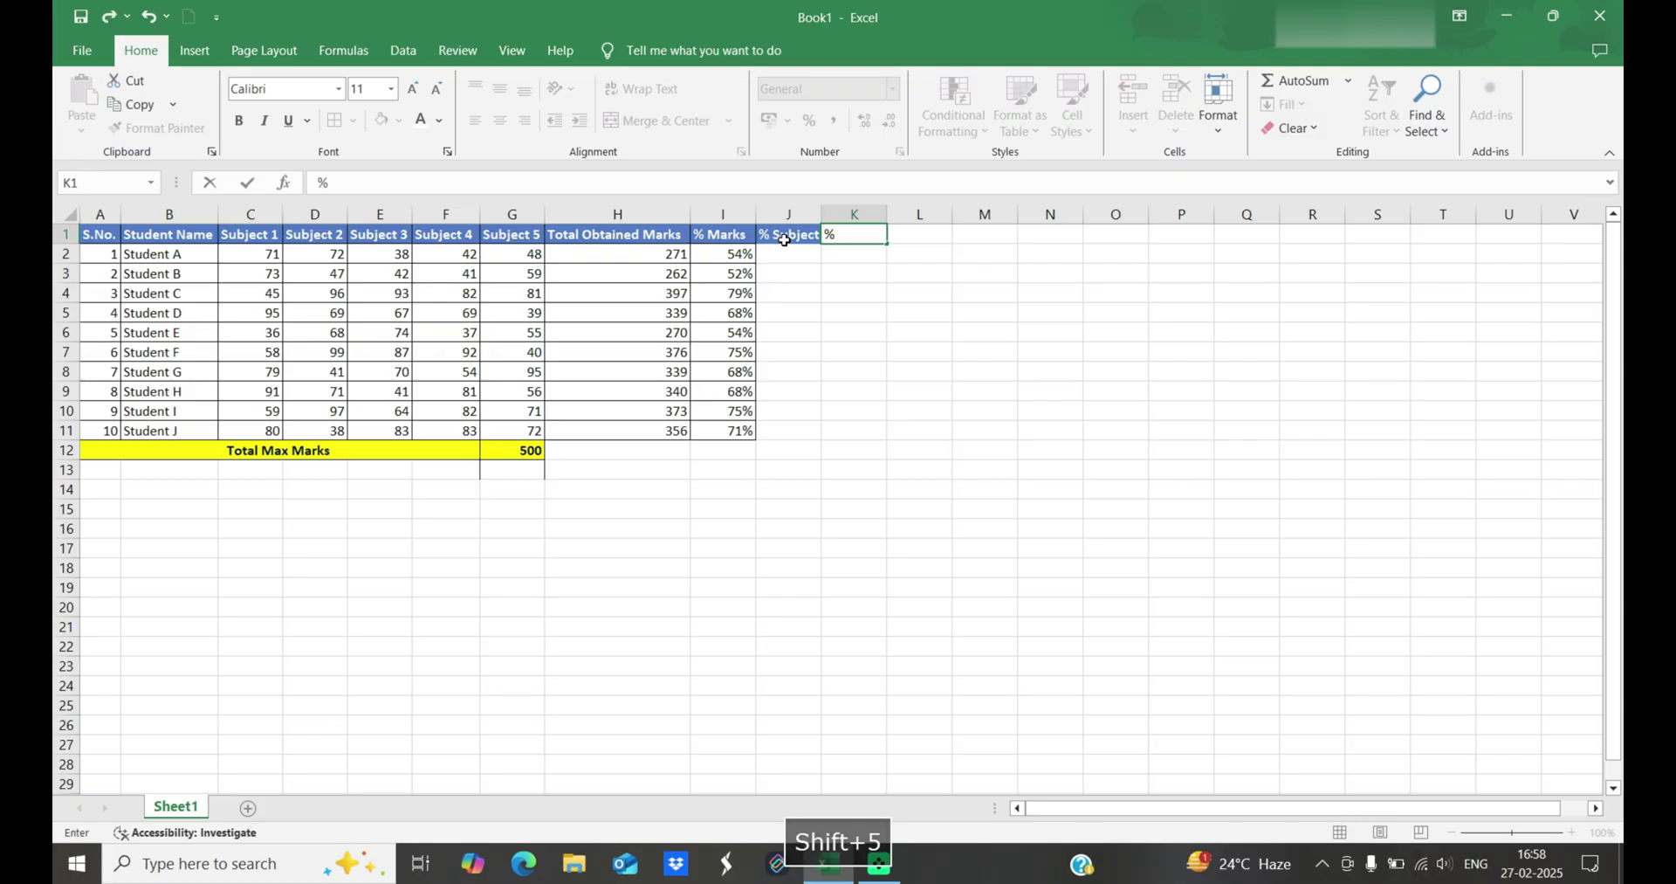
pyautogui.write('sUBJEC')
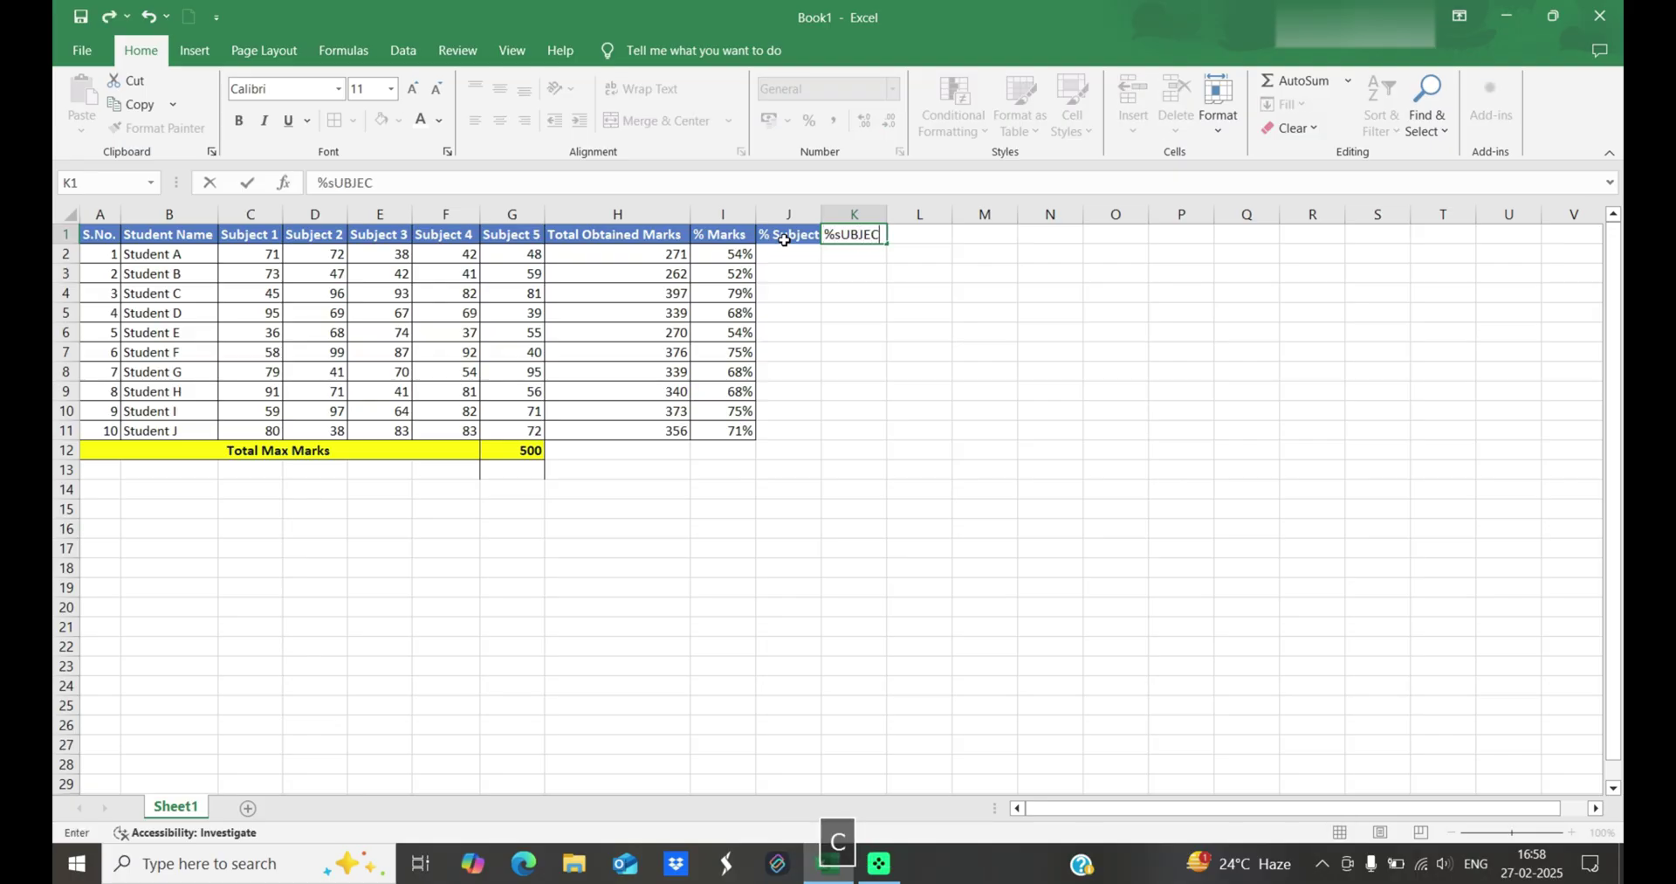
pyautogui.write('T2')
pyautogui.press('capslock')
pyautogui.press('Return')
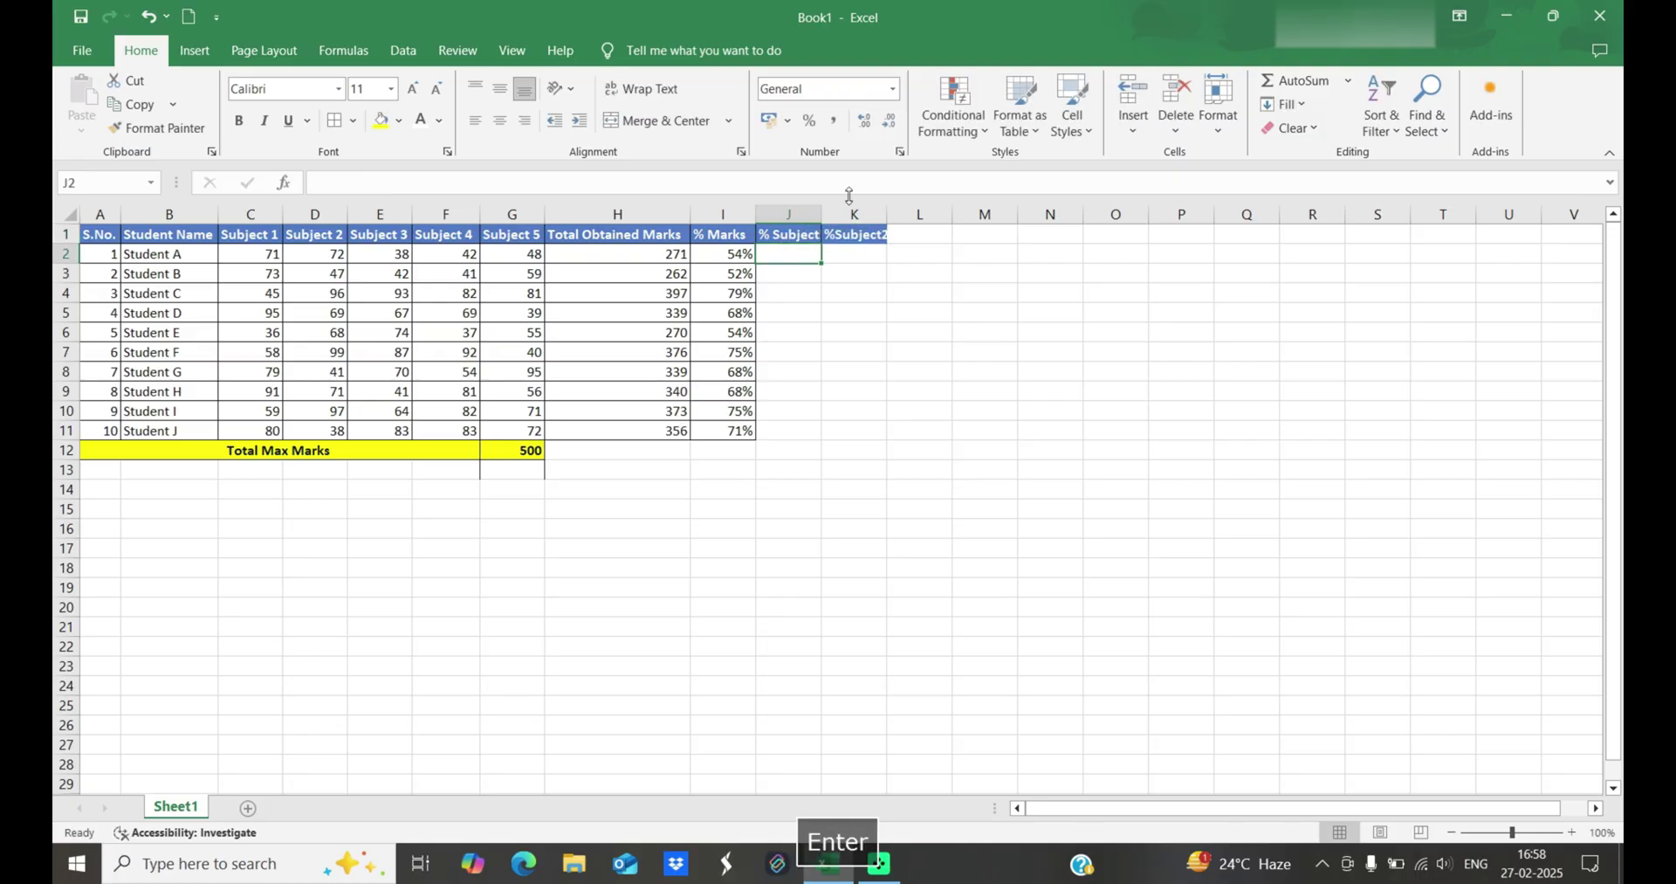
# Auto-fit the widths of columns K and J to their headers.
pyautogui.click(882, 214)
pyautogui.doubleClick(882, 214)
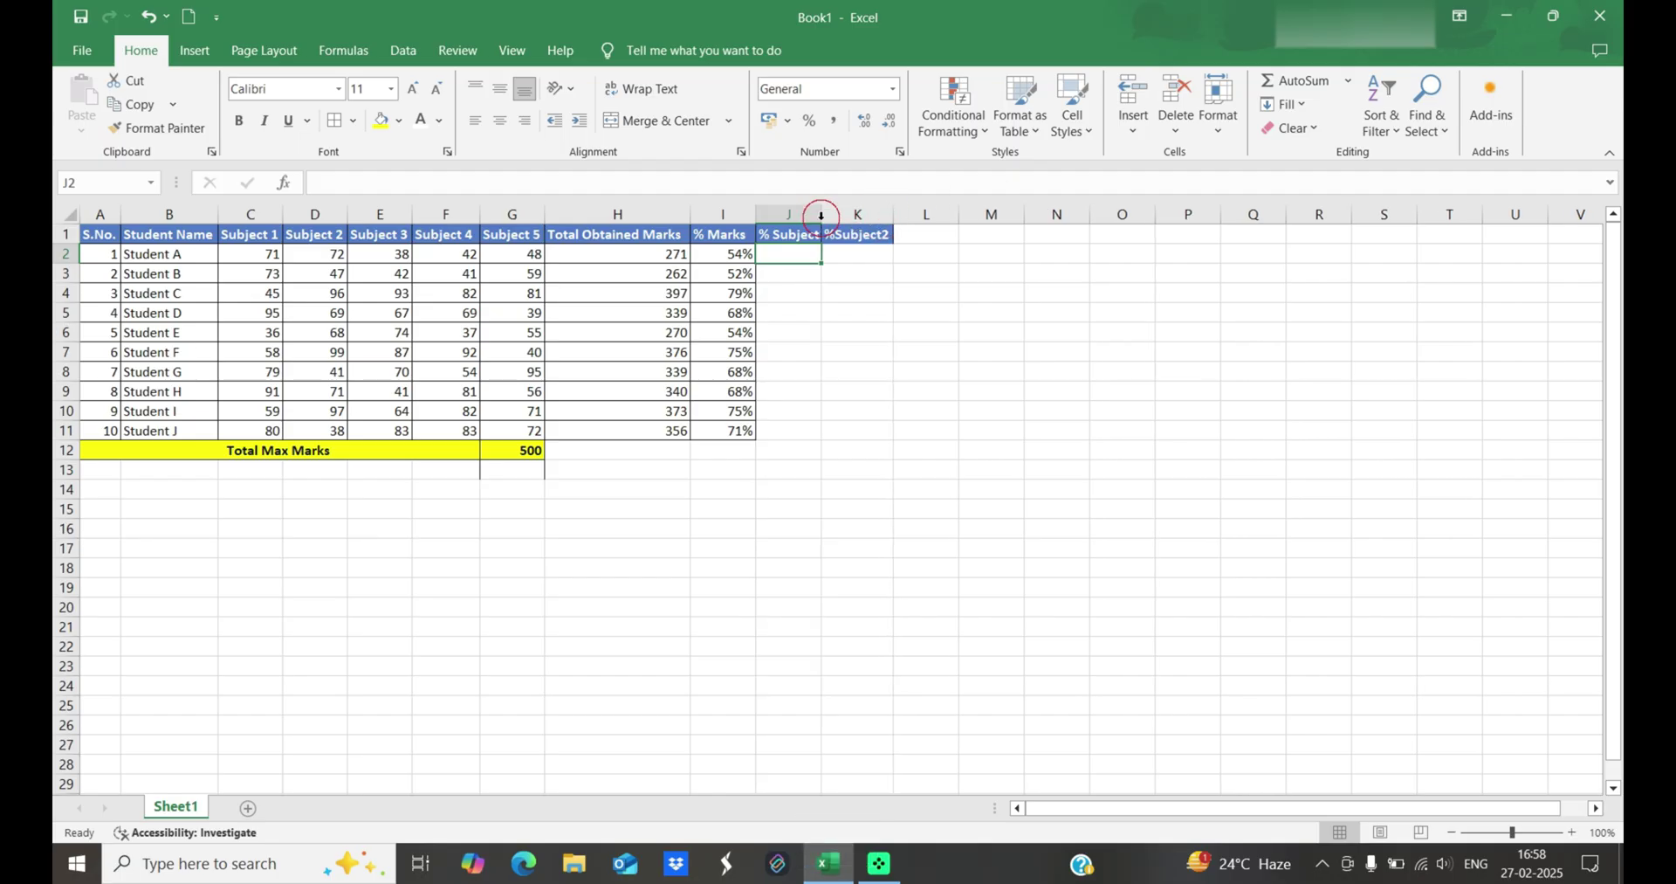
pyautogui.doubleClick(821, 214)
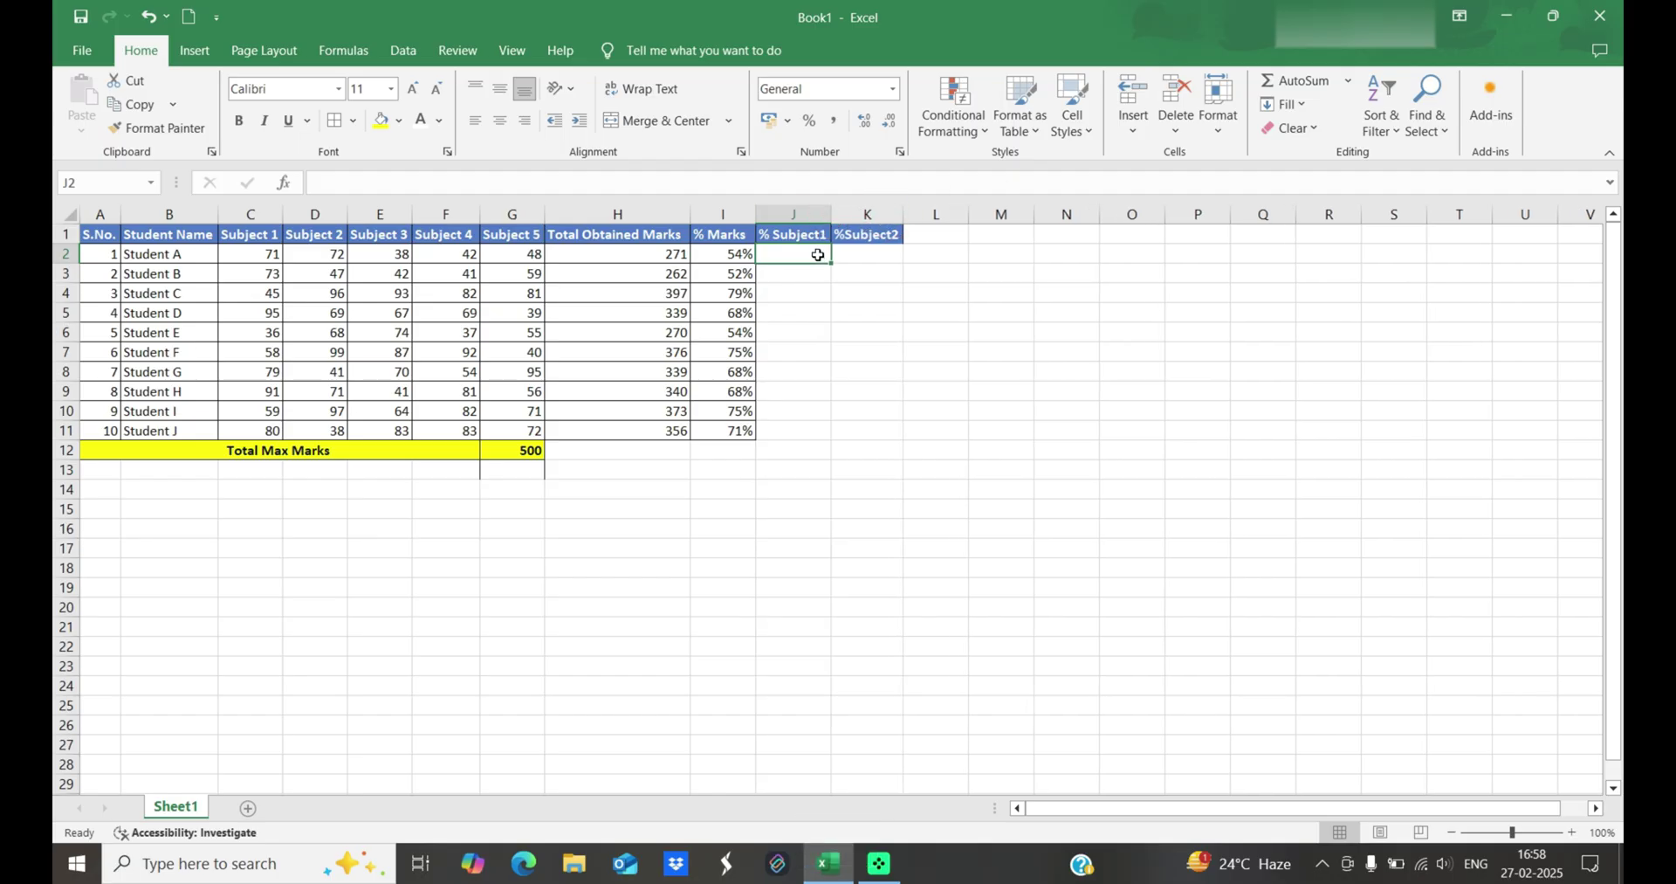
# Enter Student A's Subject 1 percentage formula =C2/H2 in J2 and format the cell as a percentage.
pyautogui.write('=')
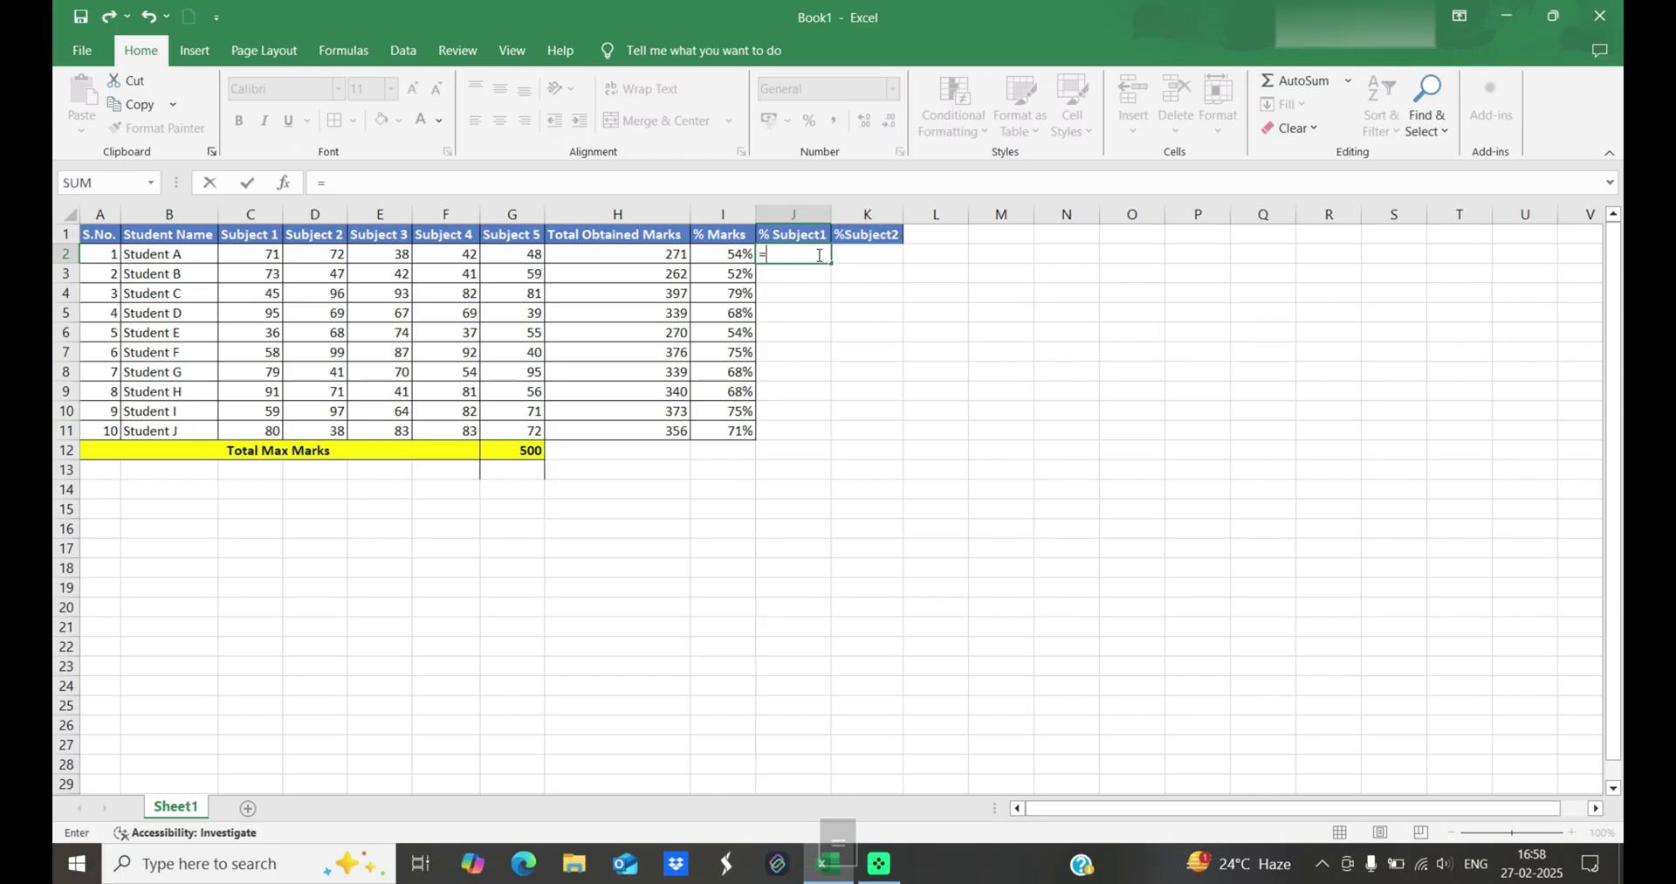
pyautogui.press('Left')
pyautogui.press('Left')
pyautogui.press('Left')
pyautogui.press('Left')
pyautogui.press('Left')
pyautogui.press('Left')
pyautogui.press('Left')
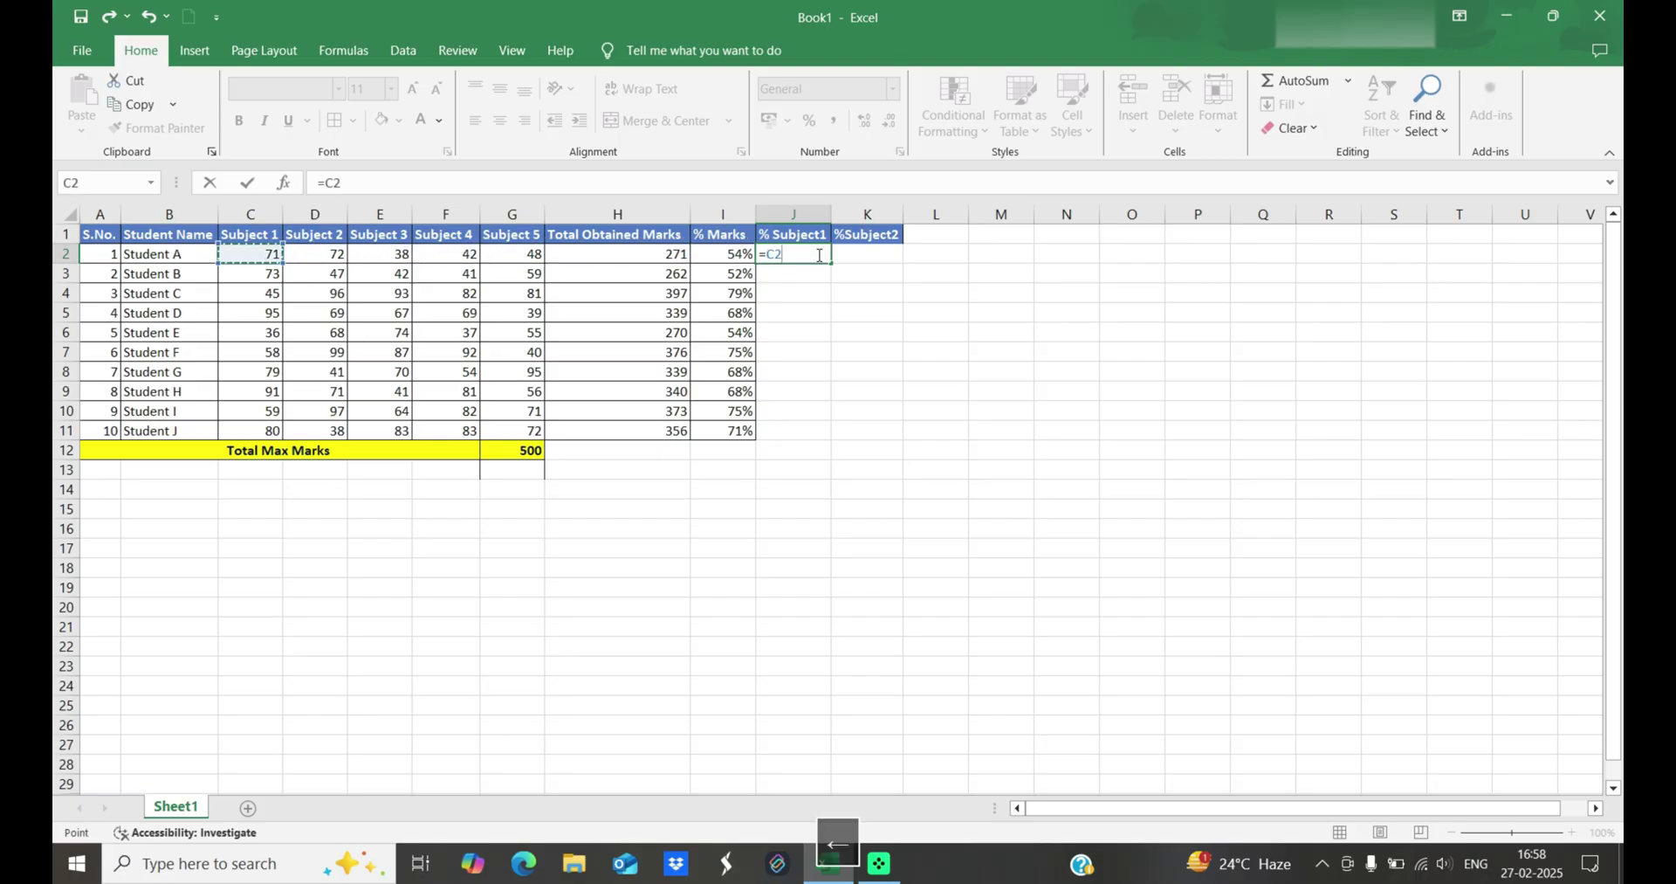
pyautogui.write('/')
pyautogui.press('Left')
pyautogui.press('Left')
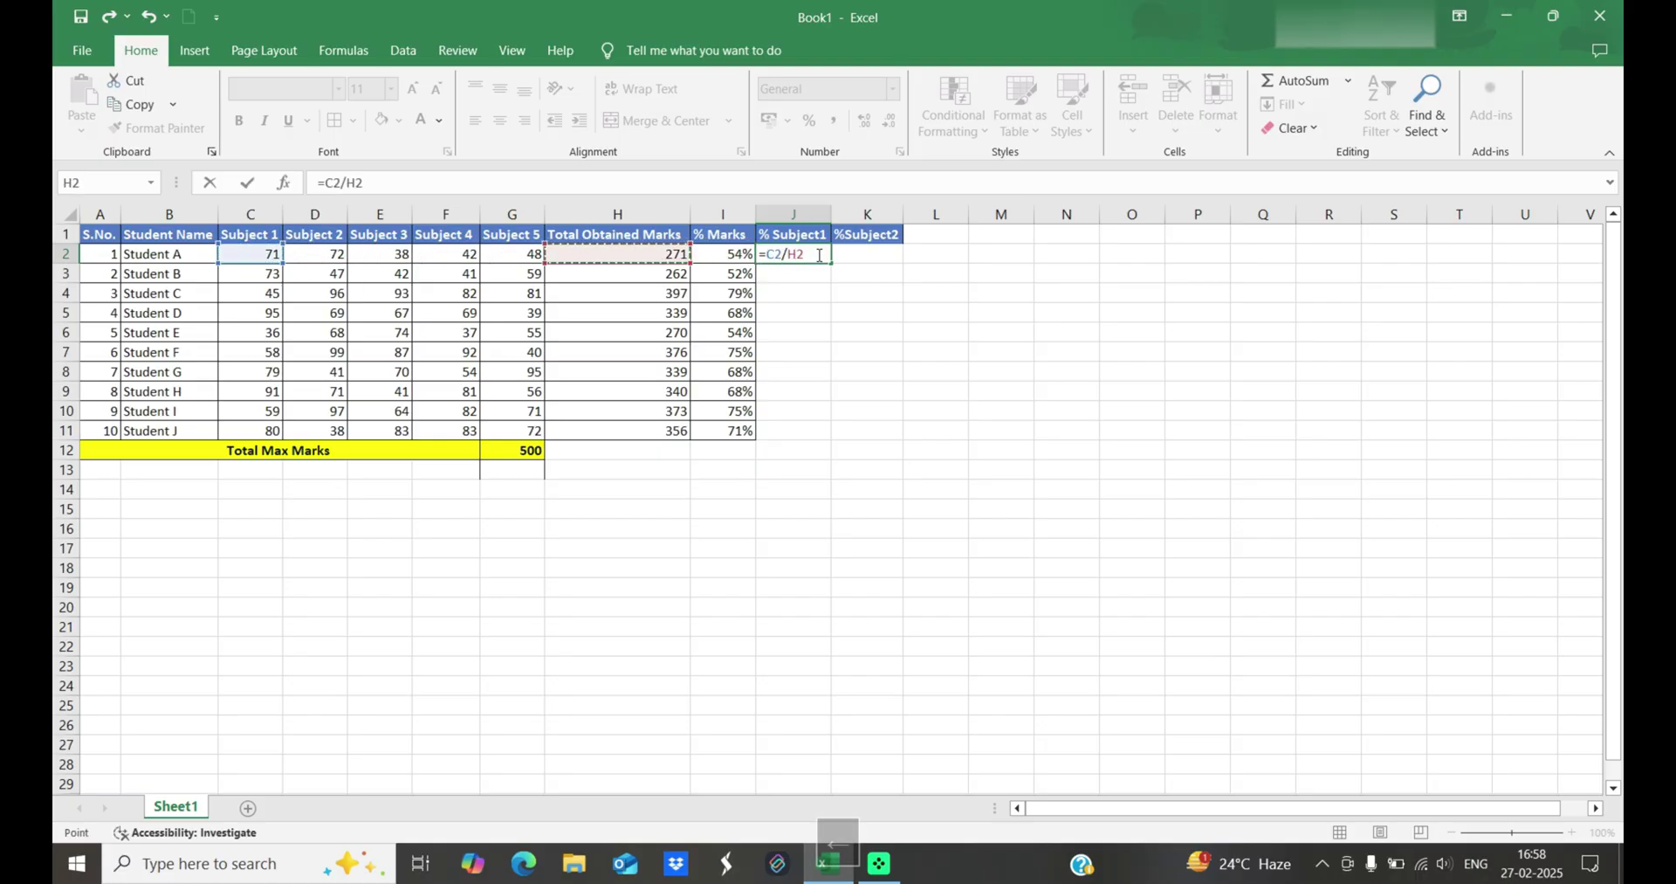
pyautogui.press('Return')
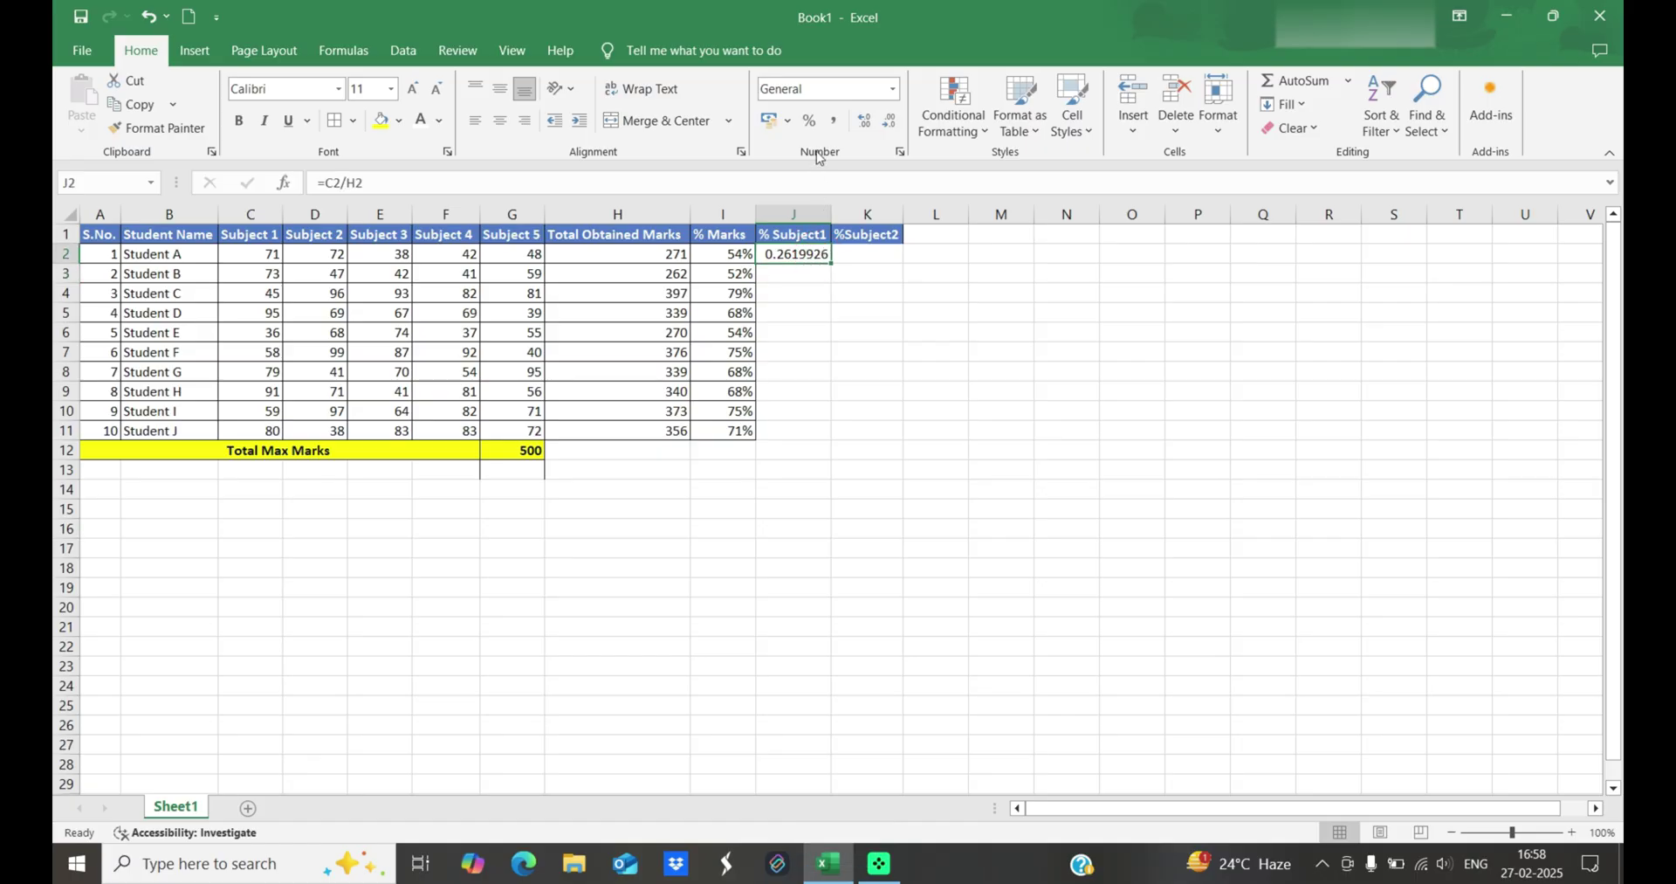
pyautogui.click(809, 120)
# Fill the formula from J2 across into K2 and check which cells the original and copied formulas refer to.
pyautogui.rightClick(814, 255)
pyautogui.click(804, 249)
pyautogui.moveTo(834, 262); pyautogui.dragTo(886, 262)
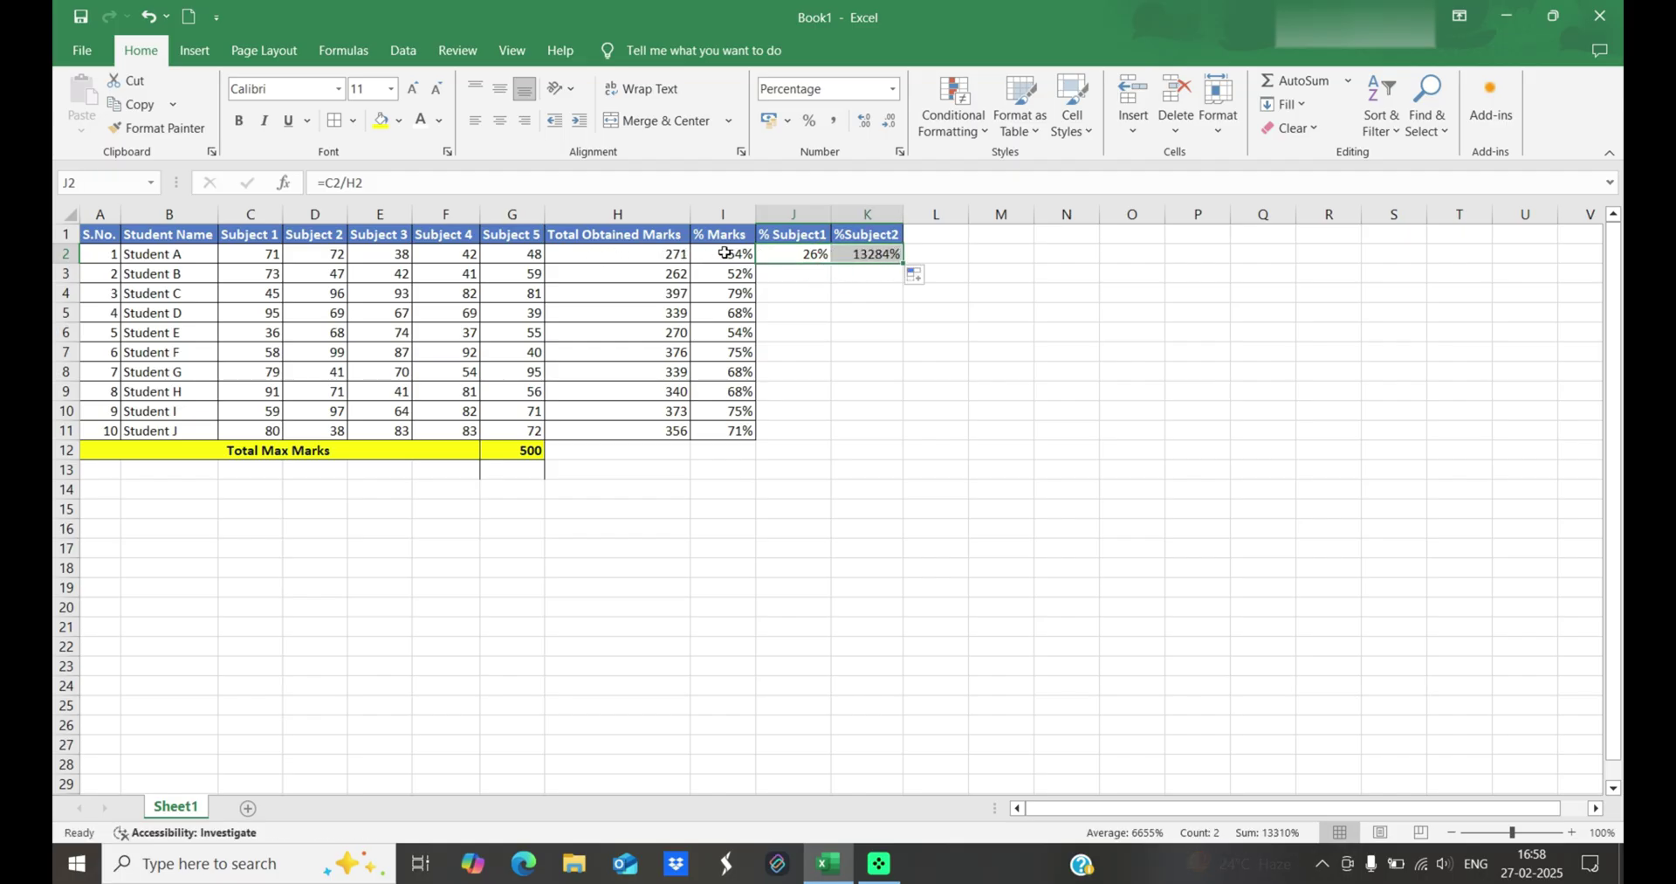
pyautogui.click(877, 256)
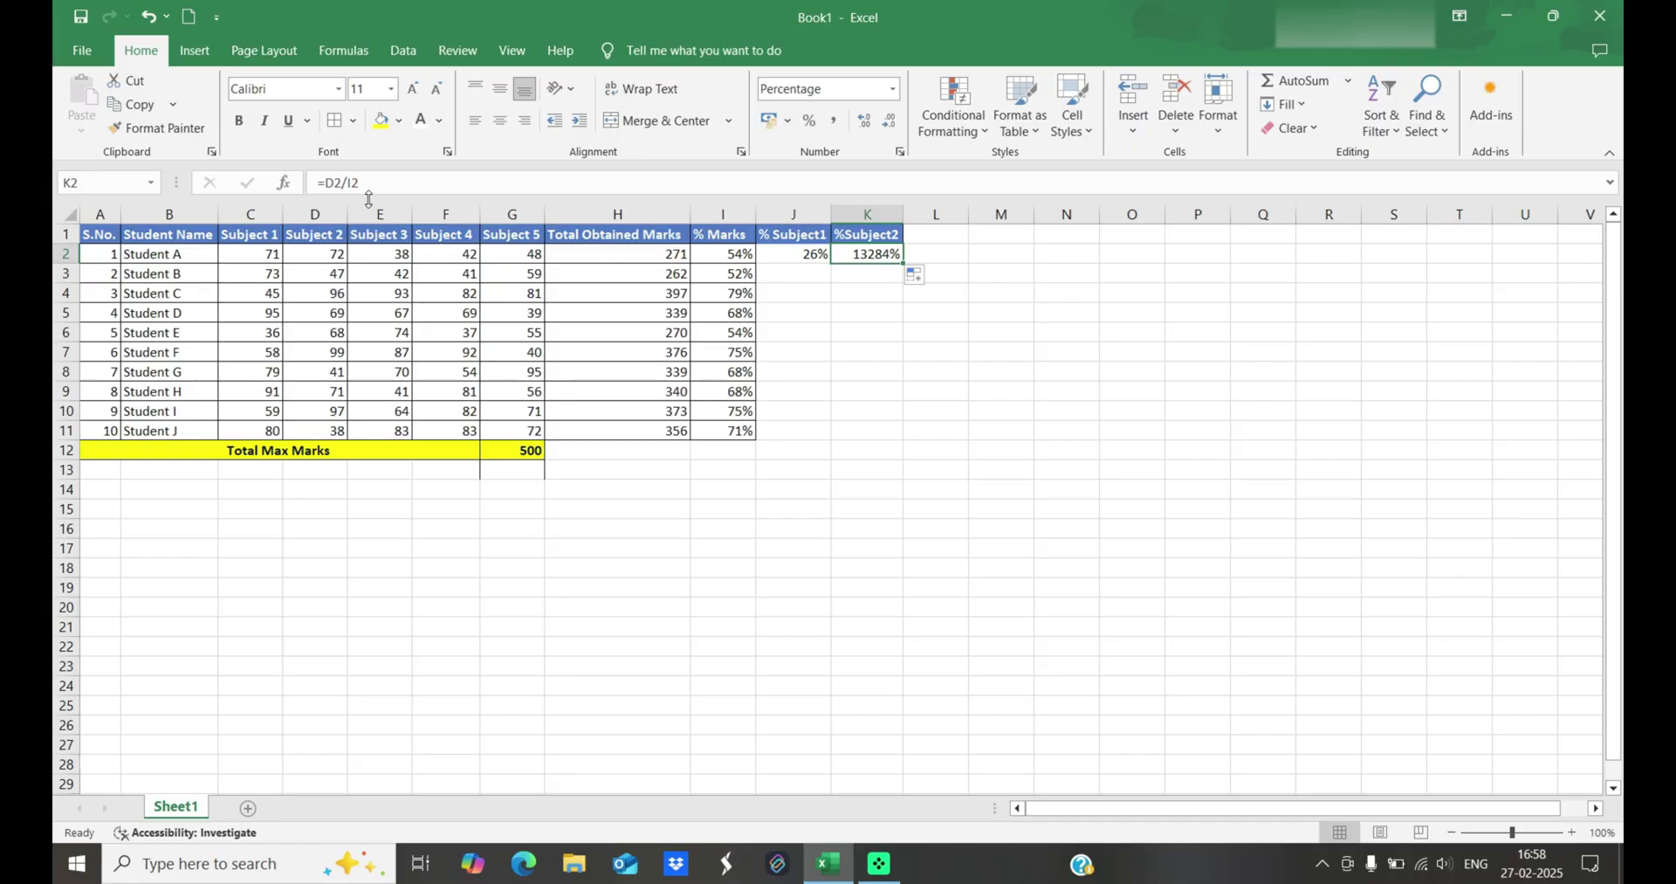
pyautogui.click(320, 256)
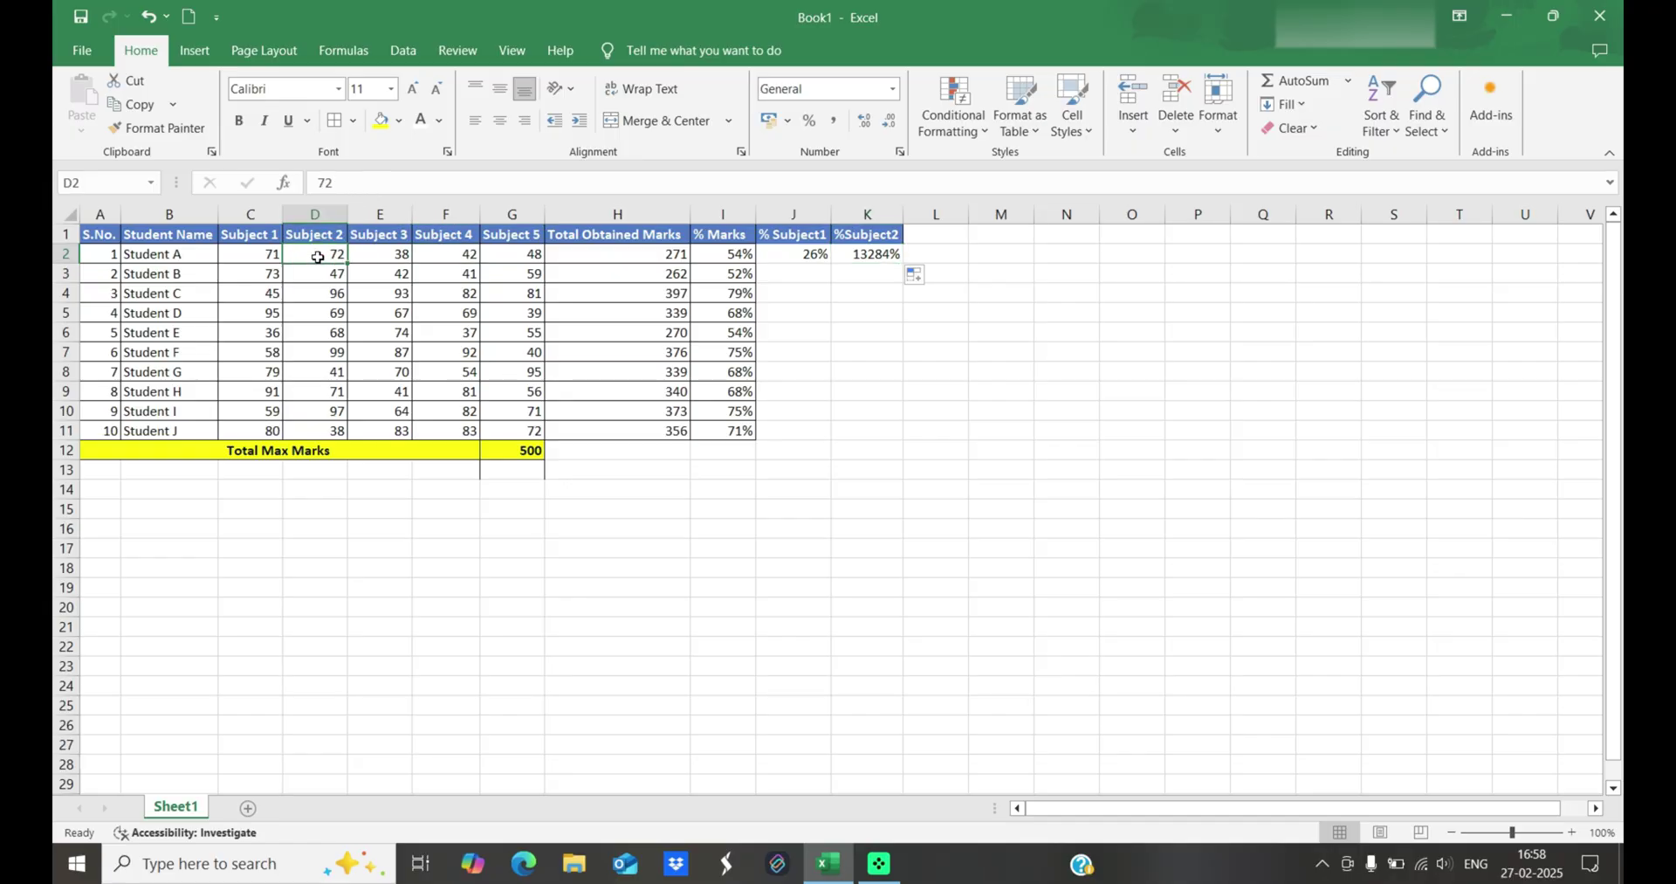
pyautogui.click(718, 255)
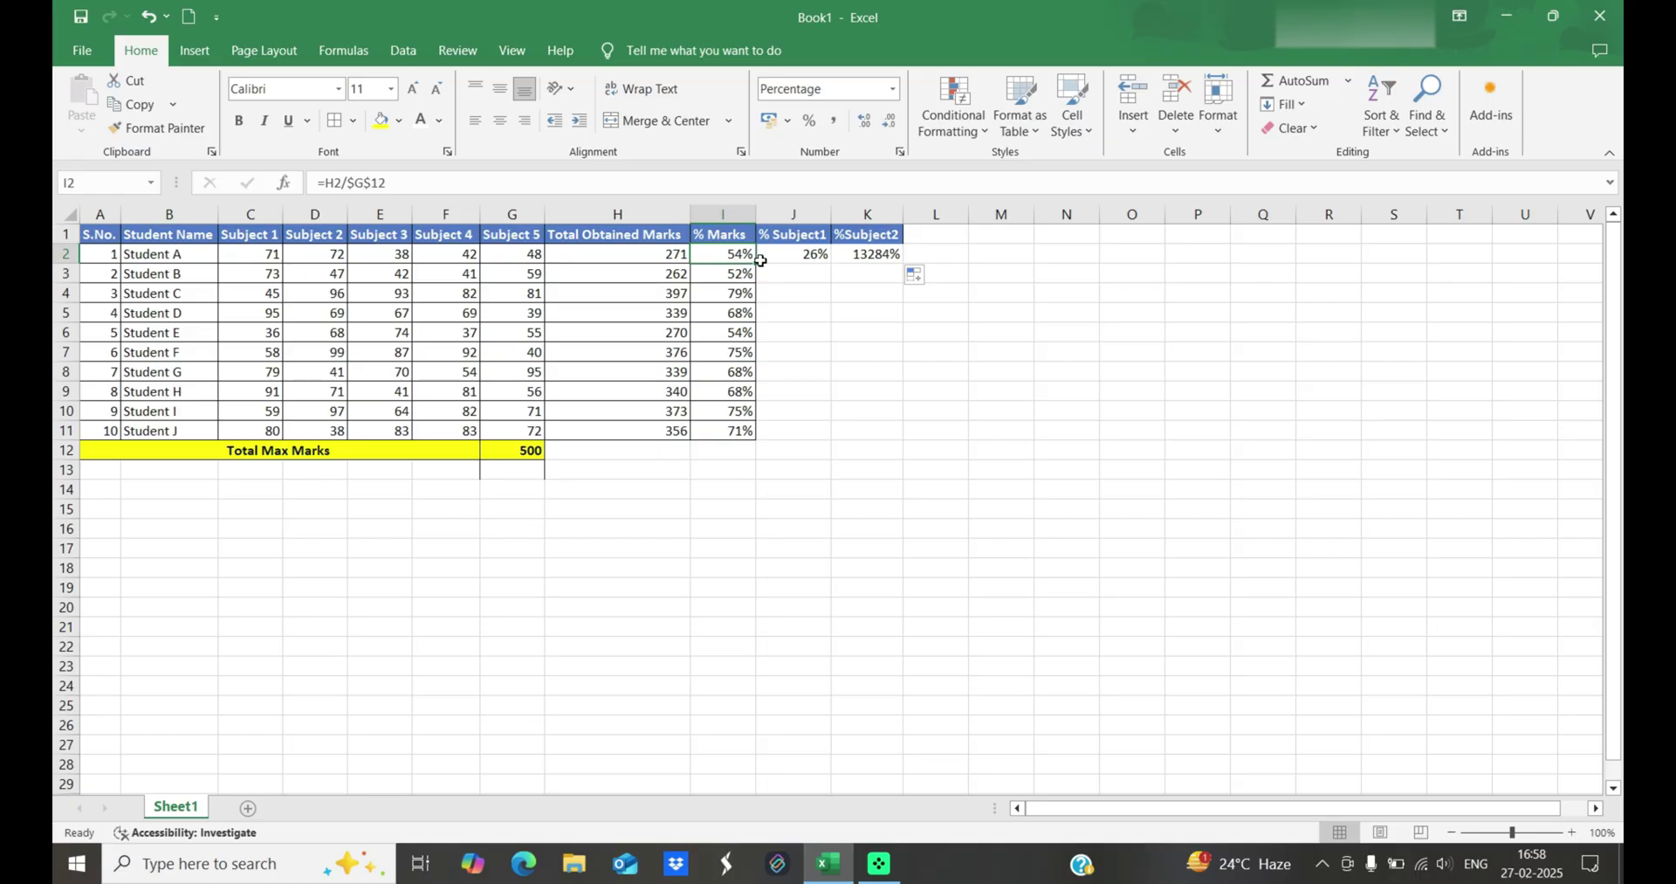
pyautogui.click(812, 257)
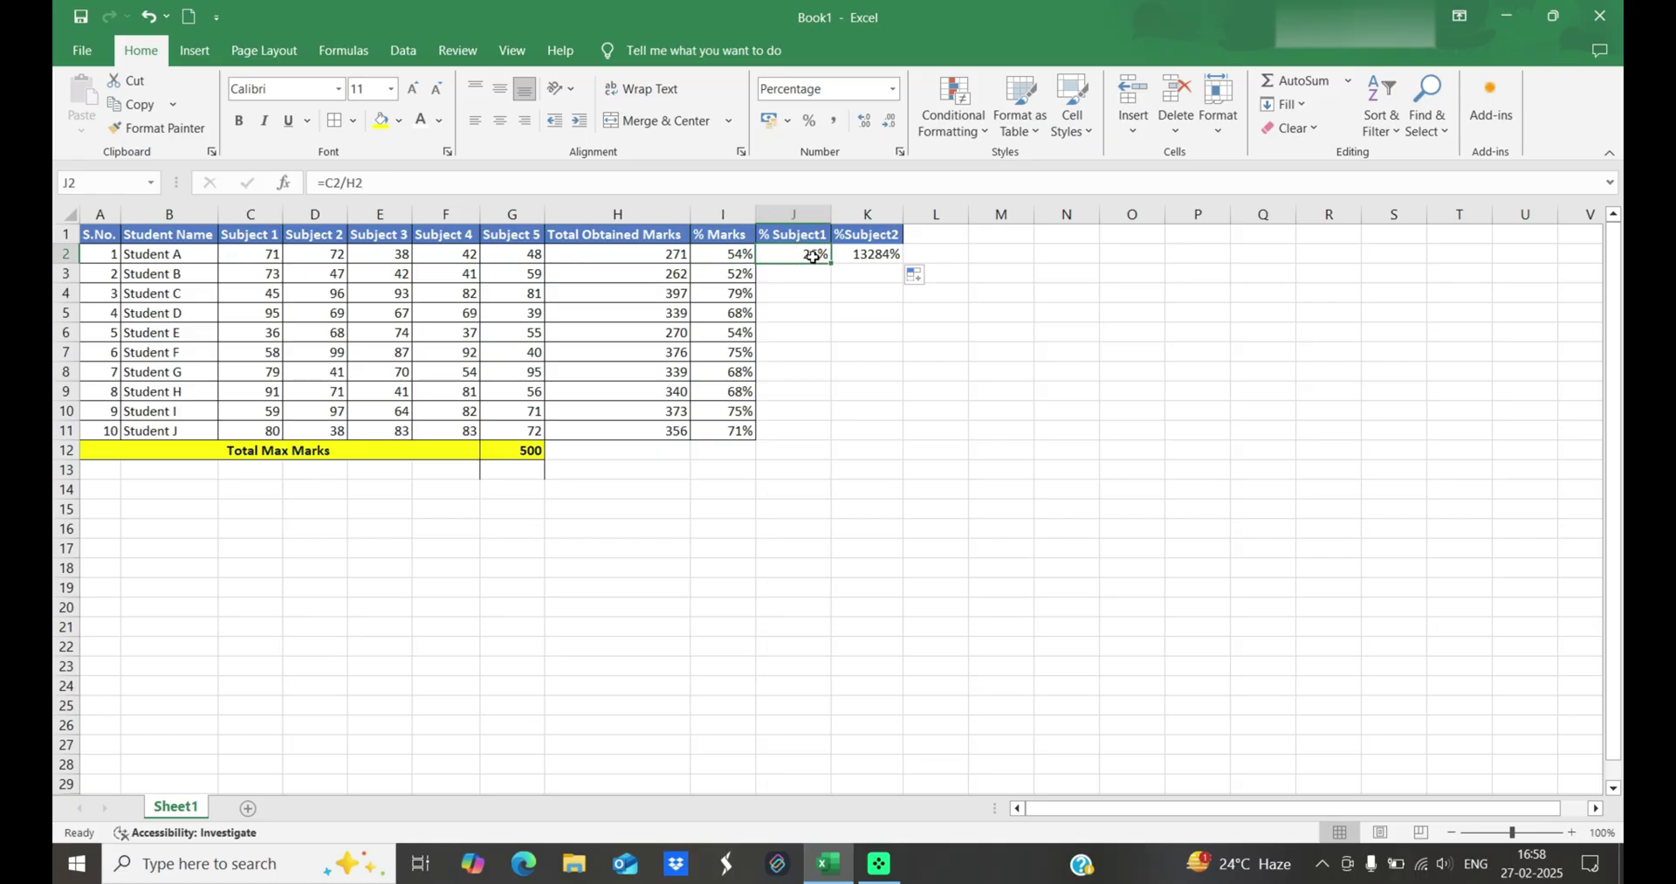
pyautogui.click(650, 260)
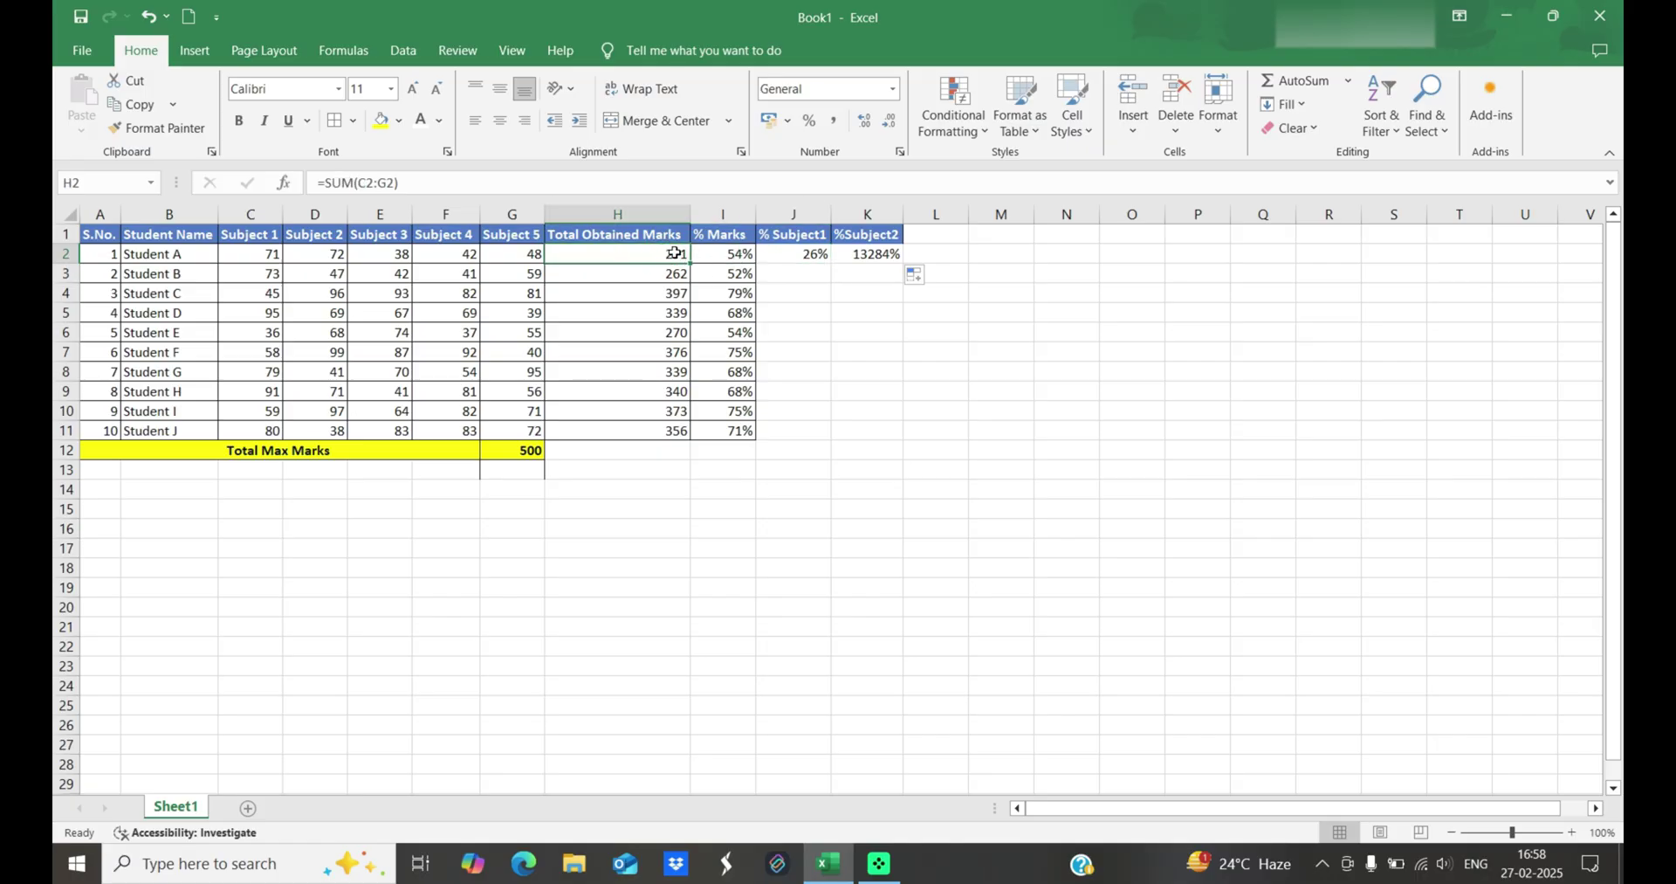
pyautogui.click(782, 255)
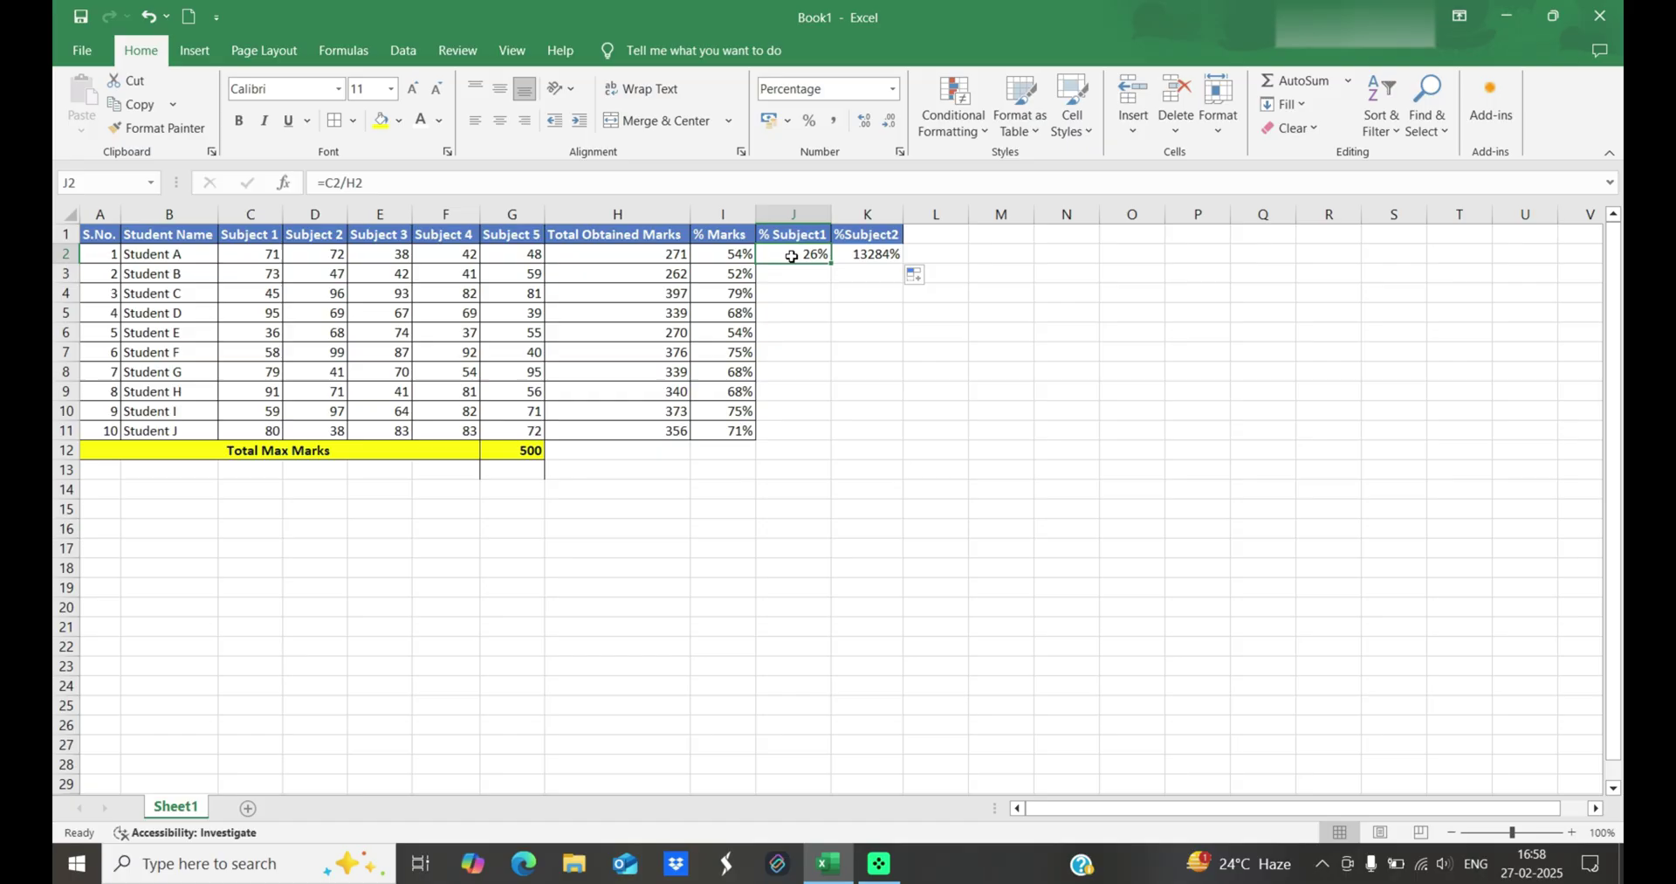
# Make the divisor in J2 fully absolute, =C2/$H$2, and fill the formula across into K2.
pyautogui.click(351, 184)
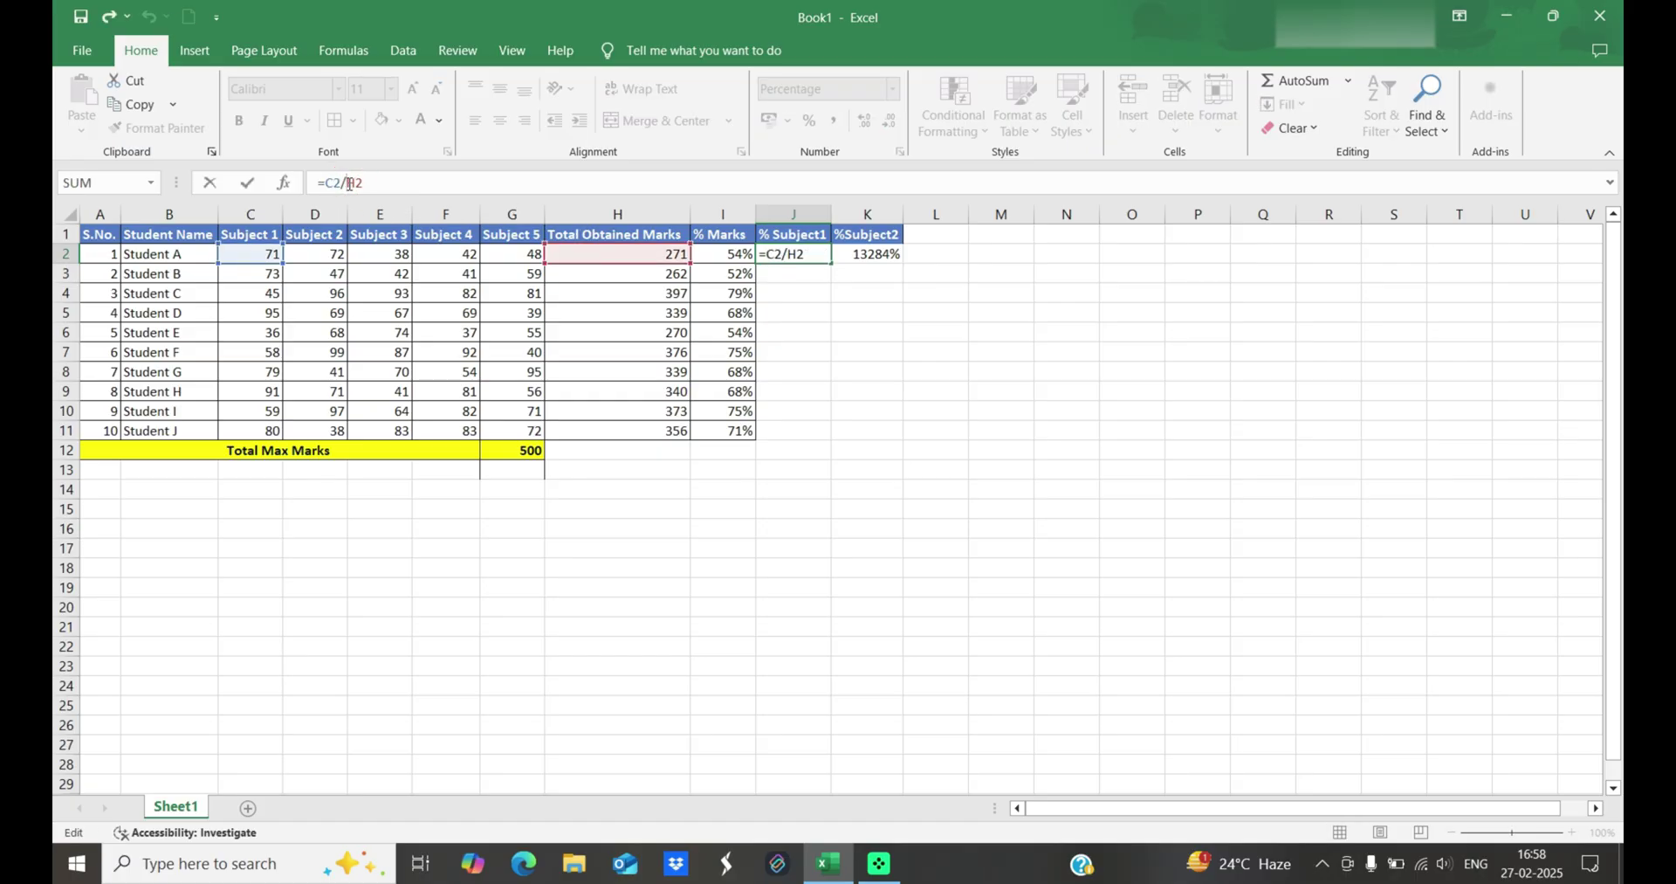
pyautogui.write('$')
pyautogui.press('Right')
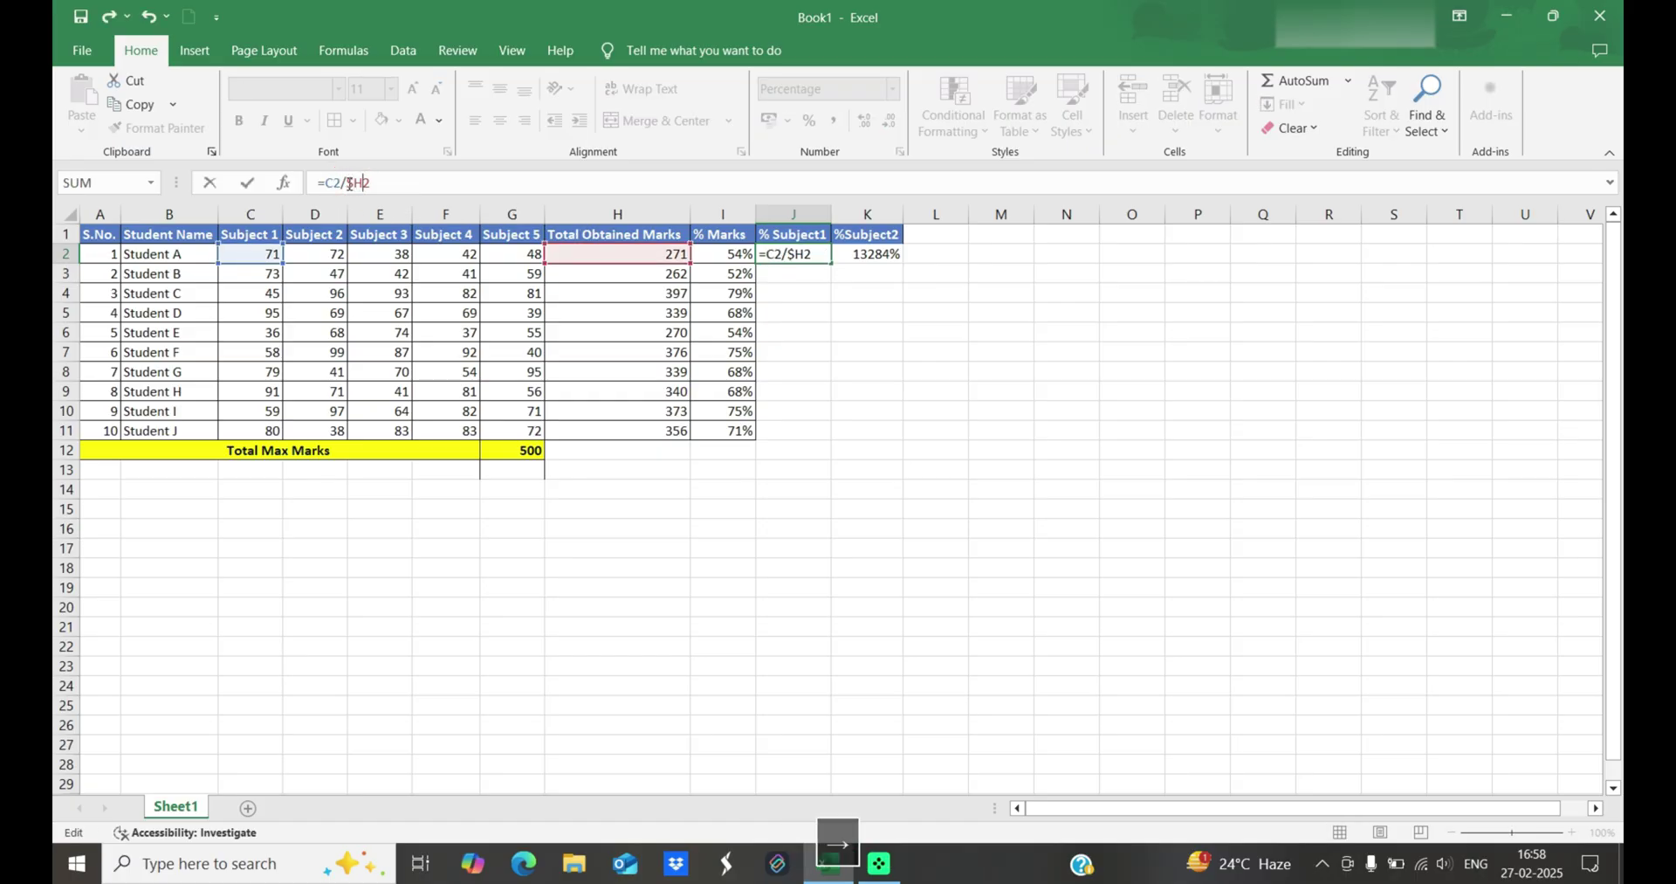
pyautogui.write('$')
pyautogui.press('Return')
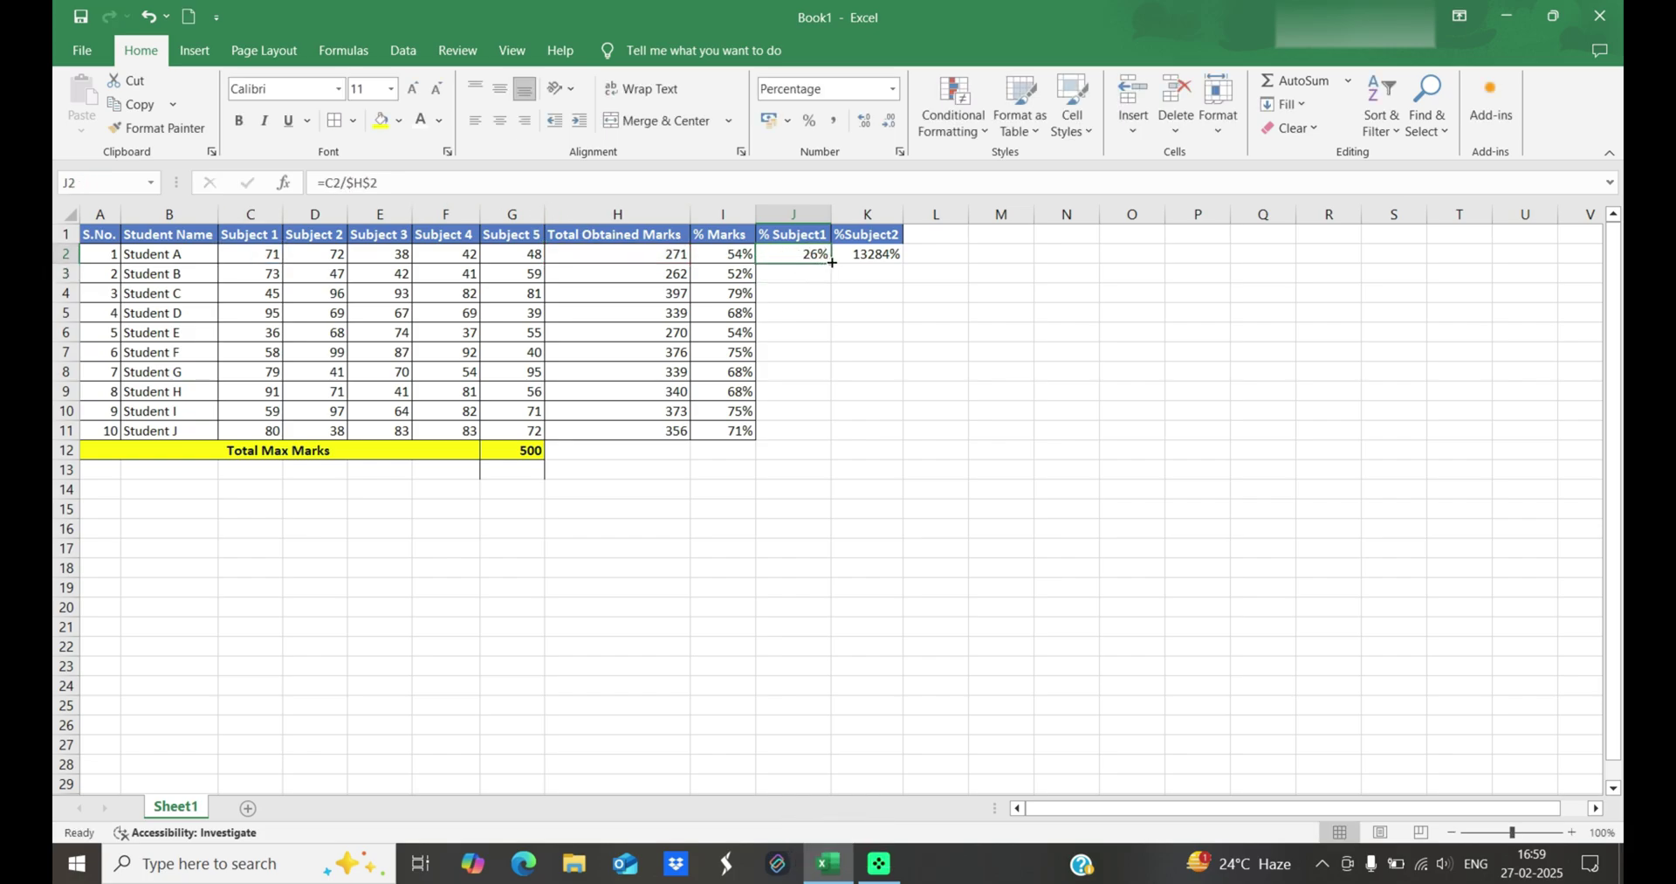
pyautogui.moveTo(830, 262); pyautogui.dragTo(881, 265)
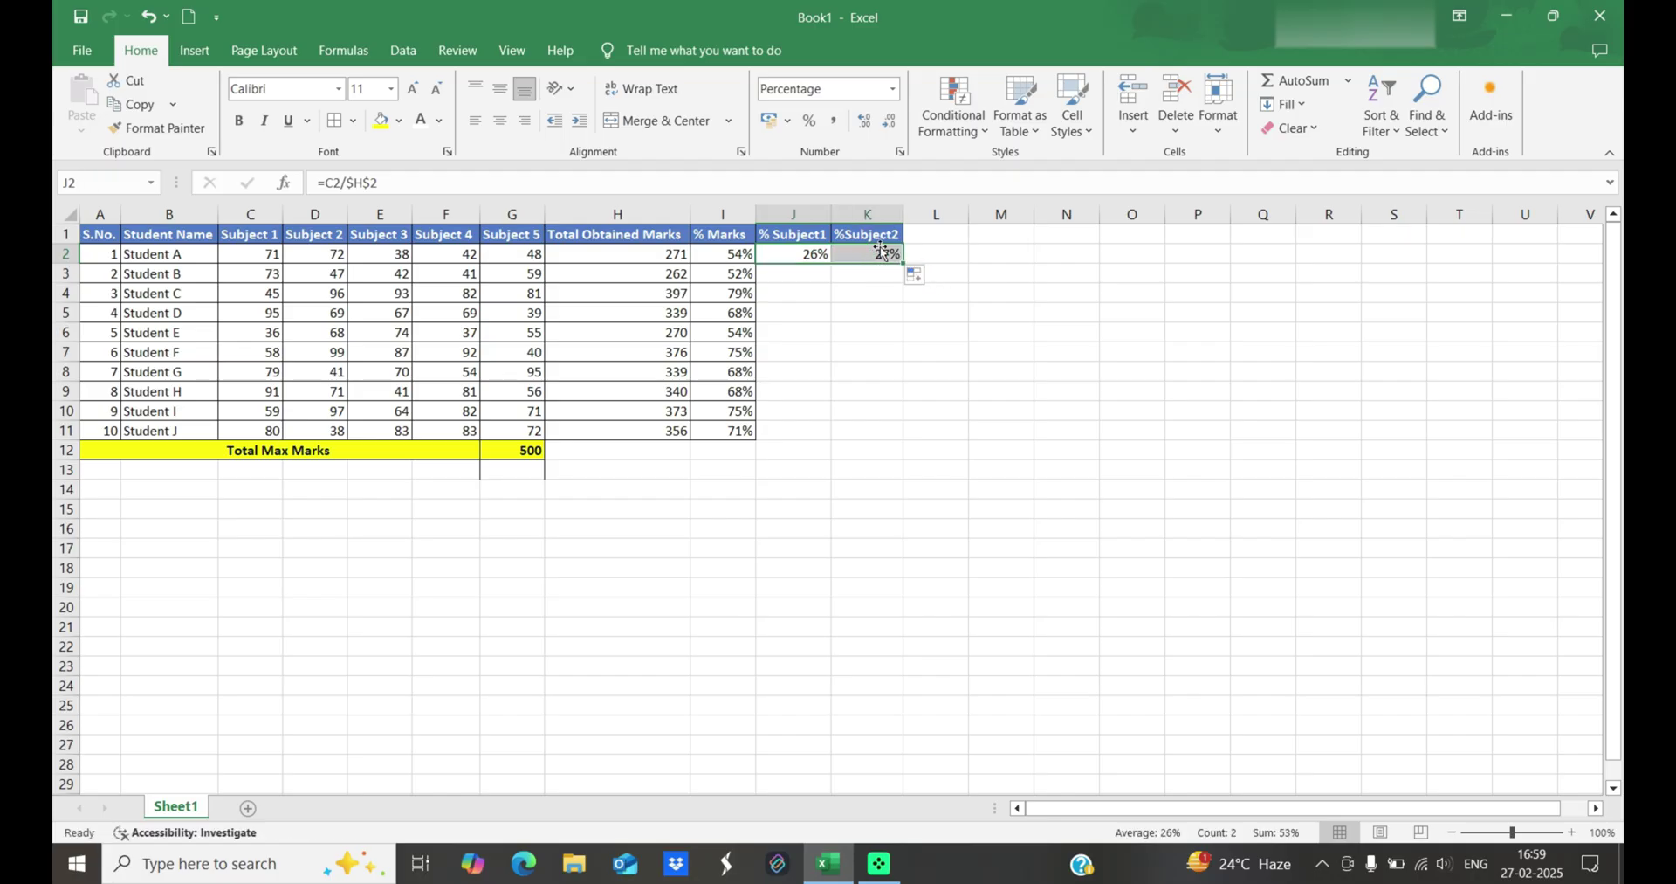
pyautogui.click(882, 265)
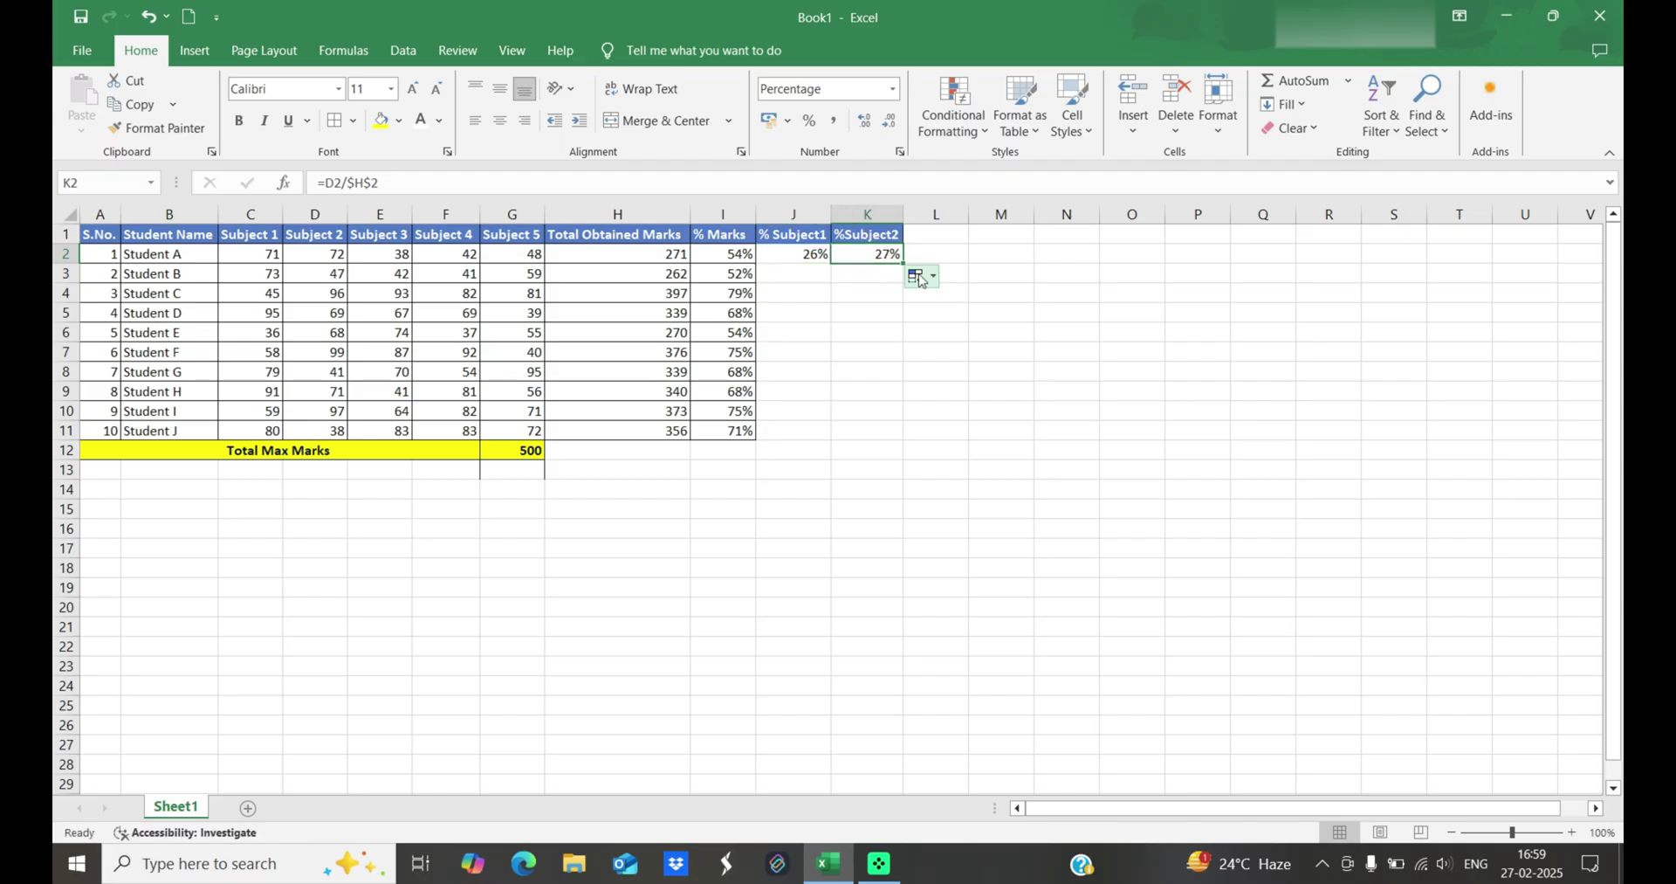
# Fill the formula from J2 down to J11 and check the divisor reference of the copy in J3.
pyautogui.click(812, 257)
pyautogui.moveTo(830, 262); pyautogui.dragTo(823, 432)
pyautogui.click(853, 276)
pyautogui.click(818, 274)
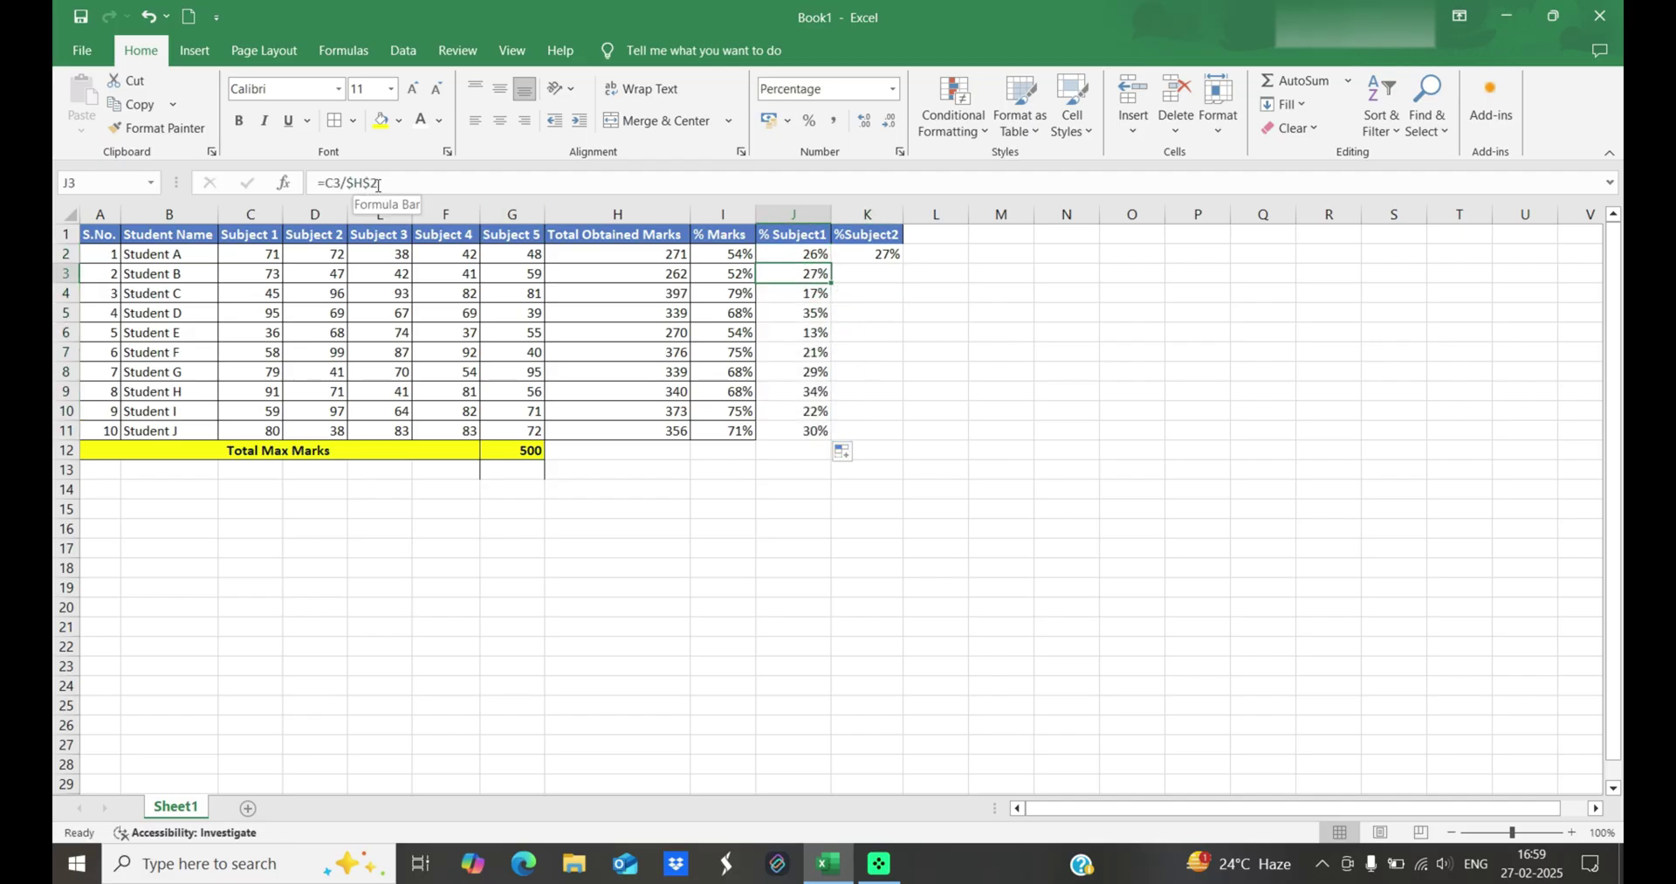
pyautogui.click(654, 254)
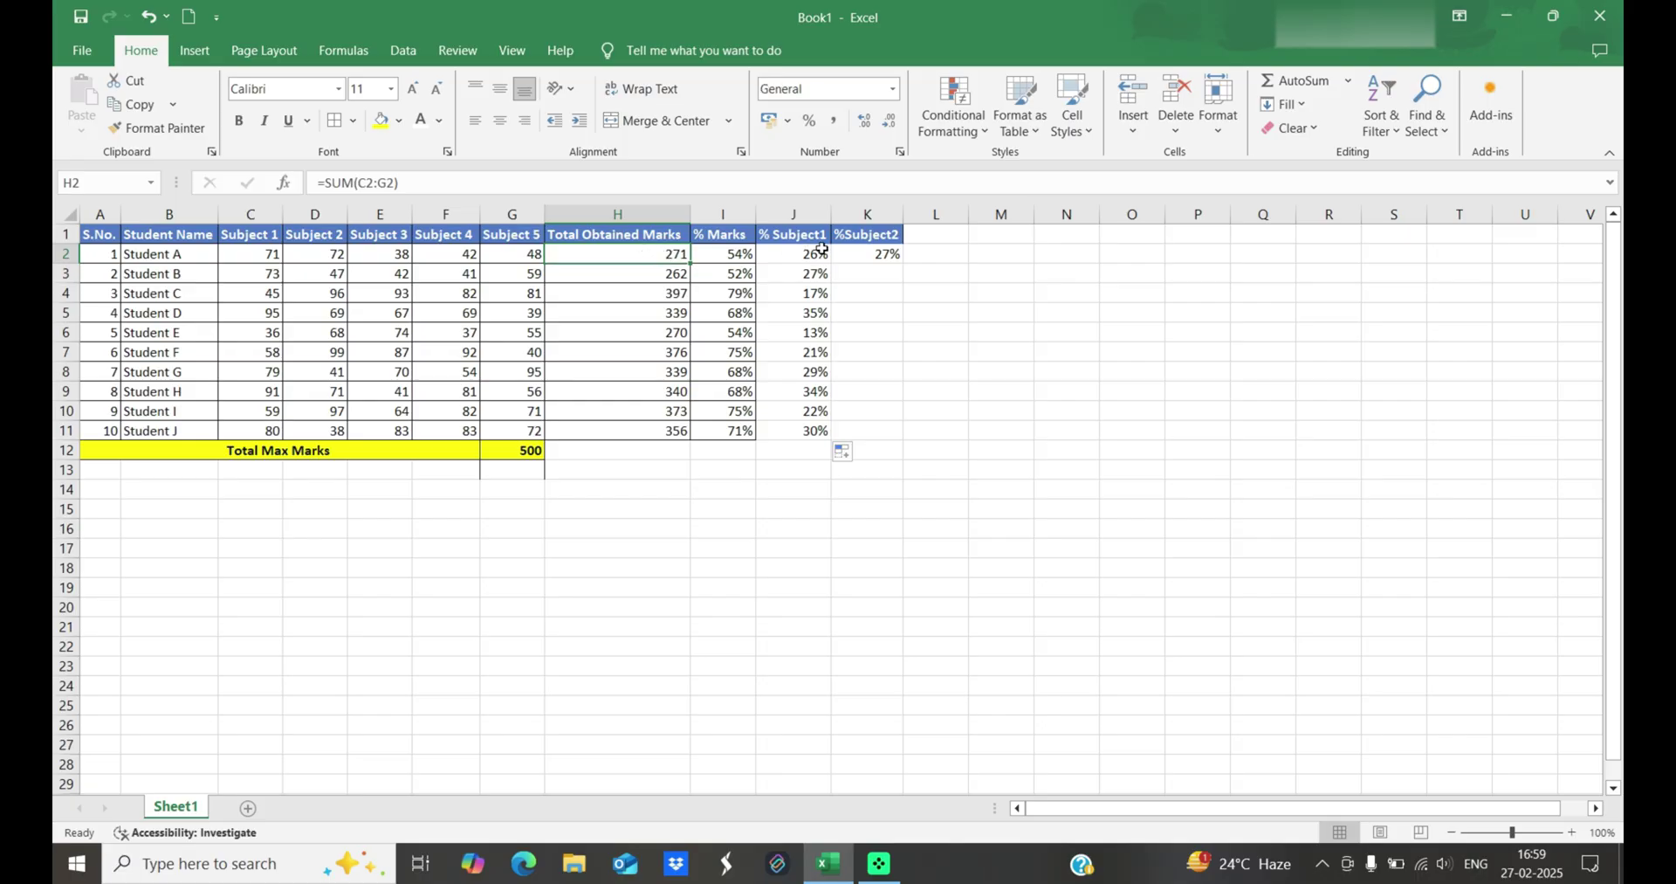
# Clear the percentage formulas in J2:K11 and enter =C2/$H2 in J2 with only the divisor's column locked.
pyautogui.moveTo(808, 252); pyautogui.dragTo(877, 430)
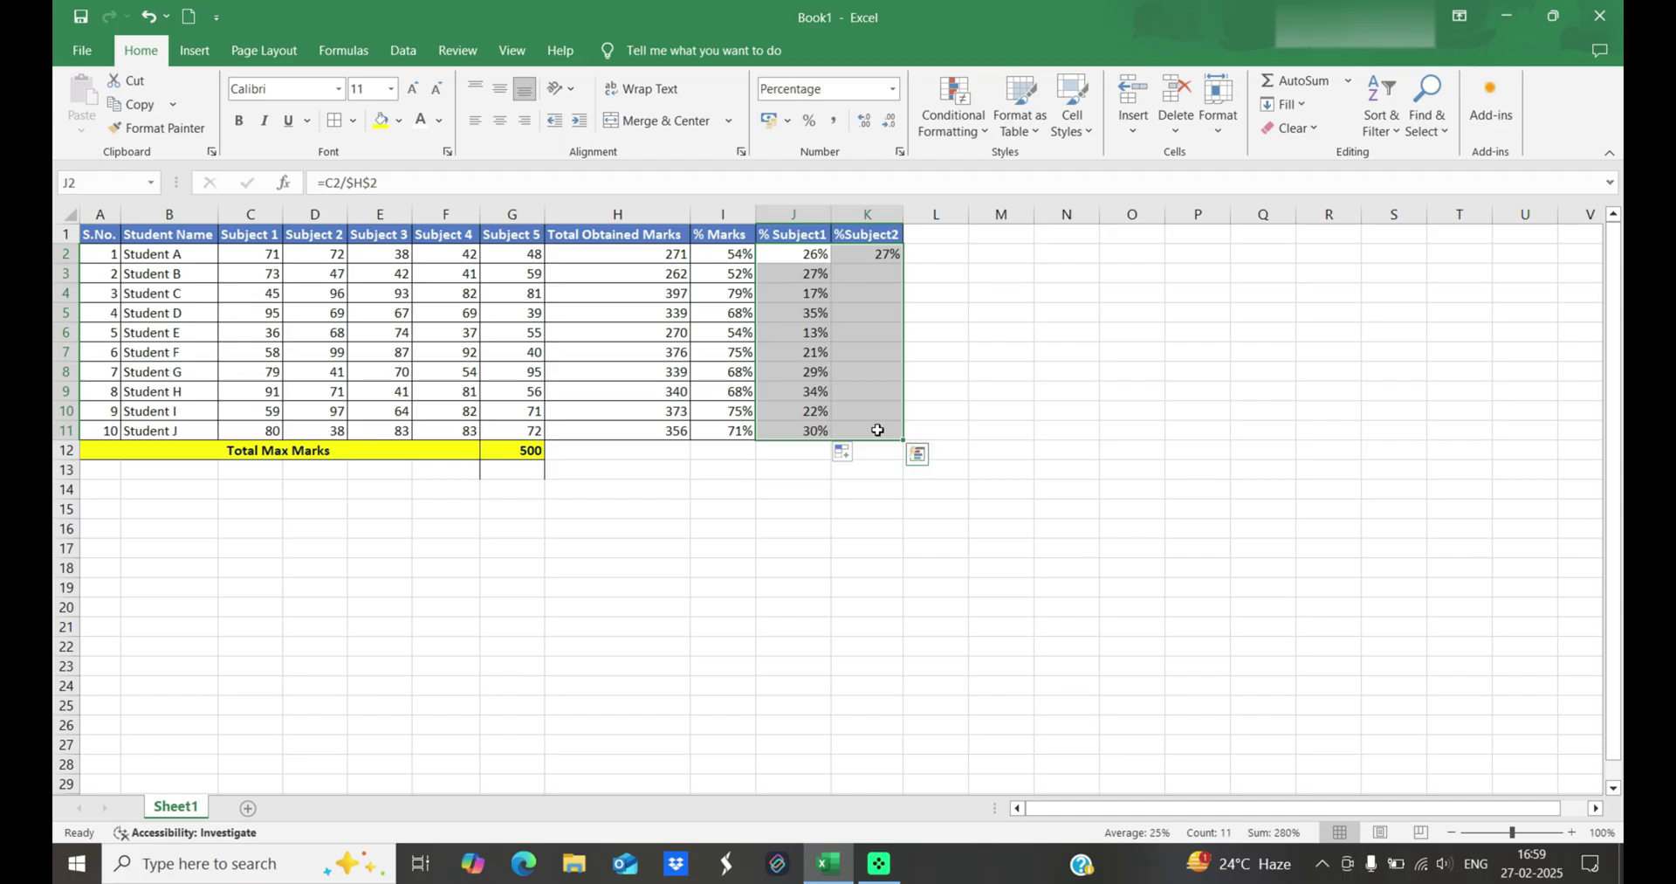
pyautogui.press('Delete')
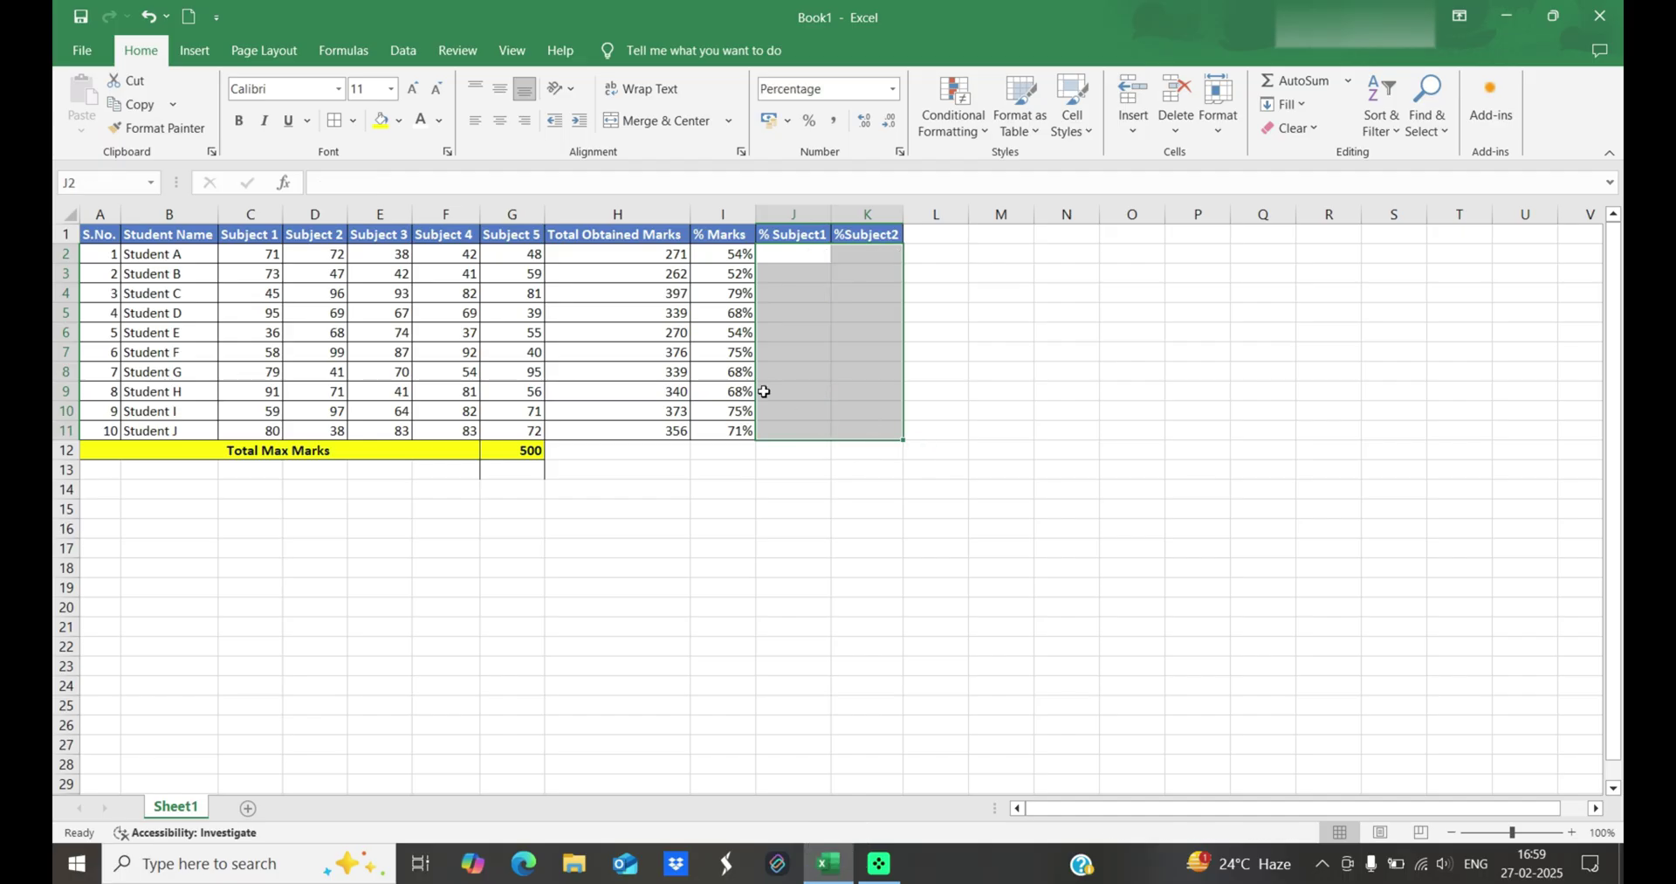
pyautogui.click(793, 252)
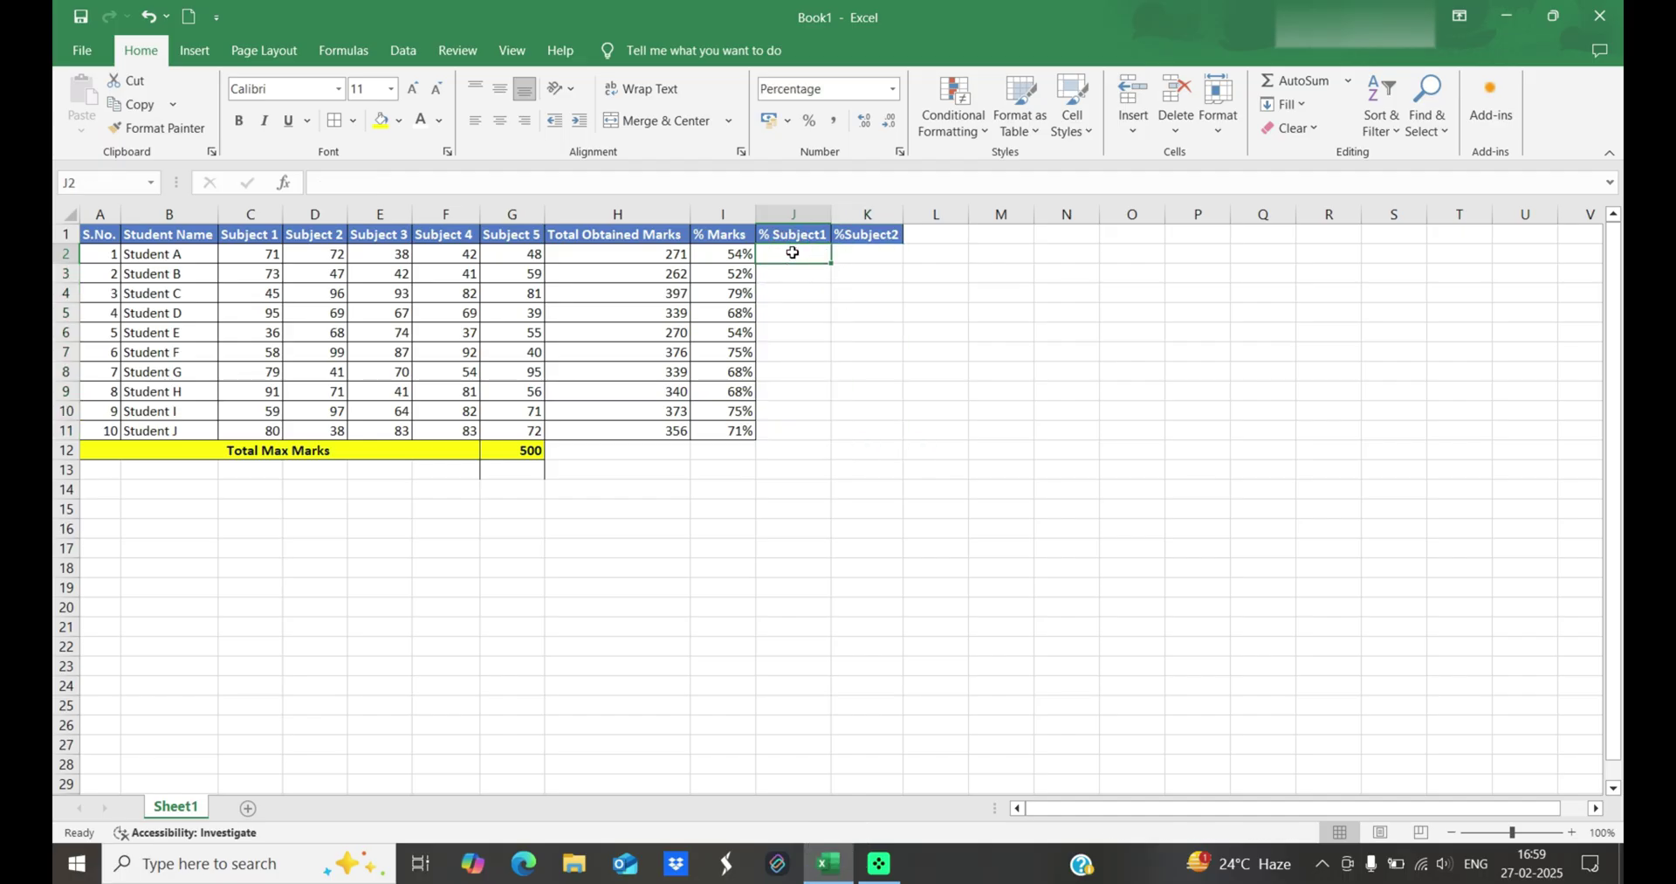
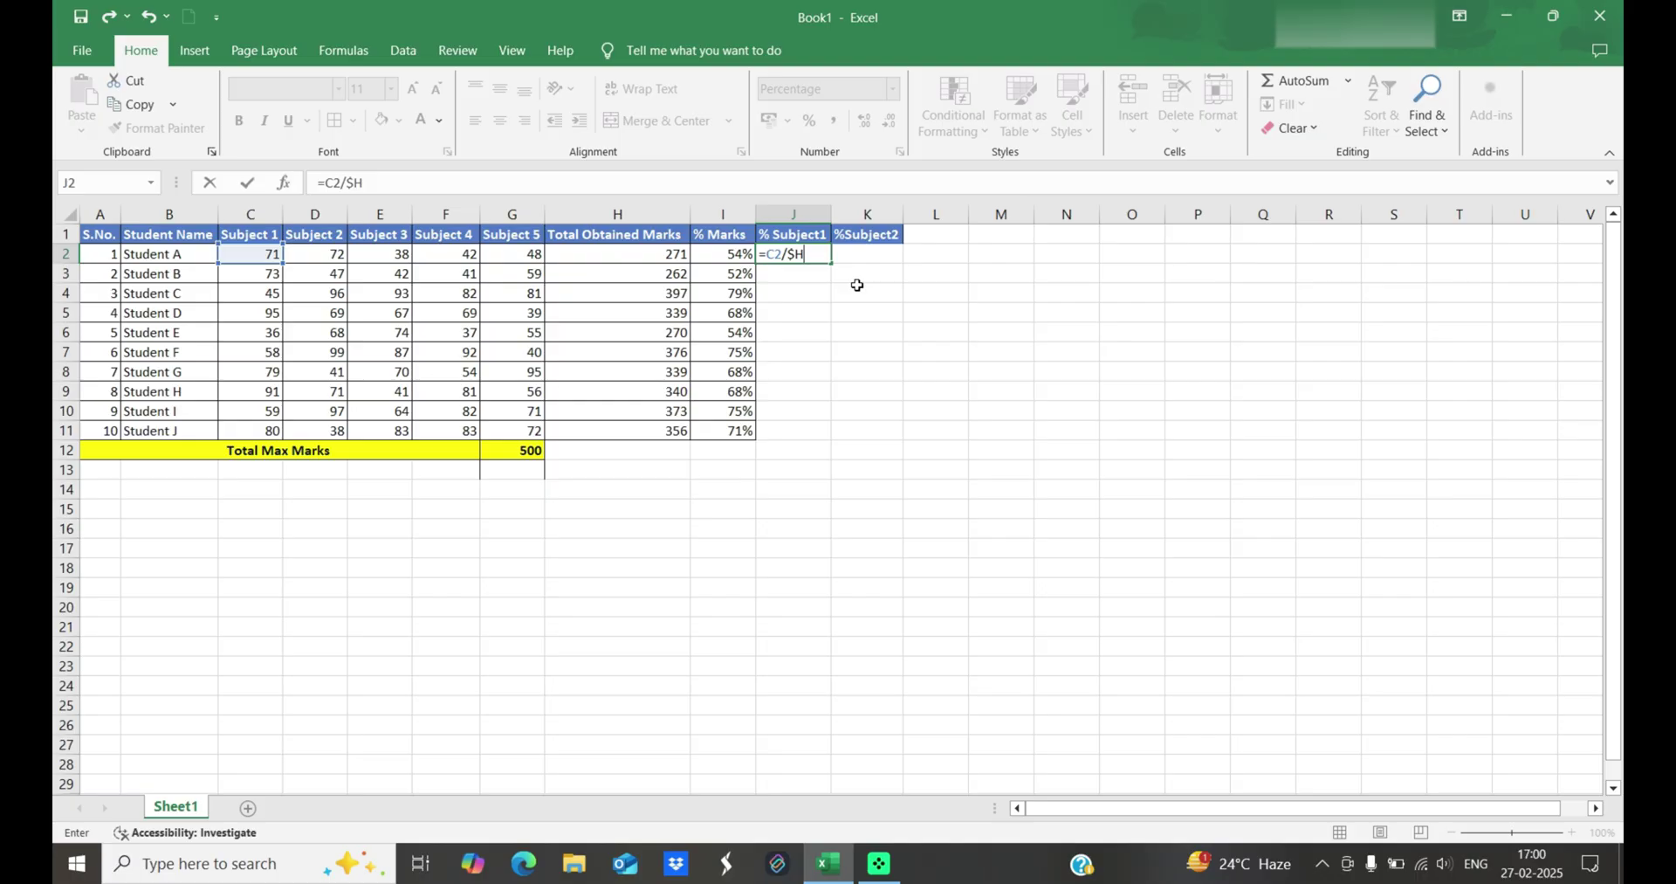
pyautogui.write('@')
pyautogui.press('BackSpace')
pyautogui.write('2')
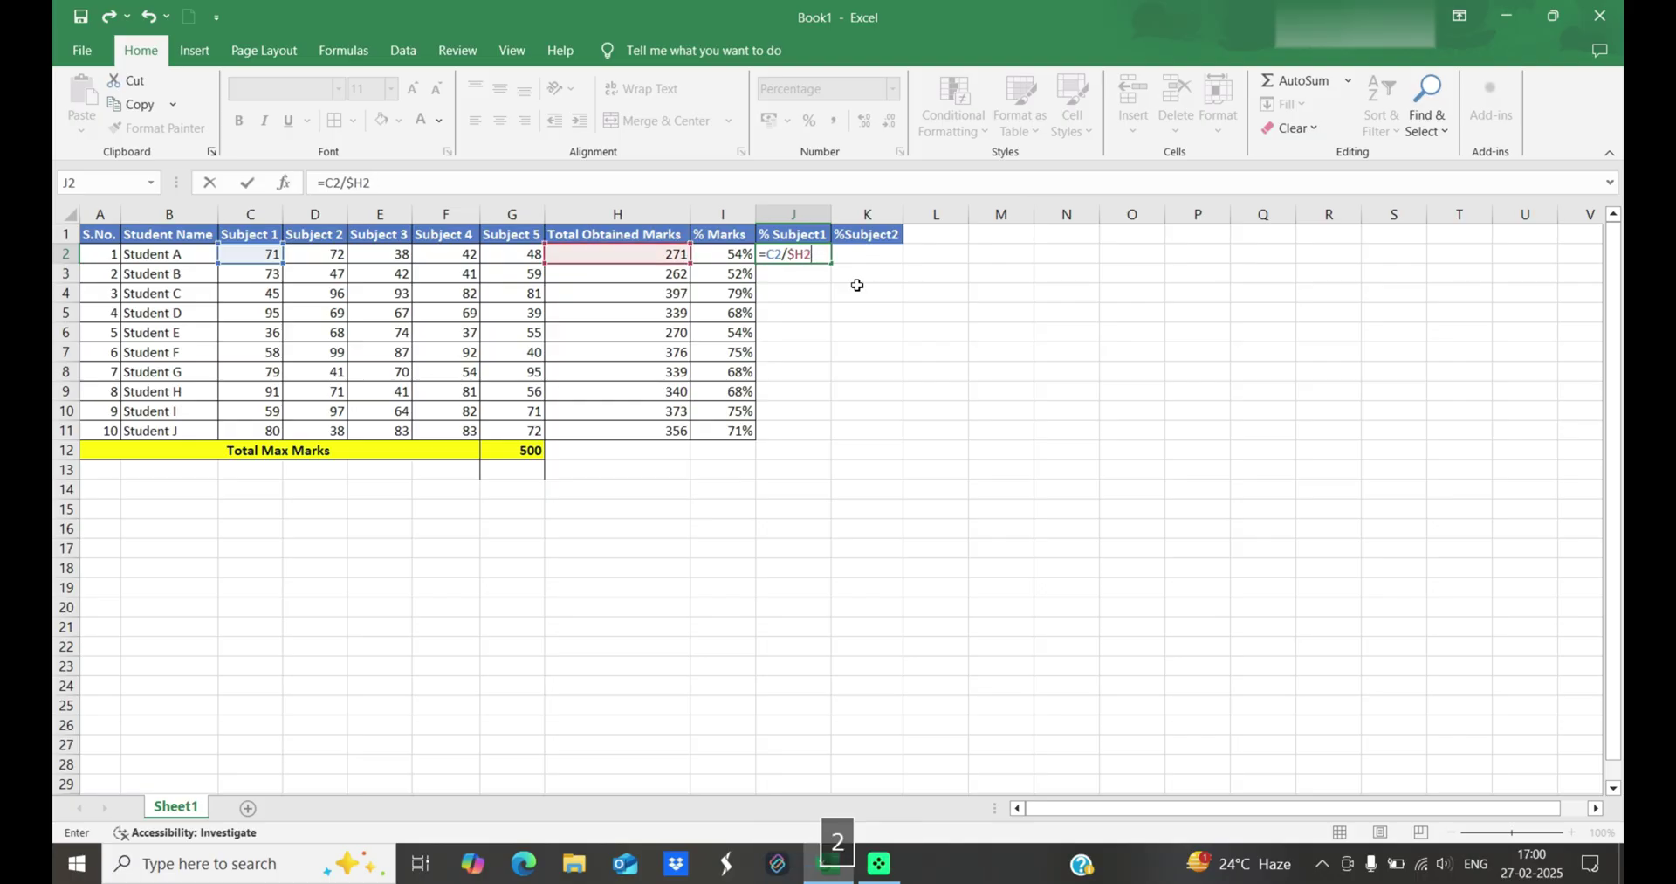
pyautogui.press('Return')
# Fill the mixed-reference formula from J2 down to J11, and copy J2 into K2 for Subject 2.
pyautogui.click(819, 260)
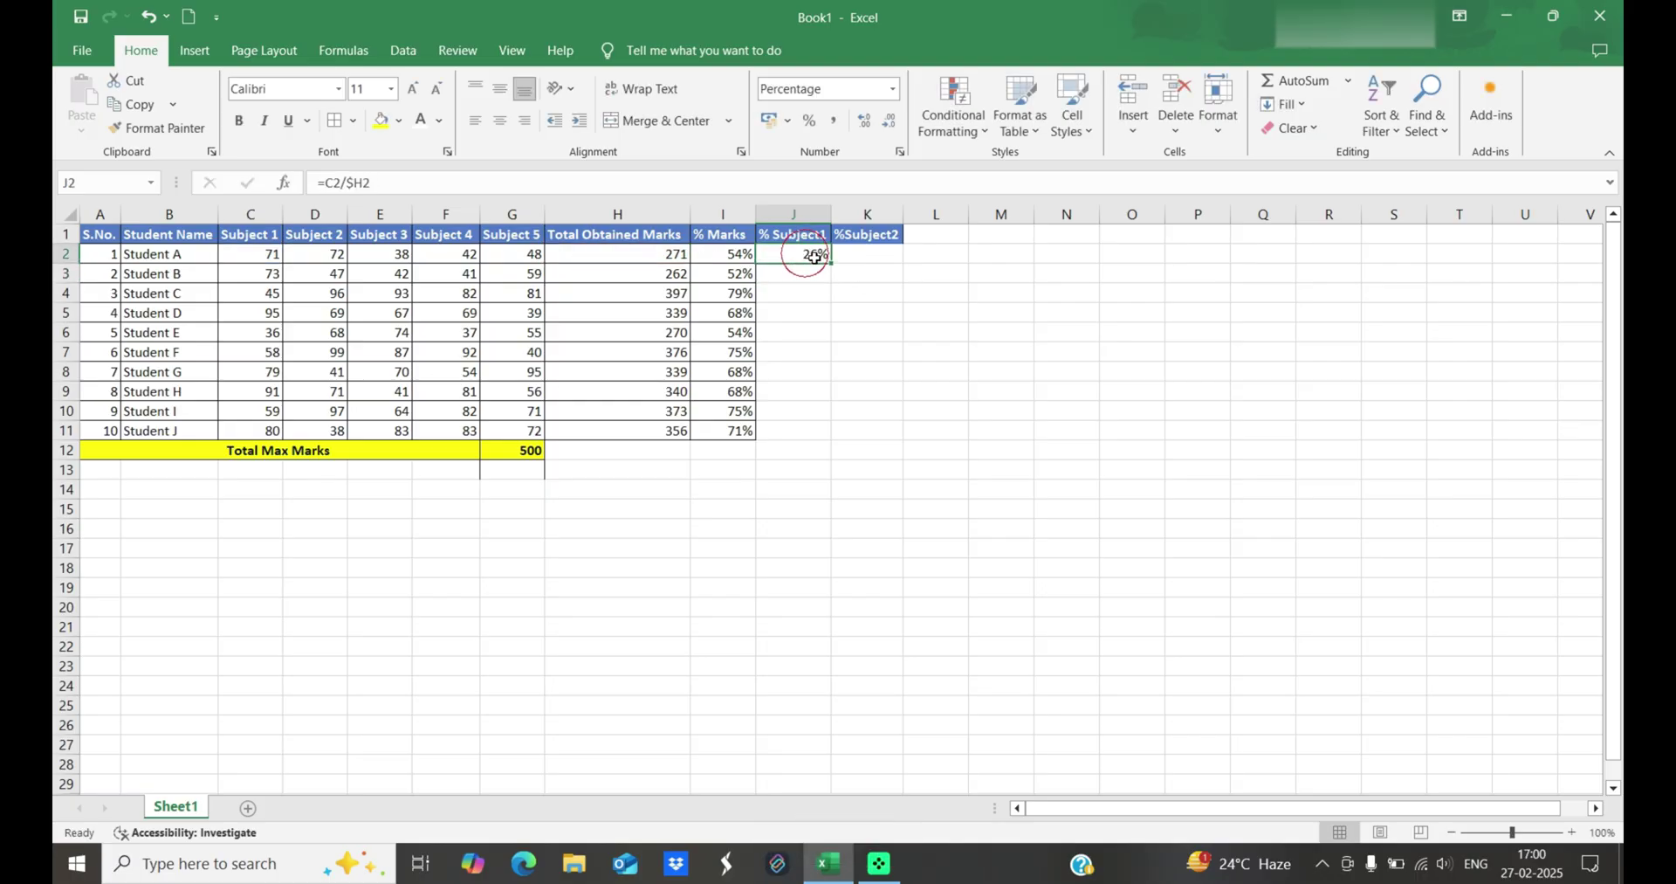
pyautogui.moveTo(829, 265); pyautogui.dragTo(885, 447)
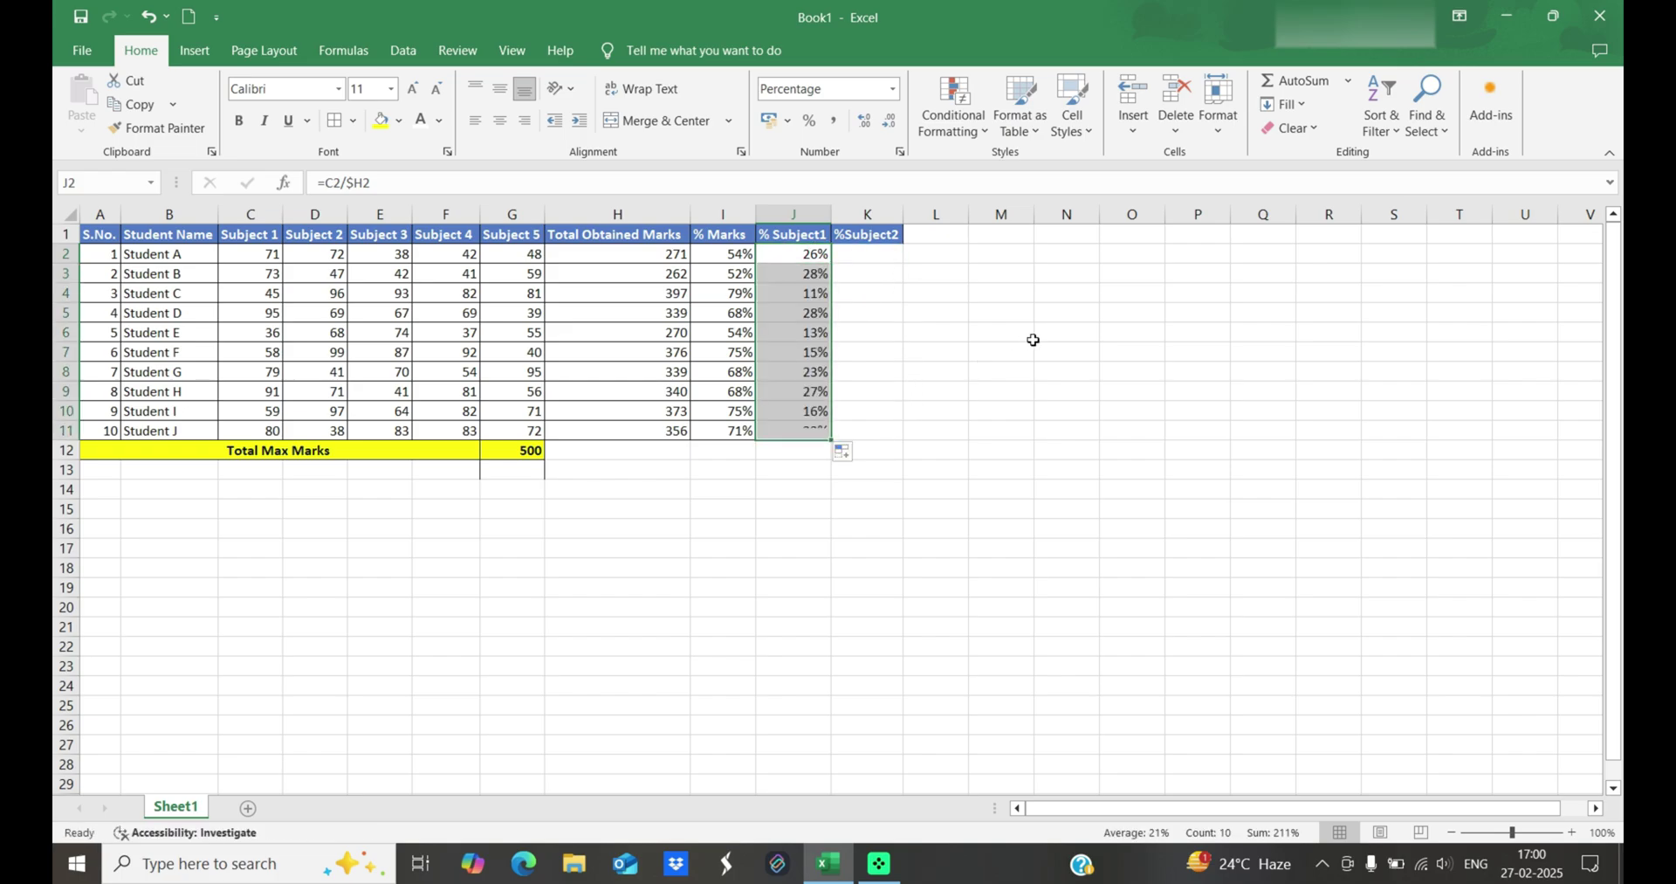
pyautogui.click(812, 256)
pyautogui.rightClick(811, 256)
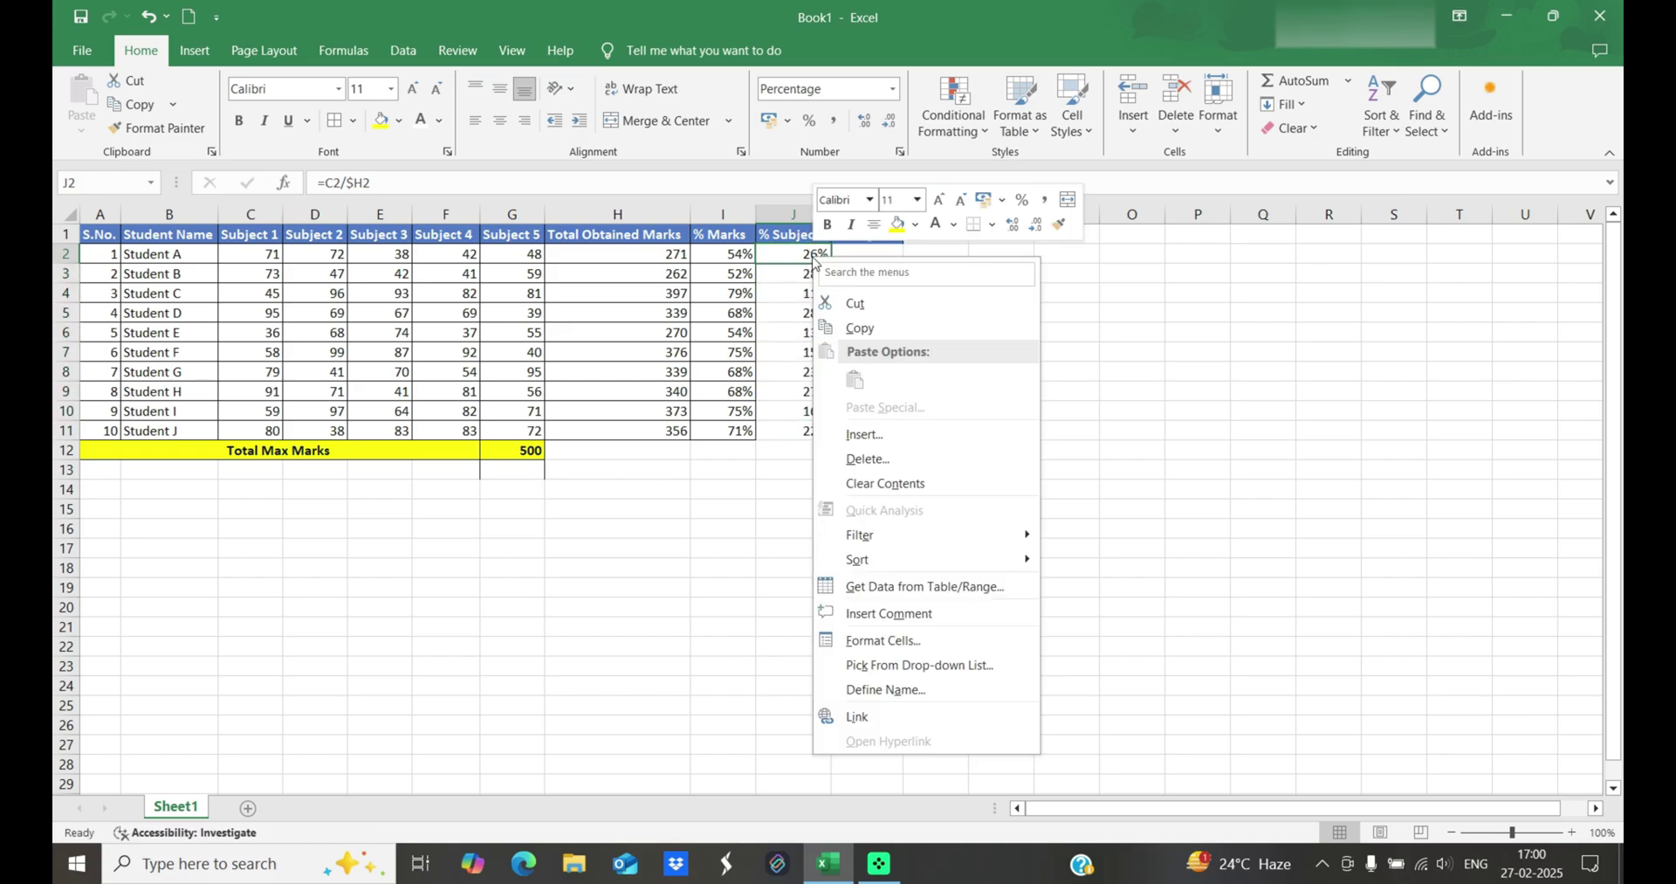
pyautogui.click(860, 327)
pyautogui.rightClick(862, 260)
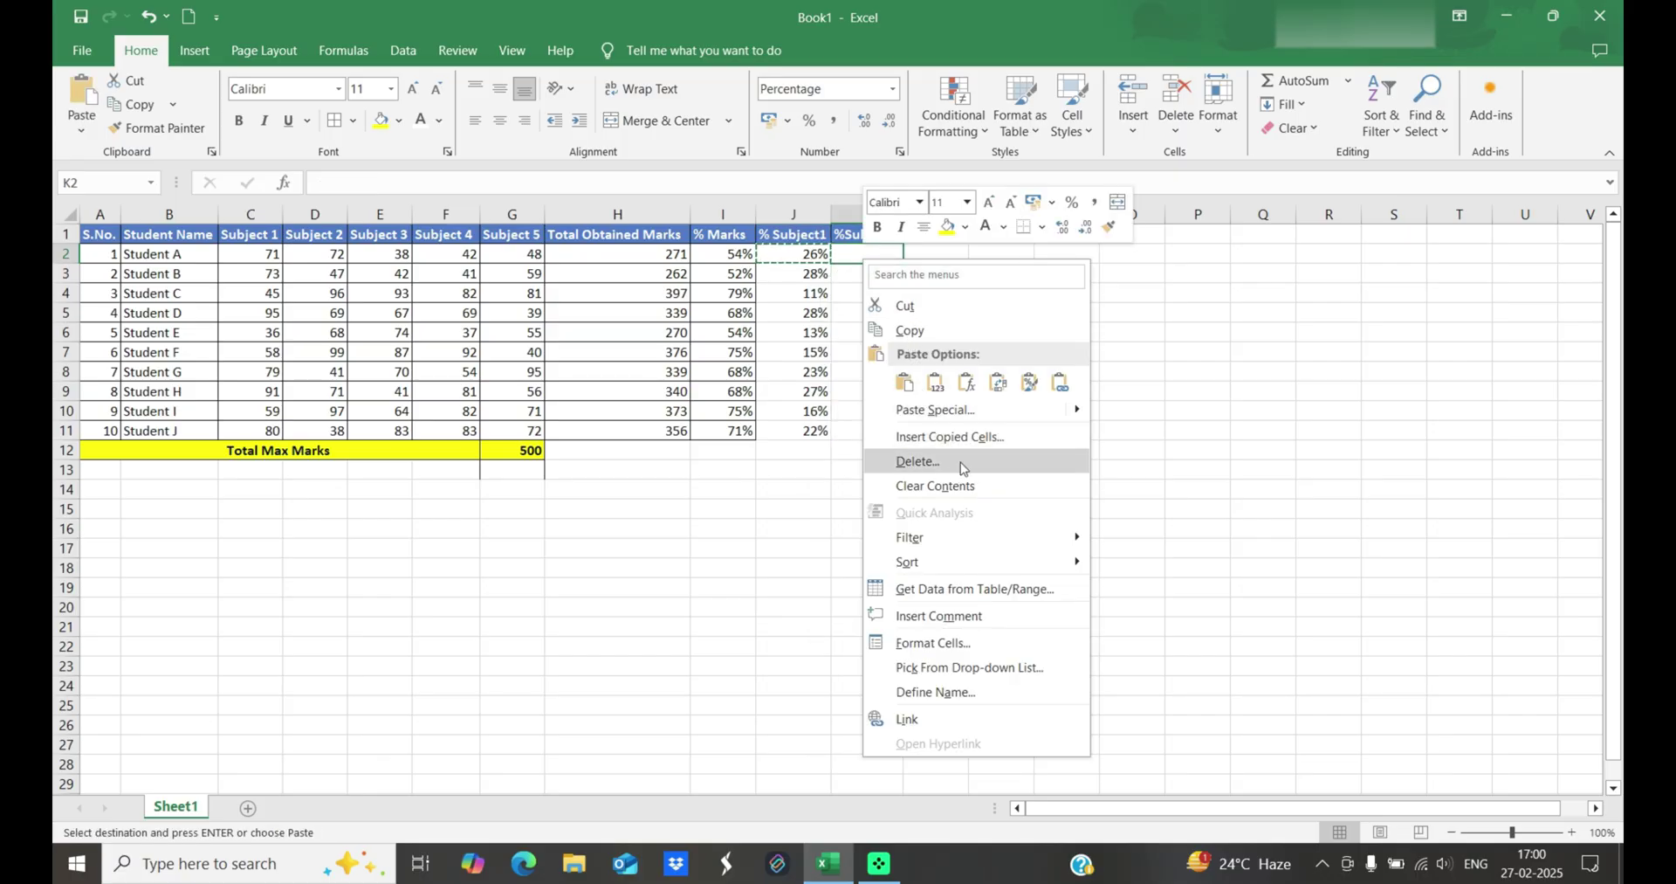
pyautogui.click(913, 385)
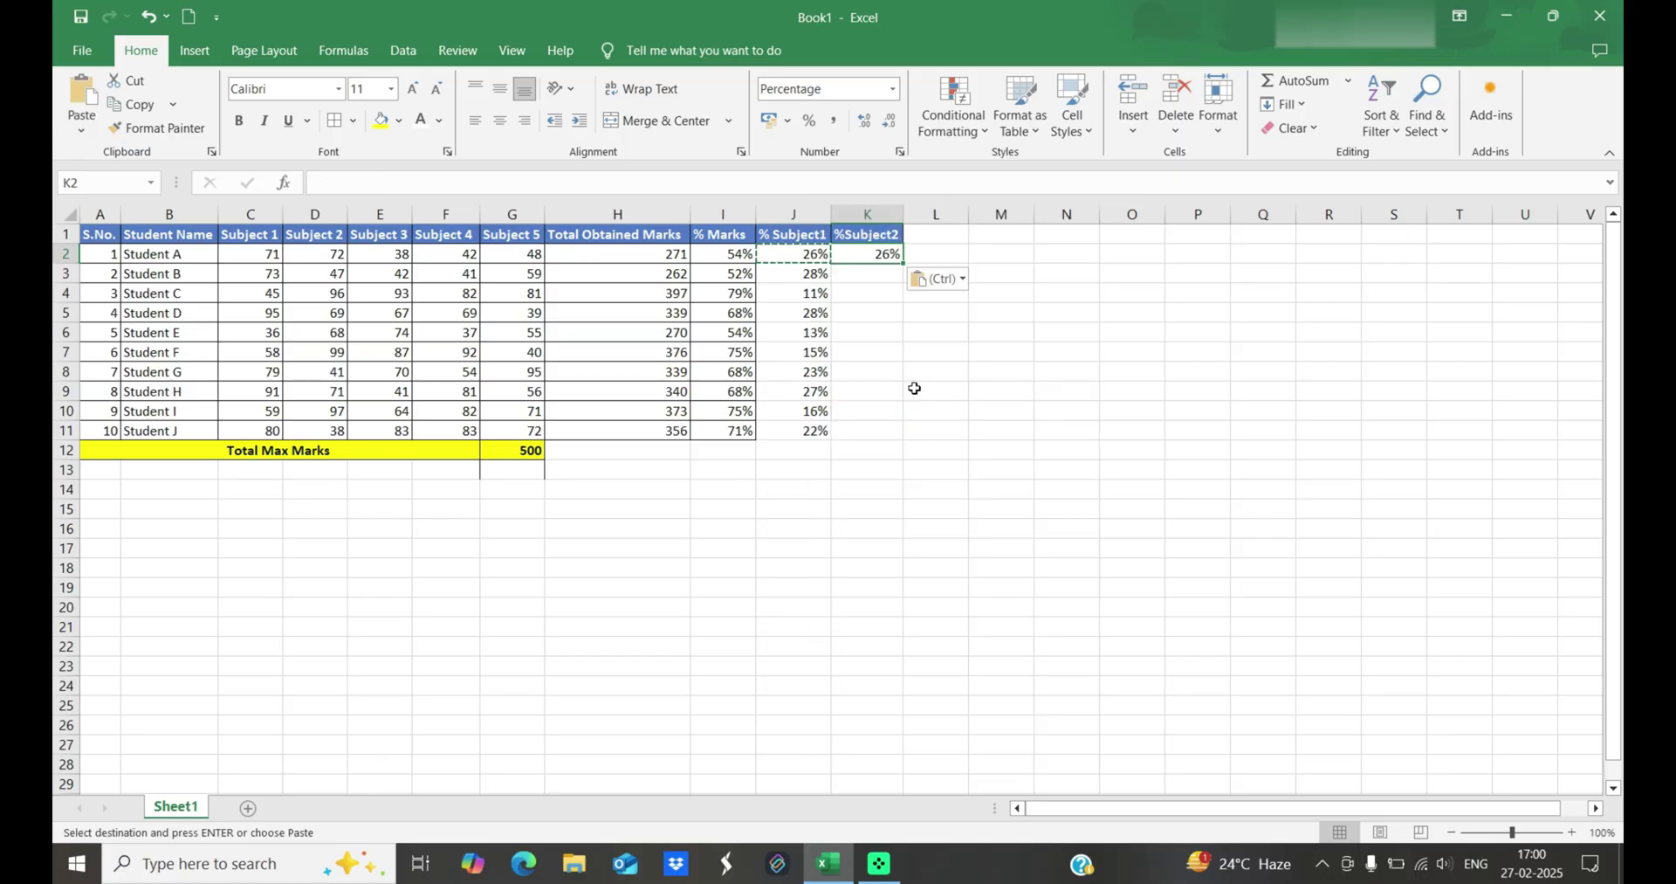
# Fill the formula from K2 down the %Subject2 column and delete the surplus copy in K12.
pyautogui.doubleClick(903, 262)
pyautogui.click(984, 371)
pyautogui.click(868, 450)
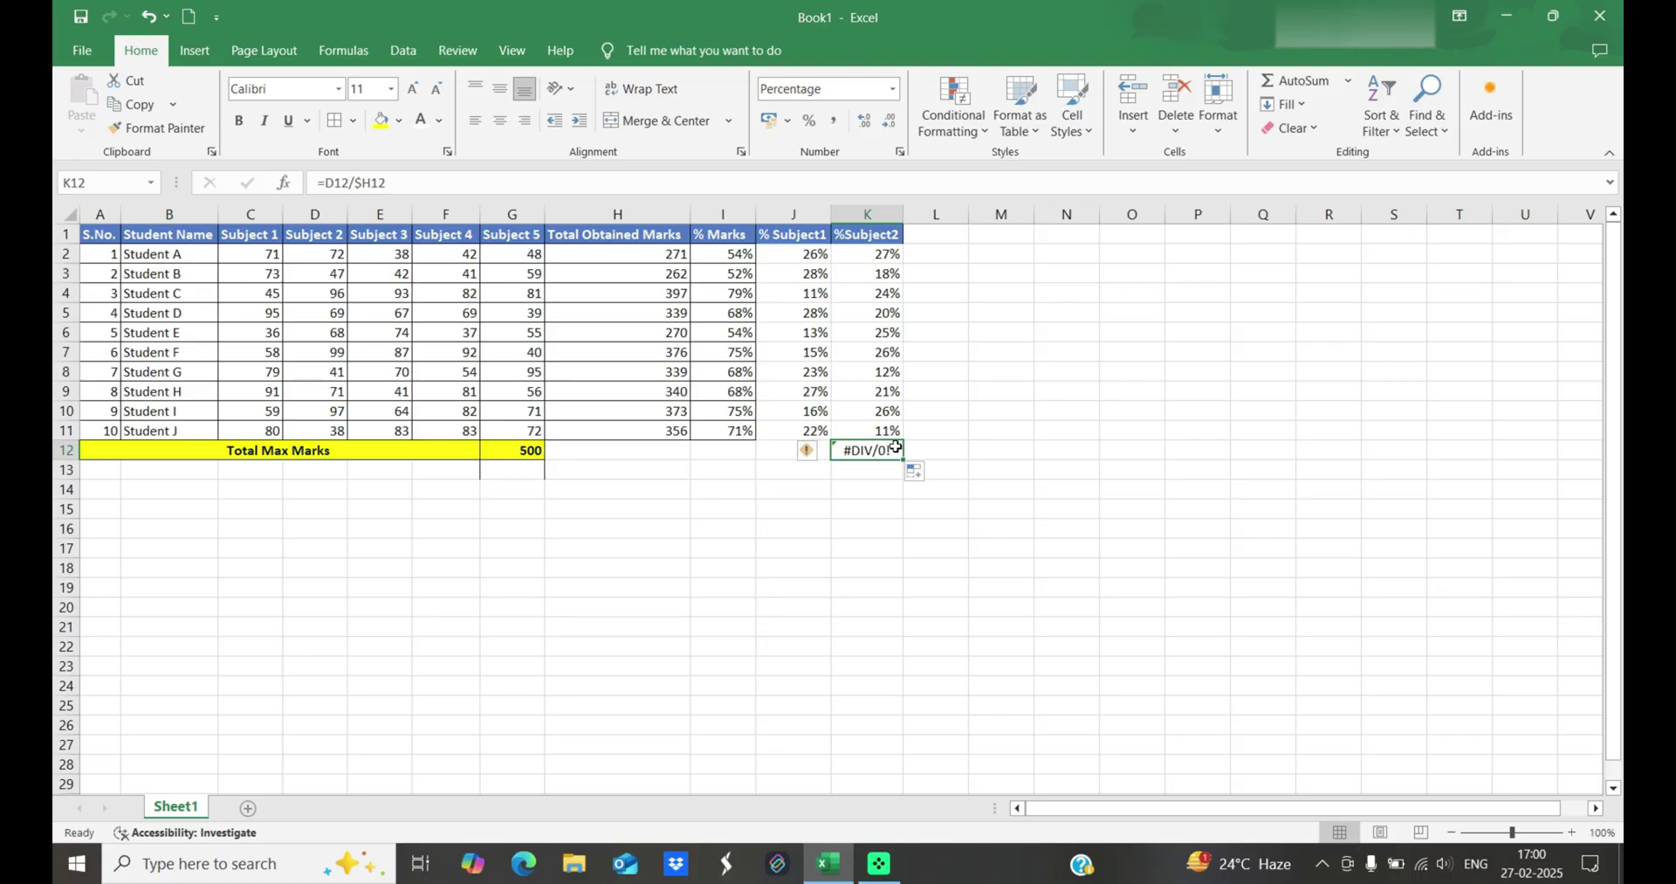
pyautogui.press('Delete')
# Compare the formulas in J2, K2, J3 and K3 to see how the mixed reference to column H behaves.
pyautogui.click(794, 254)
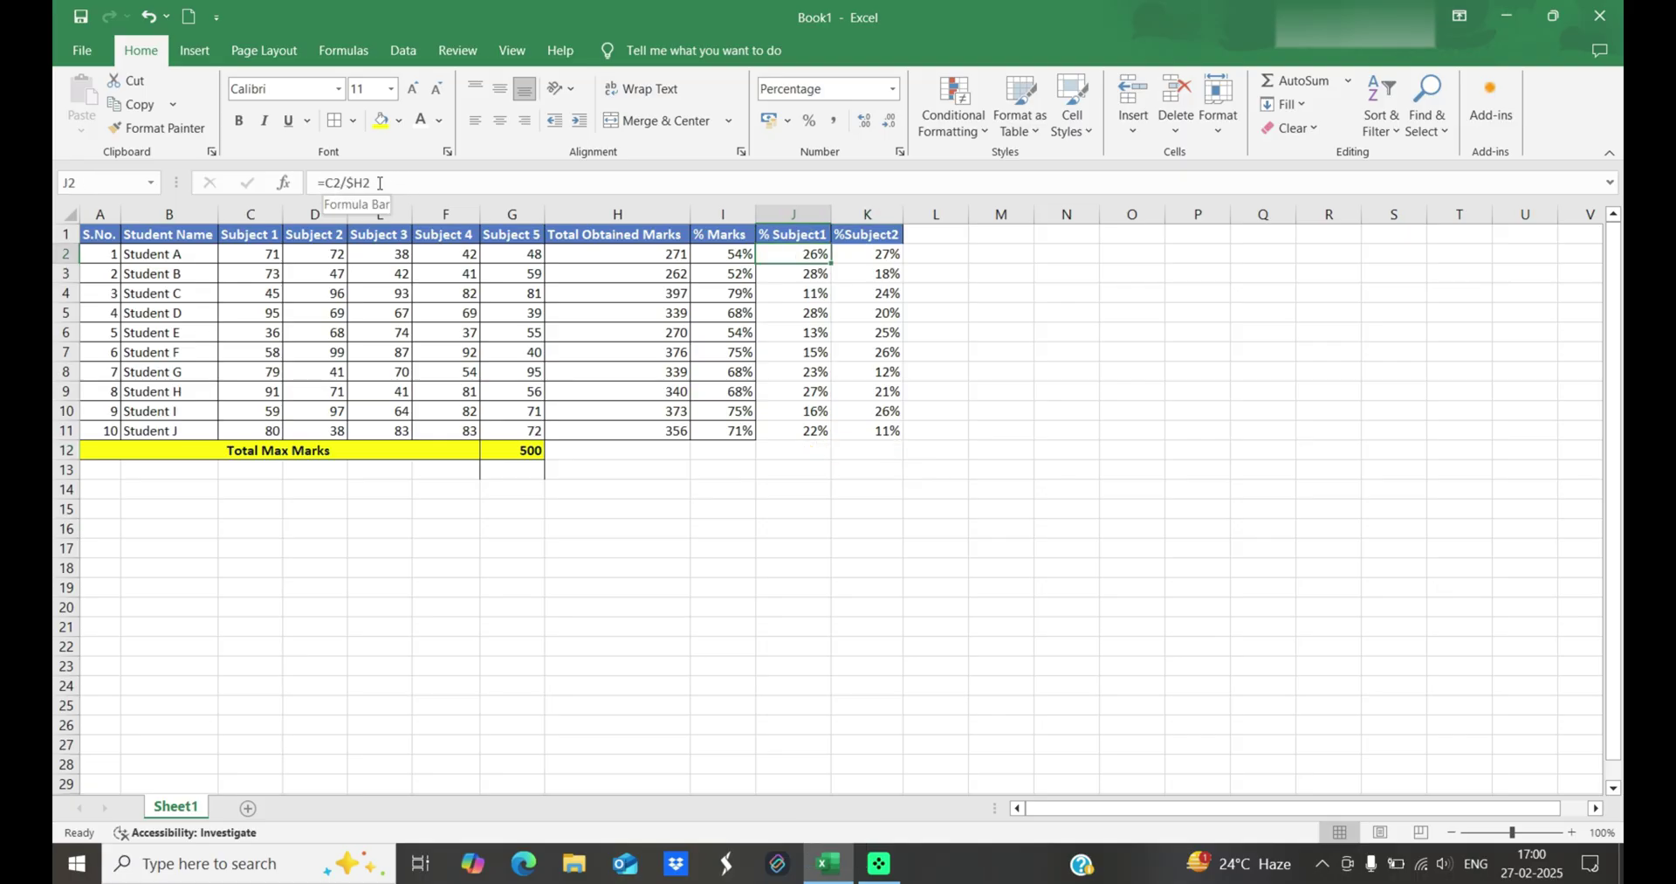
pyautogui.click(857, 256)
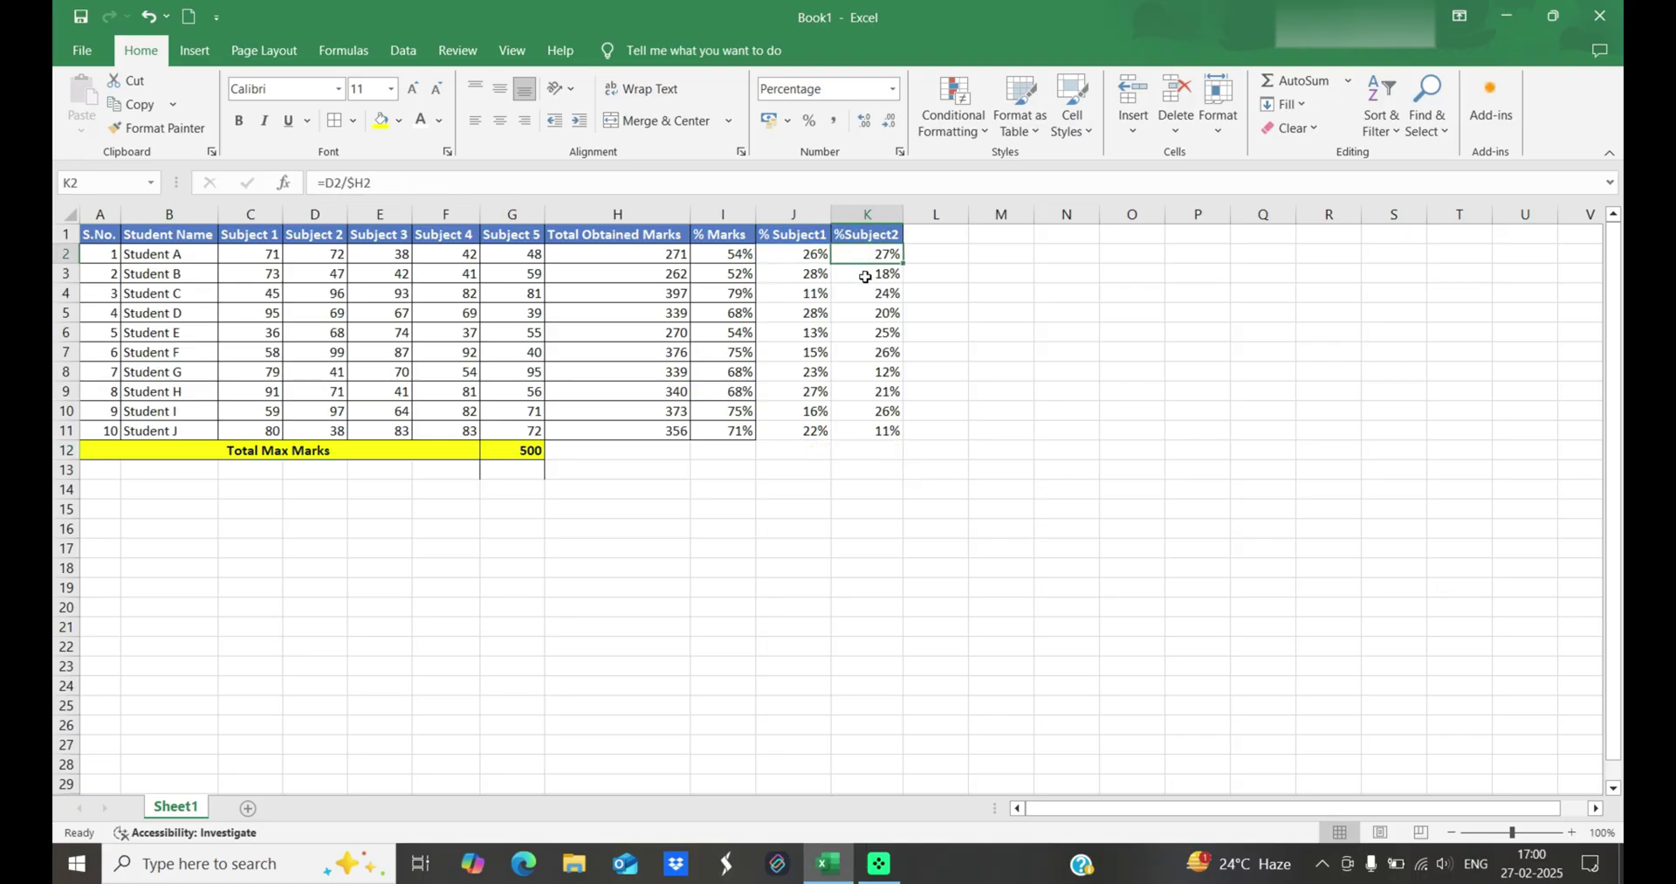
pyautogui.click(804, 281)
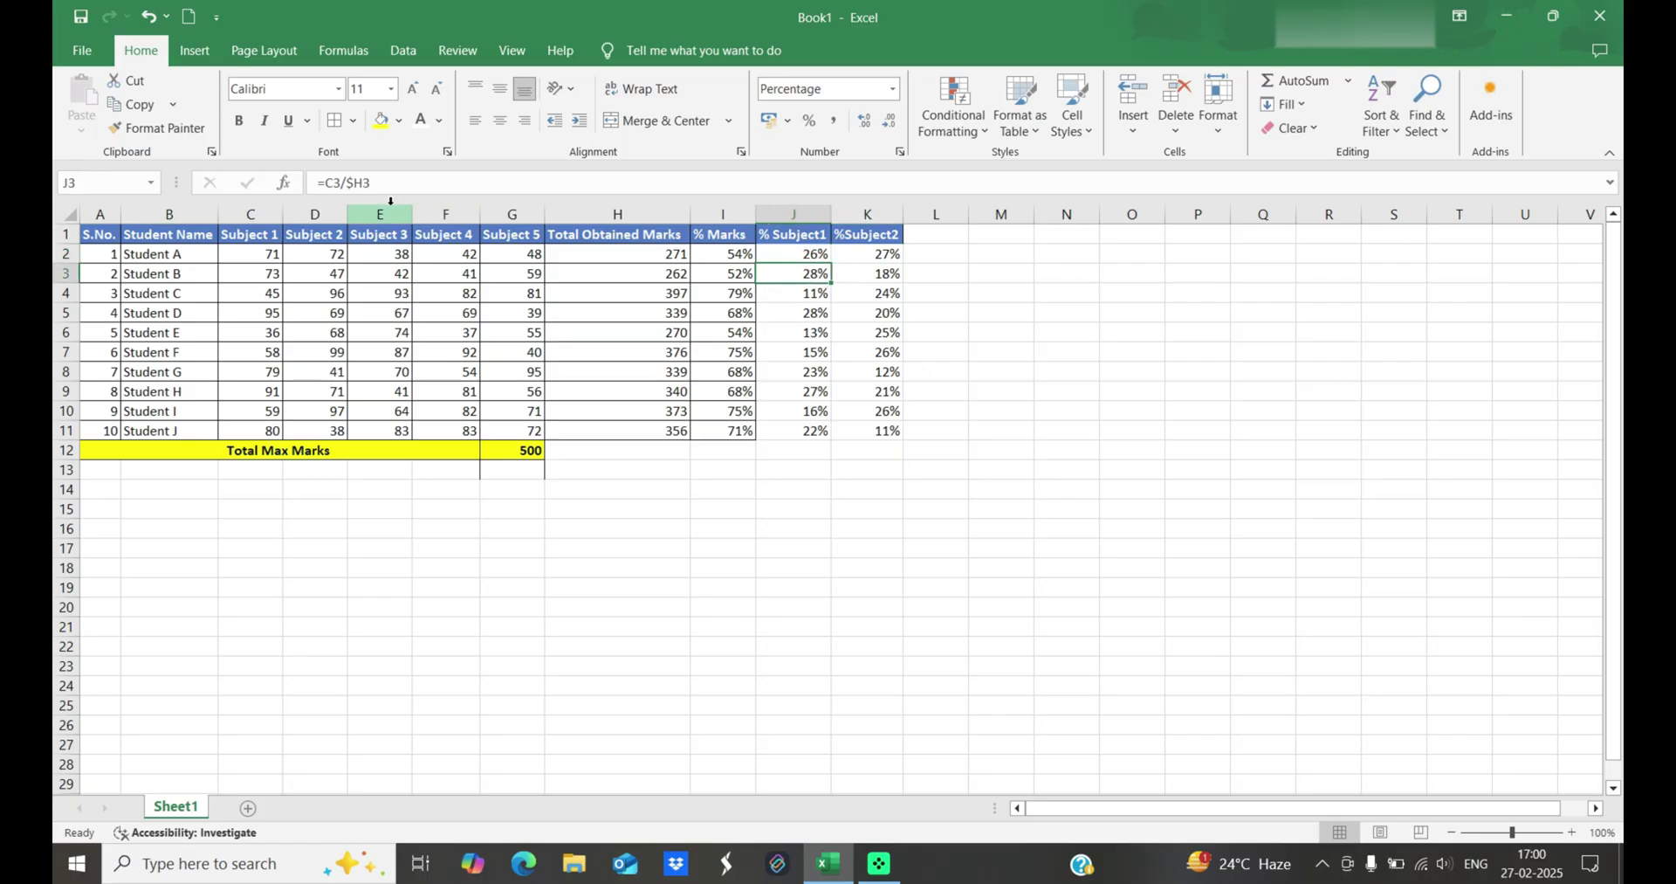
pyautogui.click(871, 271)
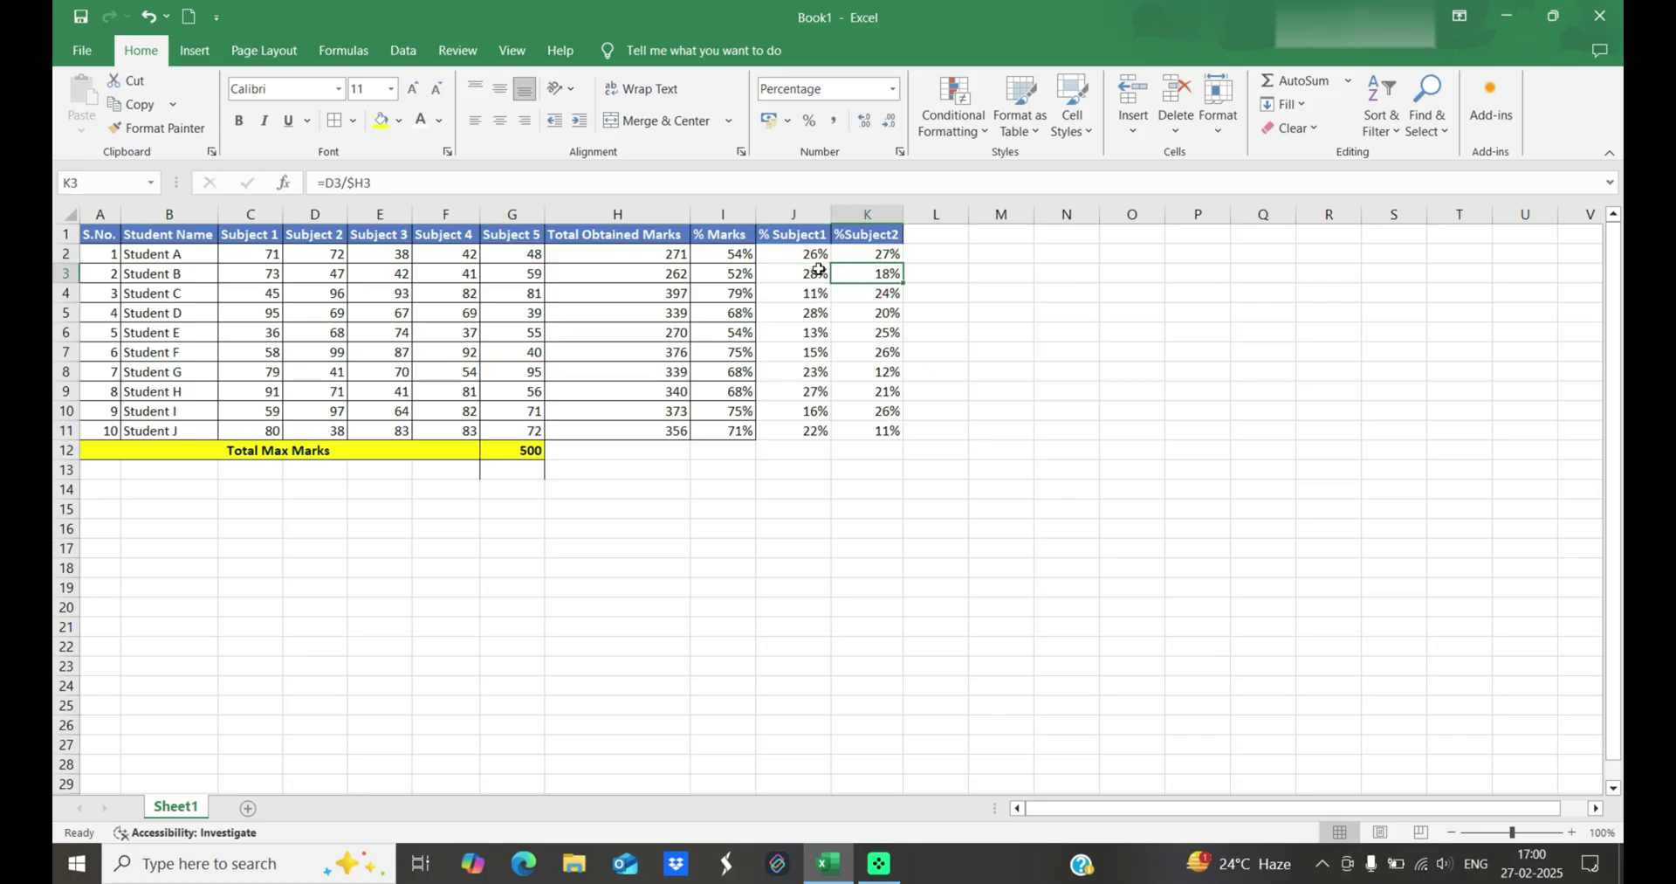
# Examine how the percentage formulas in columns J and K keep referring to the Total Obtained Marks column while their rows change.
pyautogui.click(817, 256)
pyautogui.moveTo(819, 259); pyautogui.dragTo(873, 391)
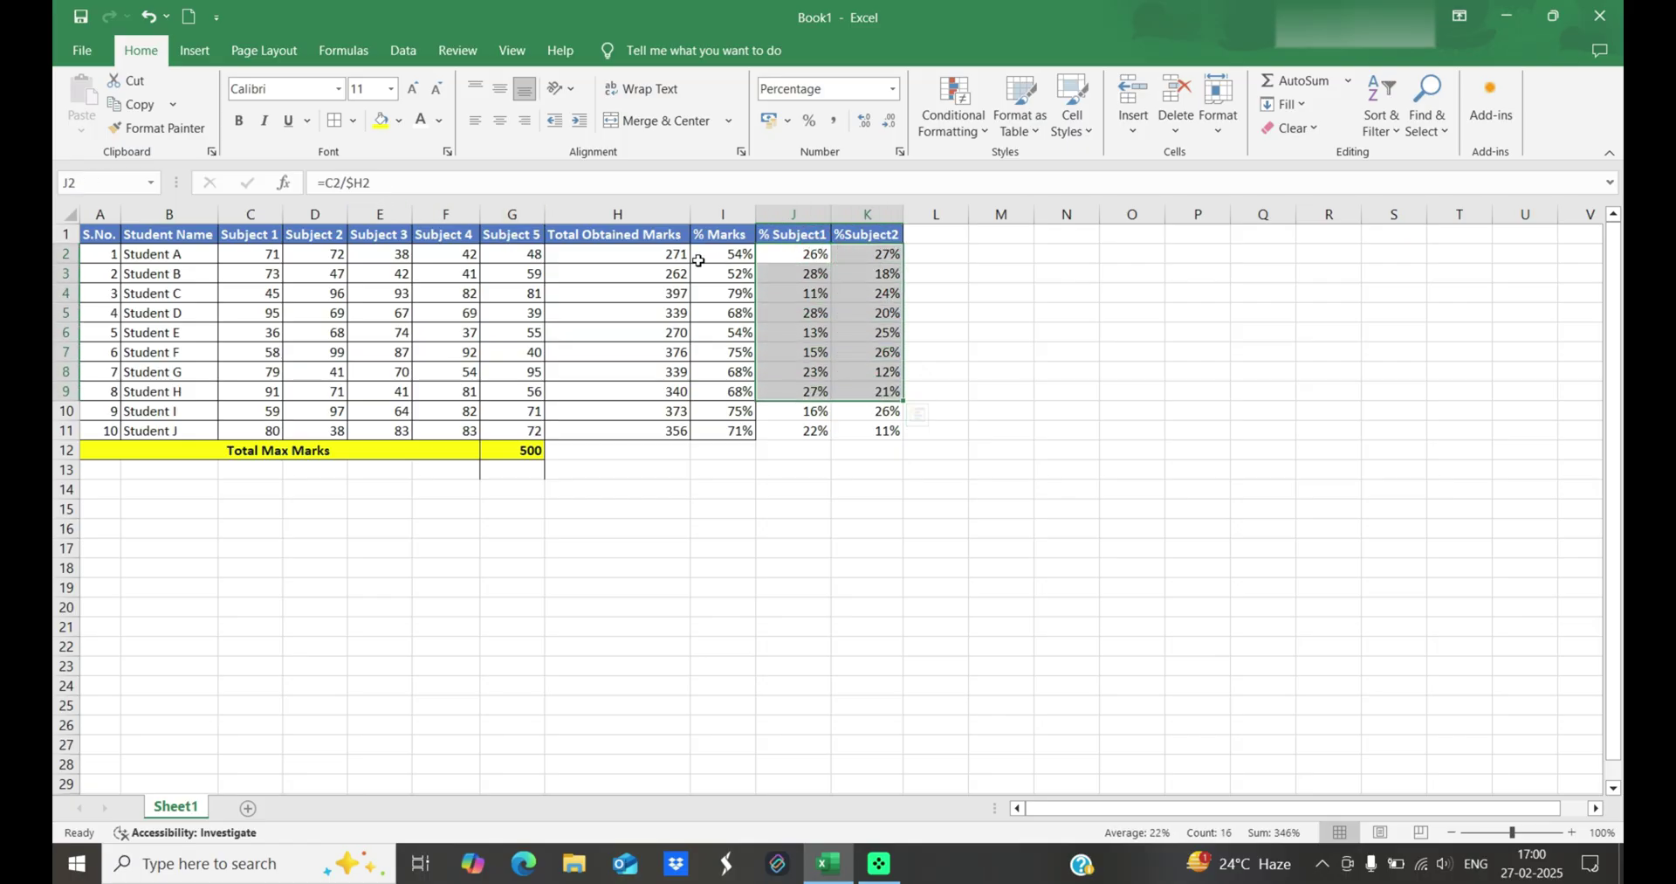
pyautogui.click(657, 217)
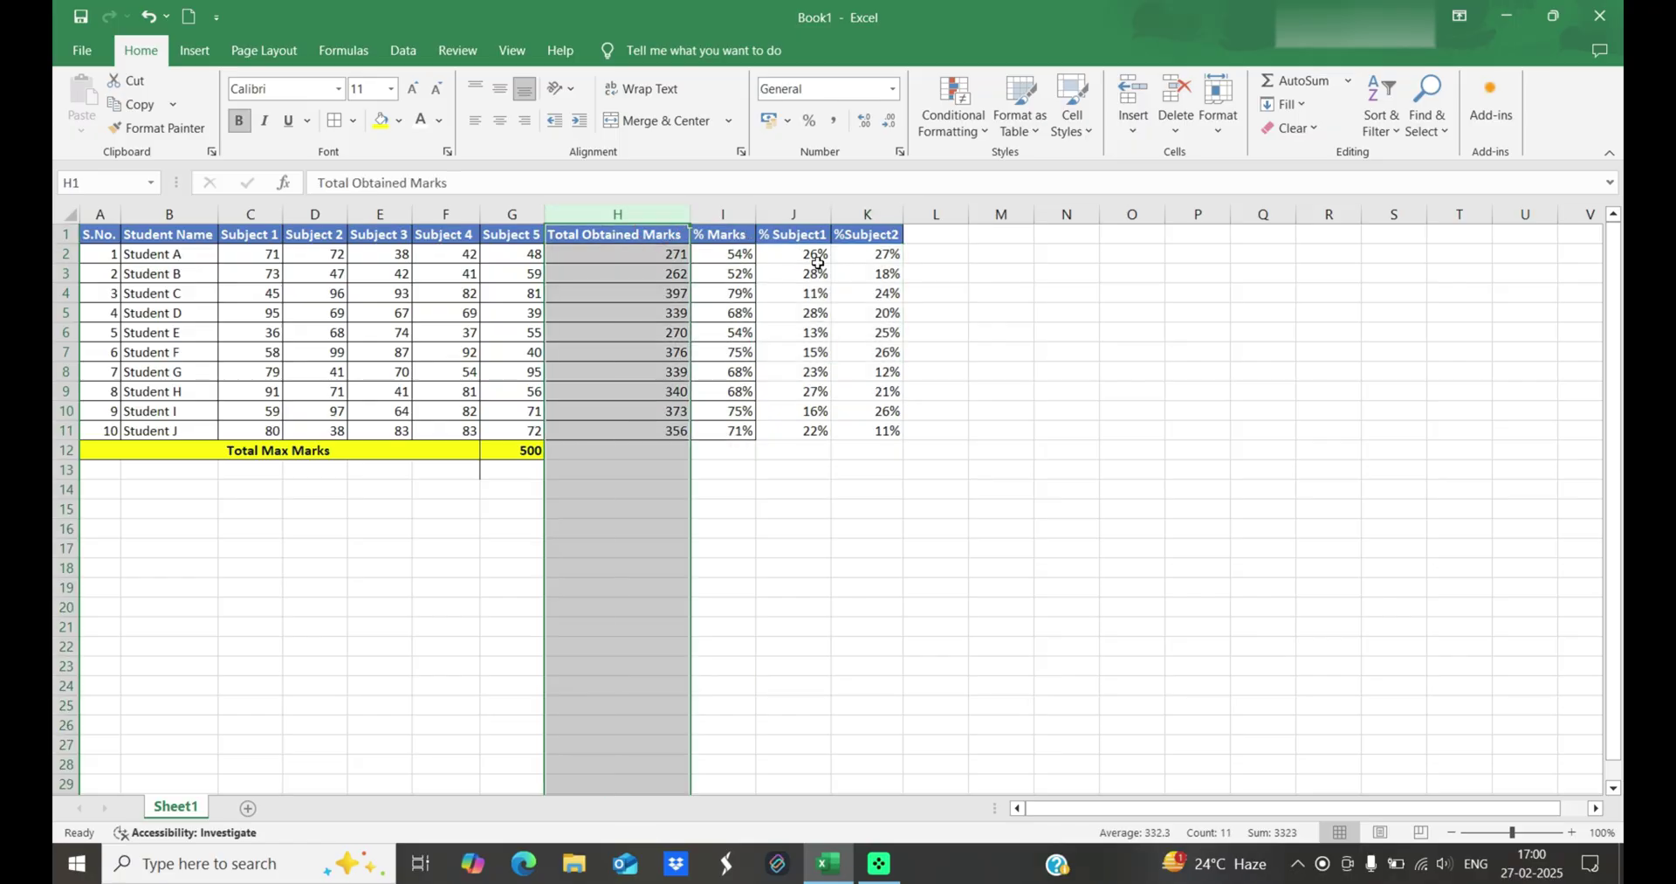
pyautogui.moveTo(806, 253); pyautogui.dragTo(947, 255)
pyautogui.click(615, 251)
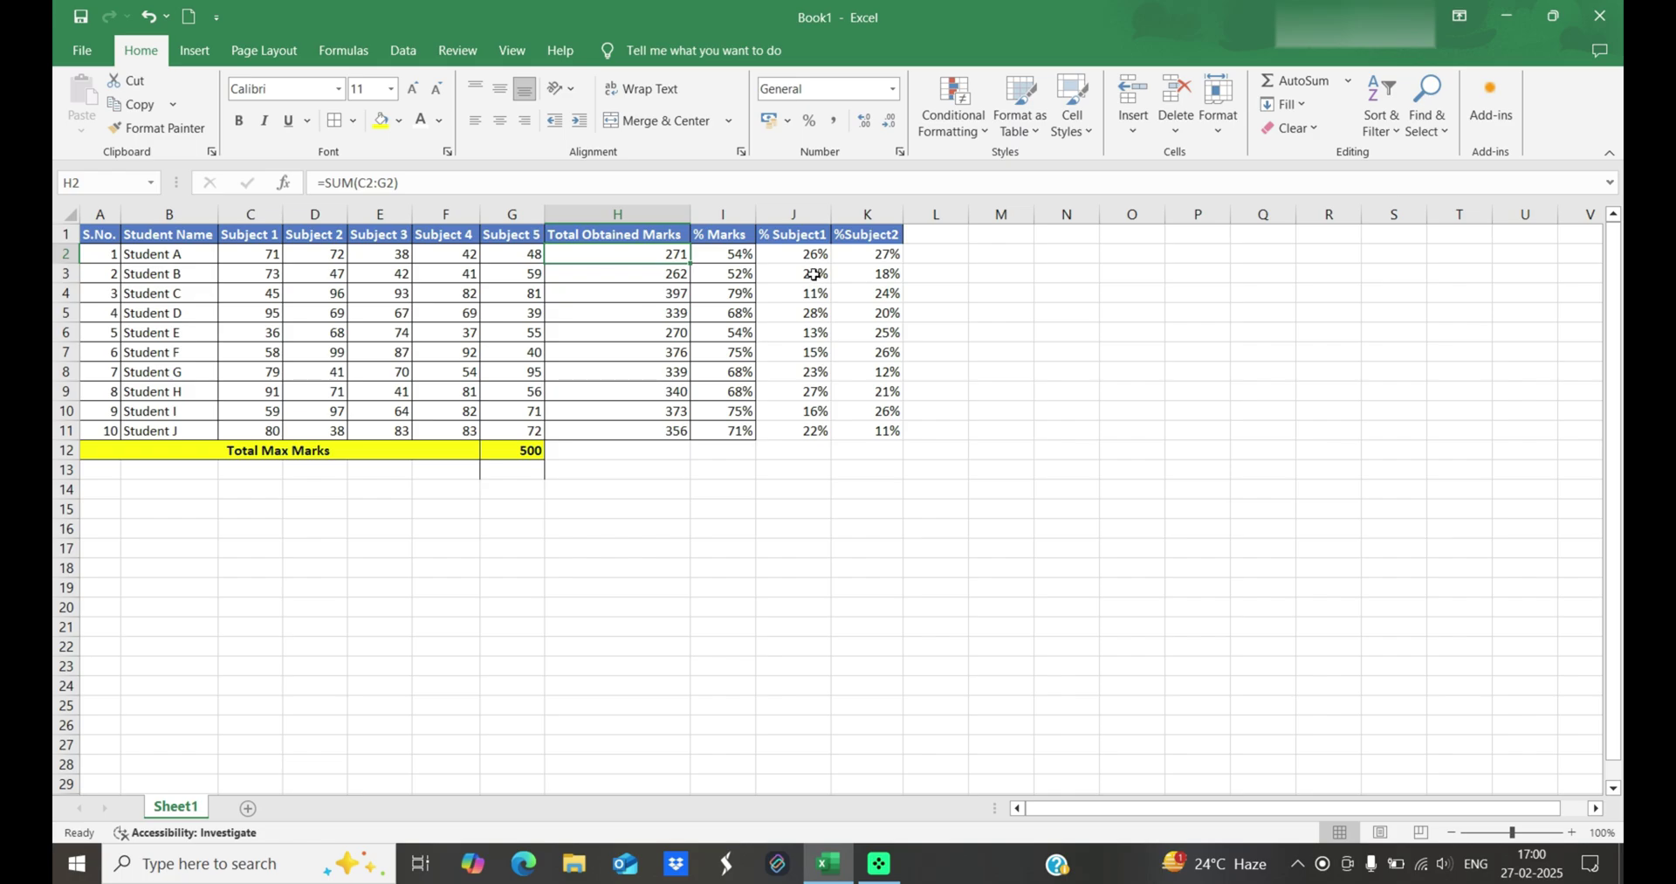
pyautogui.moveTo(816, 250); pyautogui.dragTo(813, 286)
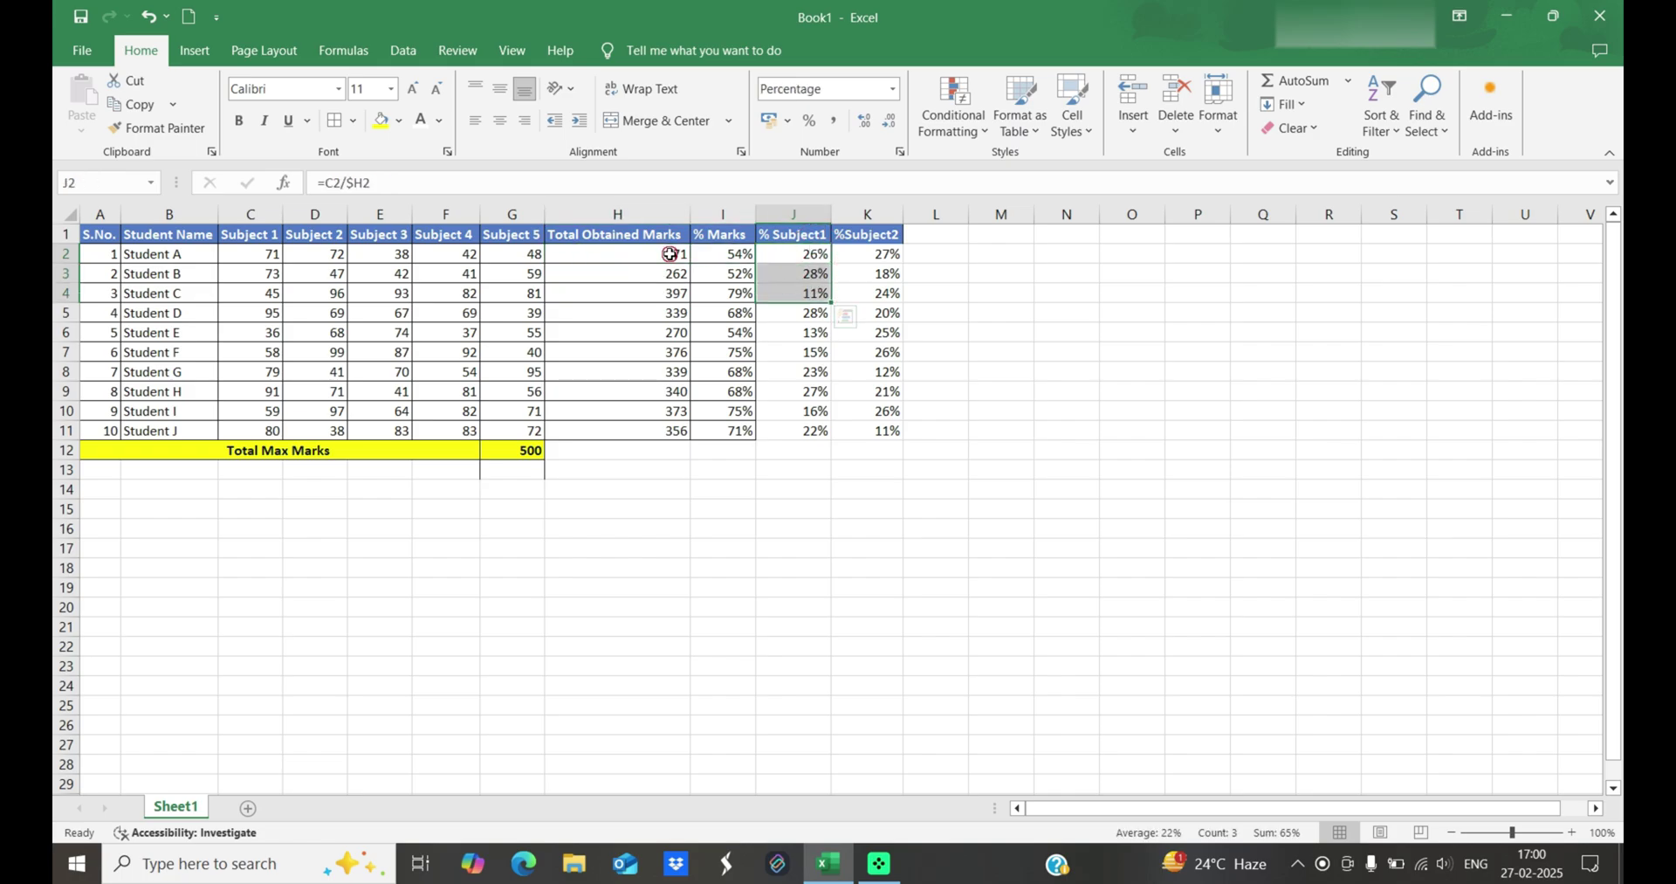
pyautogui.moveTo(666, 251); pyautogui.dragTo(666, 277)
pyautogui.click(688, 312)
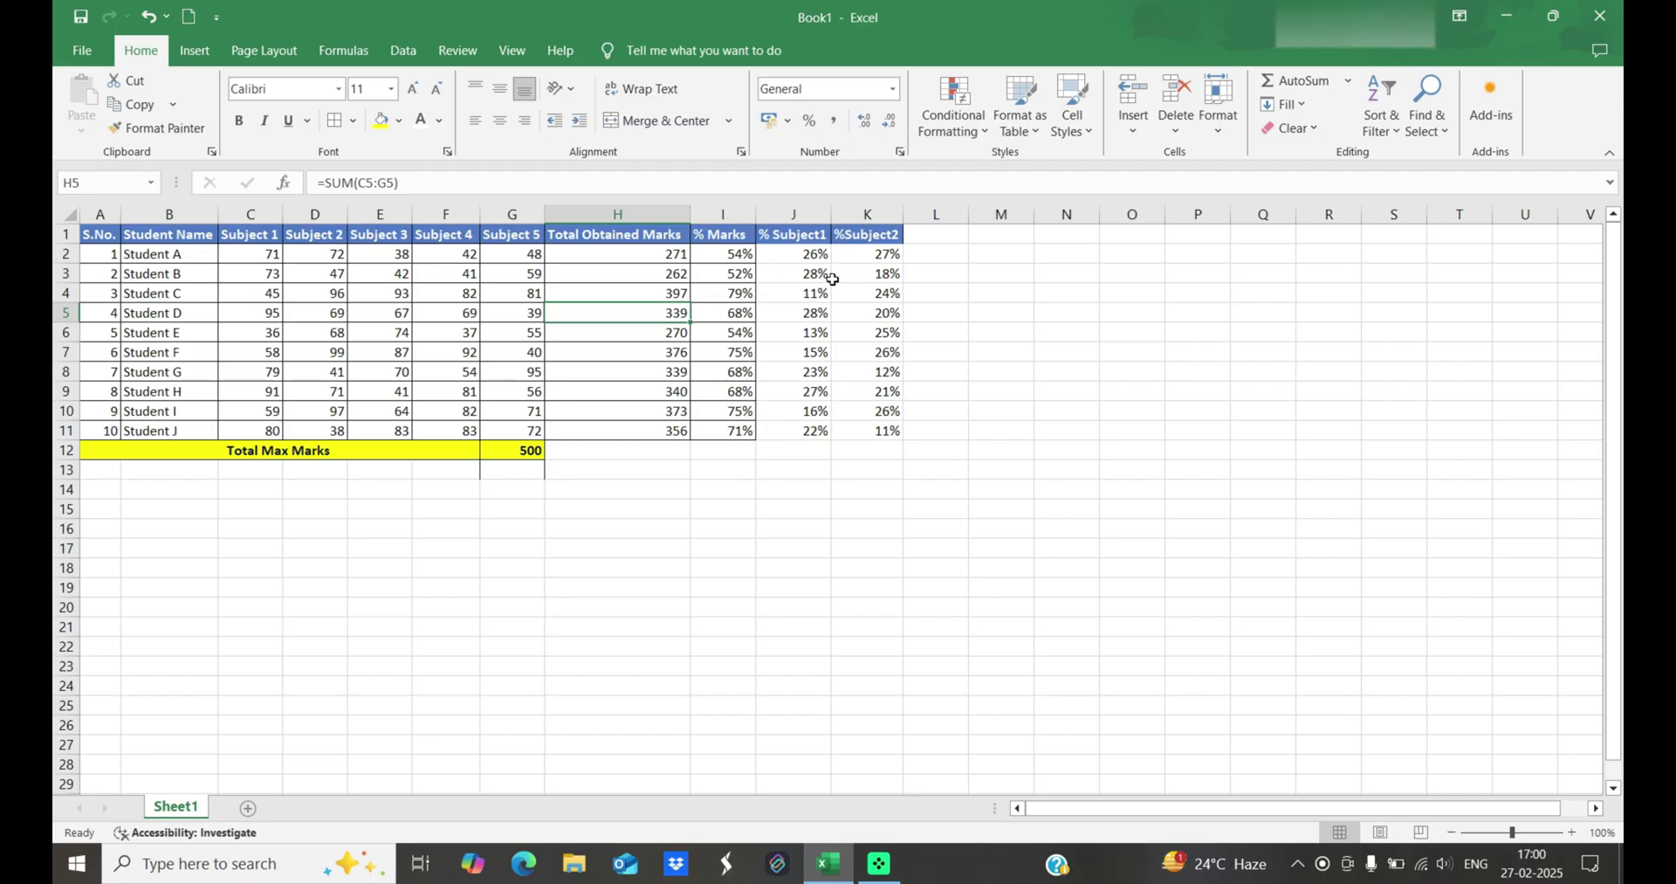
pyautogui.click(810, 256)
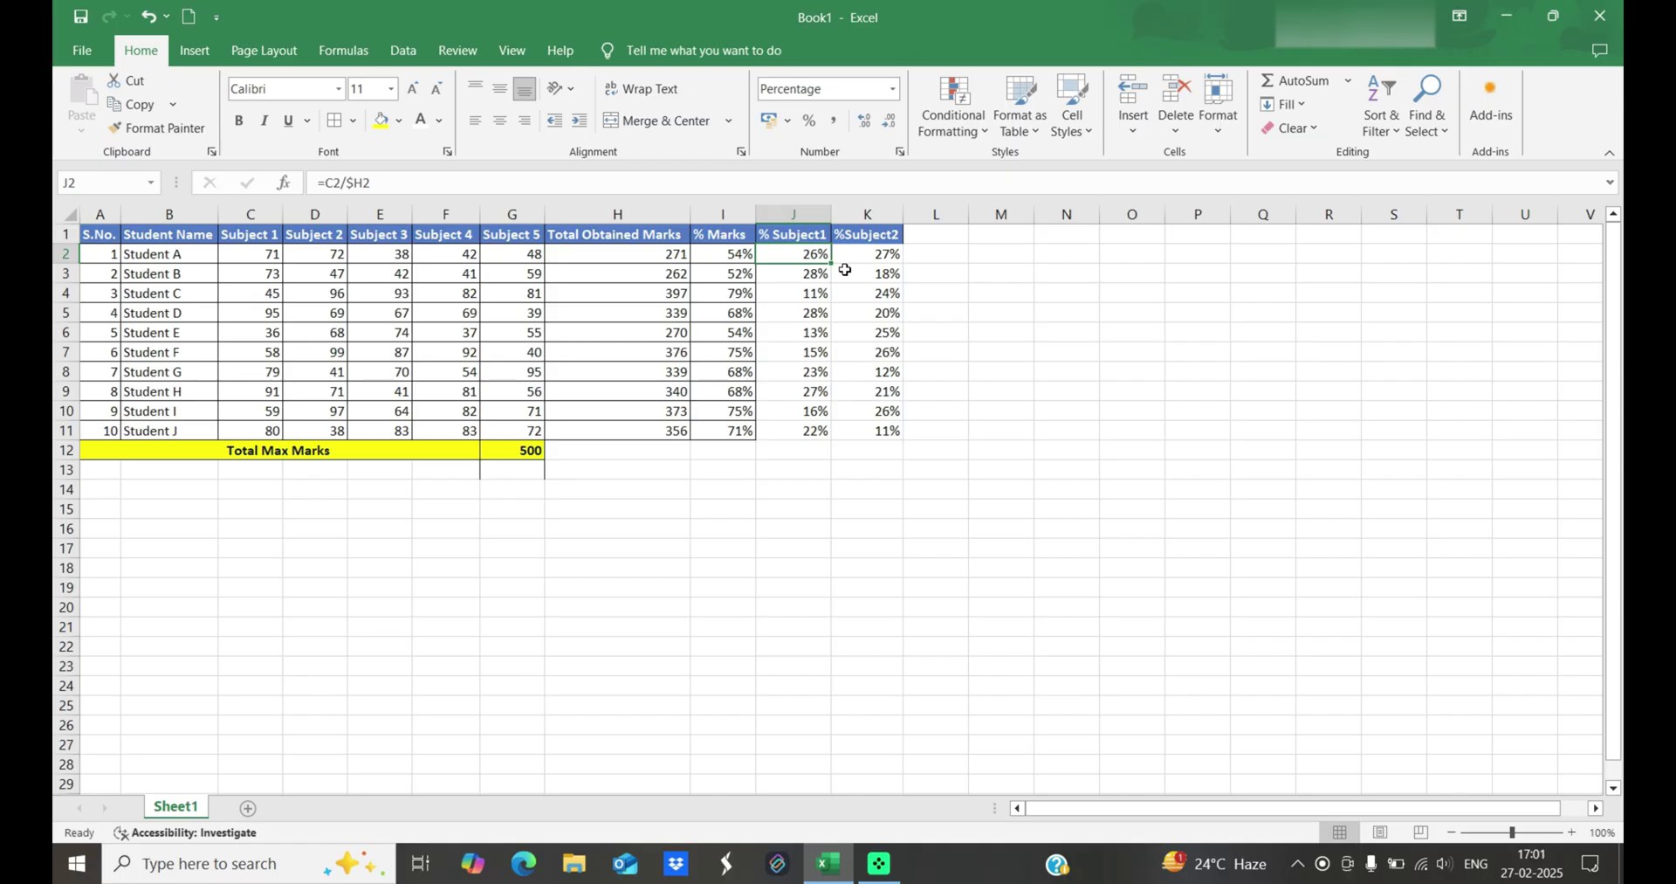
# Apply all borders to the range H1:K12 covering the totals and percentage columns.
pyautogui.moveTo(864, 235); pyautogui.dragTo(609, 453)
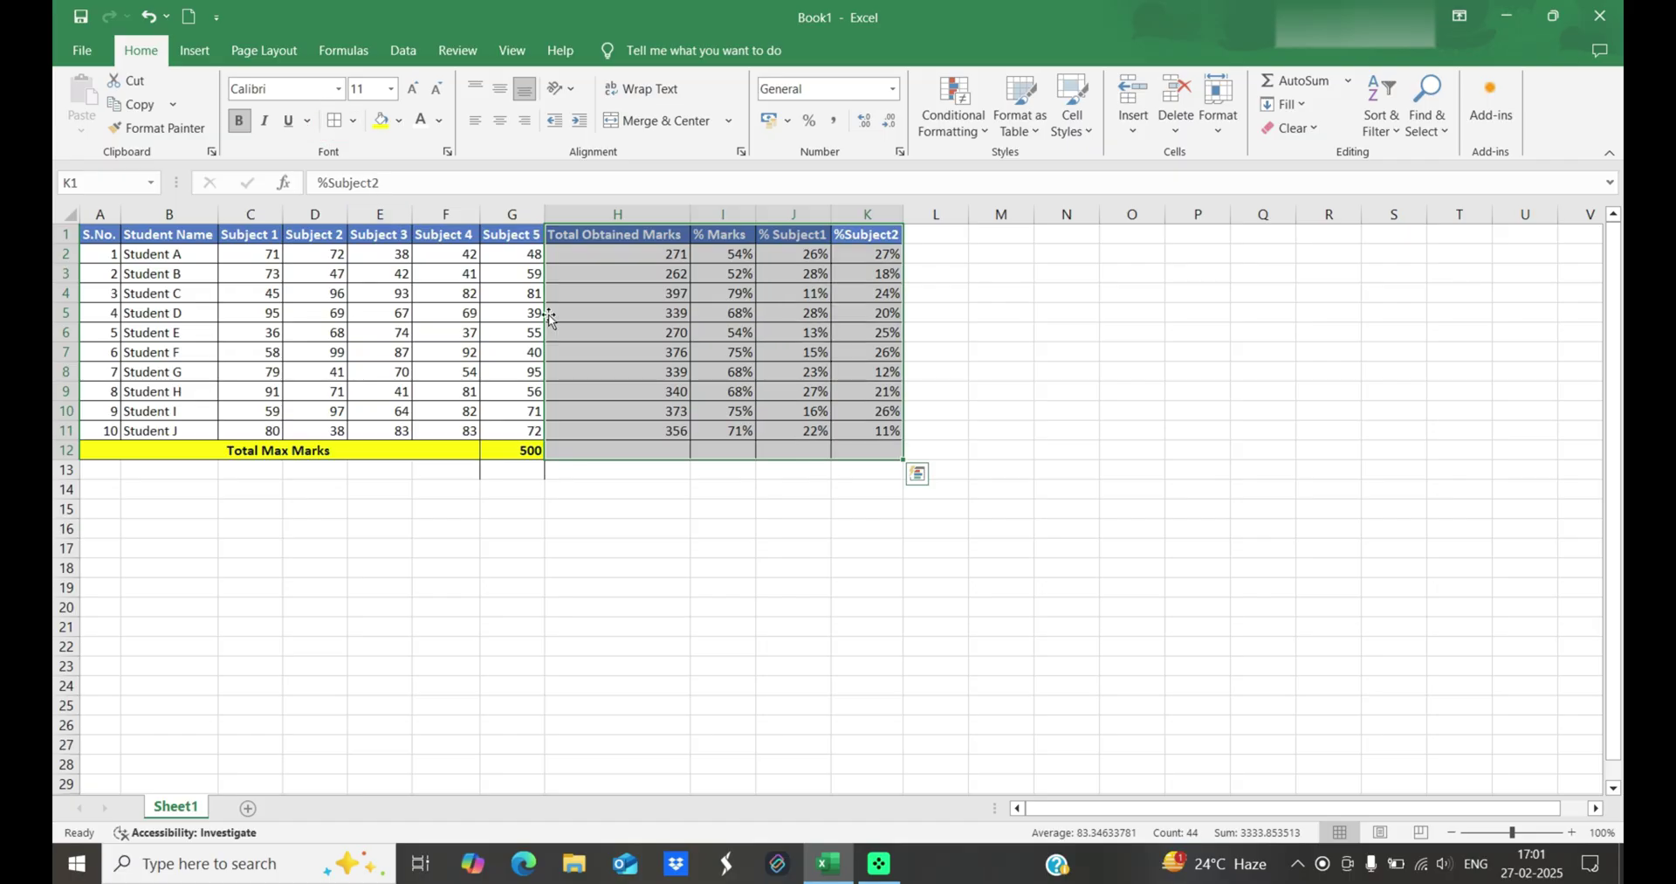
pyautogui.click(634, 307)
pyautogui.click(550, 491)
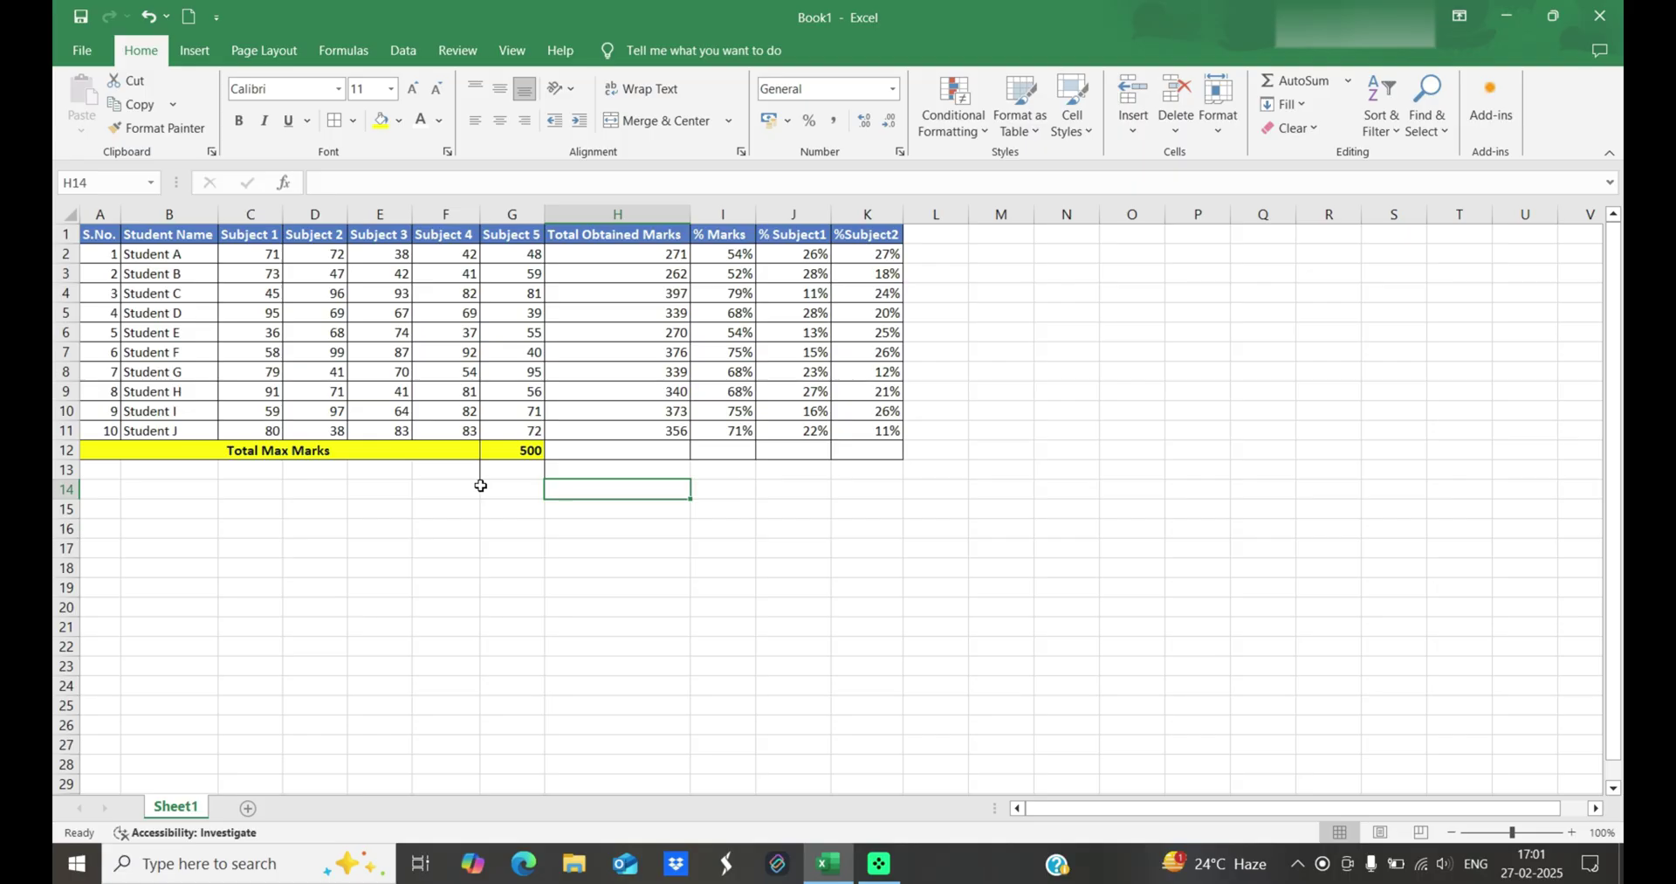
# Review the total marks formula for Student A in H2.
pyautogui.click(614, 469)
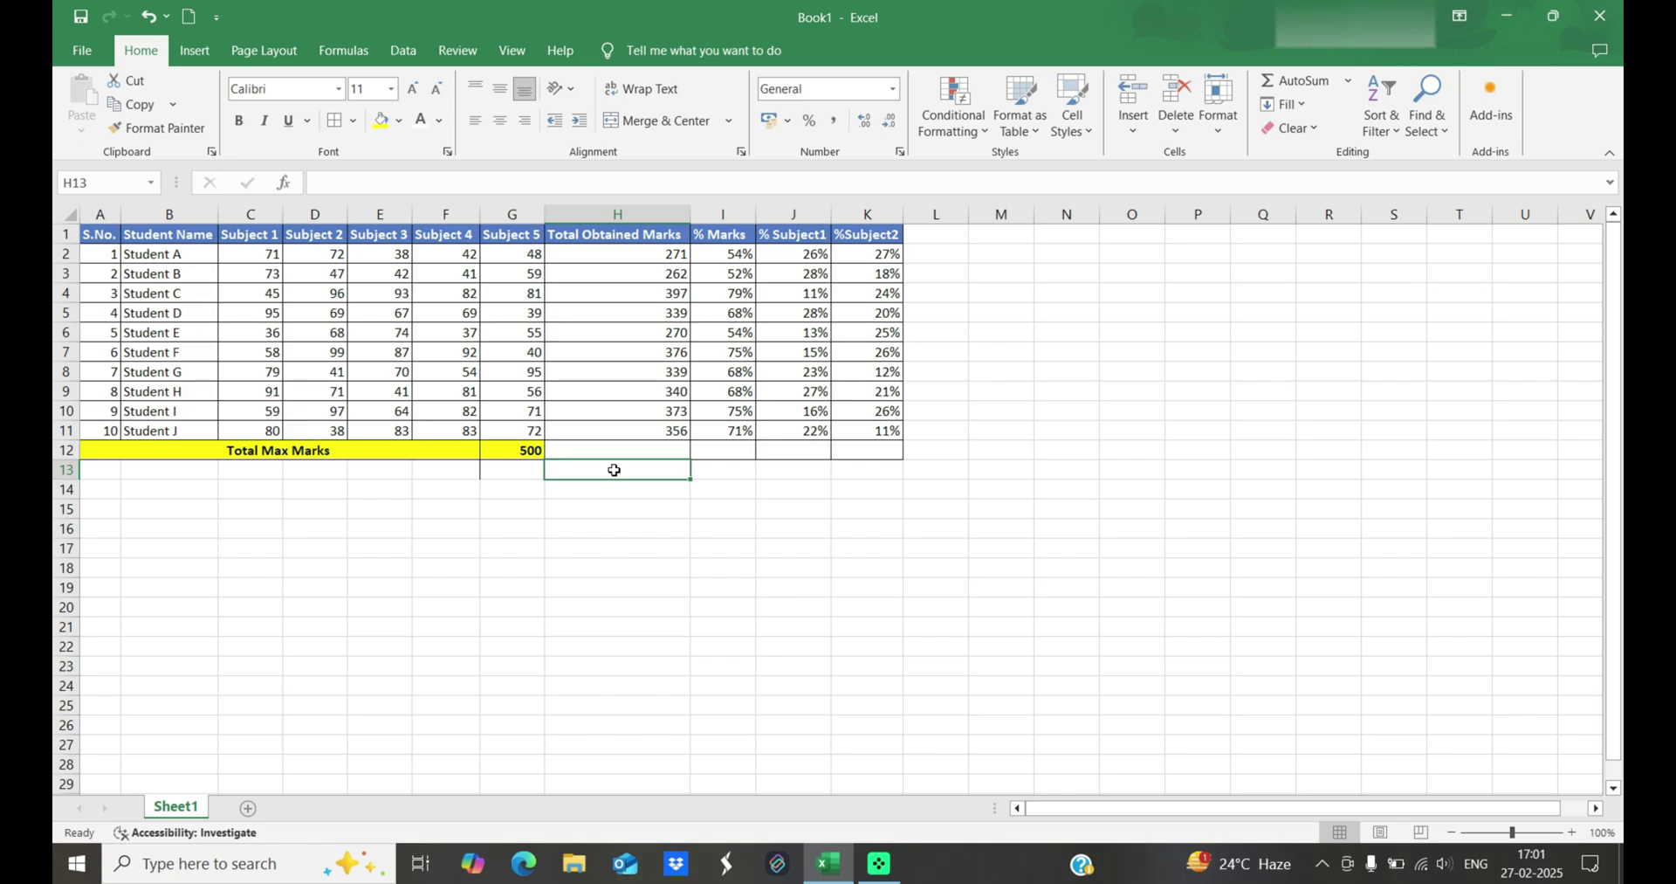
pyautogui.click(668, 255)
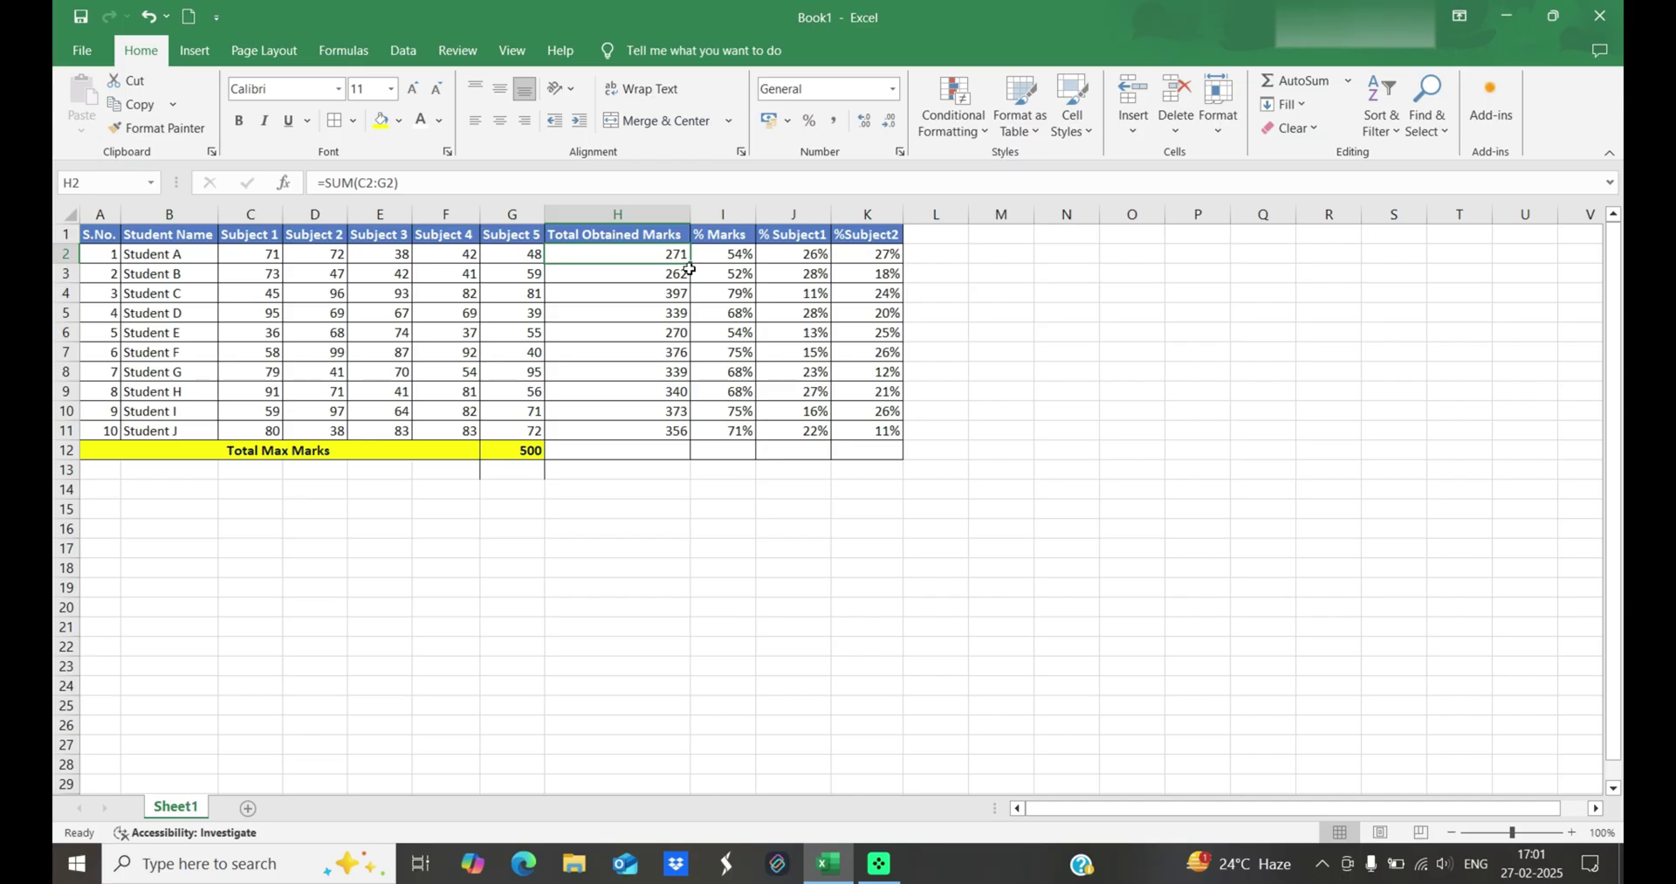